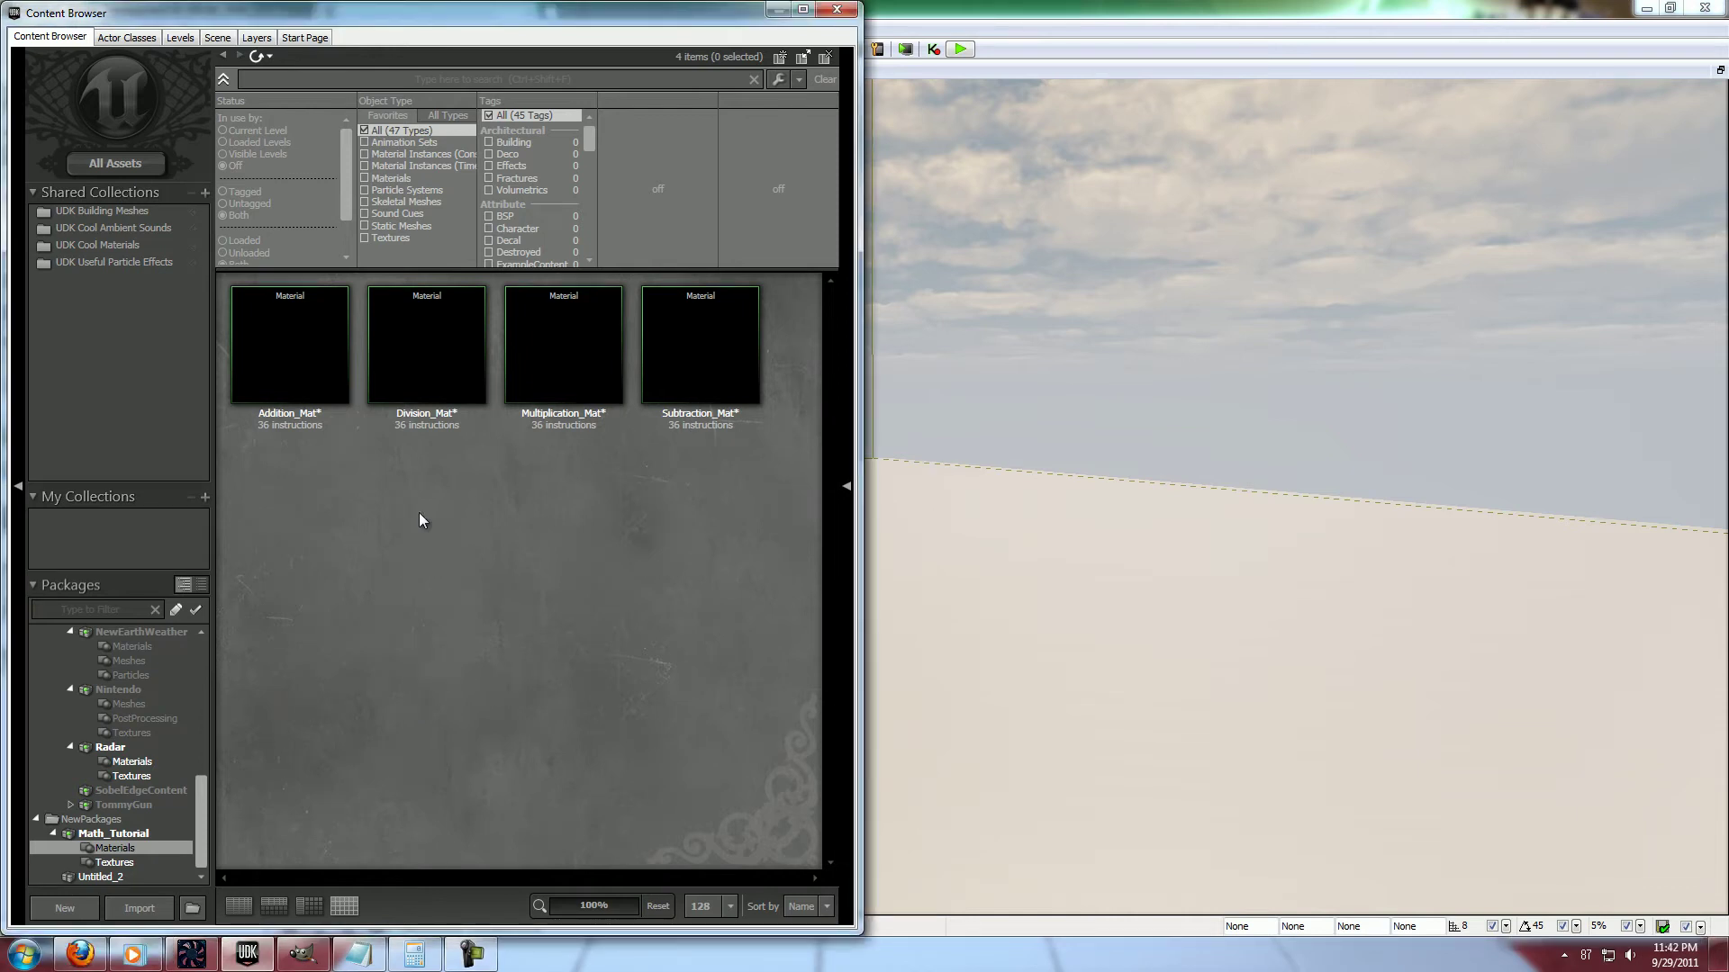
Open the Addition_Mat material, add a three-value constant vector node and connect it to the Diffuse input
{"action": "double_click", "coordinate": [303, 375]}
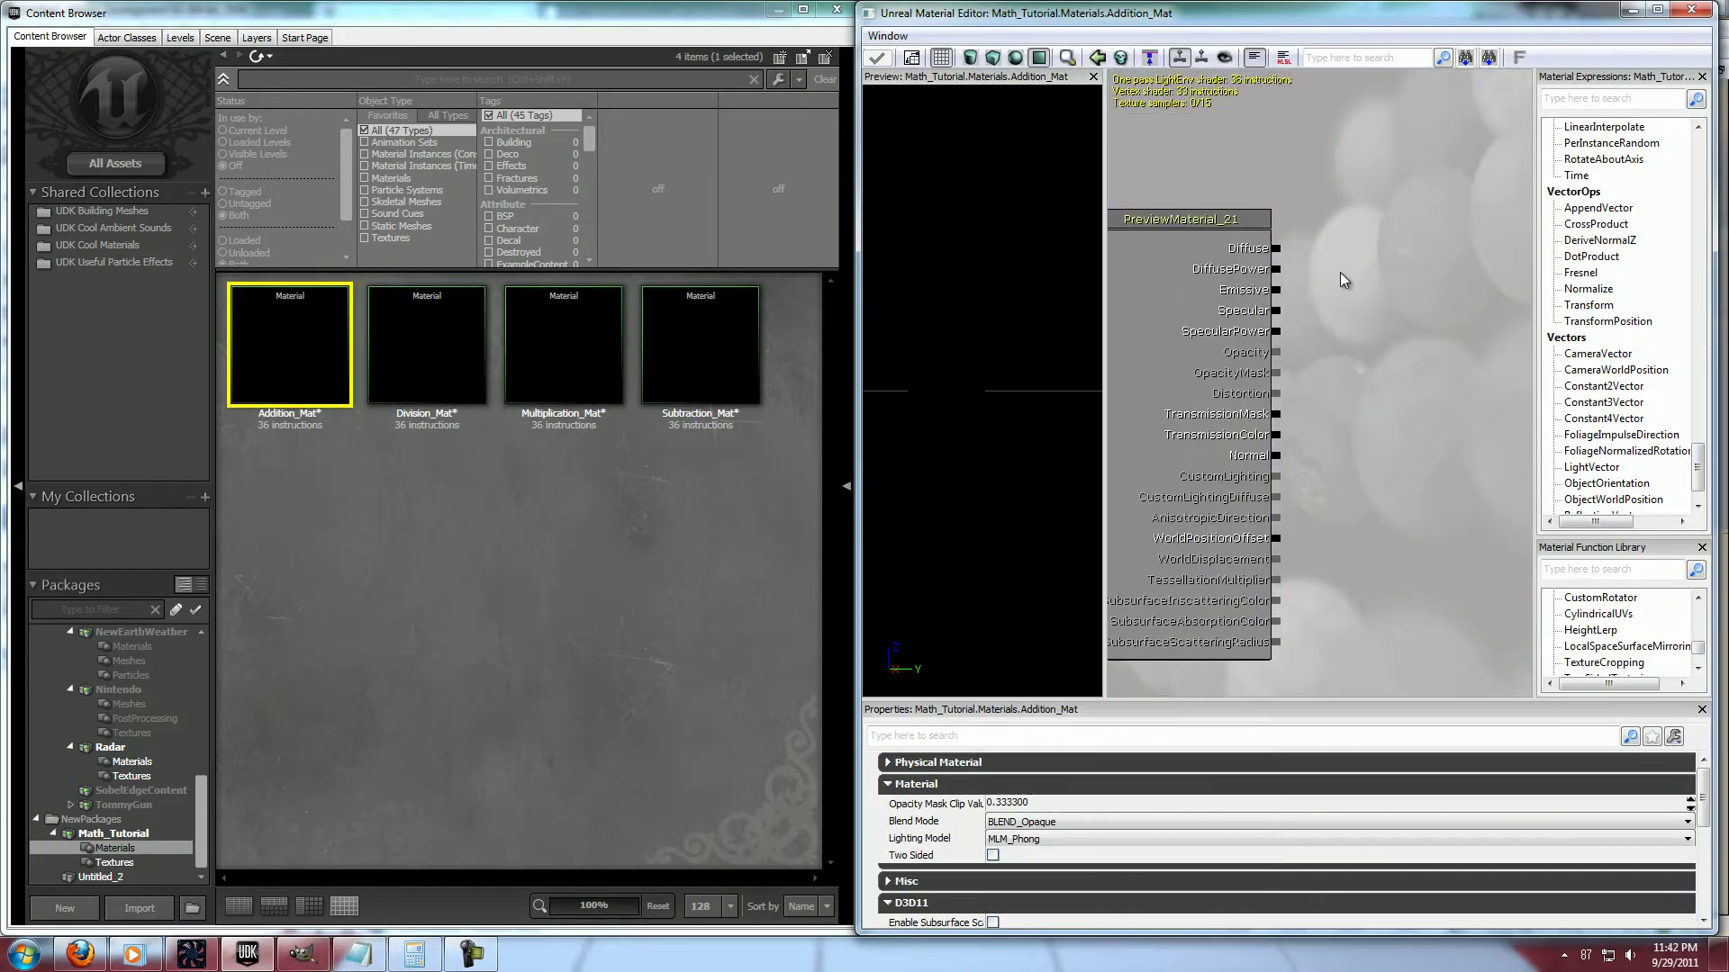
{"action": "key", "text": "3"}
{"action": "left_click", "coordinate": [1396, 239]}
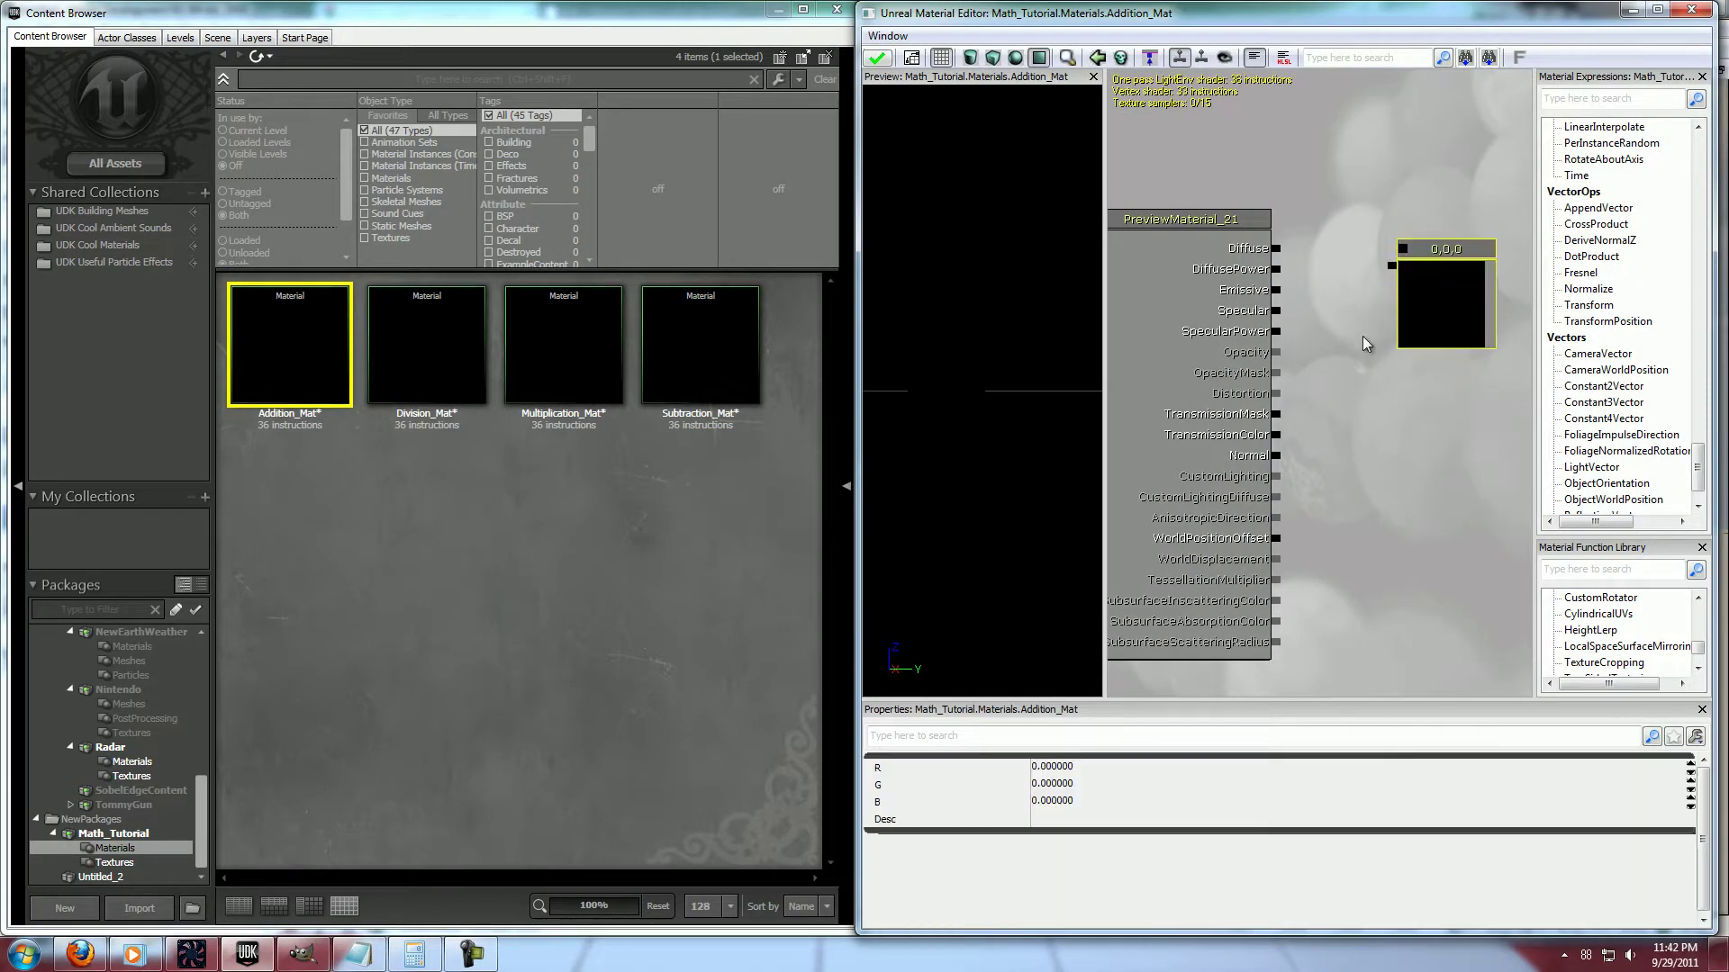
{"action": "left_click_drag", "start_coordinate": [1363, 337], "coordinate": [1168, 294]}
{"action": "left_click", "coordinate": [1344, 348]}
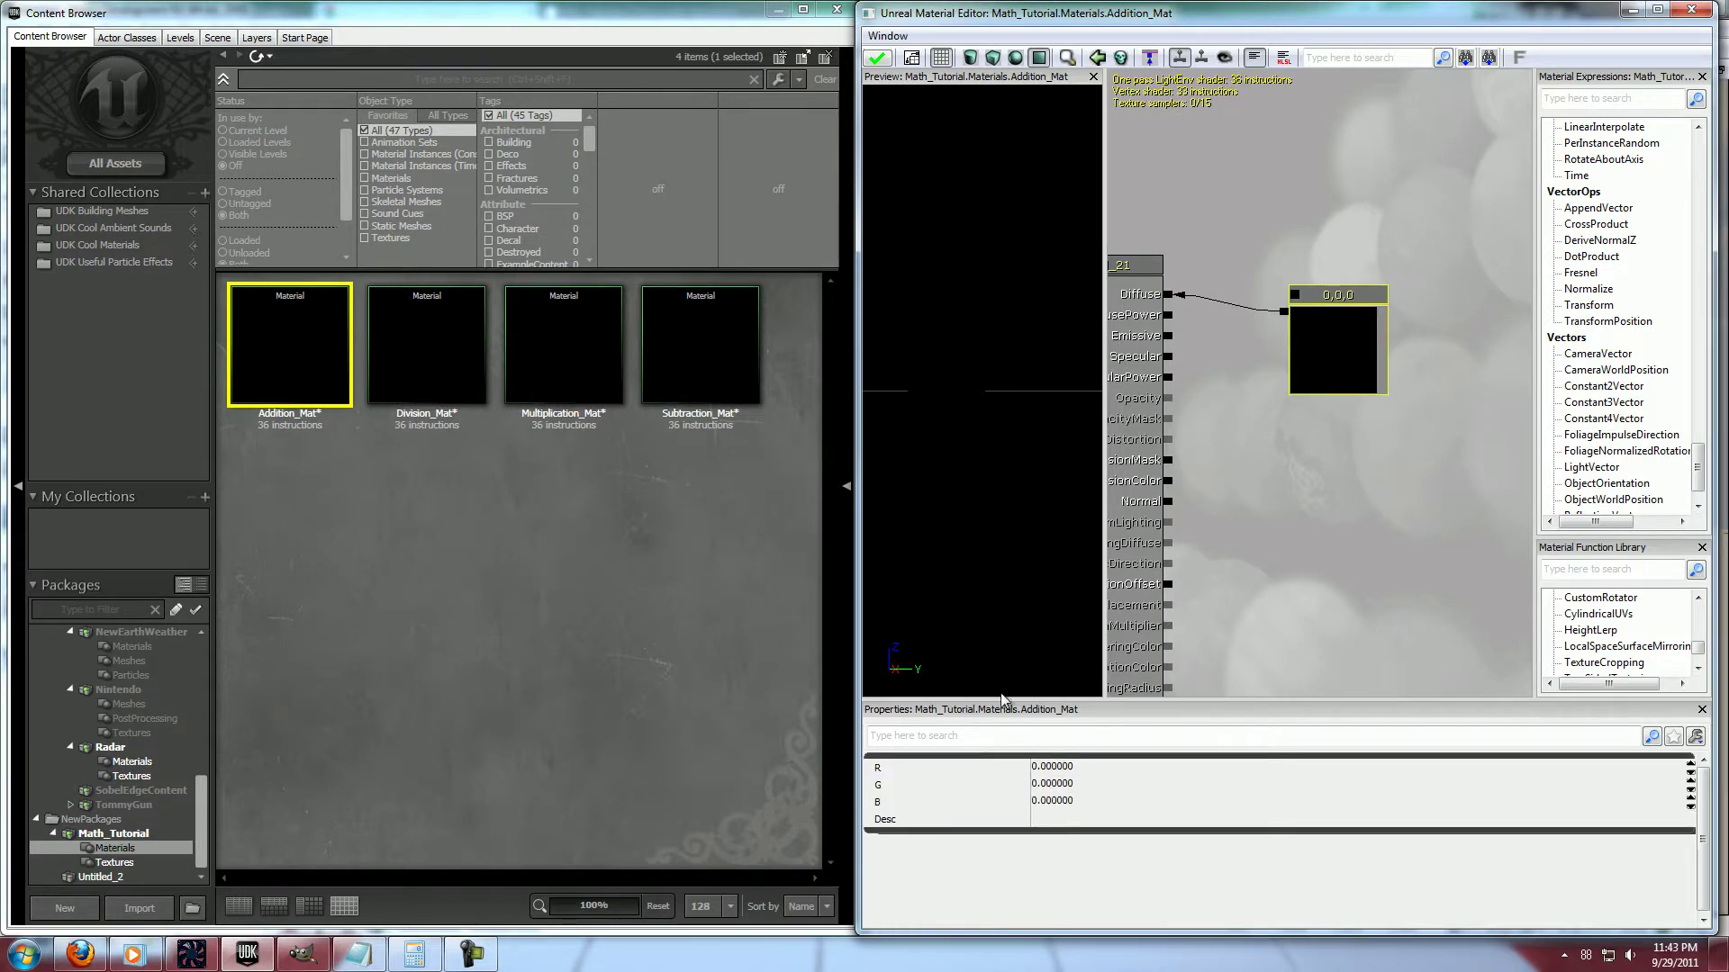
Set the constant's R value to 1 to preview red, and return it to 0
{"action": "left_click", "coordinate": [1083, 768]}
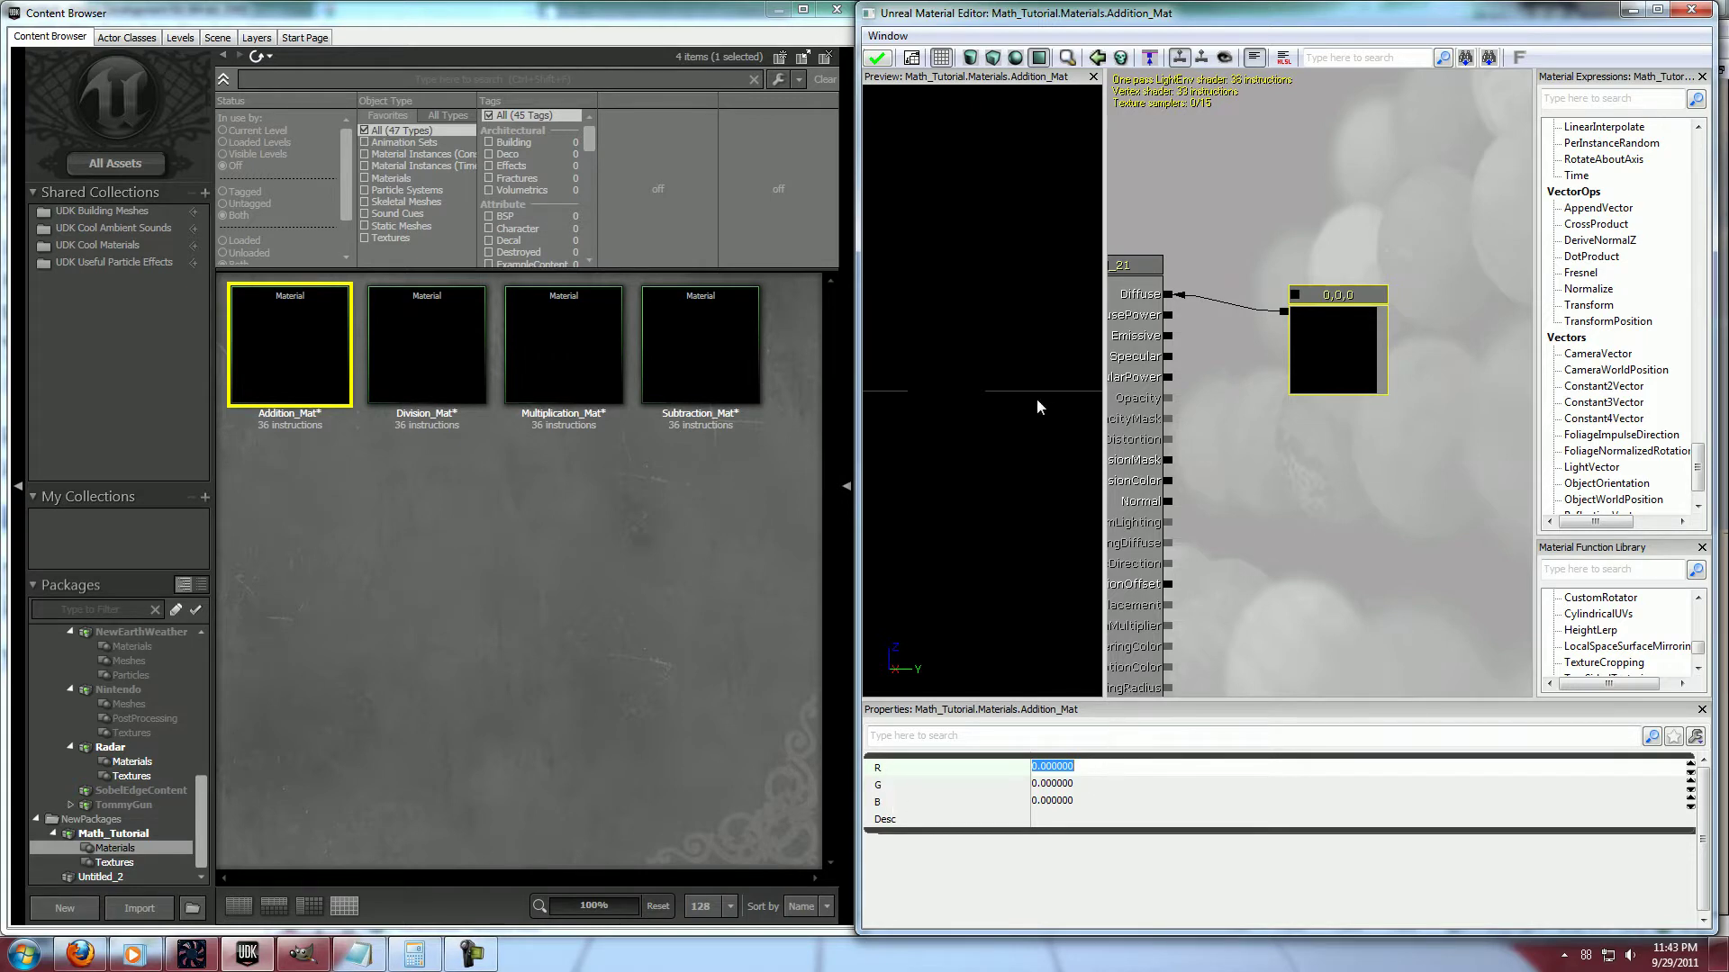
{"action": "mouse_move", "coordinate": [1035, 398]}
{"action": "left_mouse_down"}
{"action": "mouse_move", "coordinate": [992, 387]}
{"action": "mouse_move", "coordinate": [1024, 414]}
{"action": "left_mouse_up"}
{"action": "left_click", "coordinate": [1109, 764]}
{"action": "type", "text": "1"}
{"action": "key", "text": "Return"}
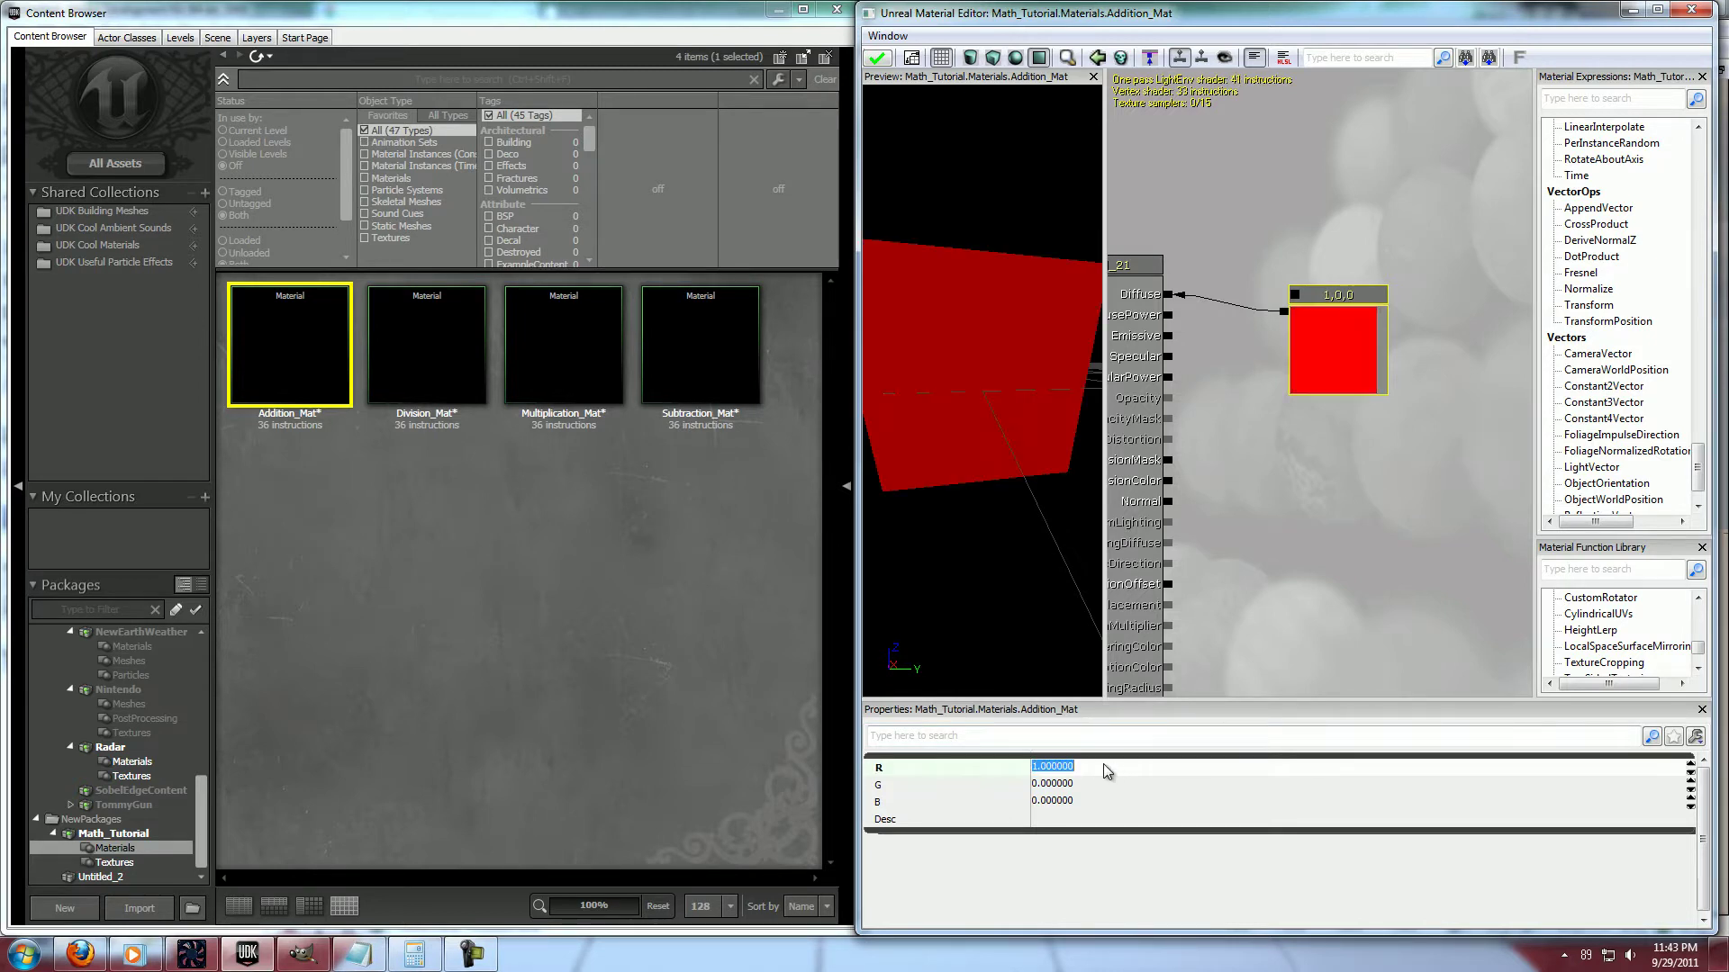
{"action": "type", "text": "0"}
{"action": "key", "text": "Tab"}
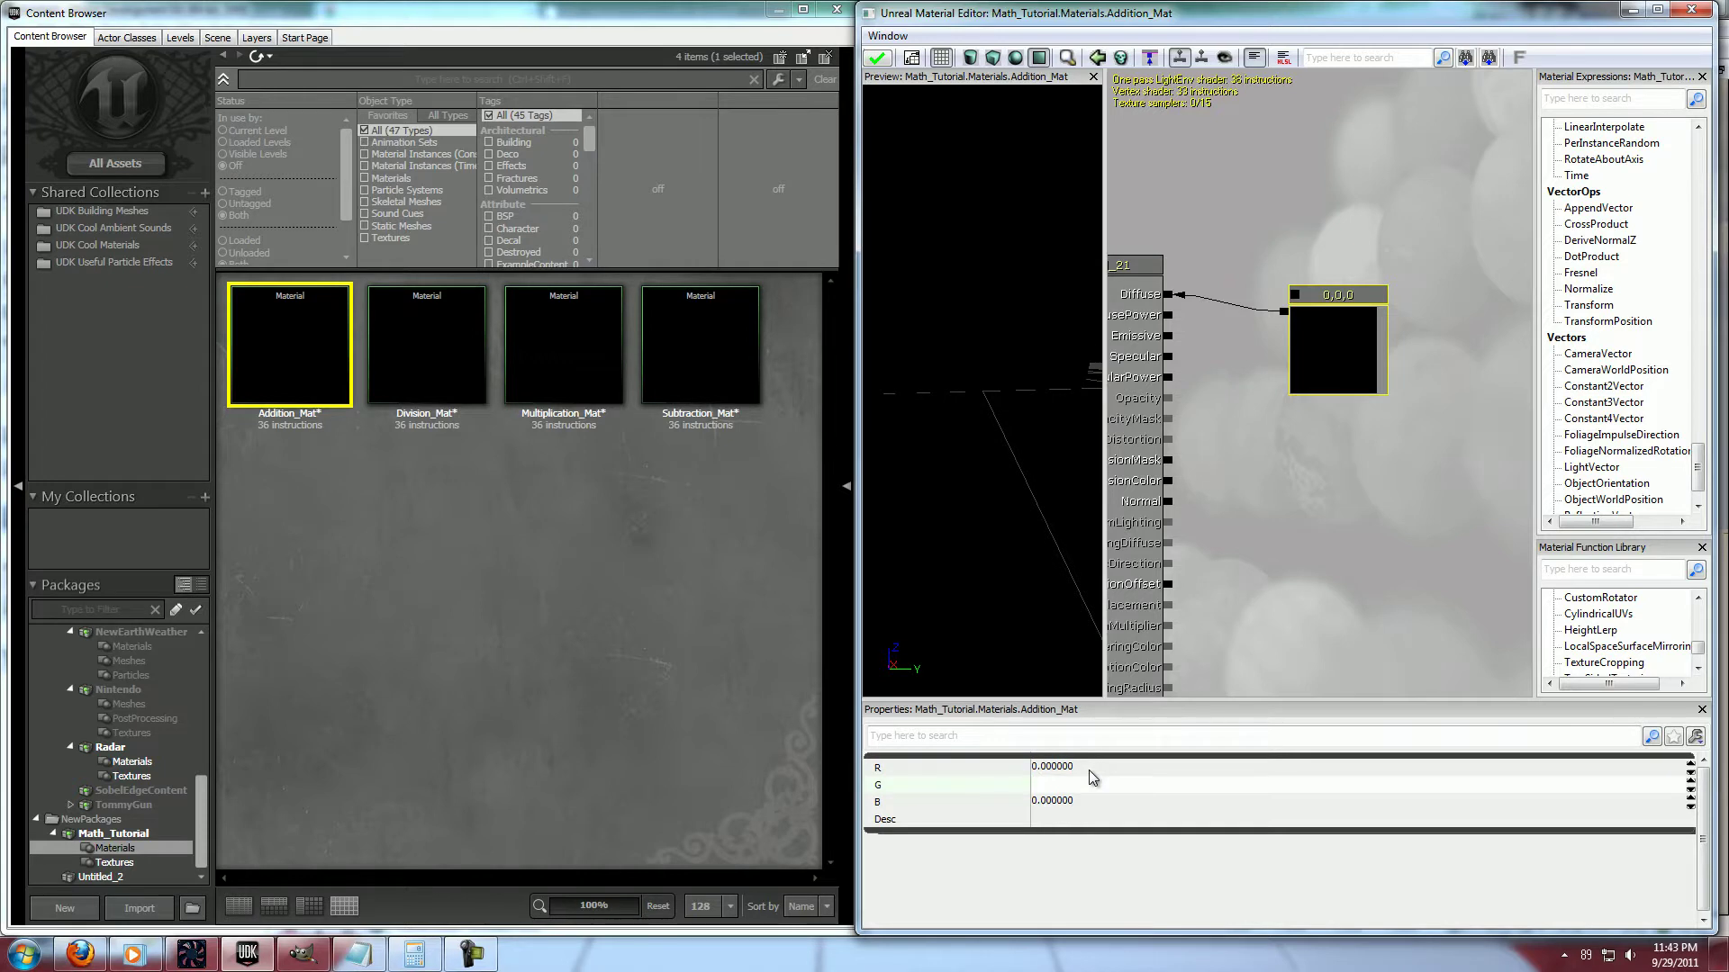
Set the constant's R, G and B values all to 1
{"action": "left_click", "coordinate": [1109, 774]}
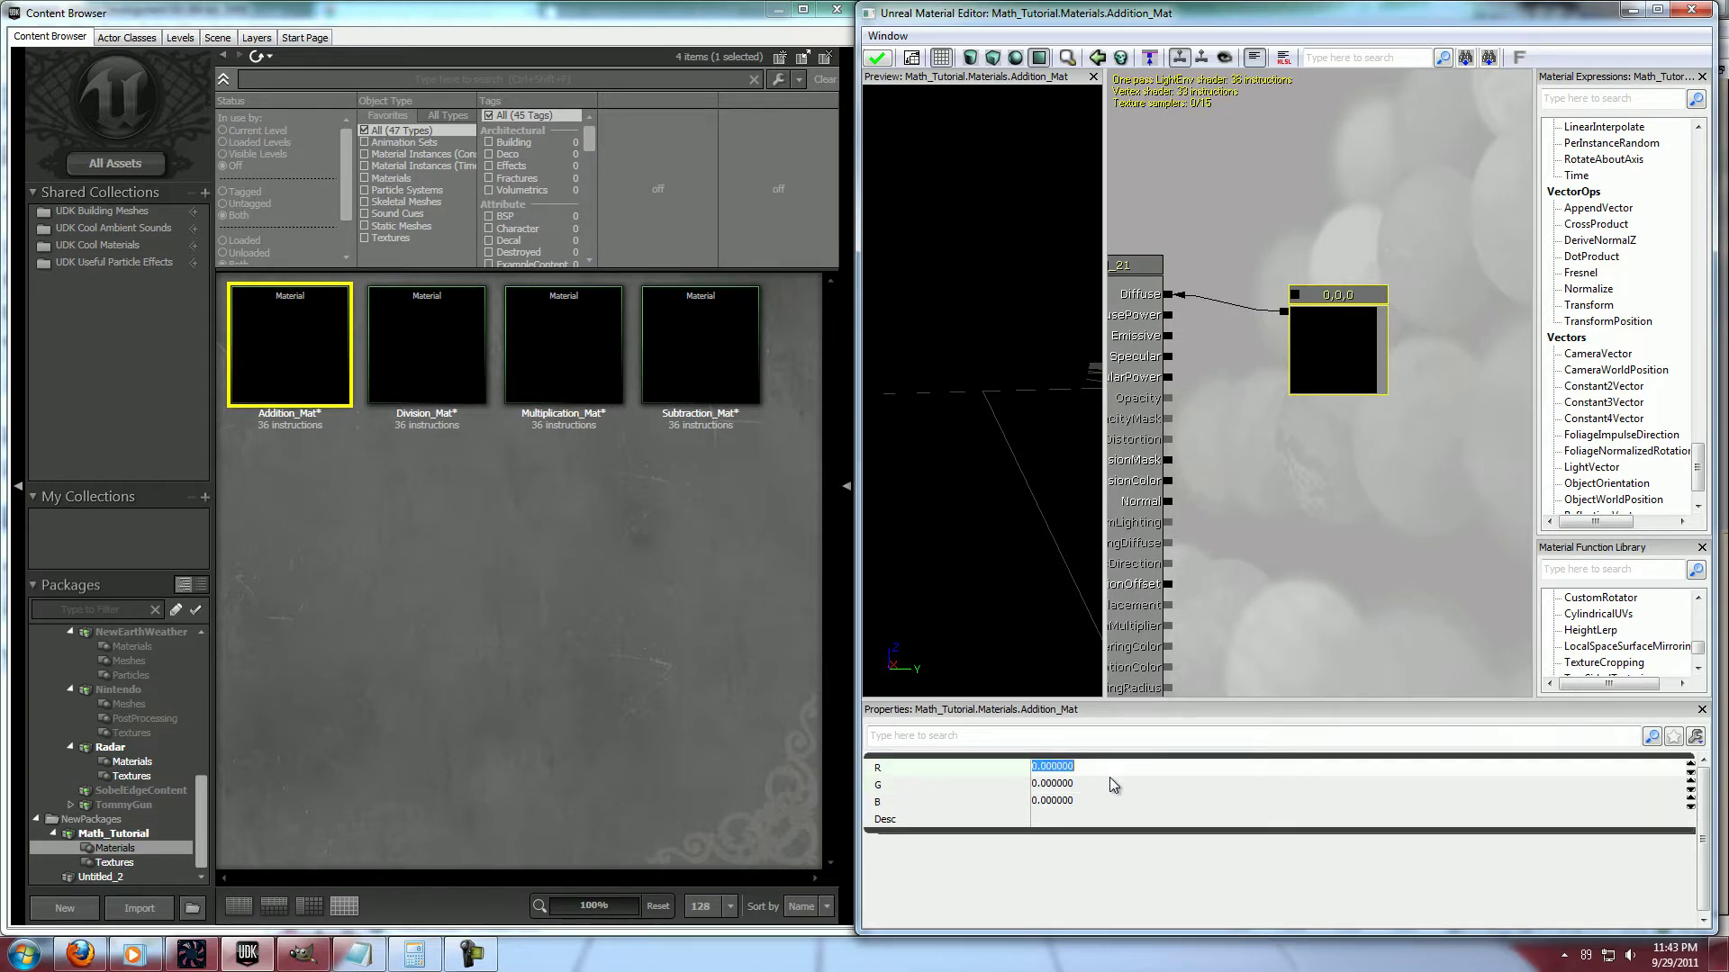
{"action": "type", "text": "1"}
{"action": "key", "text": "Tab"}
{"action": "key", "text": "ctrl+z"}
{"action": "key", "text": "ctrl+z"}
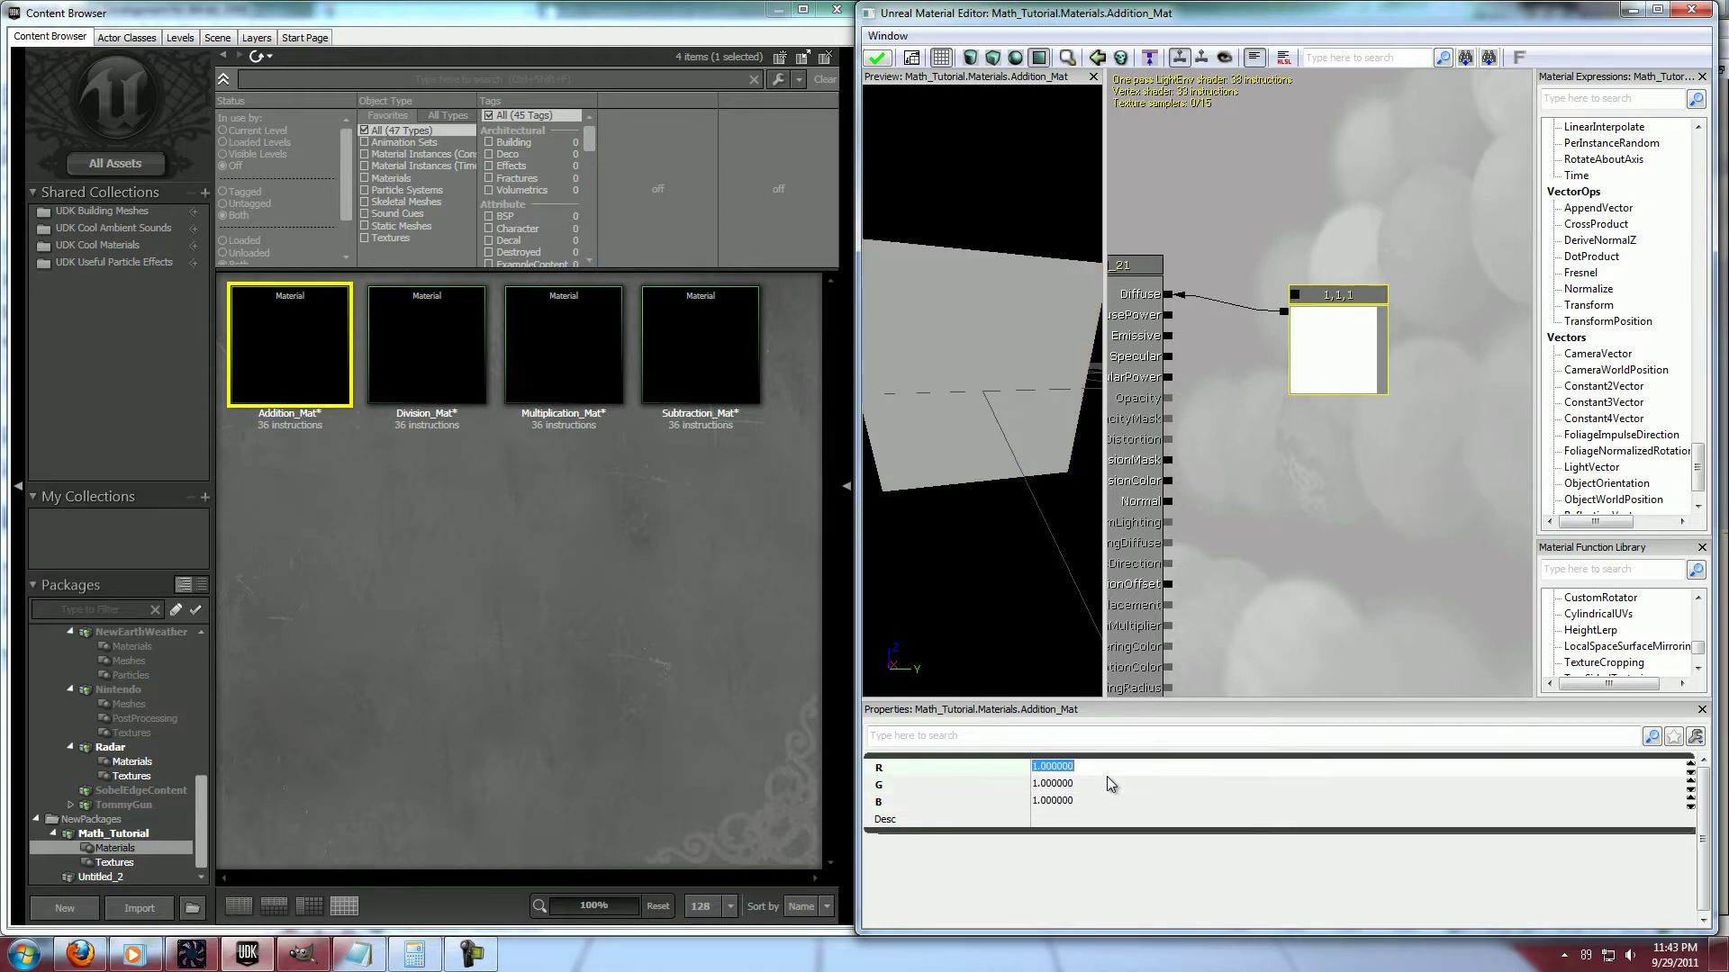
{"action": "key", "text": "Tab"}
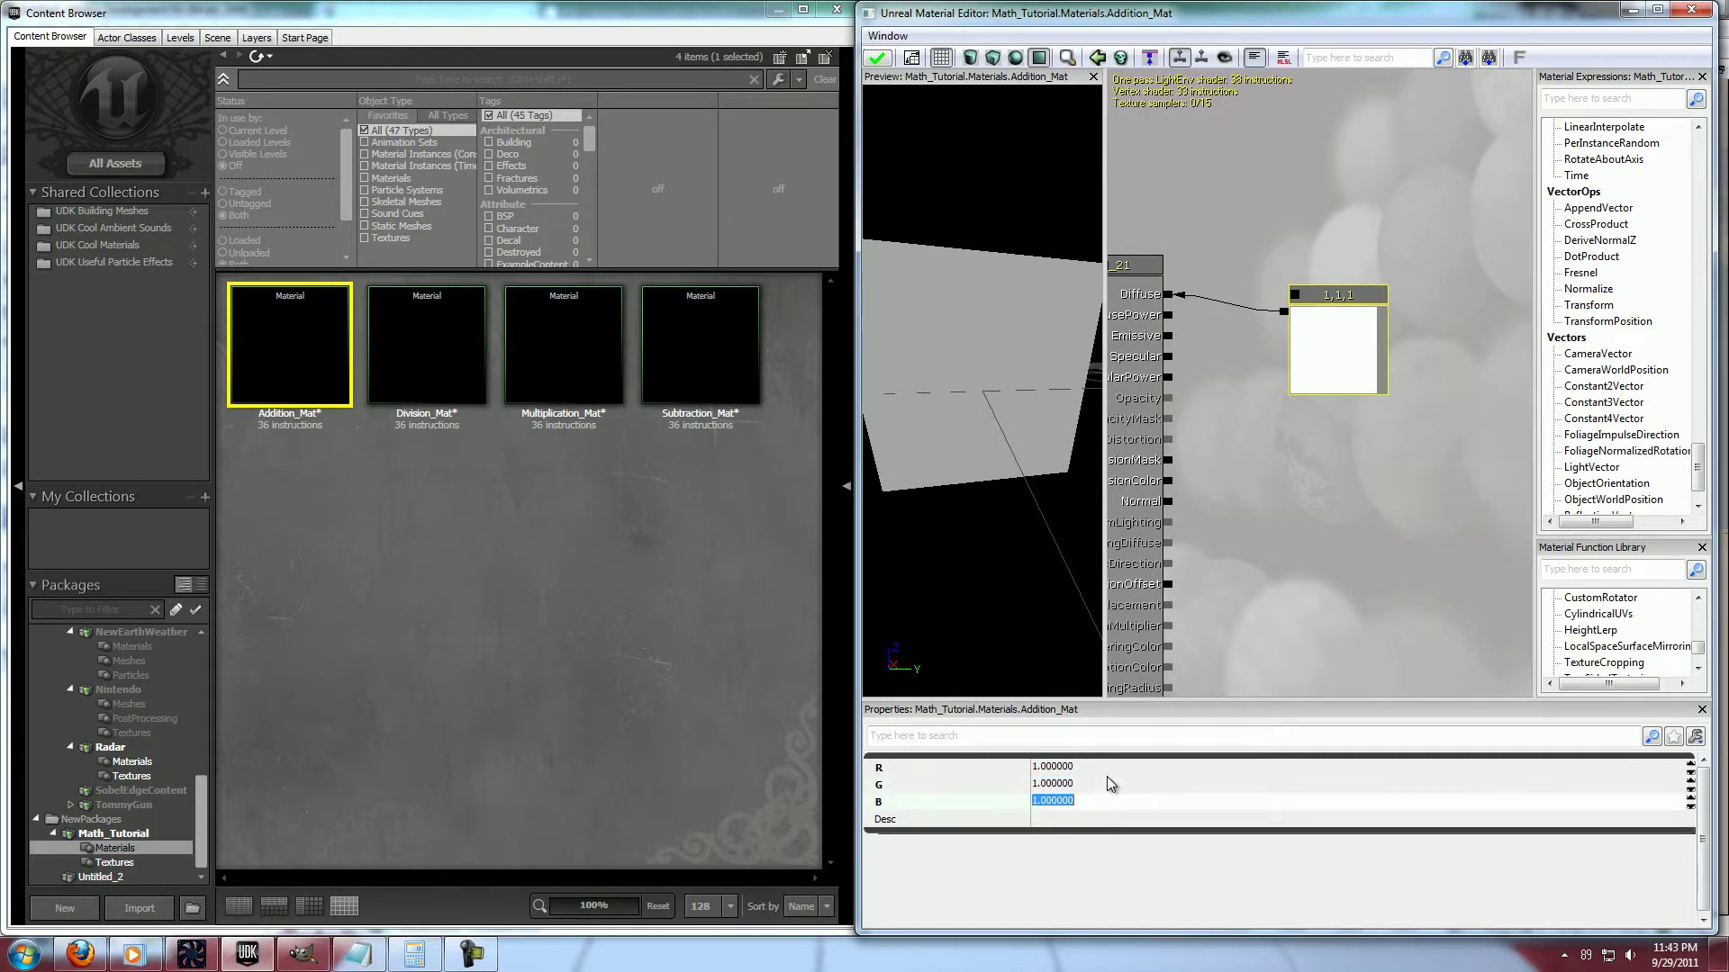
Try 0 for the constant's B value and G value in turn, restoring each to 1
{"action": "type", "text": "0"}
{"action": "key", "text": "Return"}
{"action": "type", "text": "1"}
{"action": "key", "text": "shift+Tab"}
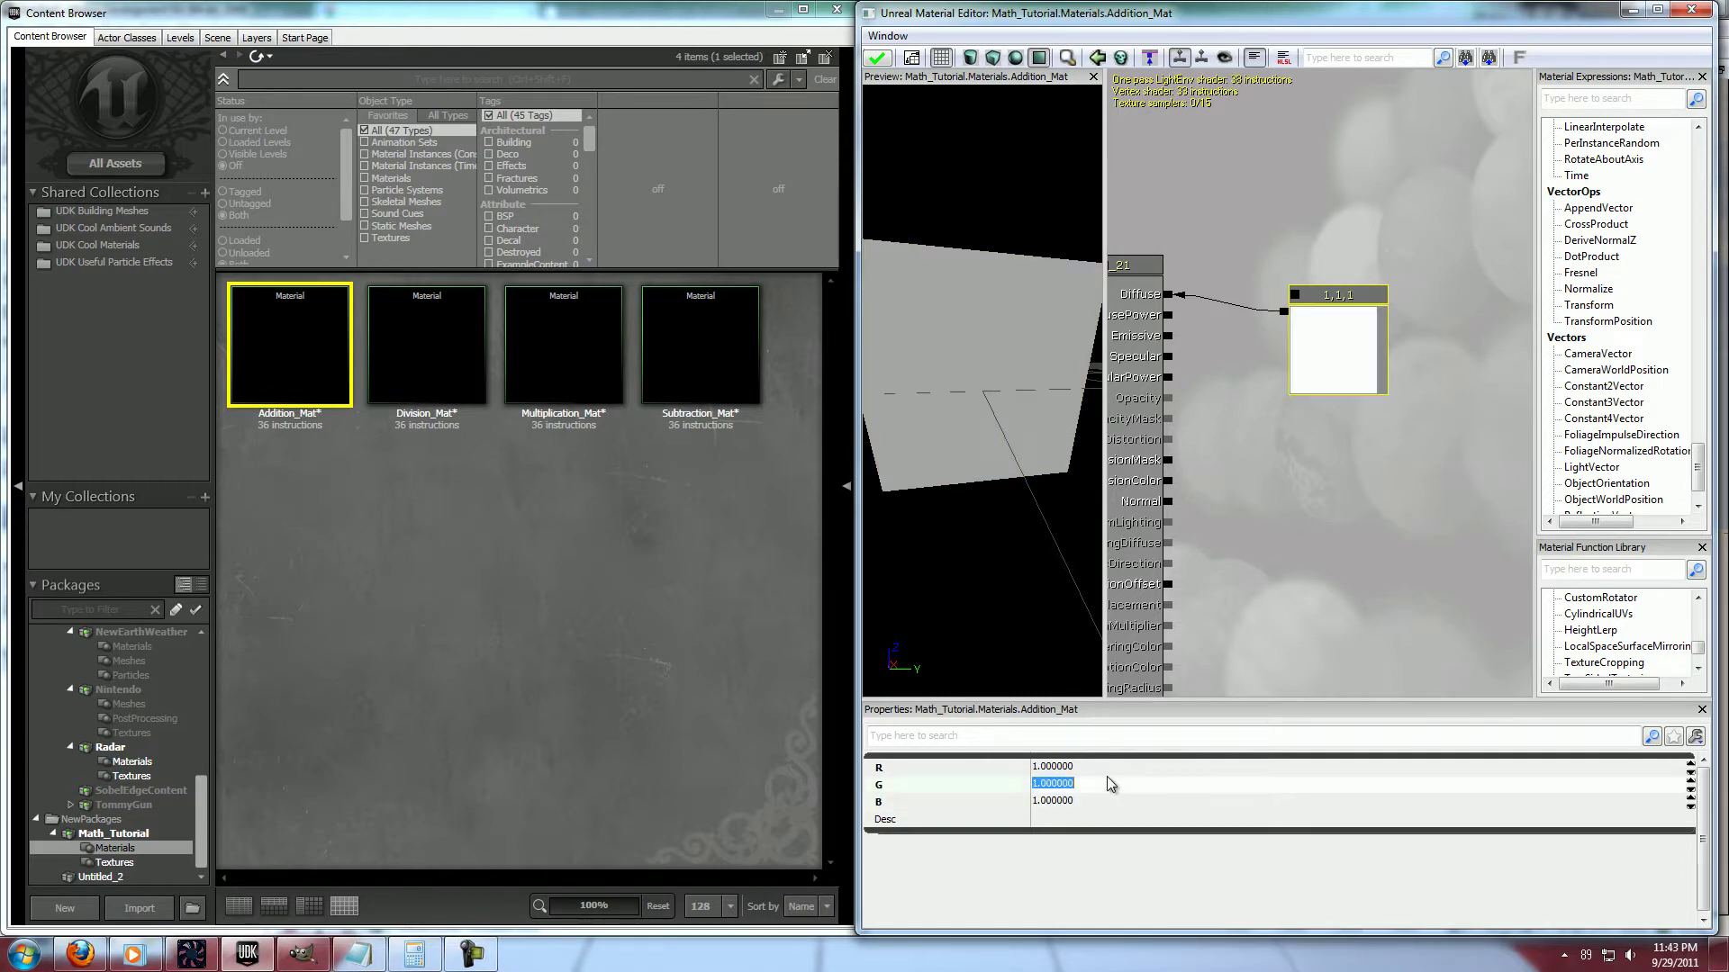
{"action": "type", "text": "0"}
{"action": "key", "text": "Tab"}
{"action": "key", "text": "shift+Tab"}
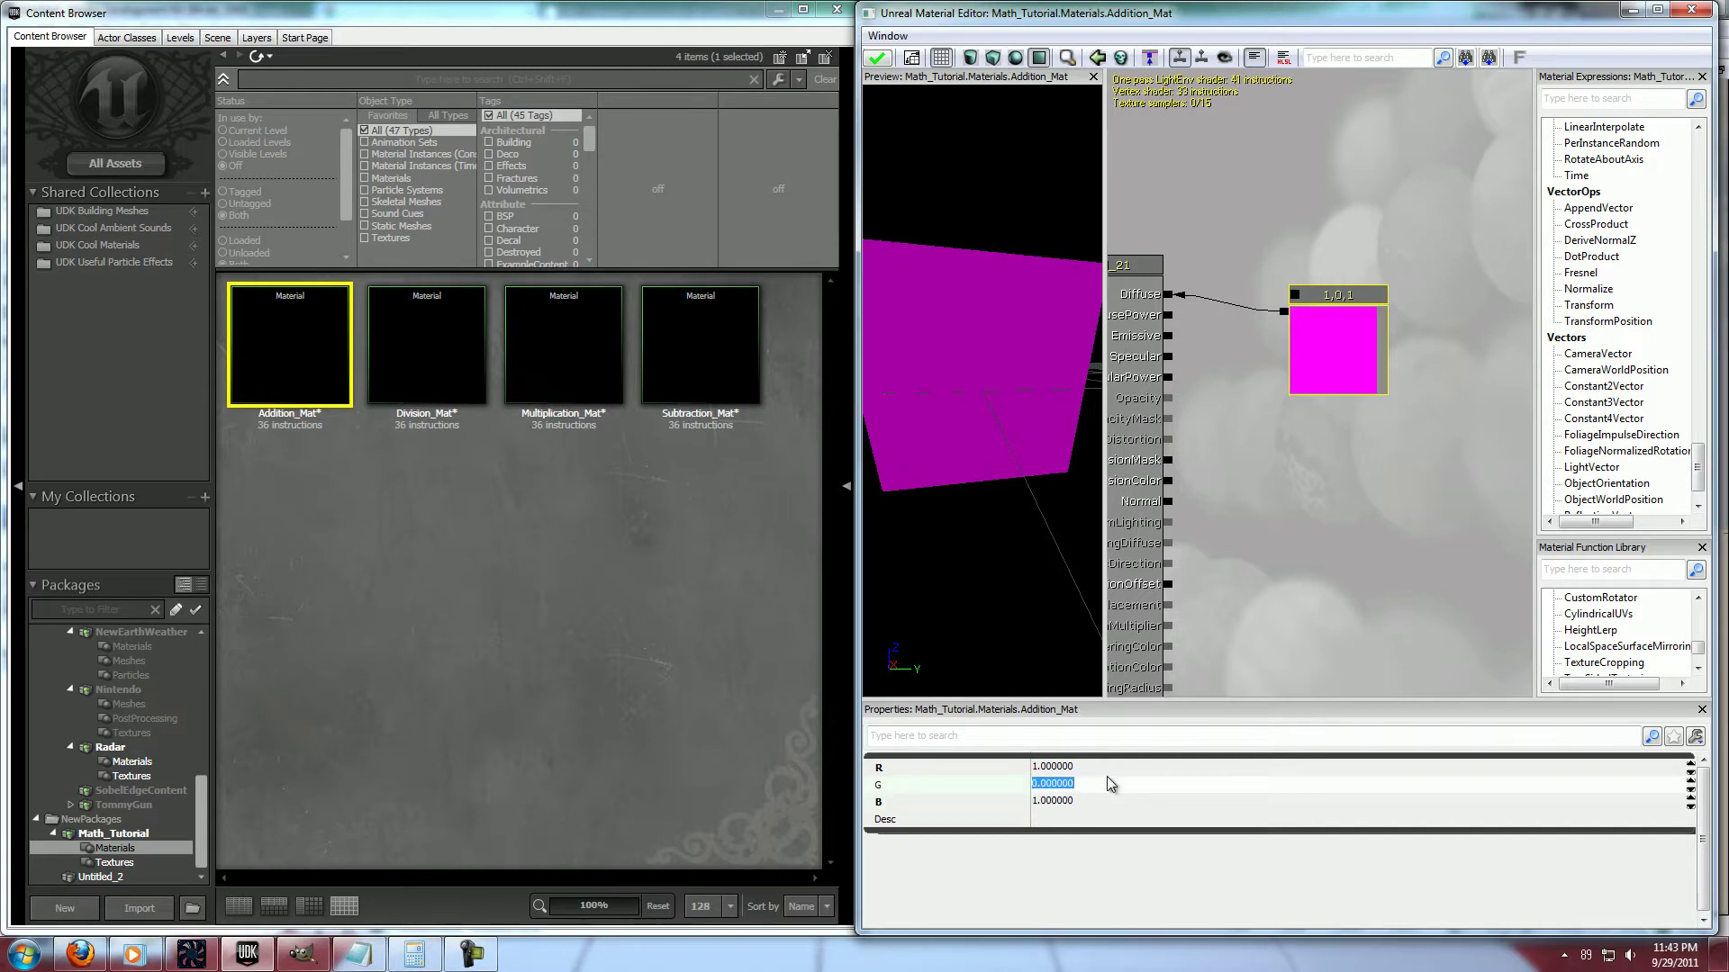
{"action": "type", "text": "1"}
{"action": "key", "text": "shift+Tab"}
{"action": "left_click", "coordinate": [1391, 532]}
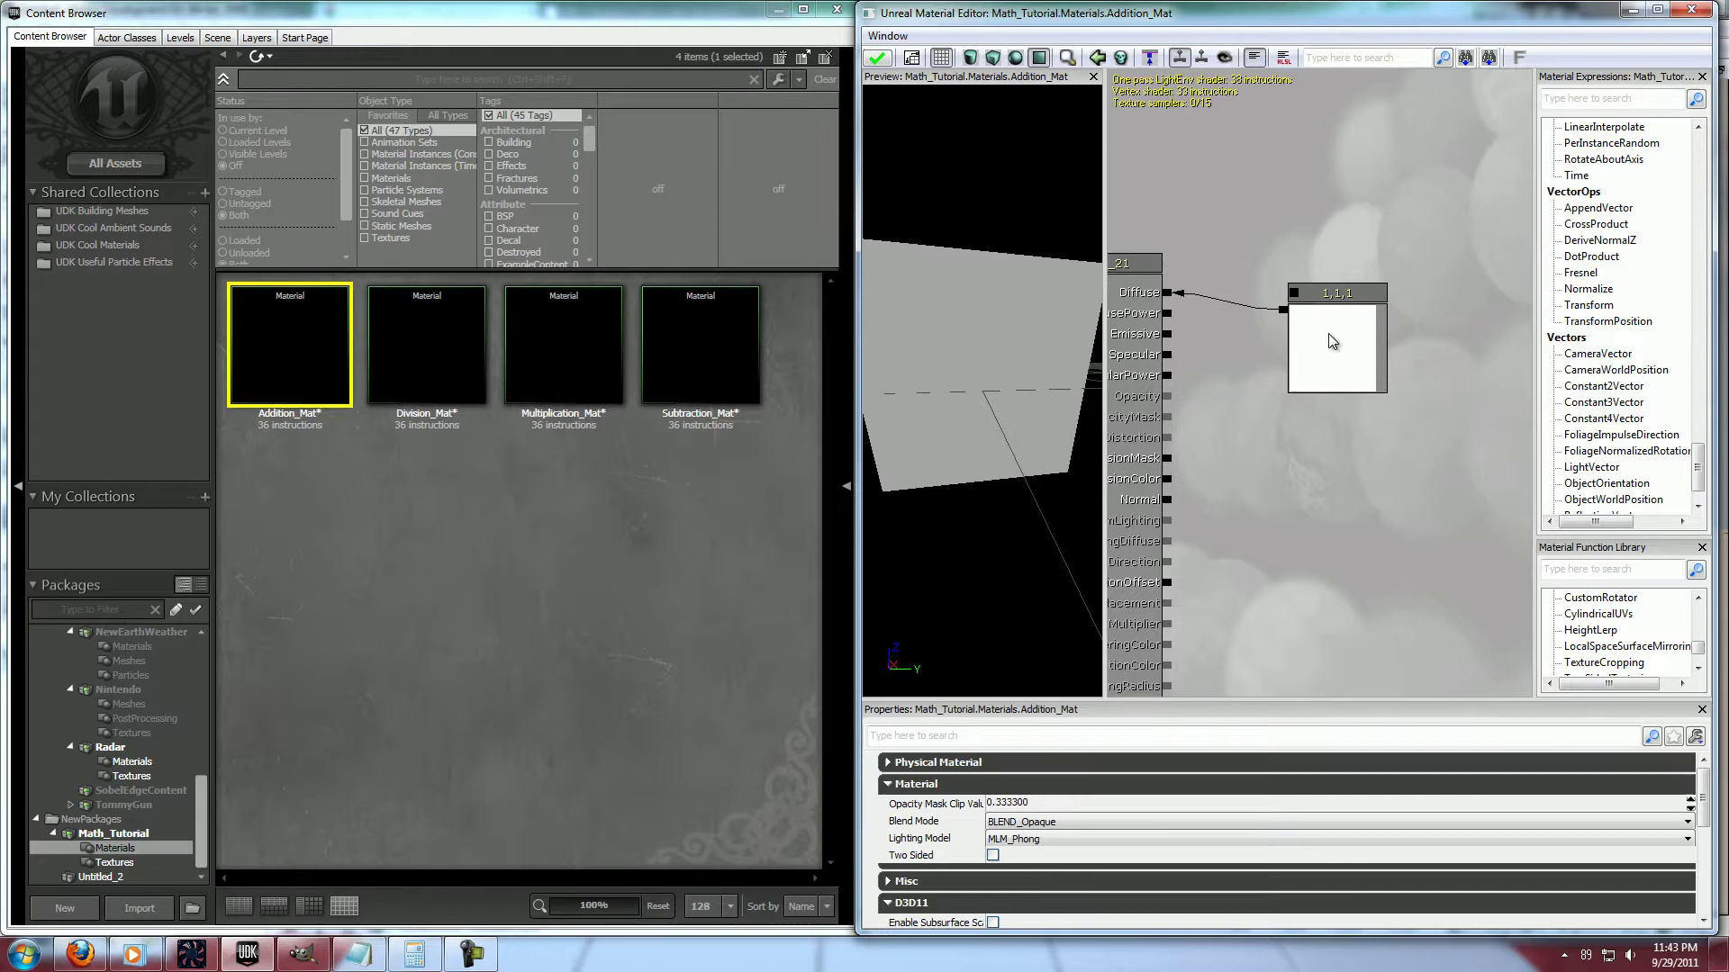
{"action": "left_click_drag", "start_coordinate": [1081, 487], "coordinate": [992, 446]}
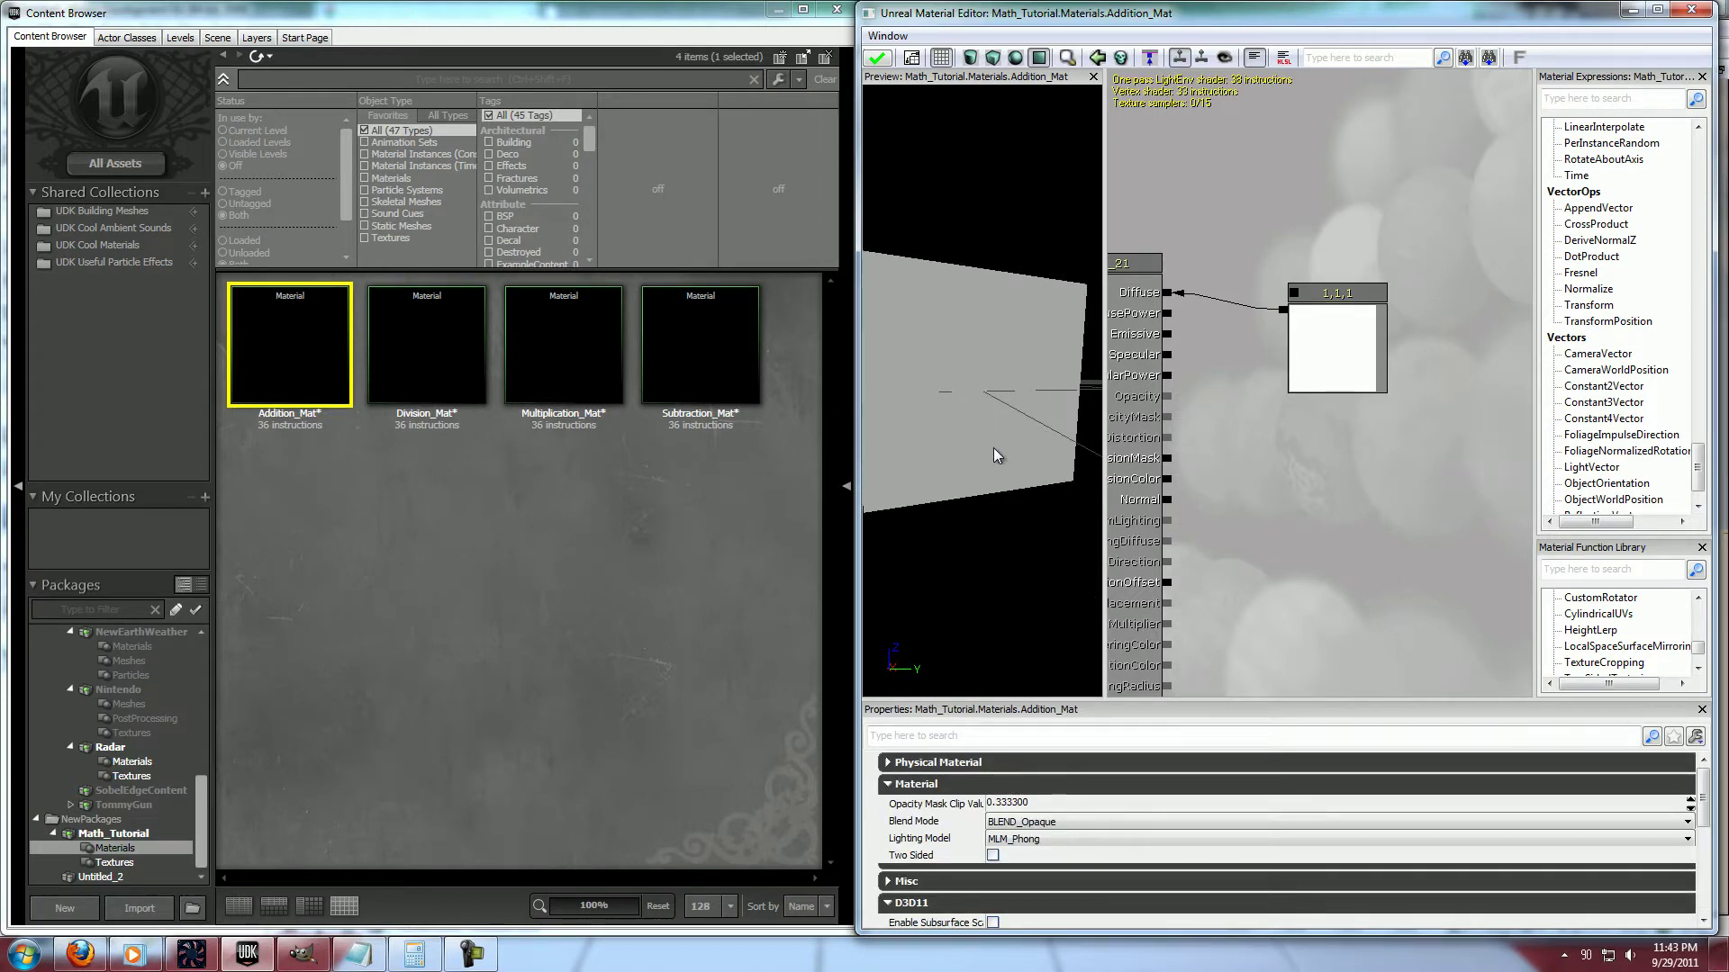
Switch to Firefox and examine the RGB values in the 500+ Named Colours table
{"action": "left_click", "coordinate": [80, 954]}
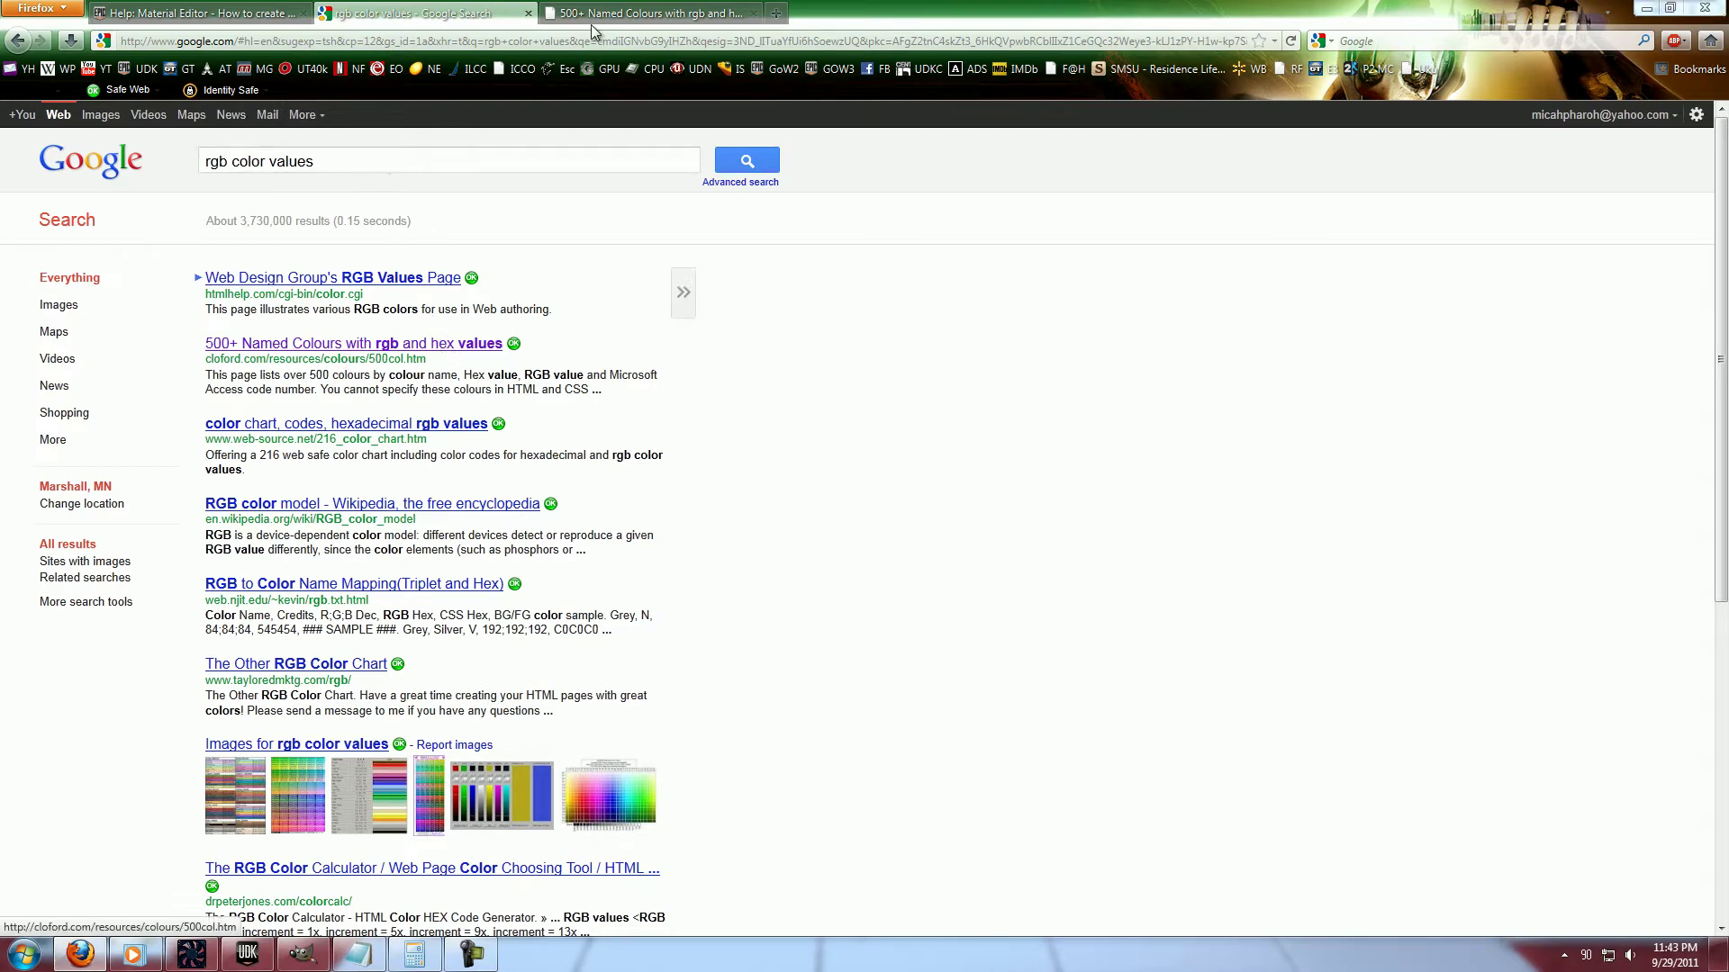
{"action": "left_click", "coordinate": [641, 13]}
{"action": "scroll", "coordinate": [545, 455], "scroll_direction": "down", "scroll_amount": 3}
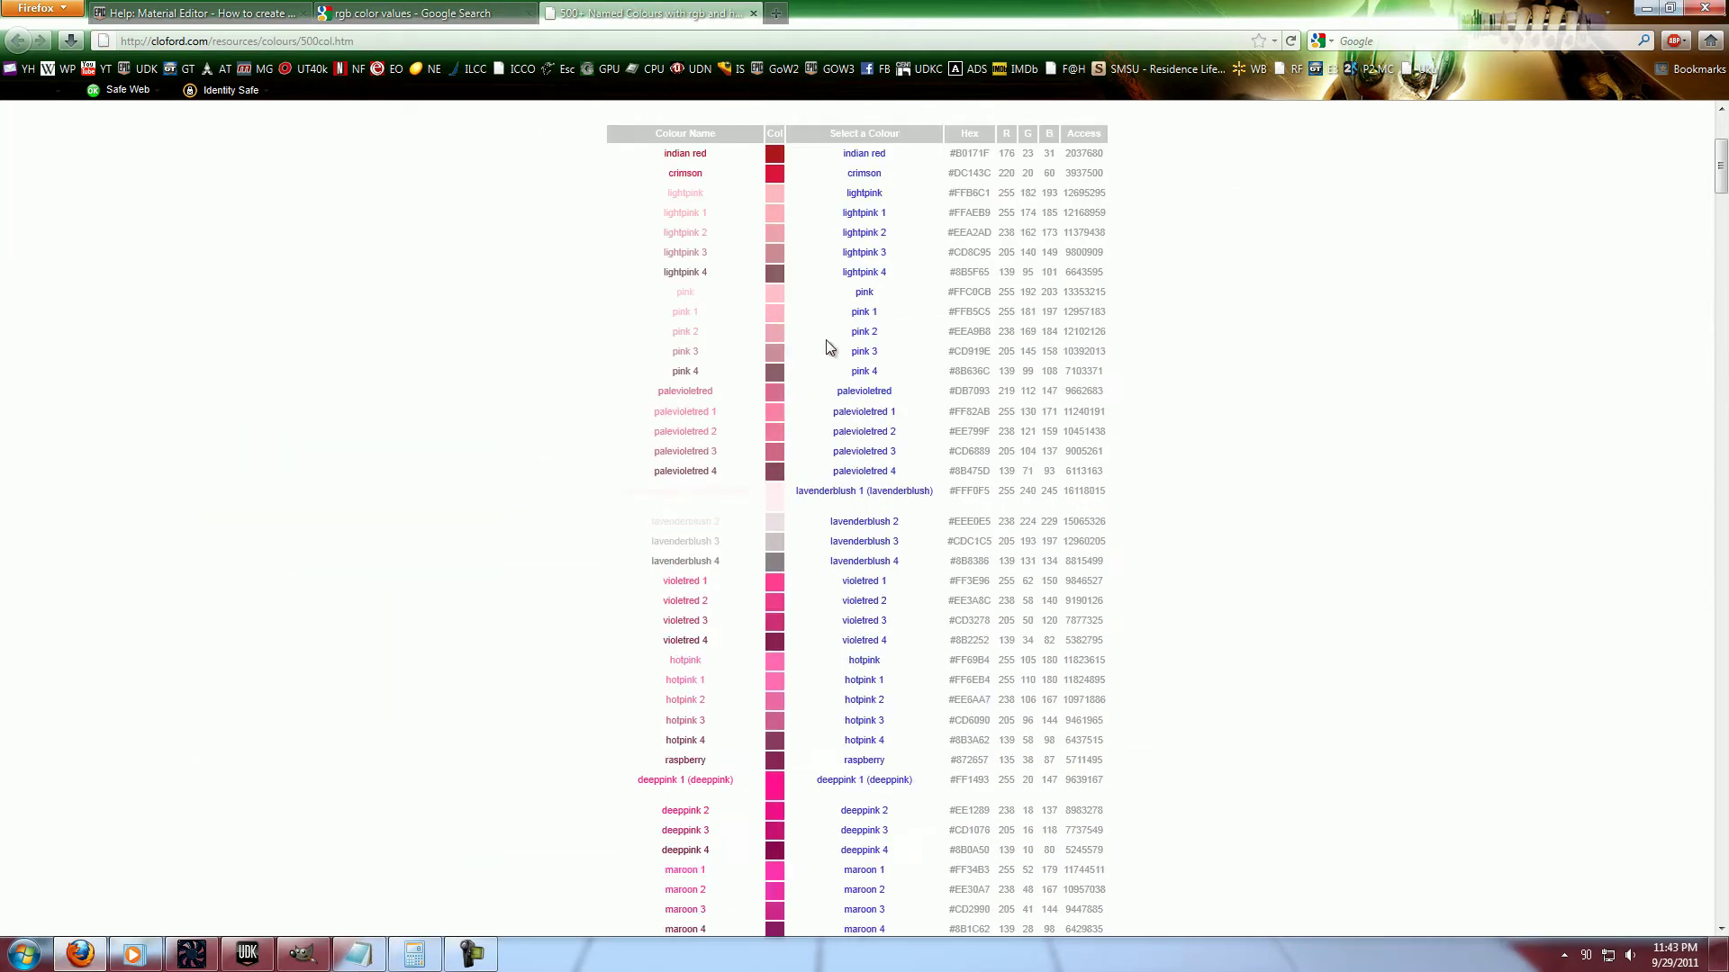
{"action": "scroll", "coordinate": [828, 347], "scroll_direction": "up", "scroll_amount": 3}
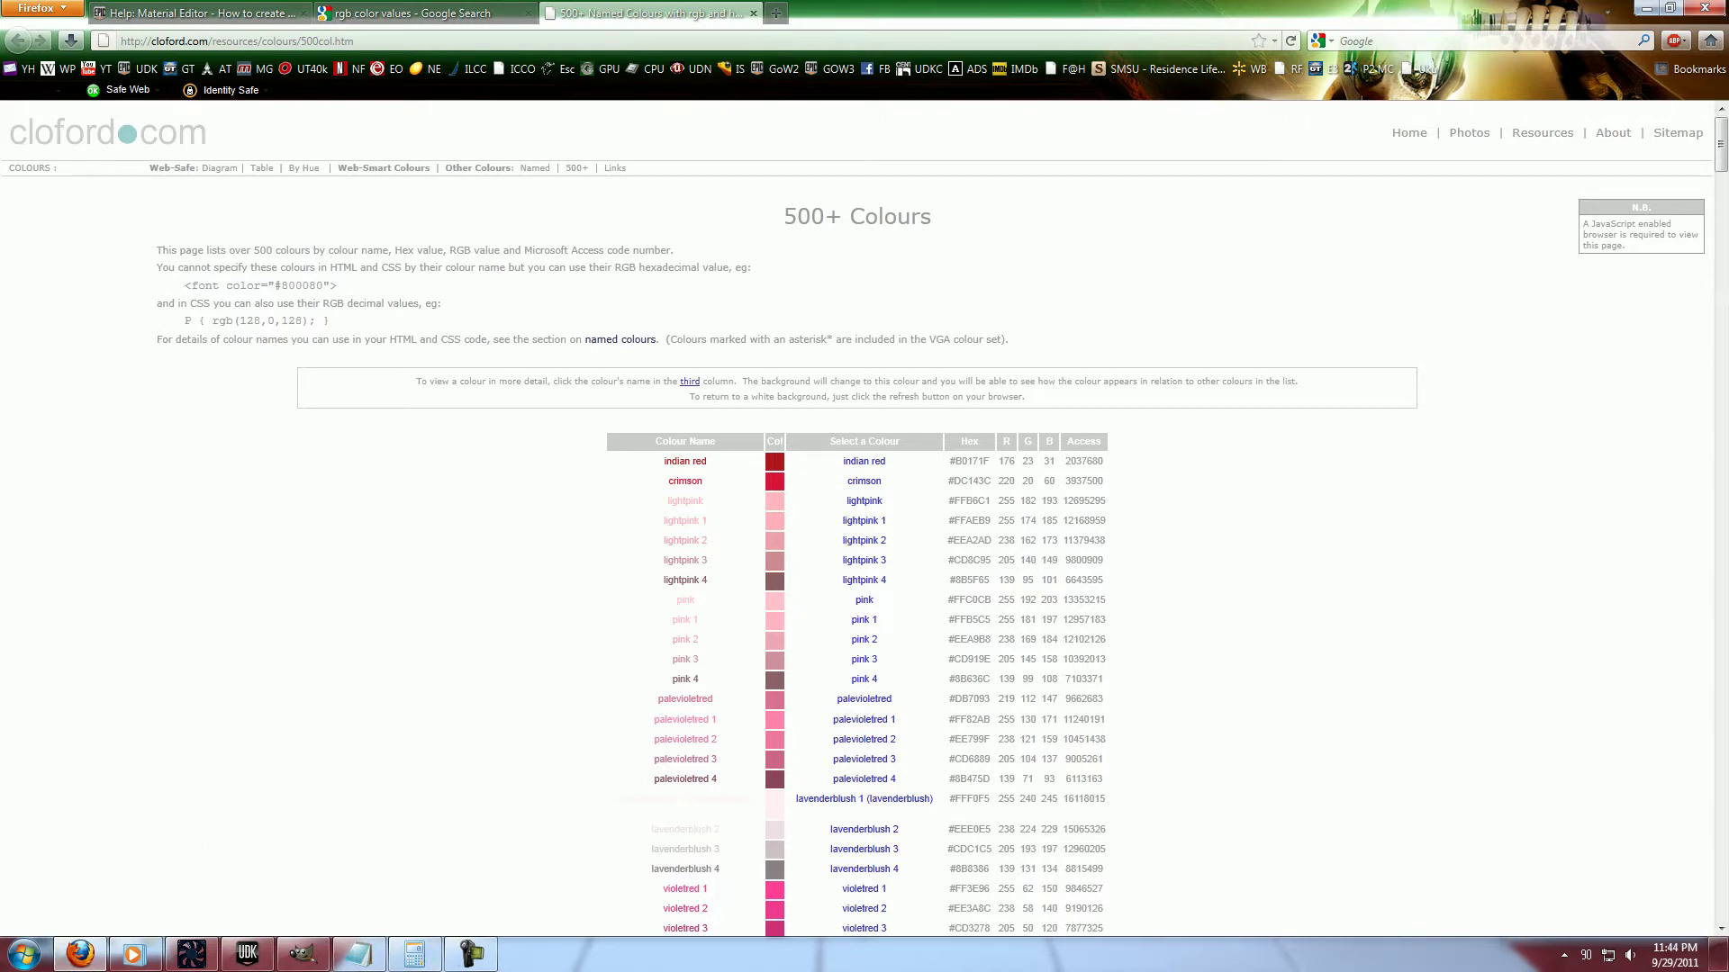
Divide indian red's R value of 176 by 256 in the Calculator
{"action": "left_click_drag", "start_coordinate": [1571, 180], "coordinate": [1360, 308]}
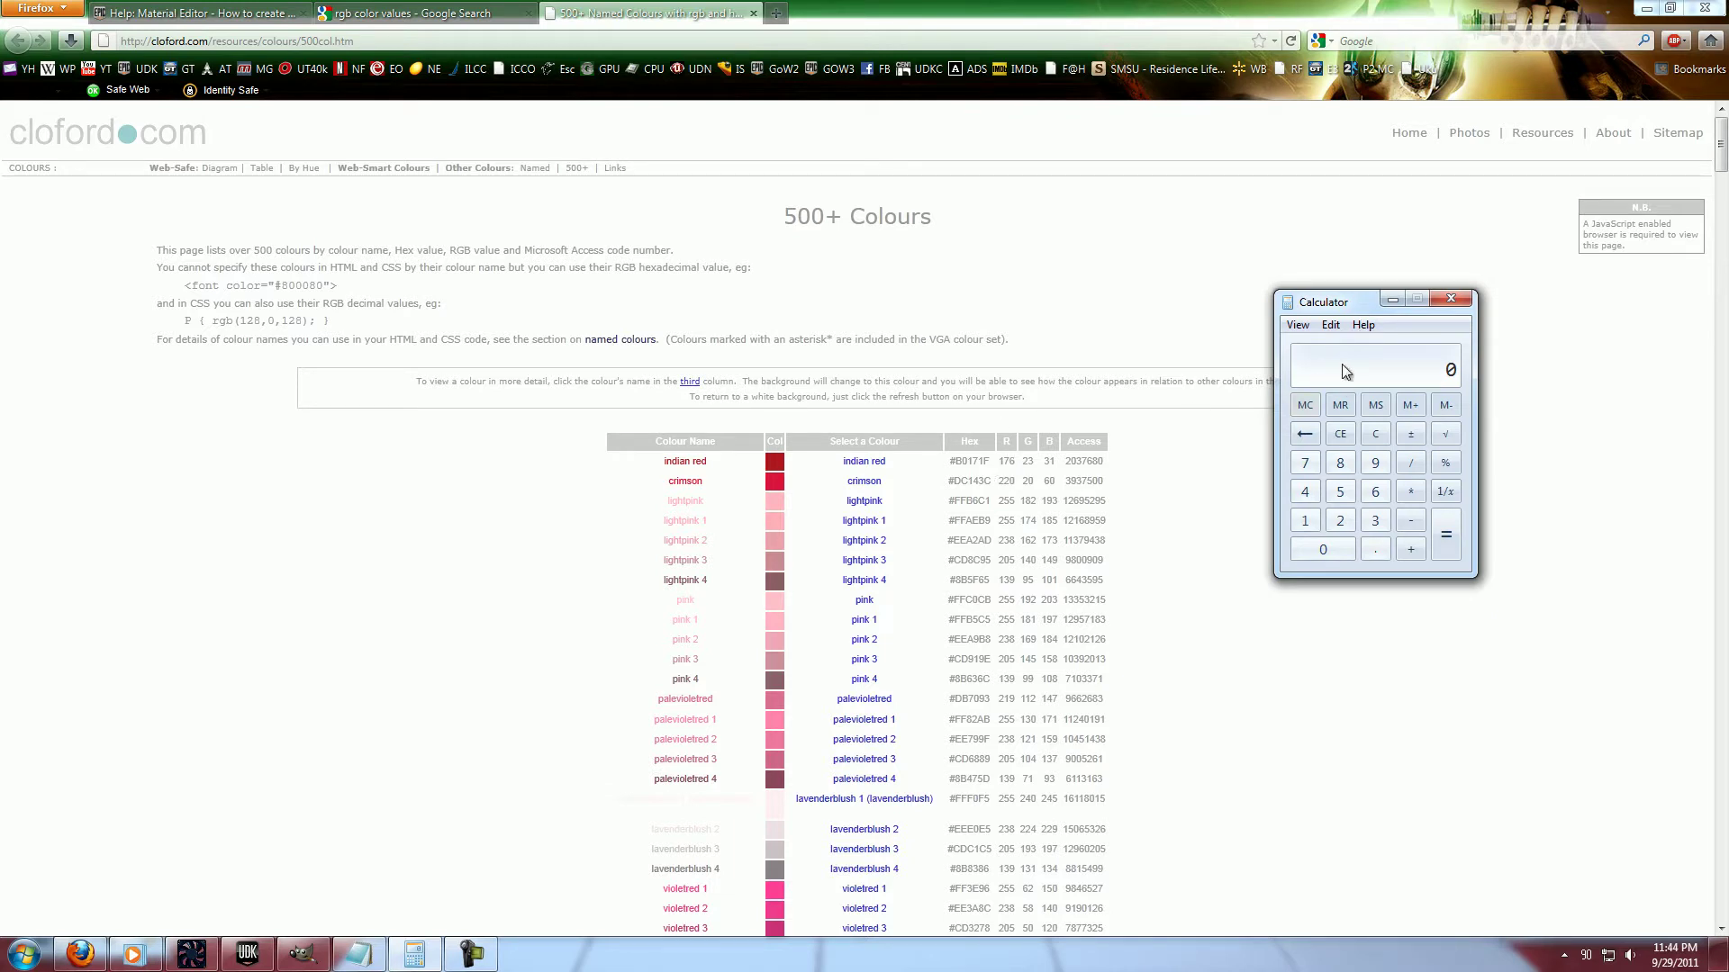
{"action": "type", "text": "176"}
{"action": "key", "text": "Return"}
{"action": "type", "text": "/256"}
{"action": "key", "text": "Return"}
{"action": "left_click_drag", "start_coordinate": [1336, 303], "coordinate": [1728, 252]}
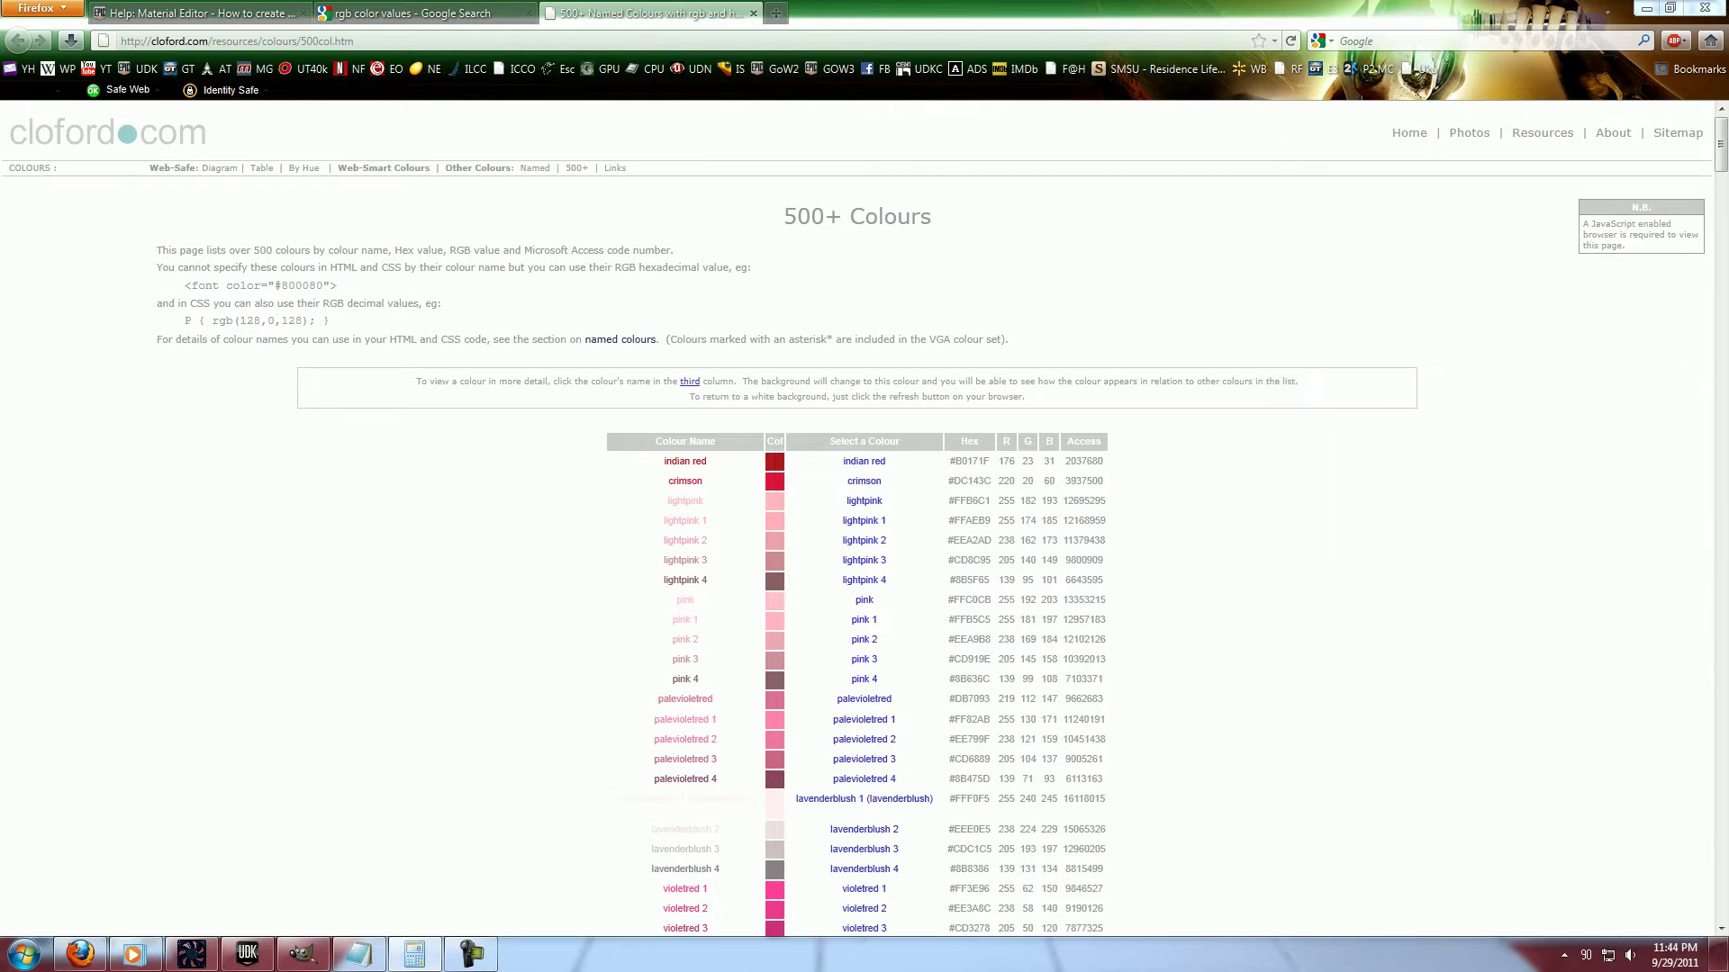
Return to UDK and add a second three-value constant below the first one, with its R value set to 1
{"action": "left_click", "coordinate": [247, 954]}
{"action": "left_click", "coordinate": [1358, 358]}
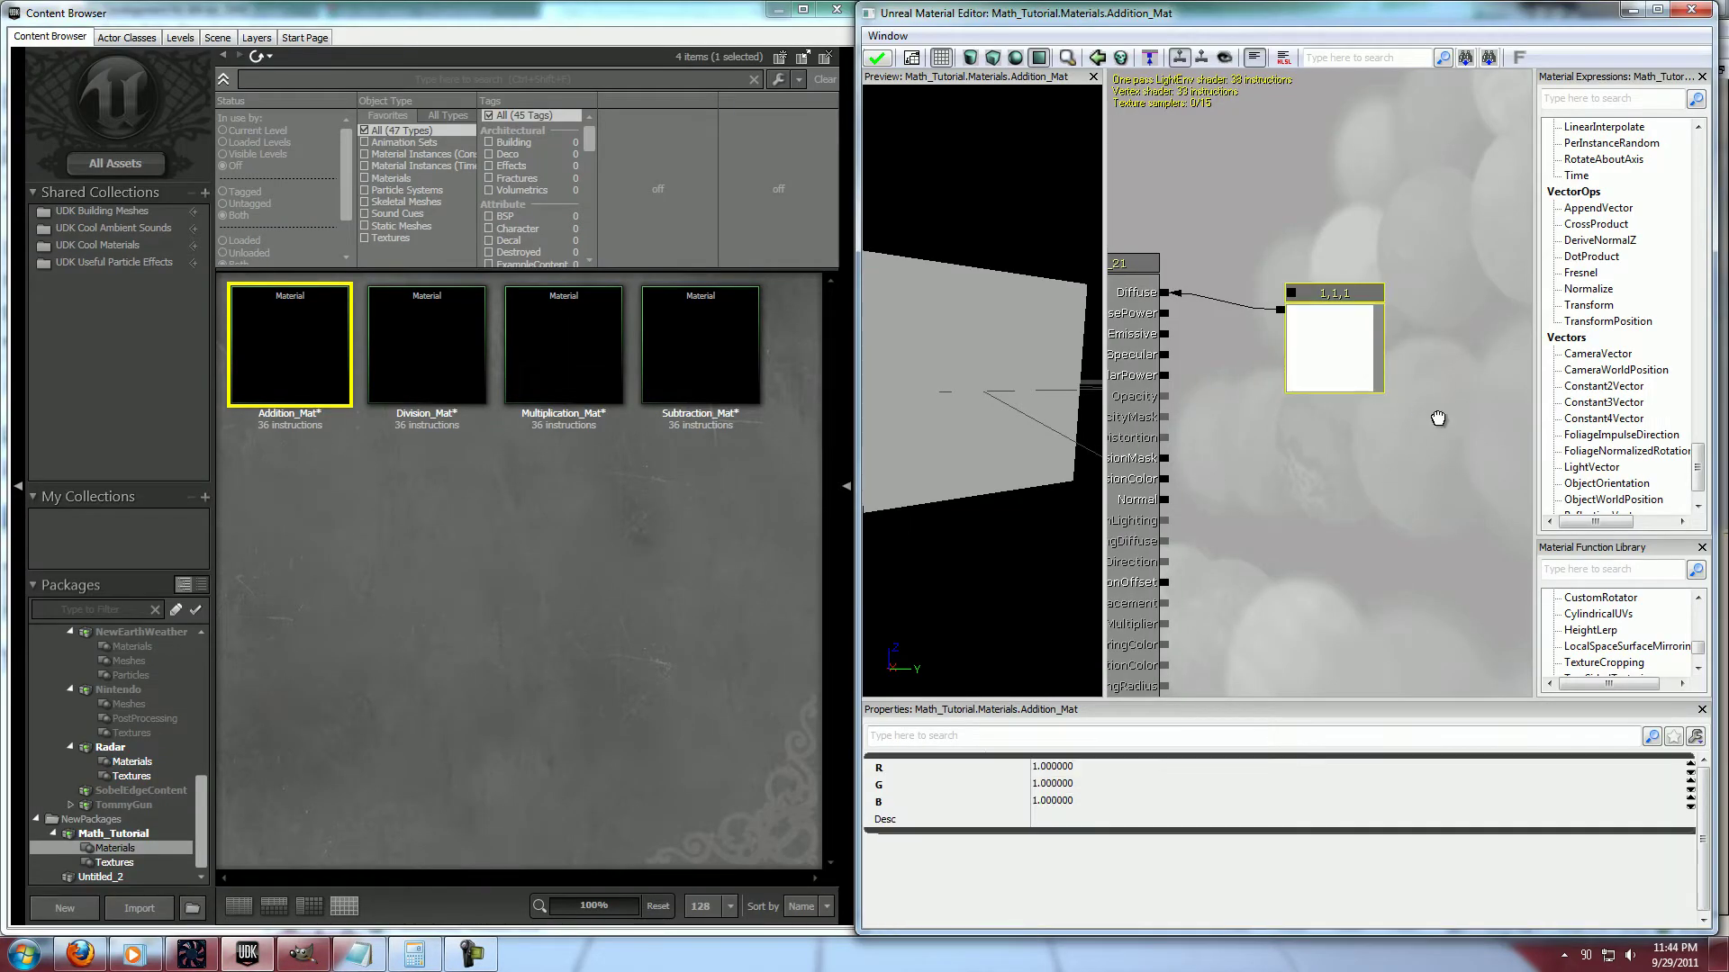
{"action": "mouse_move", "coordinate": [1385, 345]}
{"action": "left_mouse_down"}
{"action": "mouse_move", "coordinate": [1290, 422]}
{"action": "mouse_move", "coordinate": [1415, 358]}
{"action": "left_mouse_up"}
{"action": "scroll", "coordinate": [1291, 423], "scroll_direction": "down", "scroll_amount": 2}
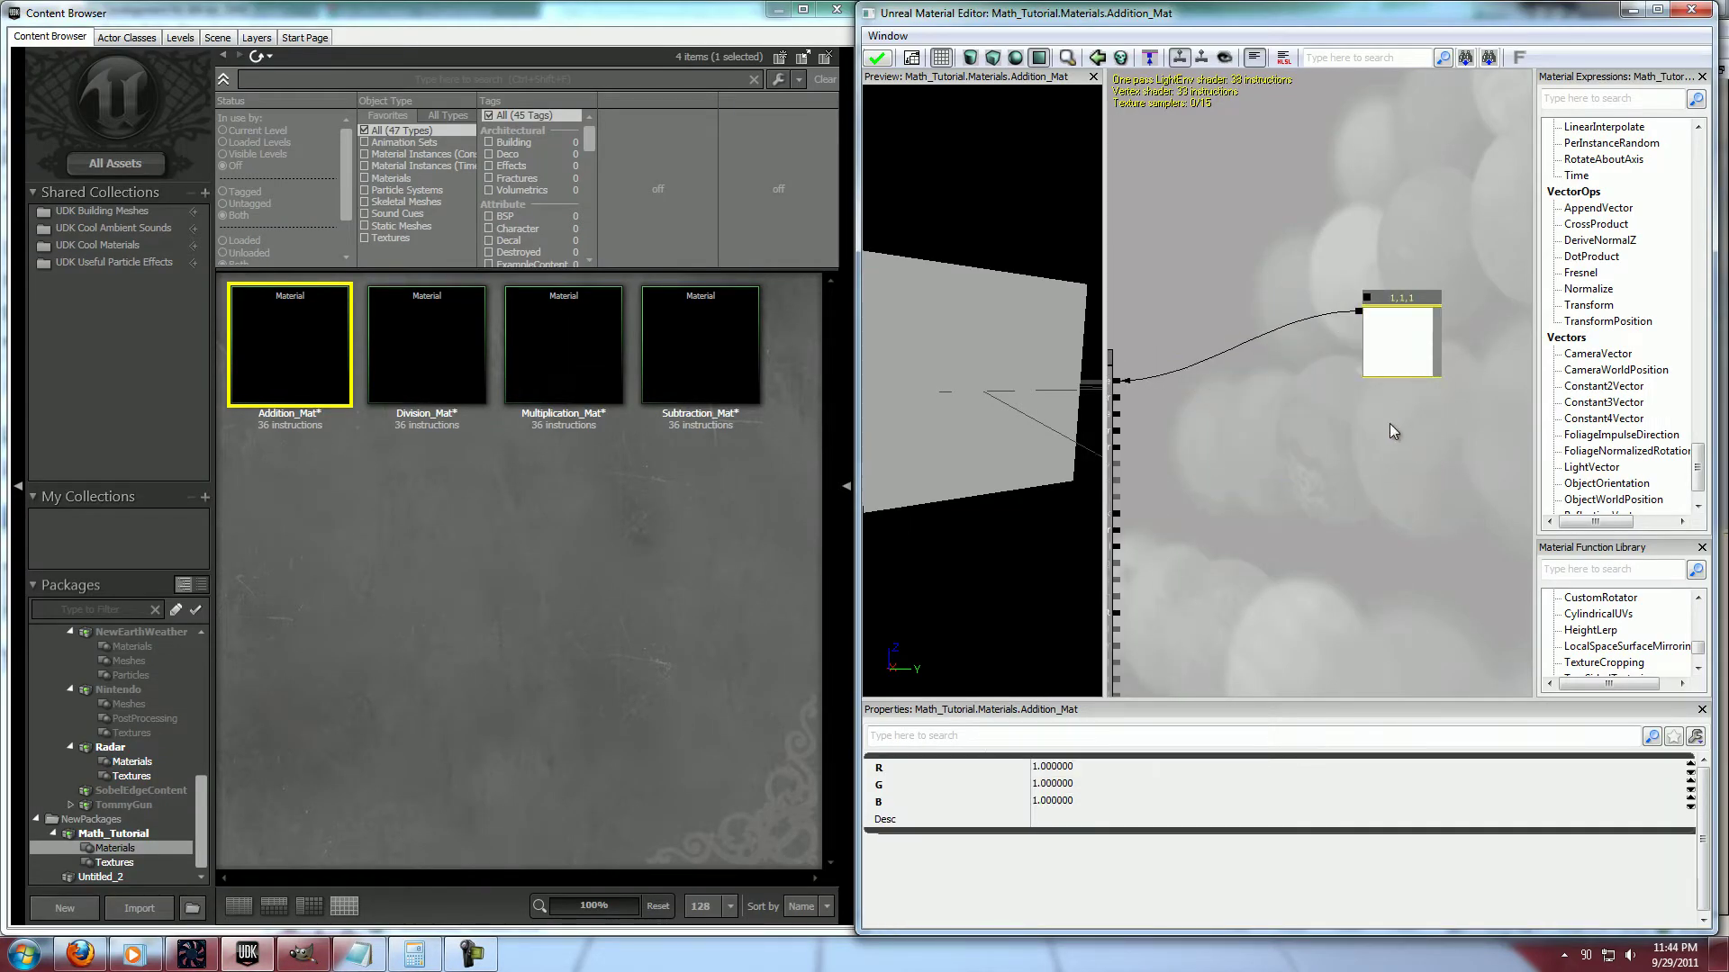
{"action": "left_click", "coordinate": [1379, 409]}
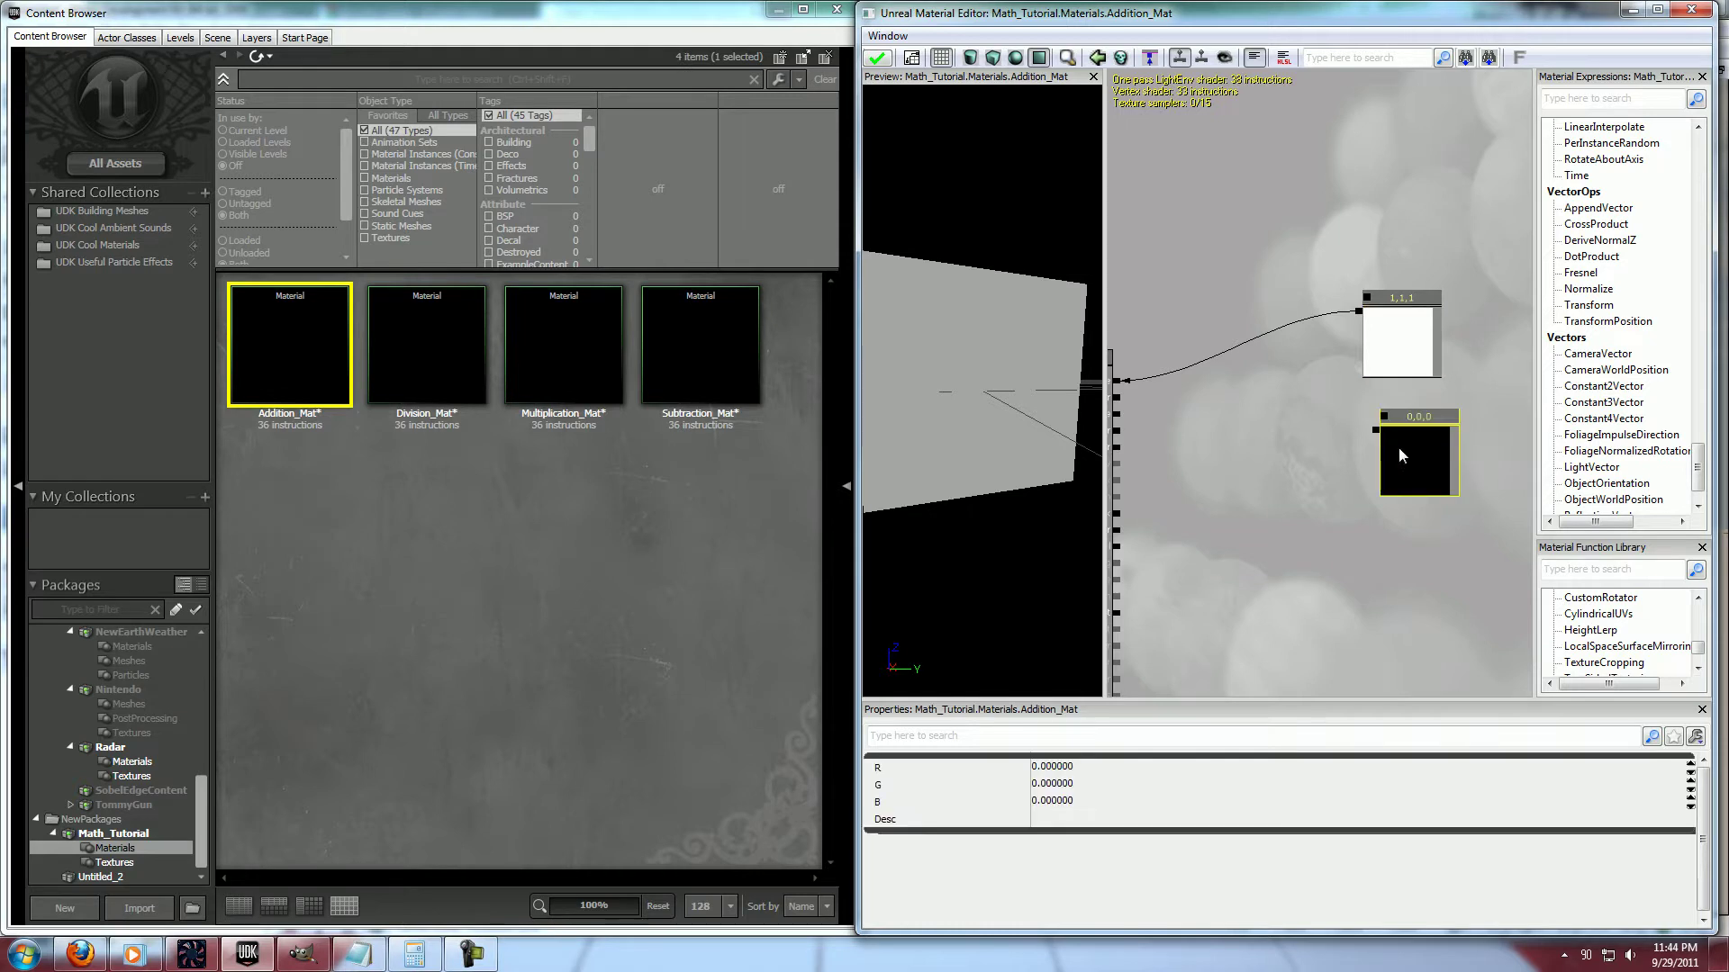
{"action": "left_click_drag", "start_coordinate": [1397, 446], "coordinate": [1366, 443]}
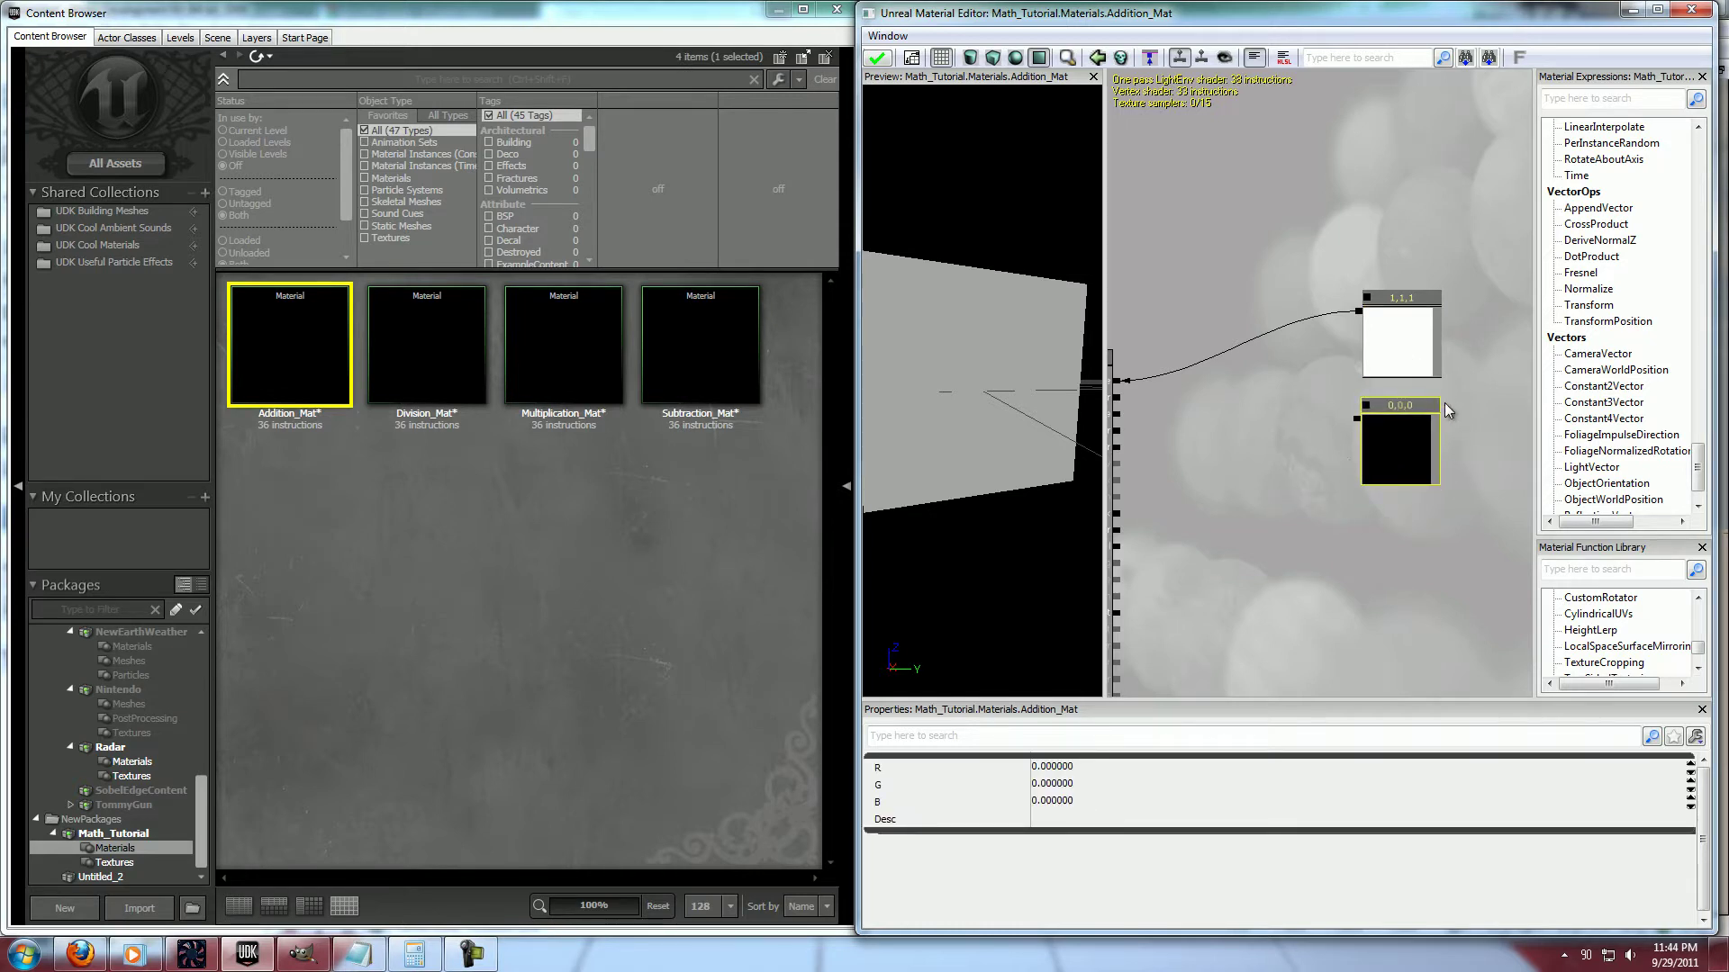
{"action": "left_click", "coordinate": [1074, 767]}
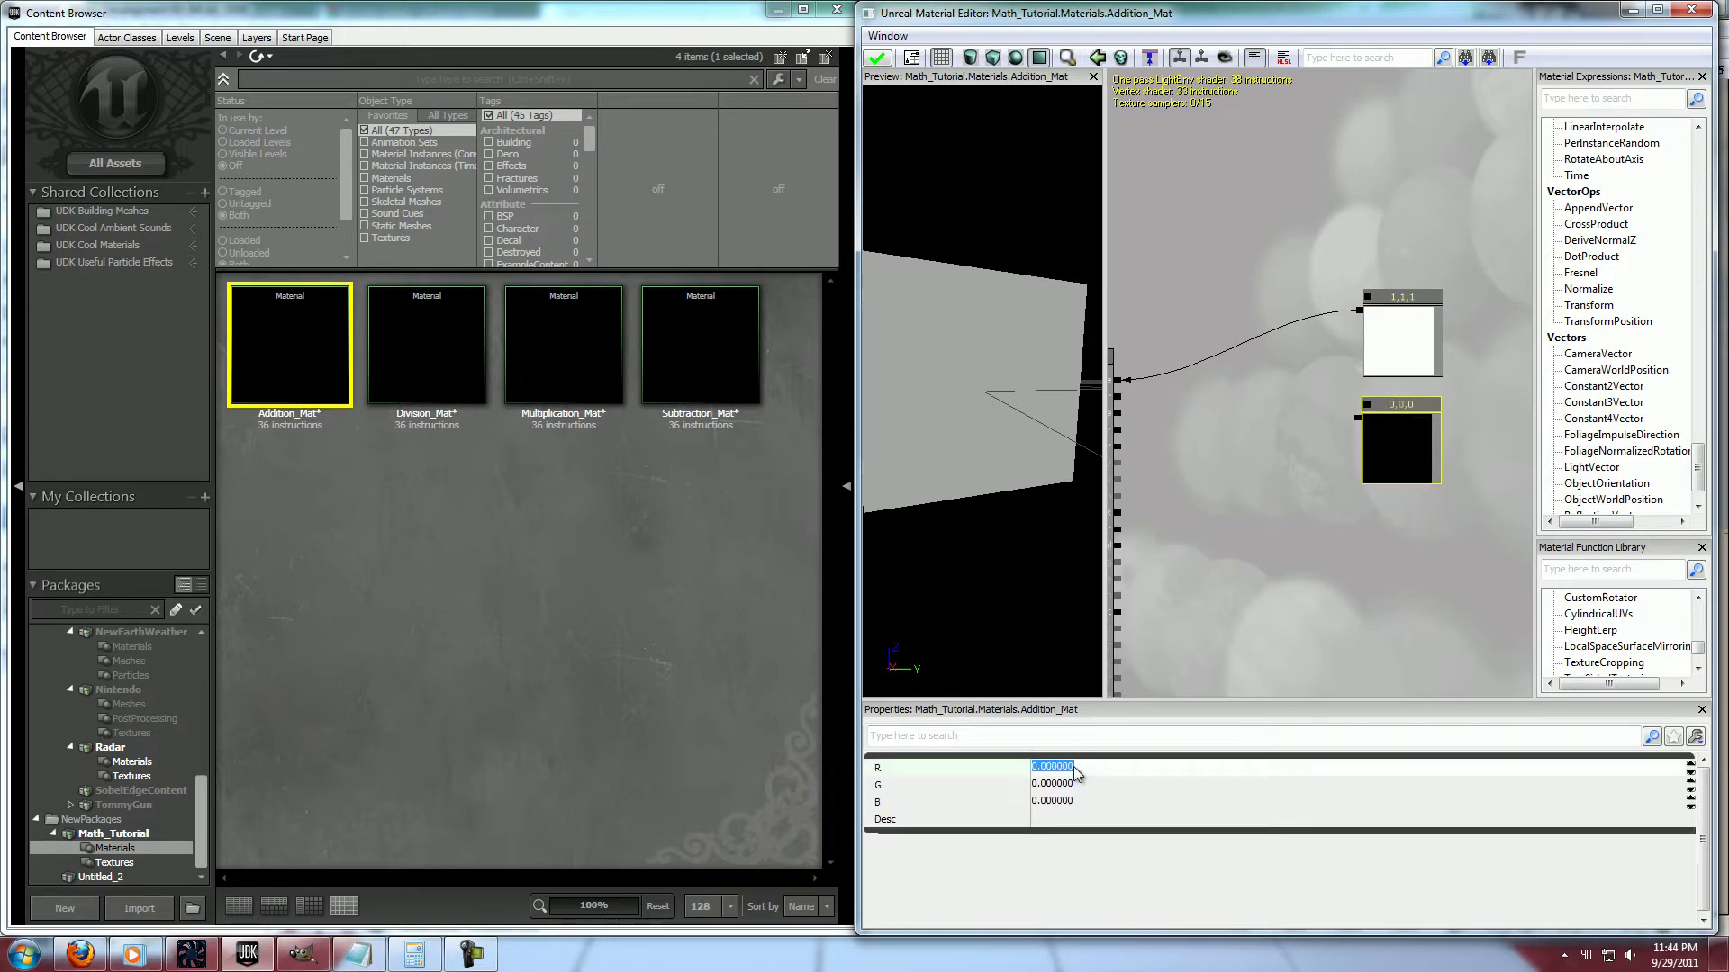
Make the first constant pure blue by setting its R and G values to 0
{"action": "left_click", "coordinate": [1406, 352]}
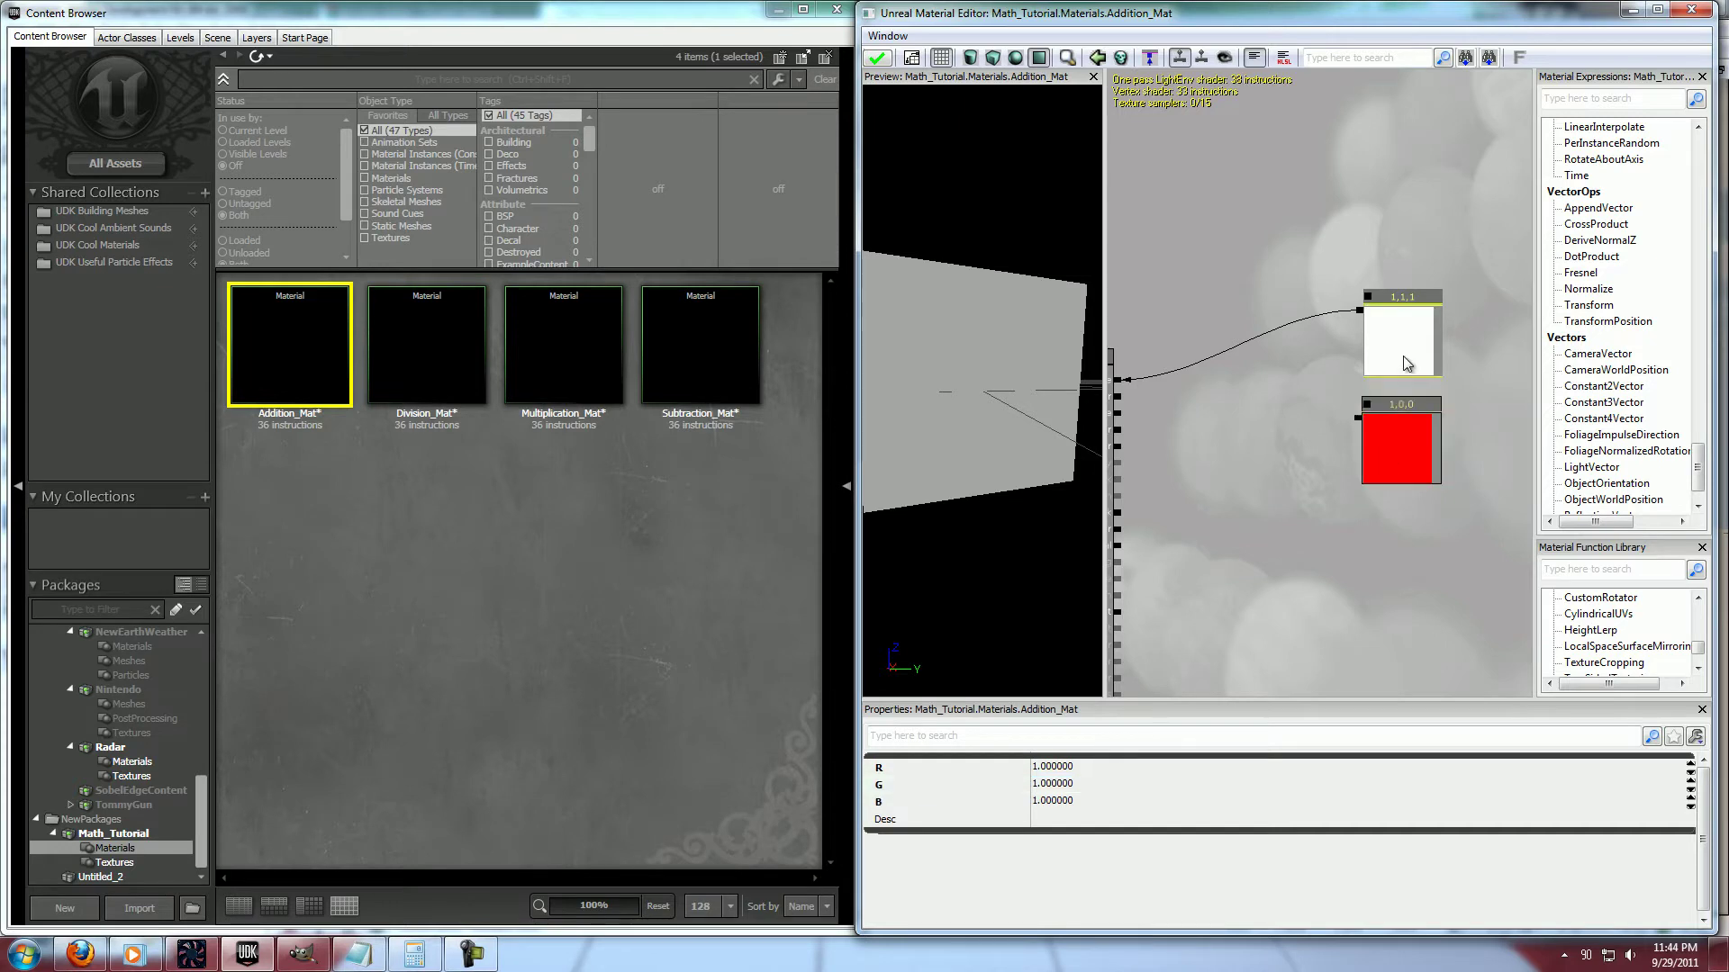
{"action": "left_click", "coordinate": [1090, 768]}
{"action": "type", "text": "0"}
{"action": "key", "text": "Tab"}
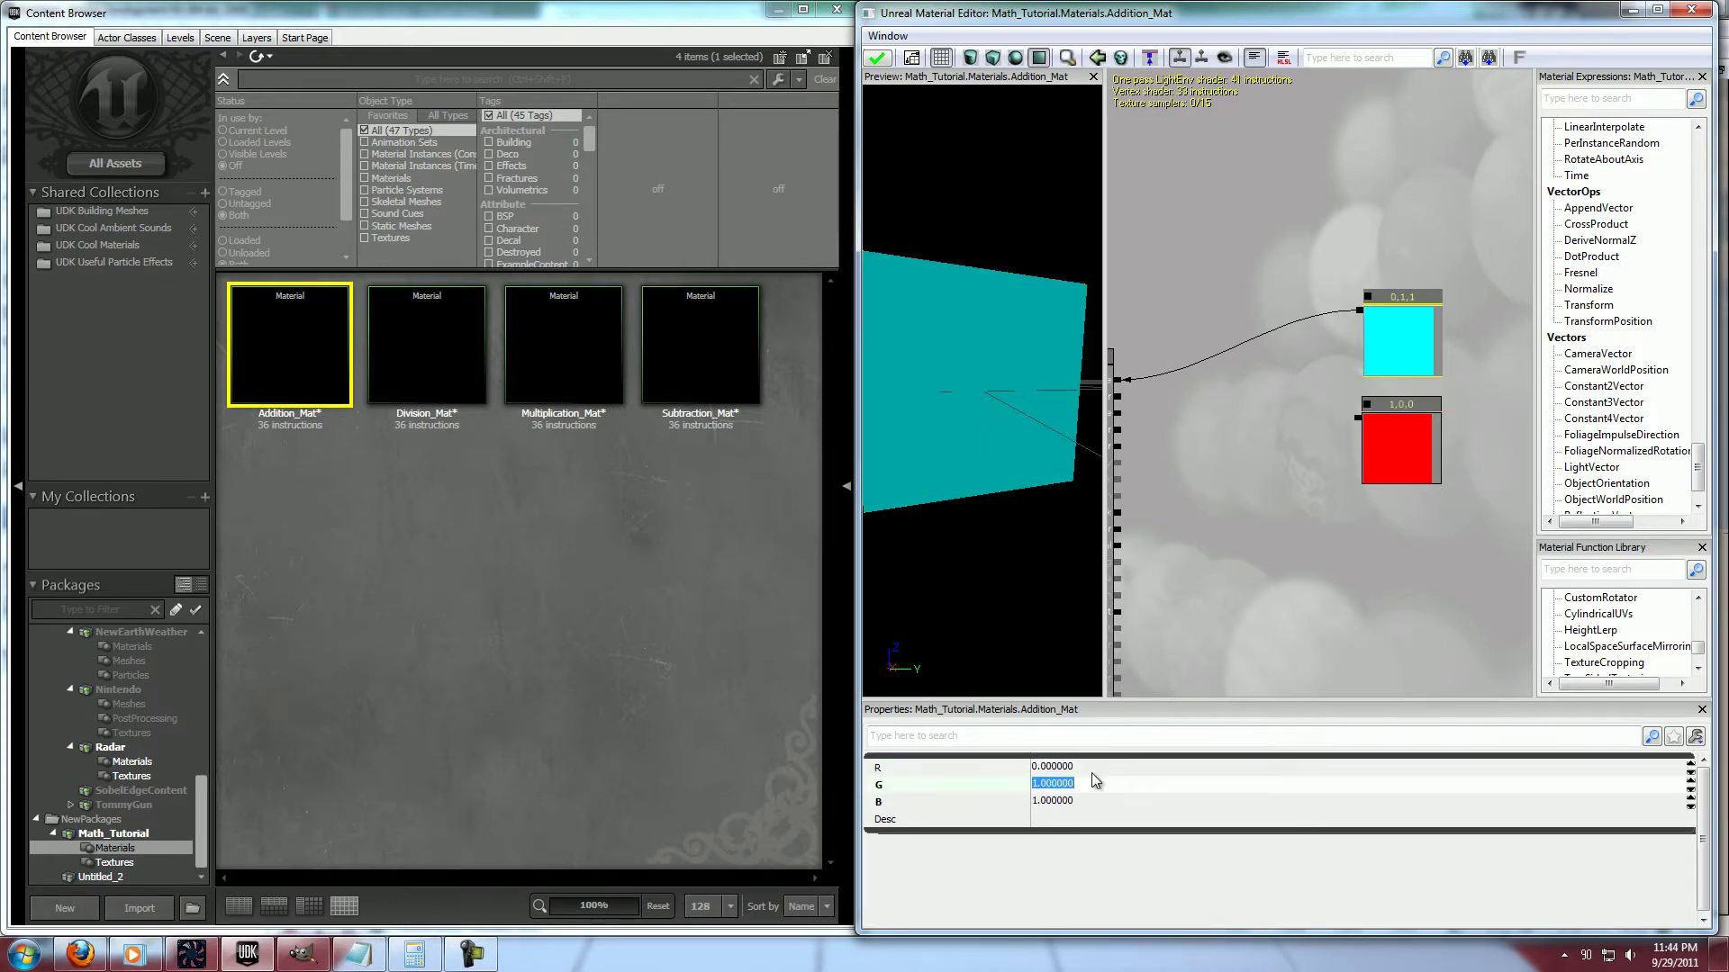
{"action": "key", "text": "Tab"}
{"action": "key", "text": "shift+Tab"}
{"action": "type", "text": "0"}
{"action": "key", "text": "Tab"}
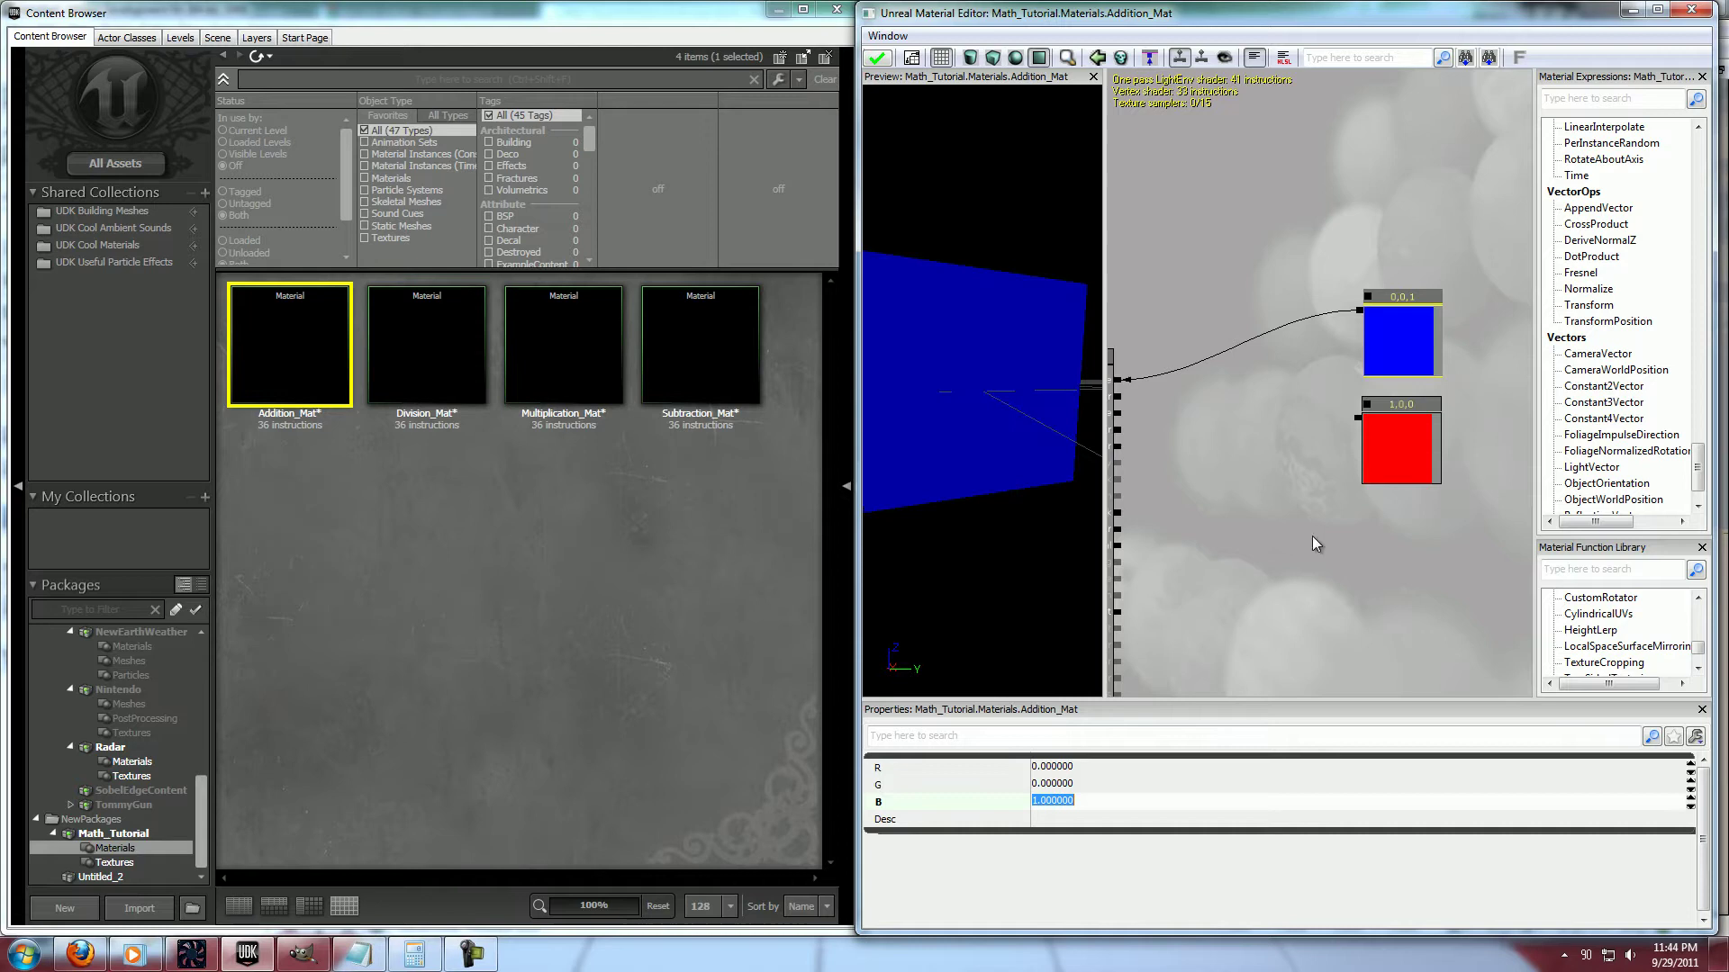
{"action": "left_click", "coordinate": [1313, 536]}
Create an Add node, feed the blue and red constants into its two inputs, and connect its output to Diffuse
{"action": "left_click", "coordinate": [1390, 434]}
{"action": "left_click", "coordinate": [1206, 376]}
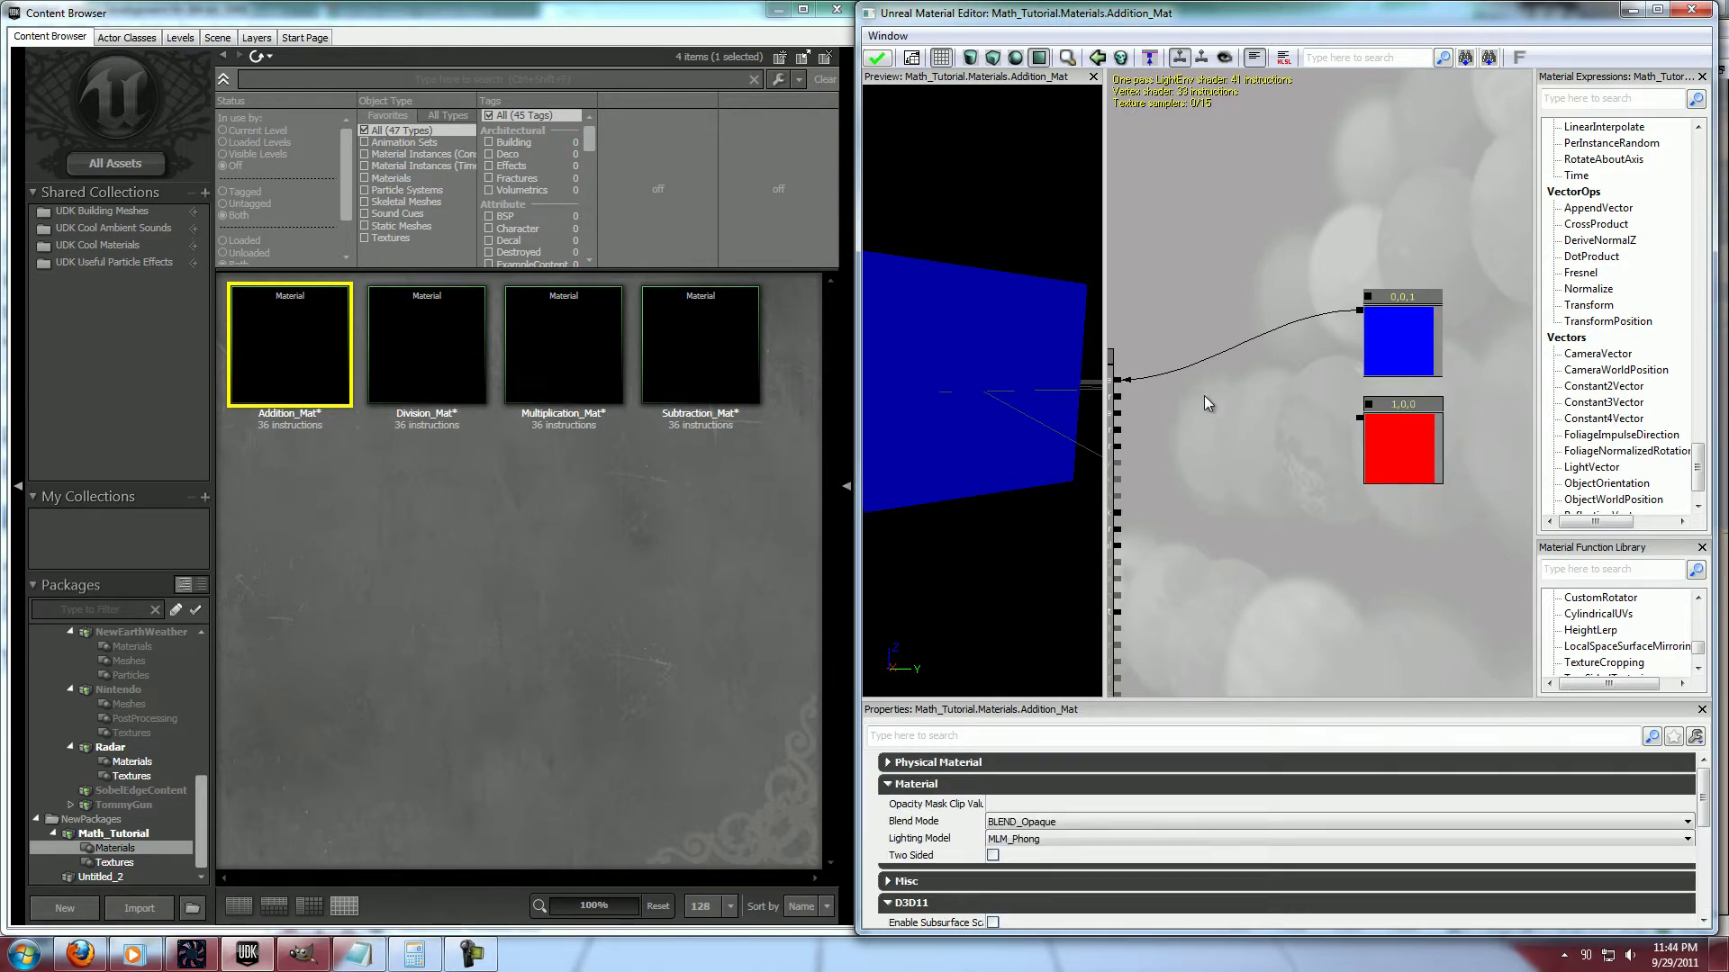
{"action": "left_click", "coordinate": [1203, 396]}
{"action": "left_click_drag", "start_coordinate": [1240, 434], "coordinate": [1253, 384]}
{"action": "left_click_drag", "start_coordinate": [1360, 310], "coordinate": [1401, 440]}
{"action": "left_click", "coordinate": [1247, 404]}
{"action": "mouse_move", "coordinate": [1245, 402]}
{"action": "left_mouse_down"}
{"action": "mouse_move", "coordinate": [1166, 405]}
{"action": "mouse_move", "coordinate": [1241, 404]}
{"action": "left_mouse_up"}
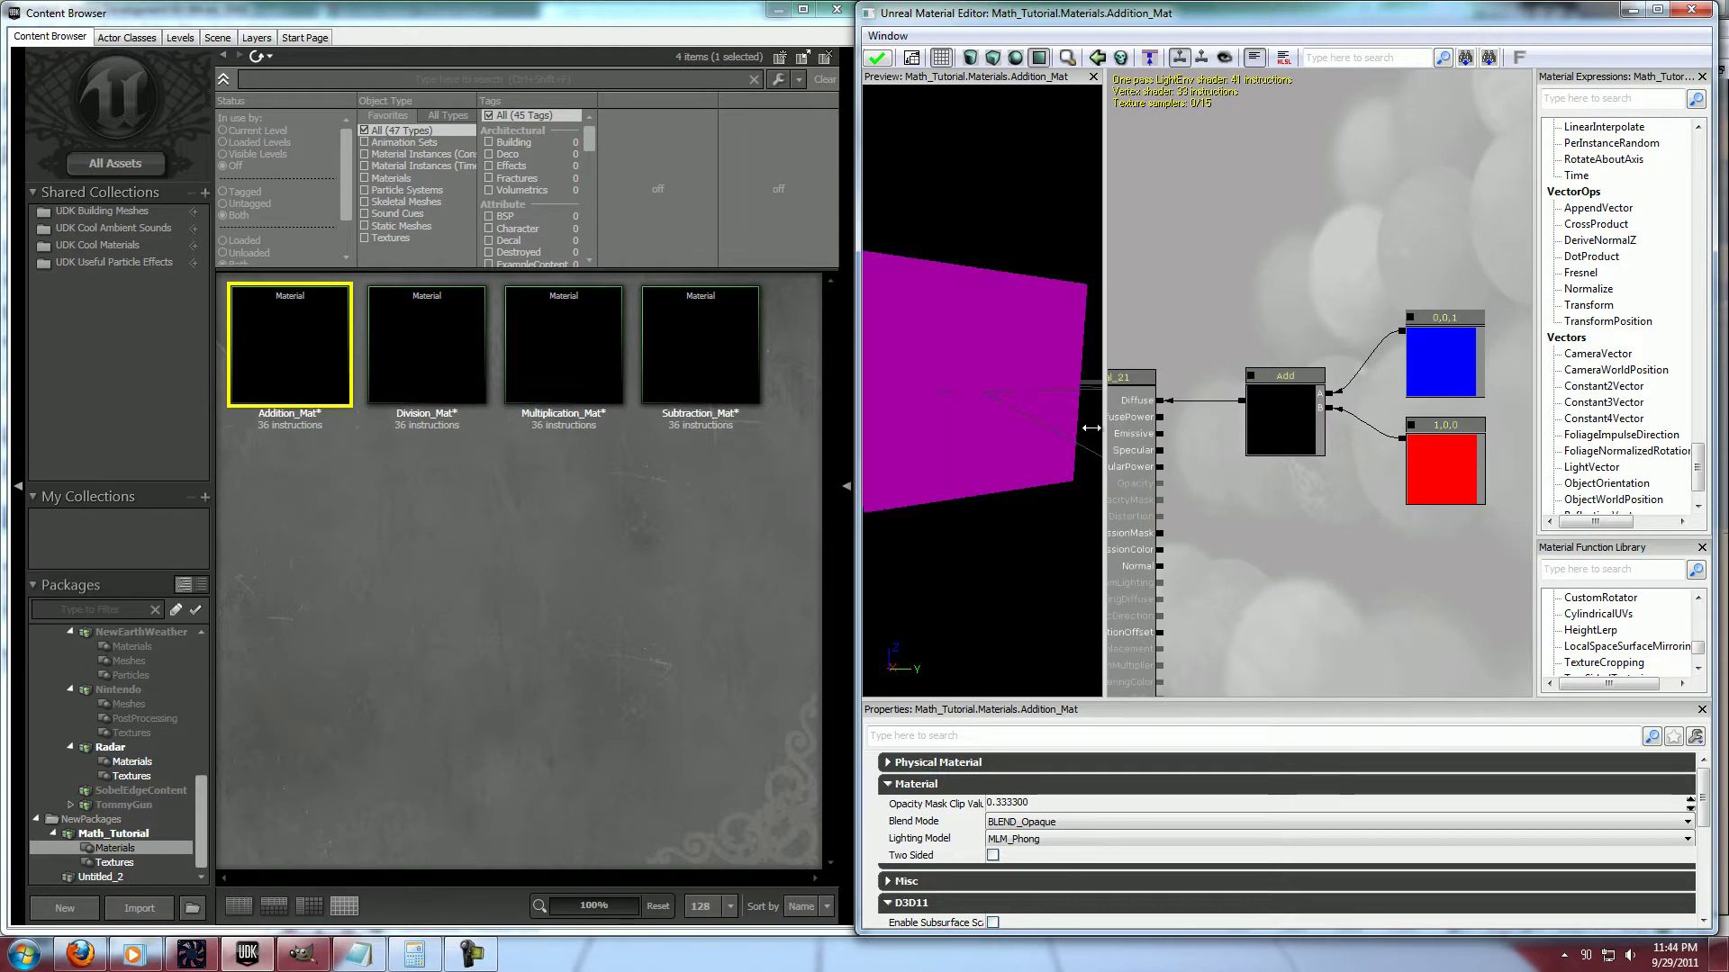
Connect the blue constant directly to Diffuse and set its R value to 2
{"action": "left_click_drag", "start_coordinate": [927, 370], "coordinate": [1223, 514]}
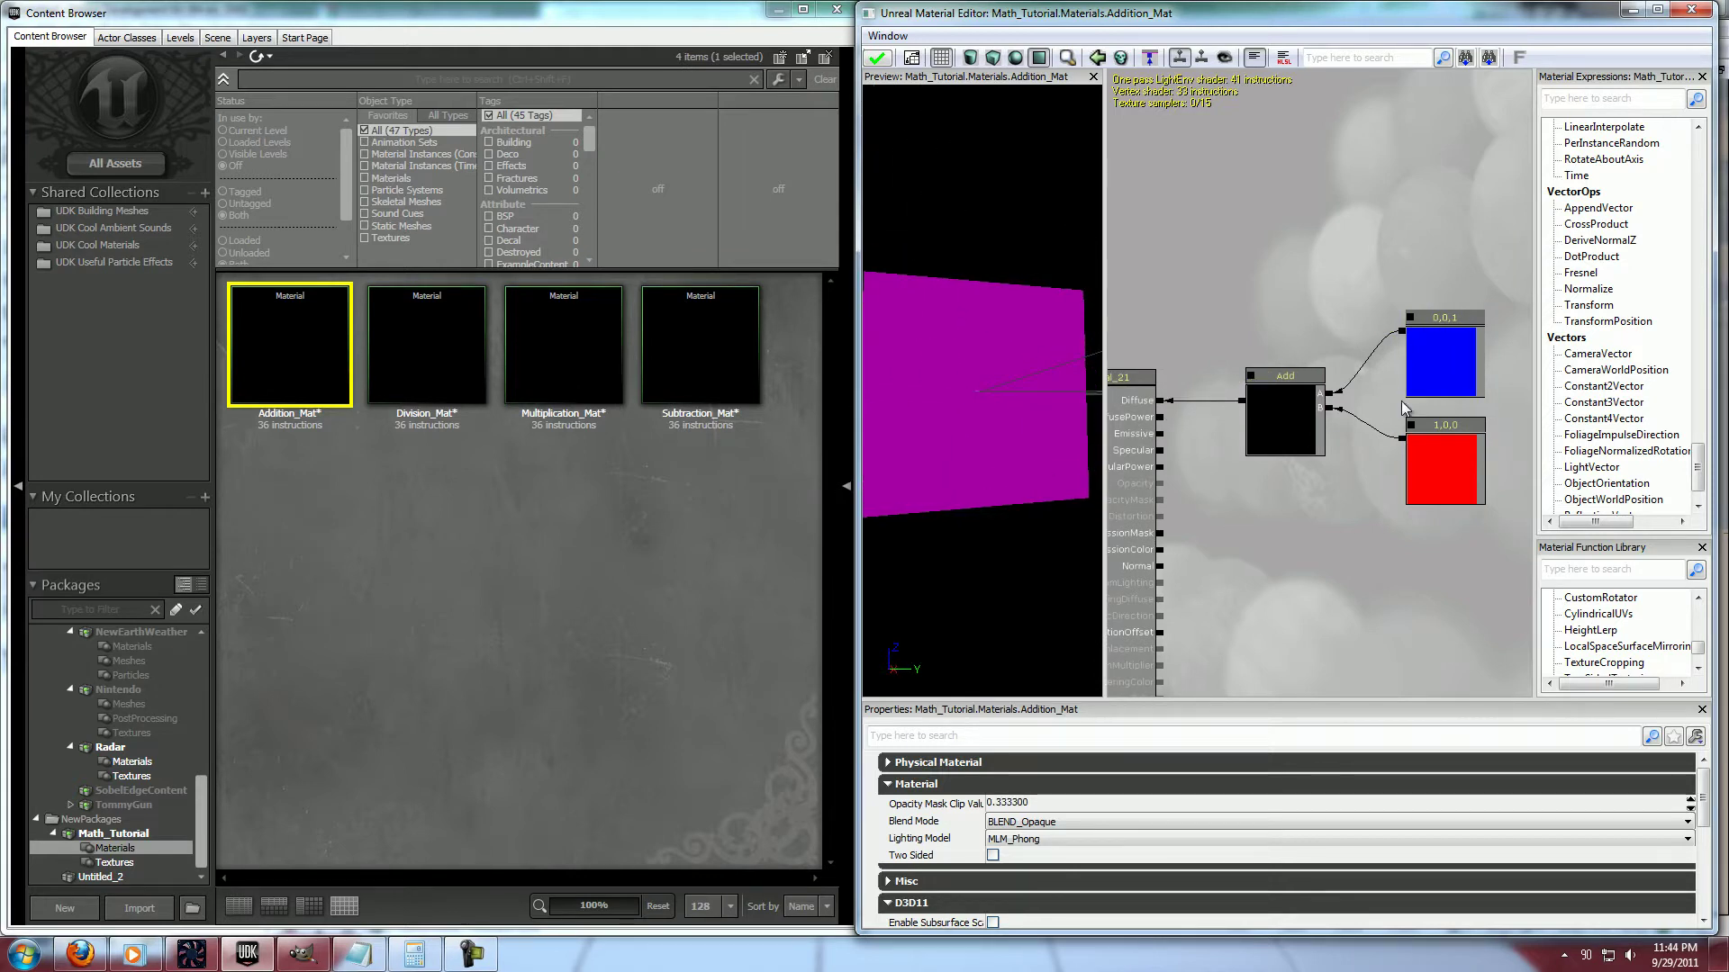
{"action": "left_click_drag", "start_coordinate": [1402, 331], "coordinate": [1163, 401]}
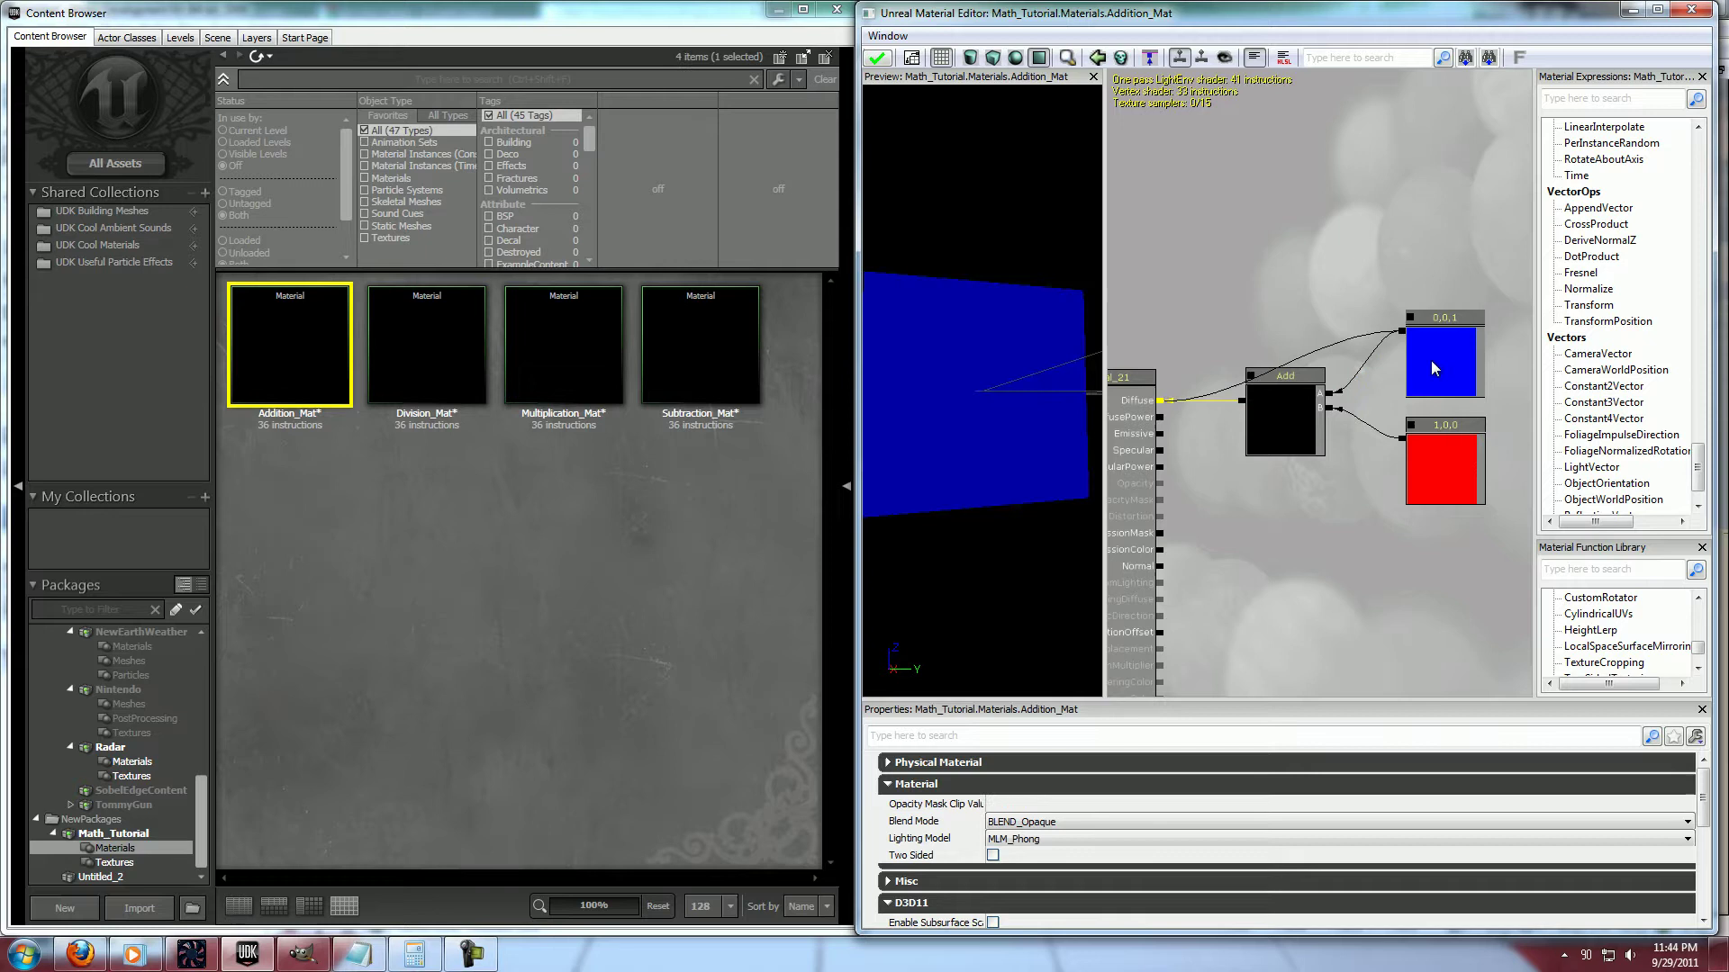
{"action": "left_click", "coordinate": [1434, 368]}
{"action": "left_click", "coordinate": [1155, 785]}
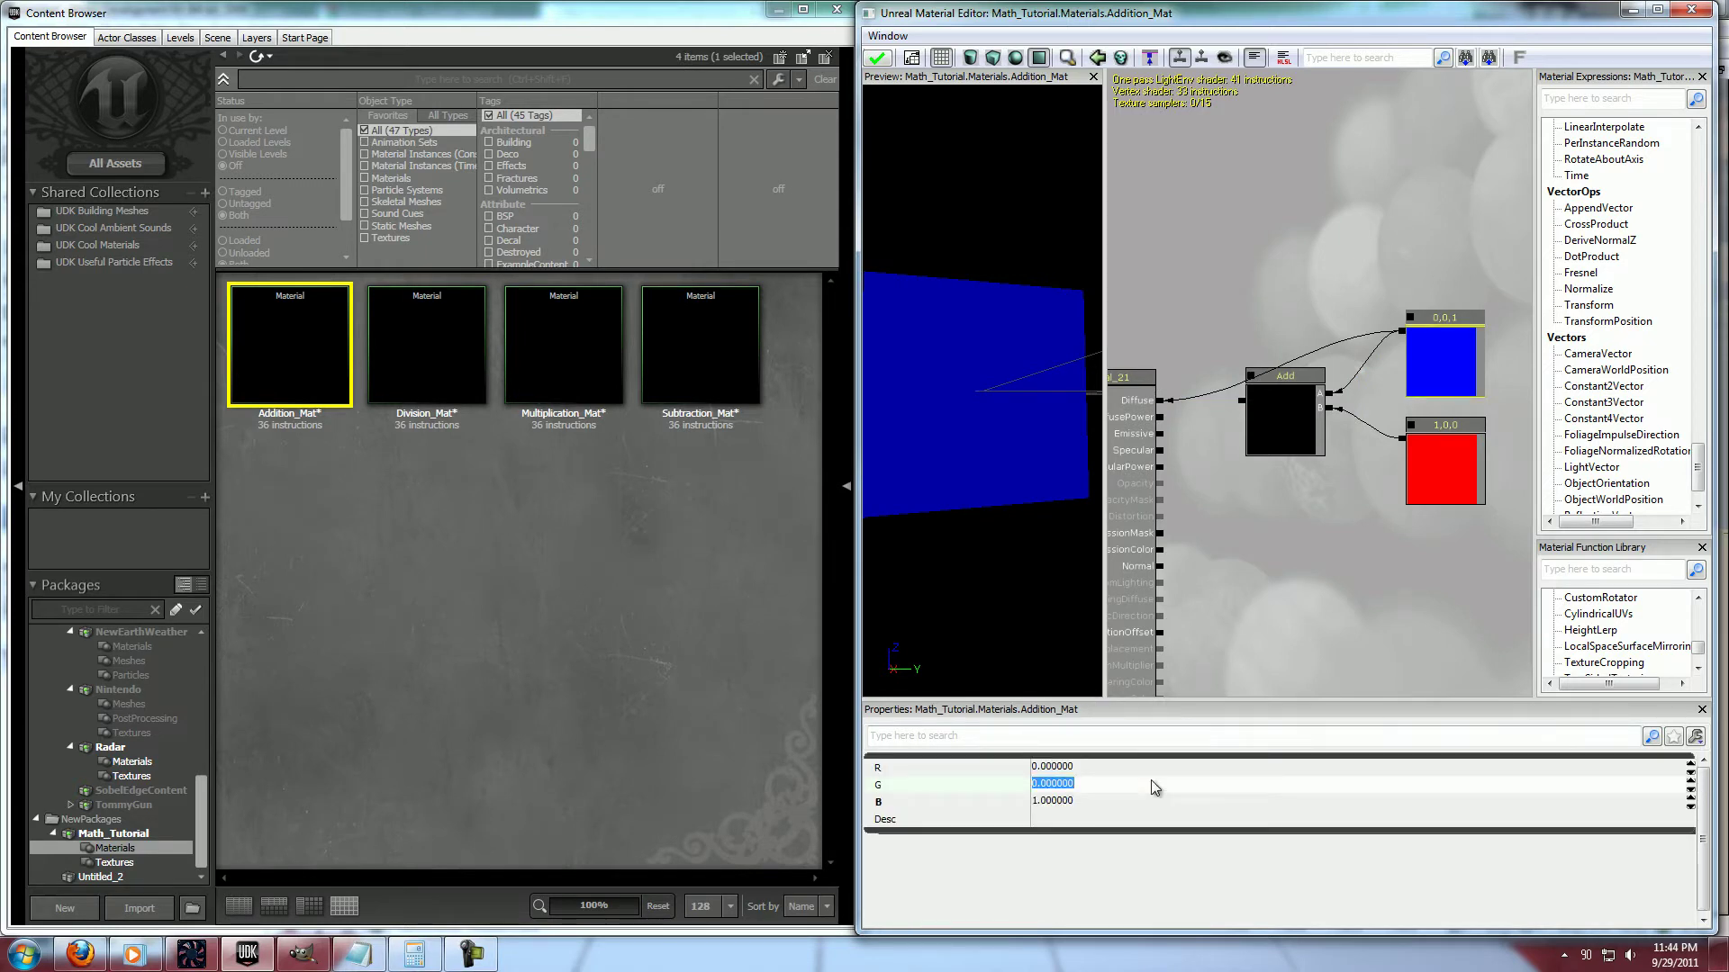
{"action": "key", "text": "Up"}
{"action": "type", "text": "2"}
{"action": "key", "text": "Return"}
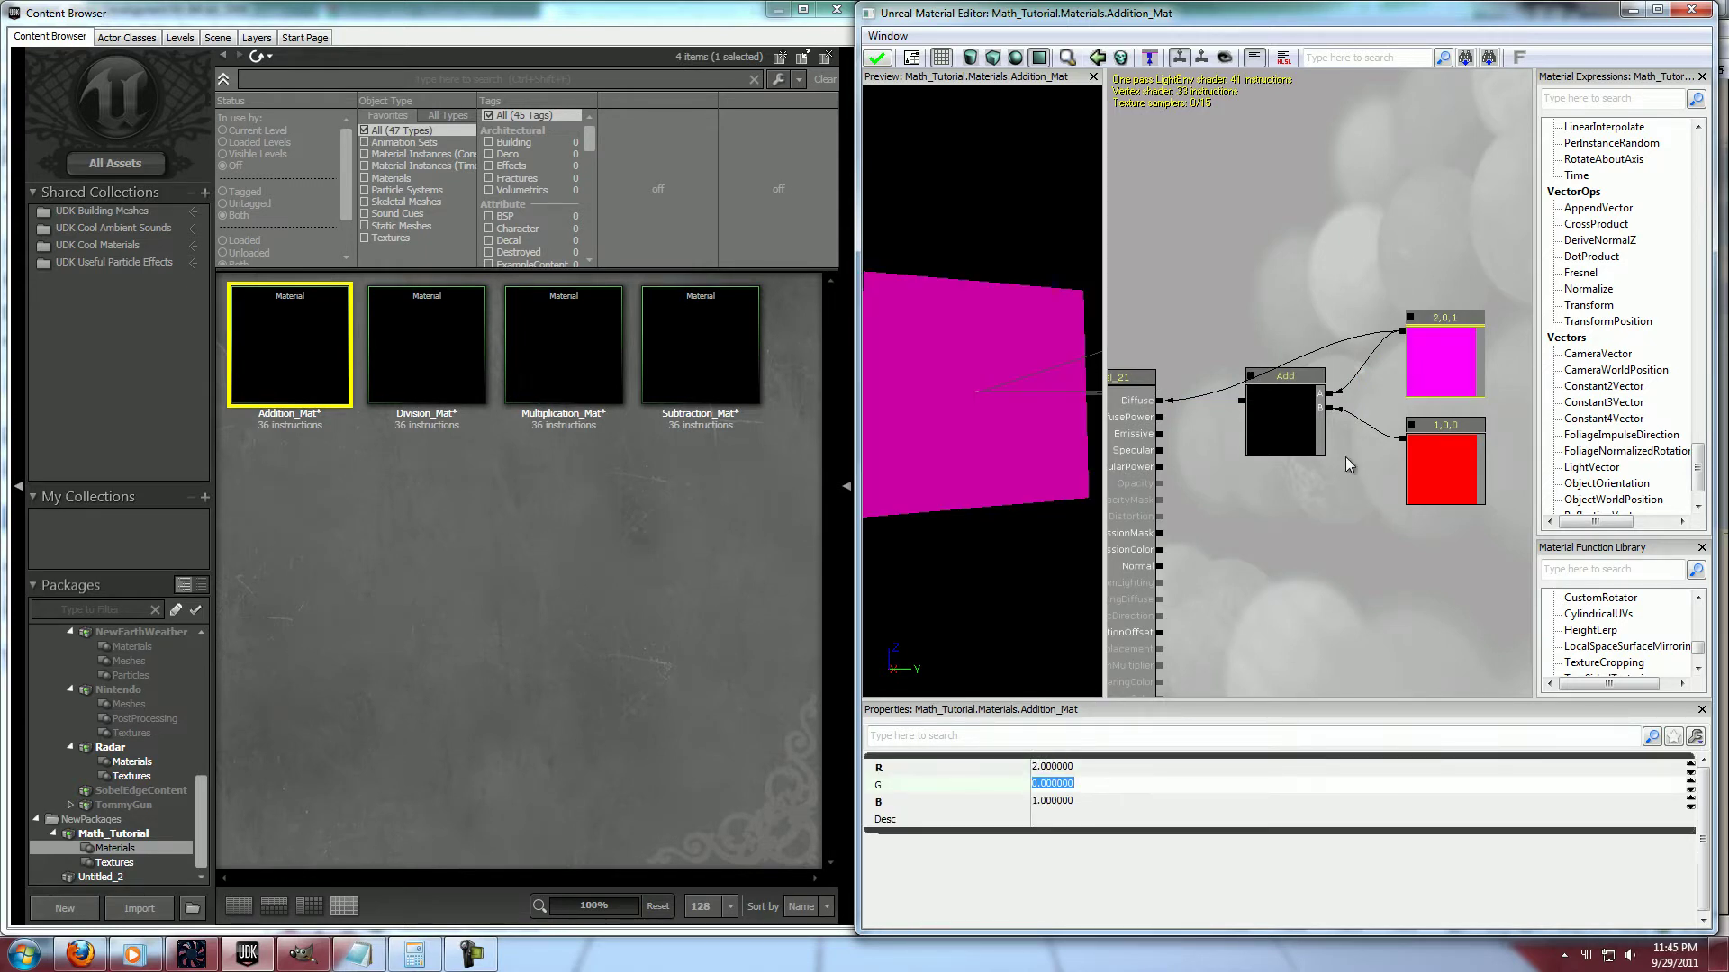
Set the R value of the constant connected to Diffuse to 1
{"action": "key", "text": "Up"}
{"action": "type", "text": "1"}
{"action": "key", "text": "Return"}
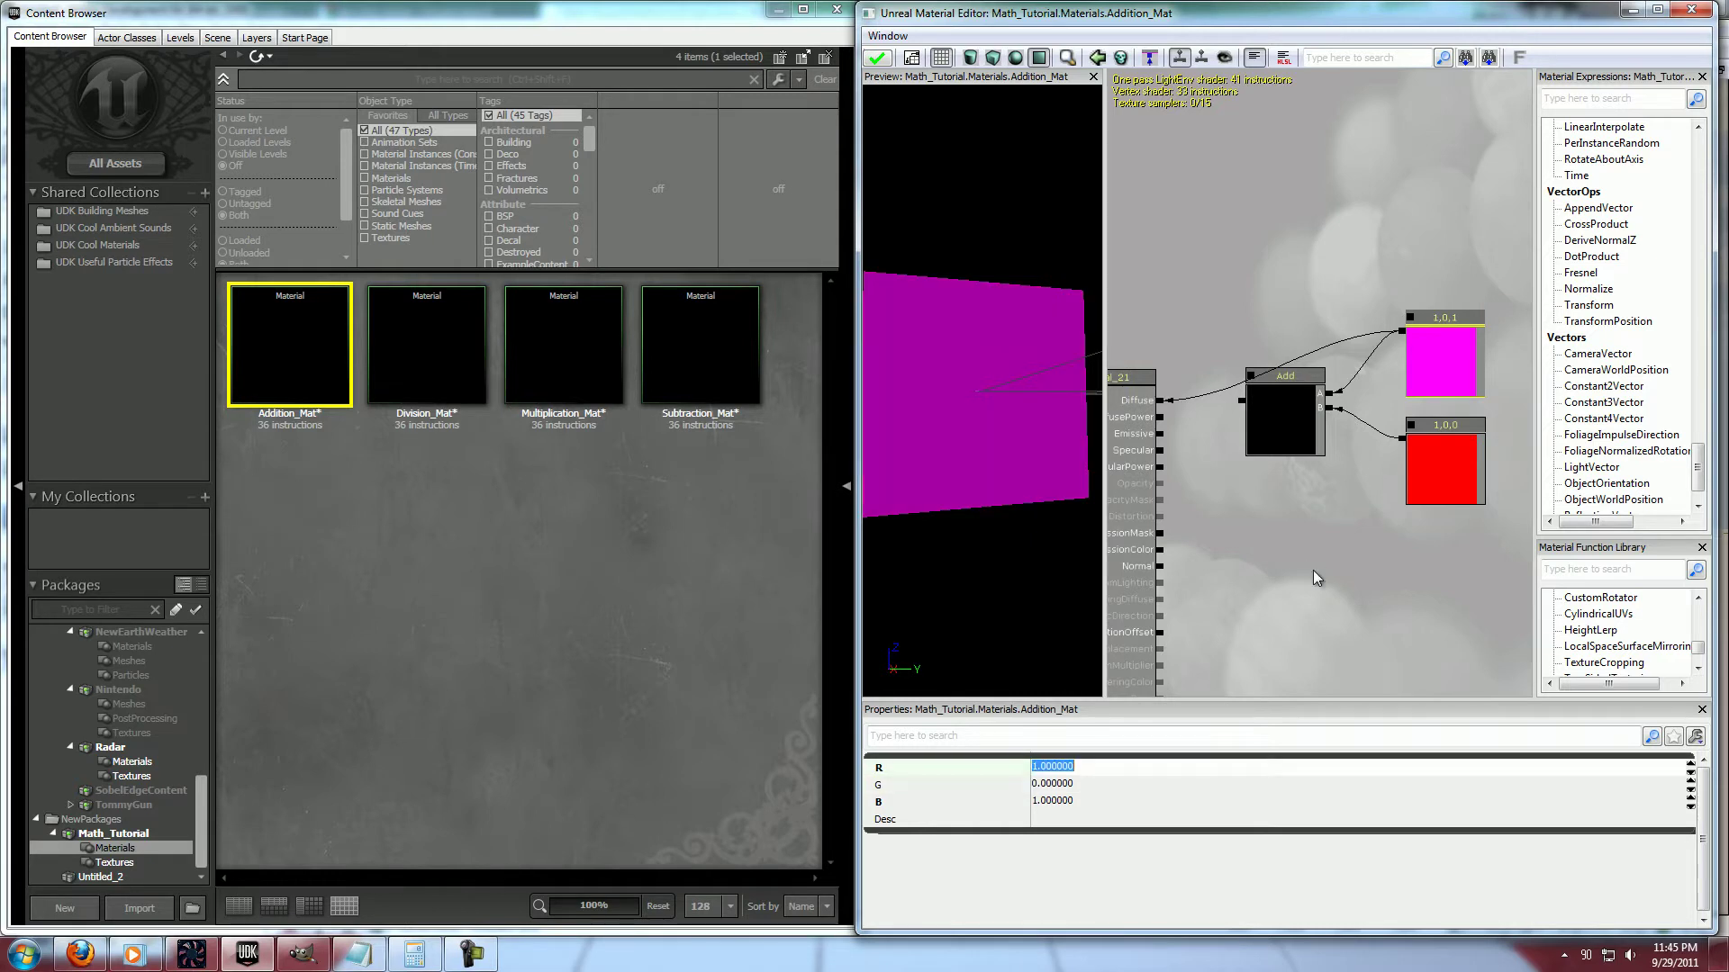
{"action": "key", "text": "Up"}
{"action": "type", "text": "1"}
{"action": "key", "text": "Return"}
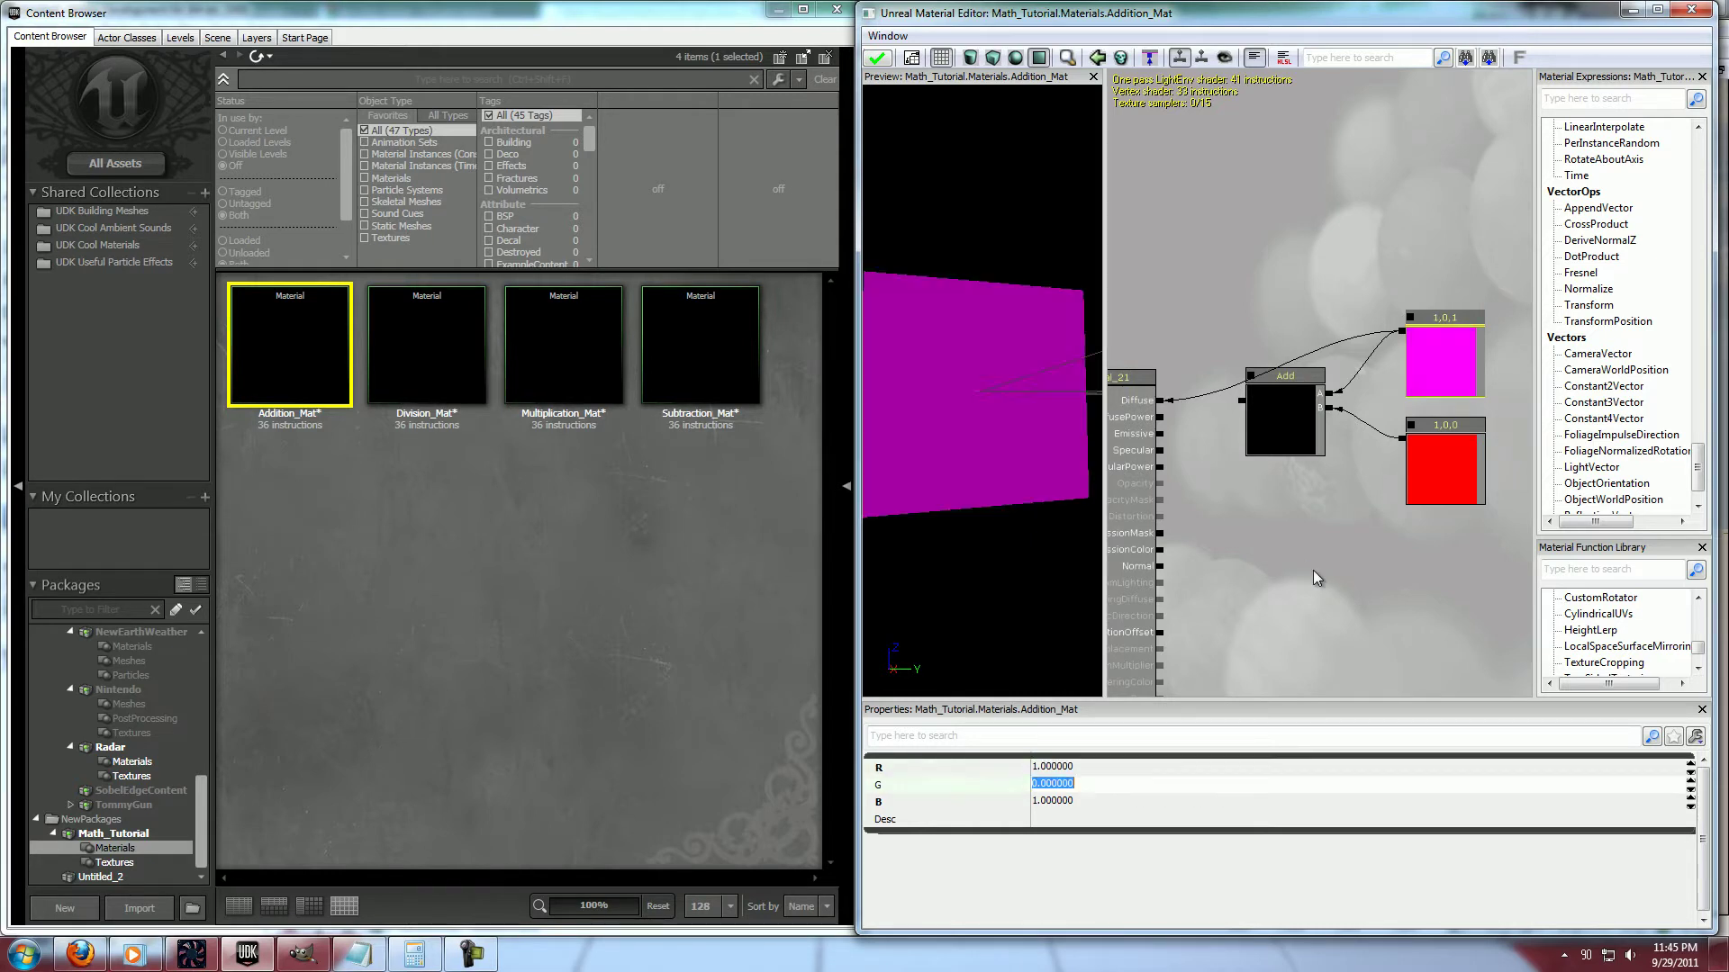
{"action": "key", "text": "Up"}
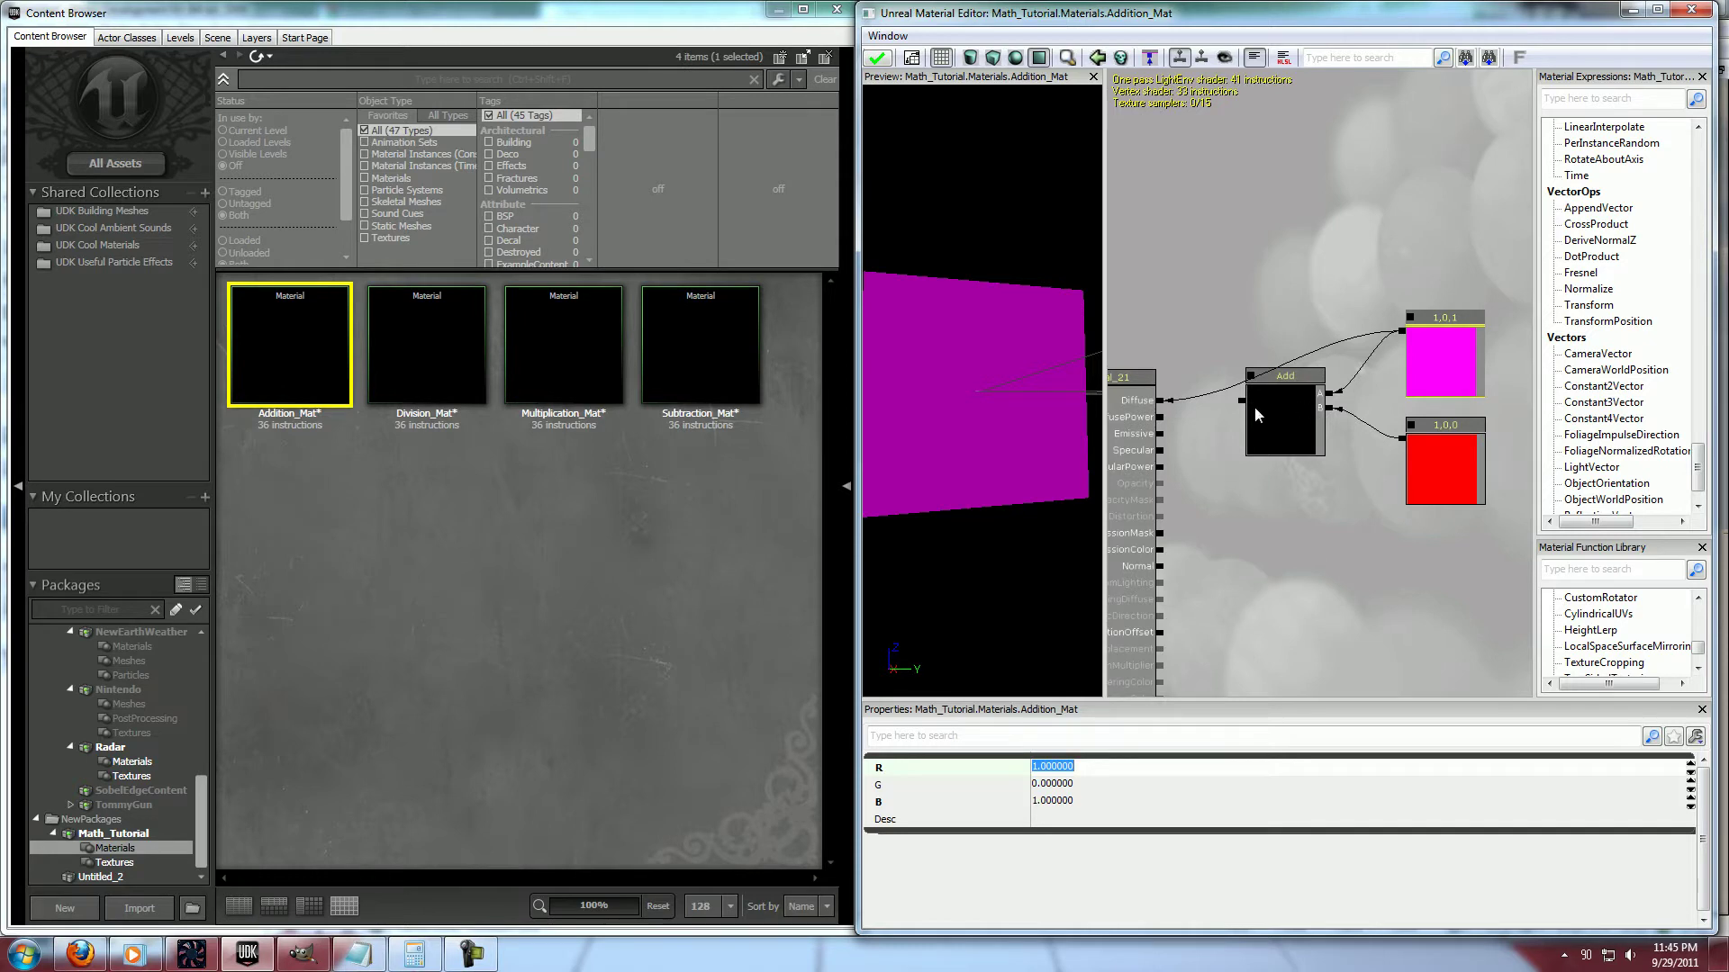
Set the R value of the first constant to 0 and reconnect the Add node's output to Diffuse
{"action": "type", "text": "0"}
{"action": "key", "text": "Down"}
{"action": "left_click_drag", "start_coordinate": [1240, 405], "coordinate": [1162, 399]}
{"action": "left_click_drag", "start_coordinate": [1056, 435], "coordinate": [1039, 499]}
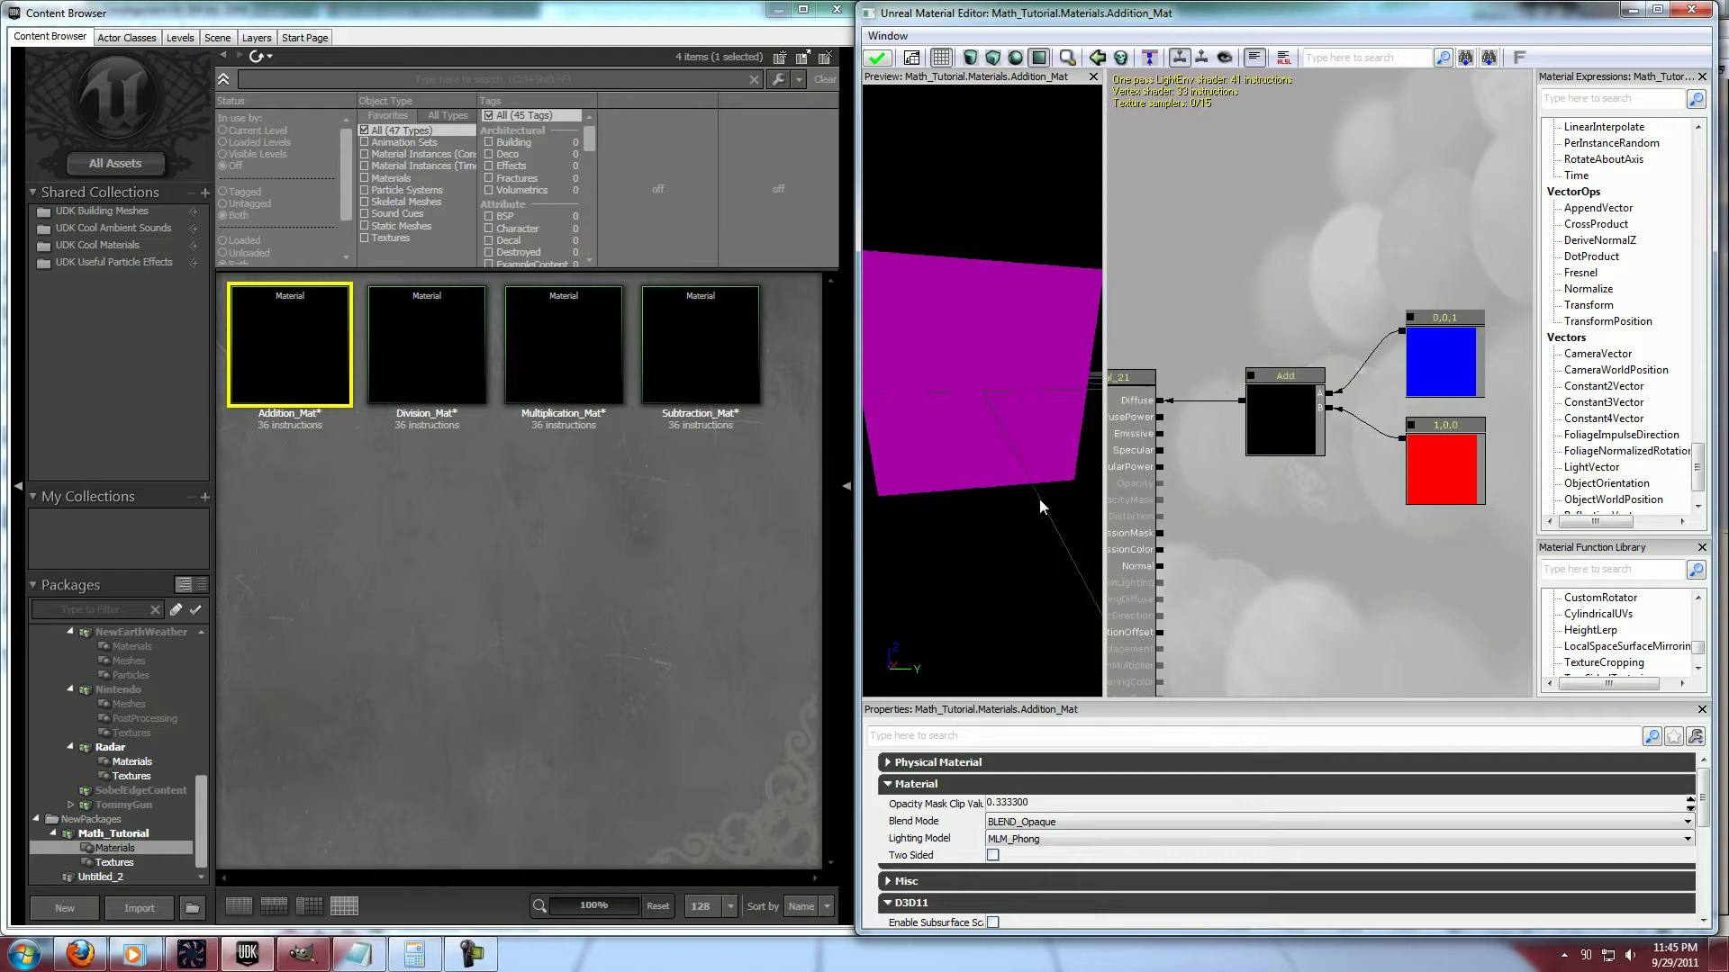
Delete the Add node together with the blue and red constants from the material graph
{"action": "left_click", "coordinate": [1450, 457]}
{"action": "left_click", "coordinate": [1446, 341]}
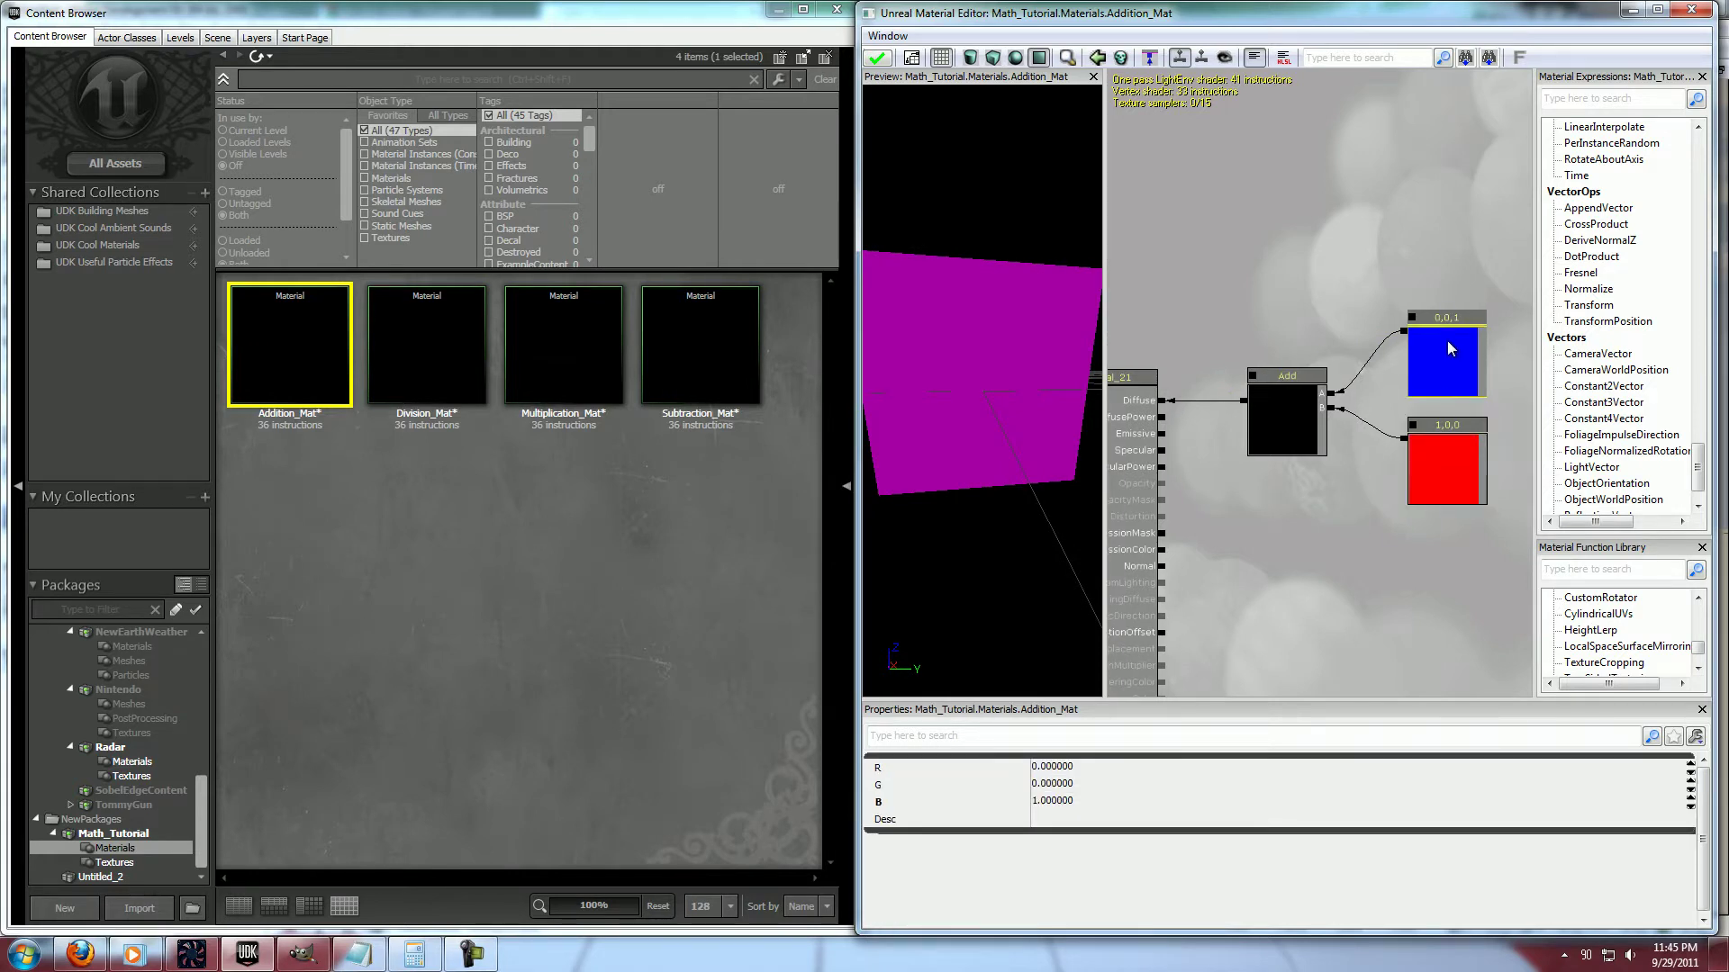
{"action": "left_click", "coordinate": [1388, 327]}
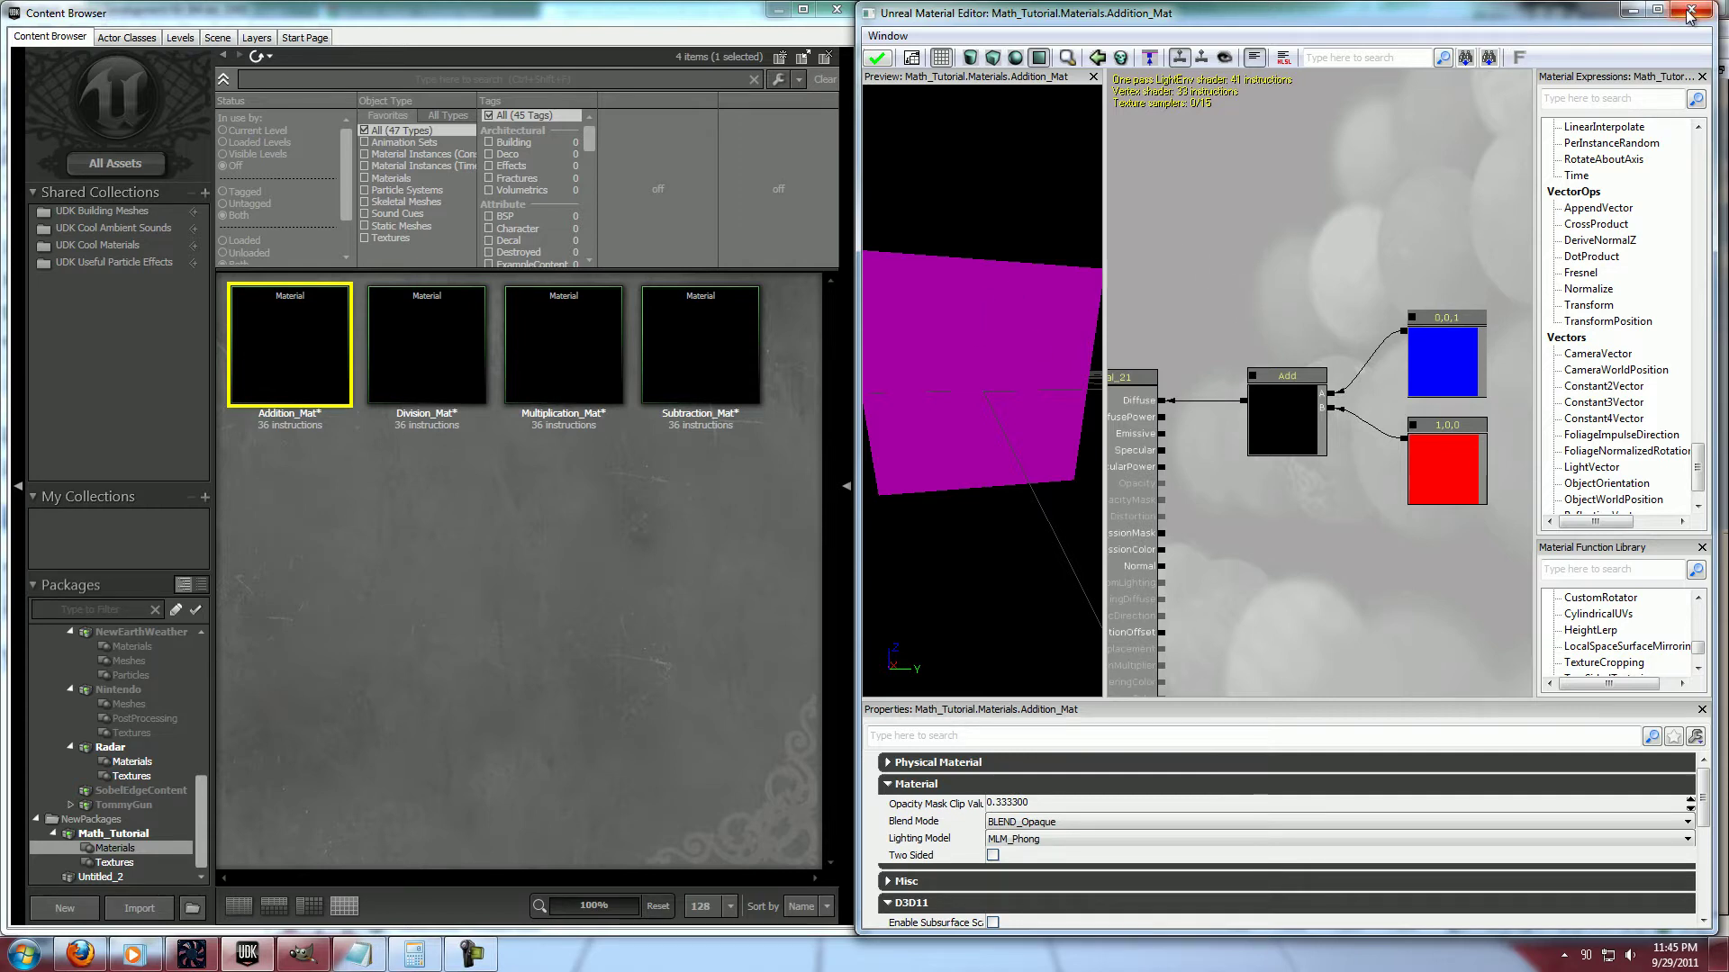
{"action": "left_click_drag", "start_coordinate": [1477, 542], "coordinate": [1326, 344], "text": "ctrl+alt"}
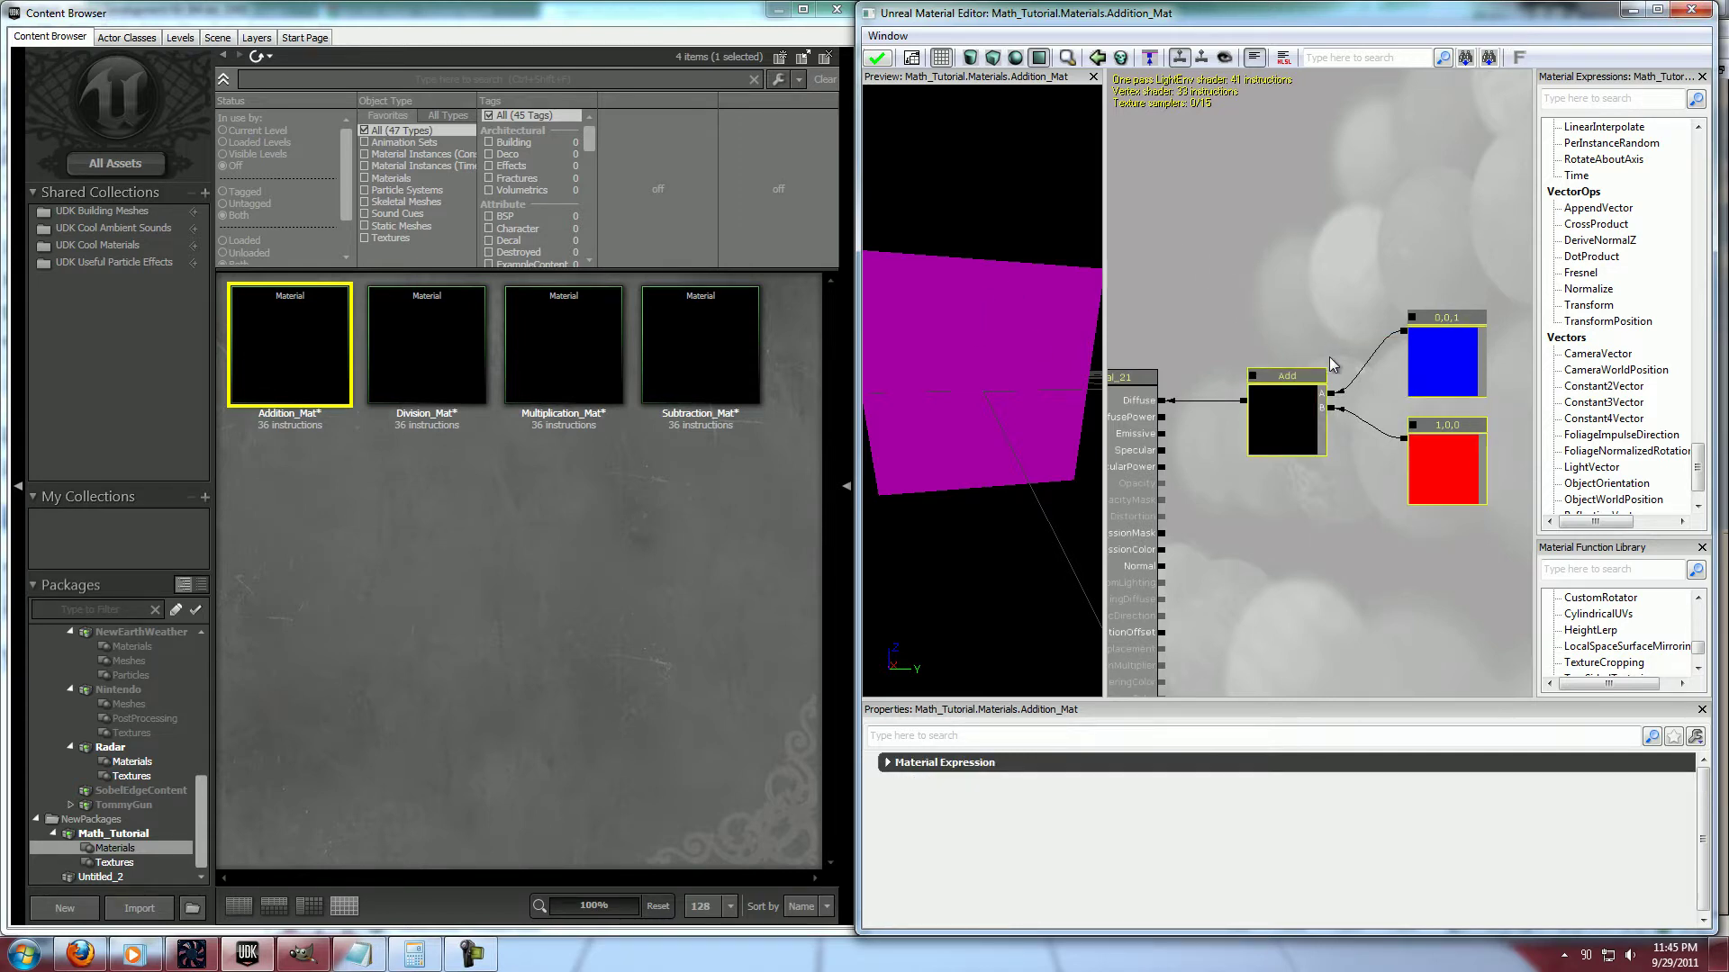
{"action": "key", "text": "Delete"}
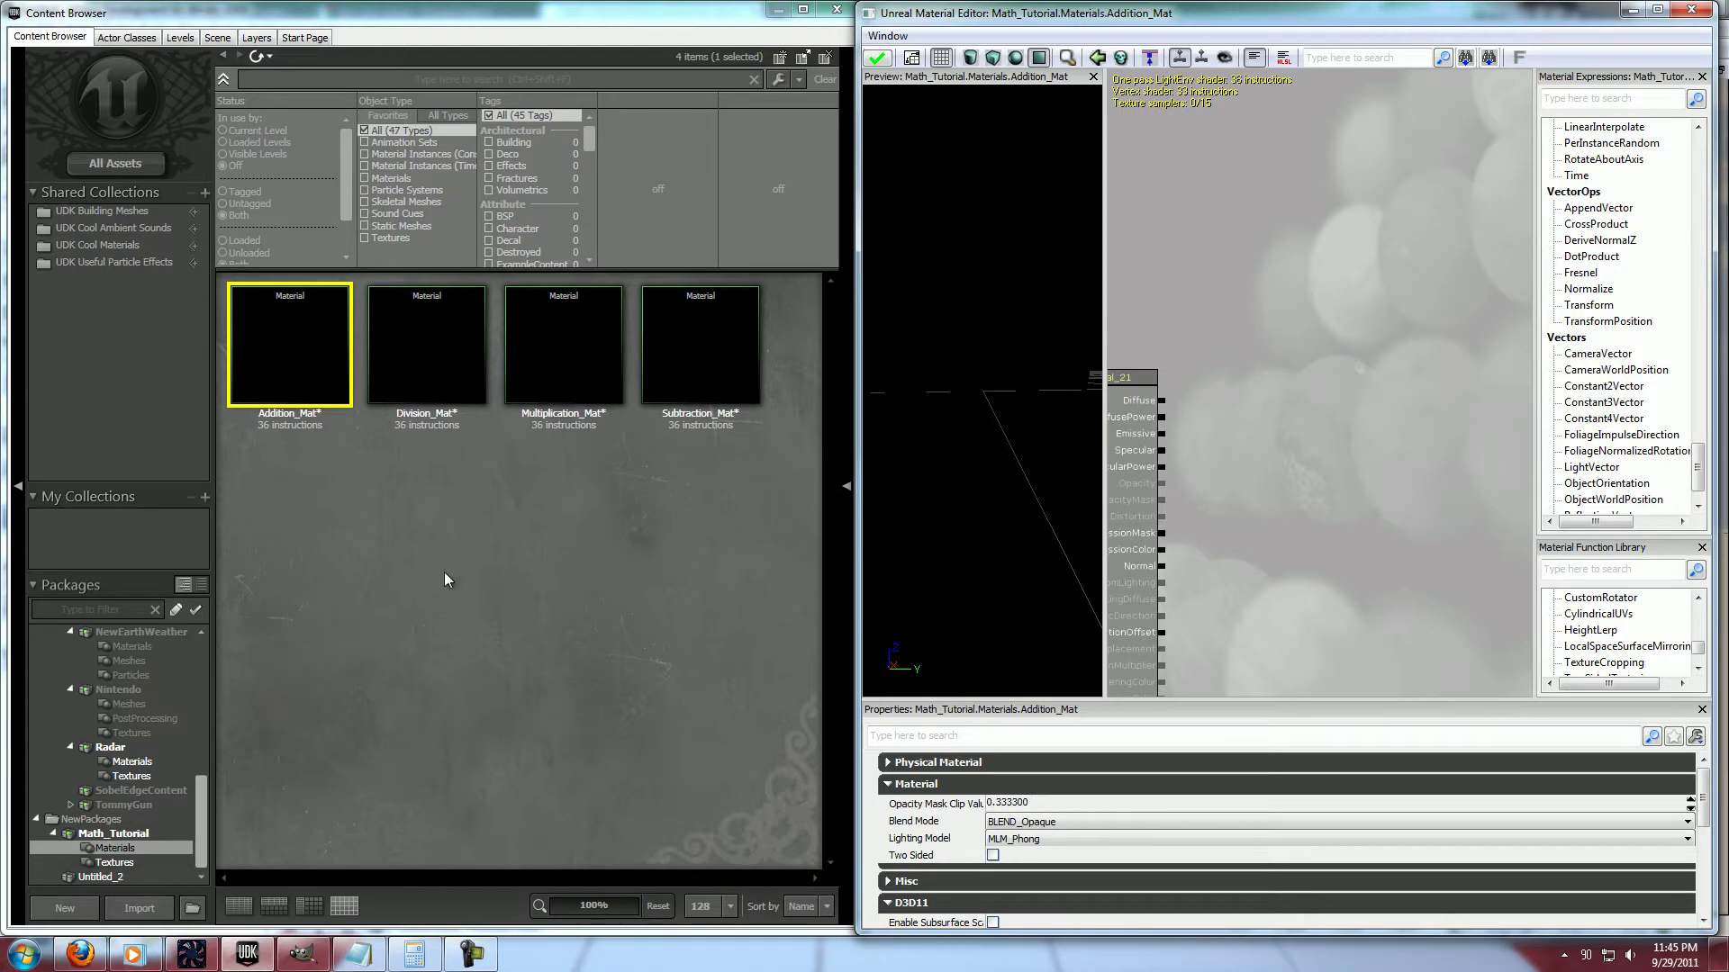
Place the SadFace and Eyebrows textures from the Math_Tutorial package in the Addition_Mat graph as texture samples
{"action": "left_click", "coordinate": [117, 863]}
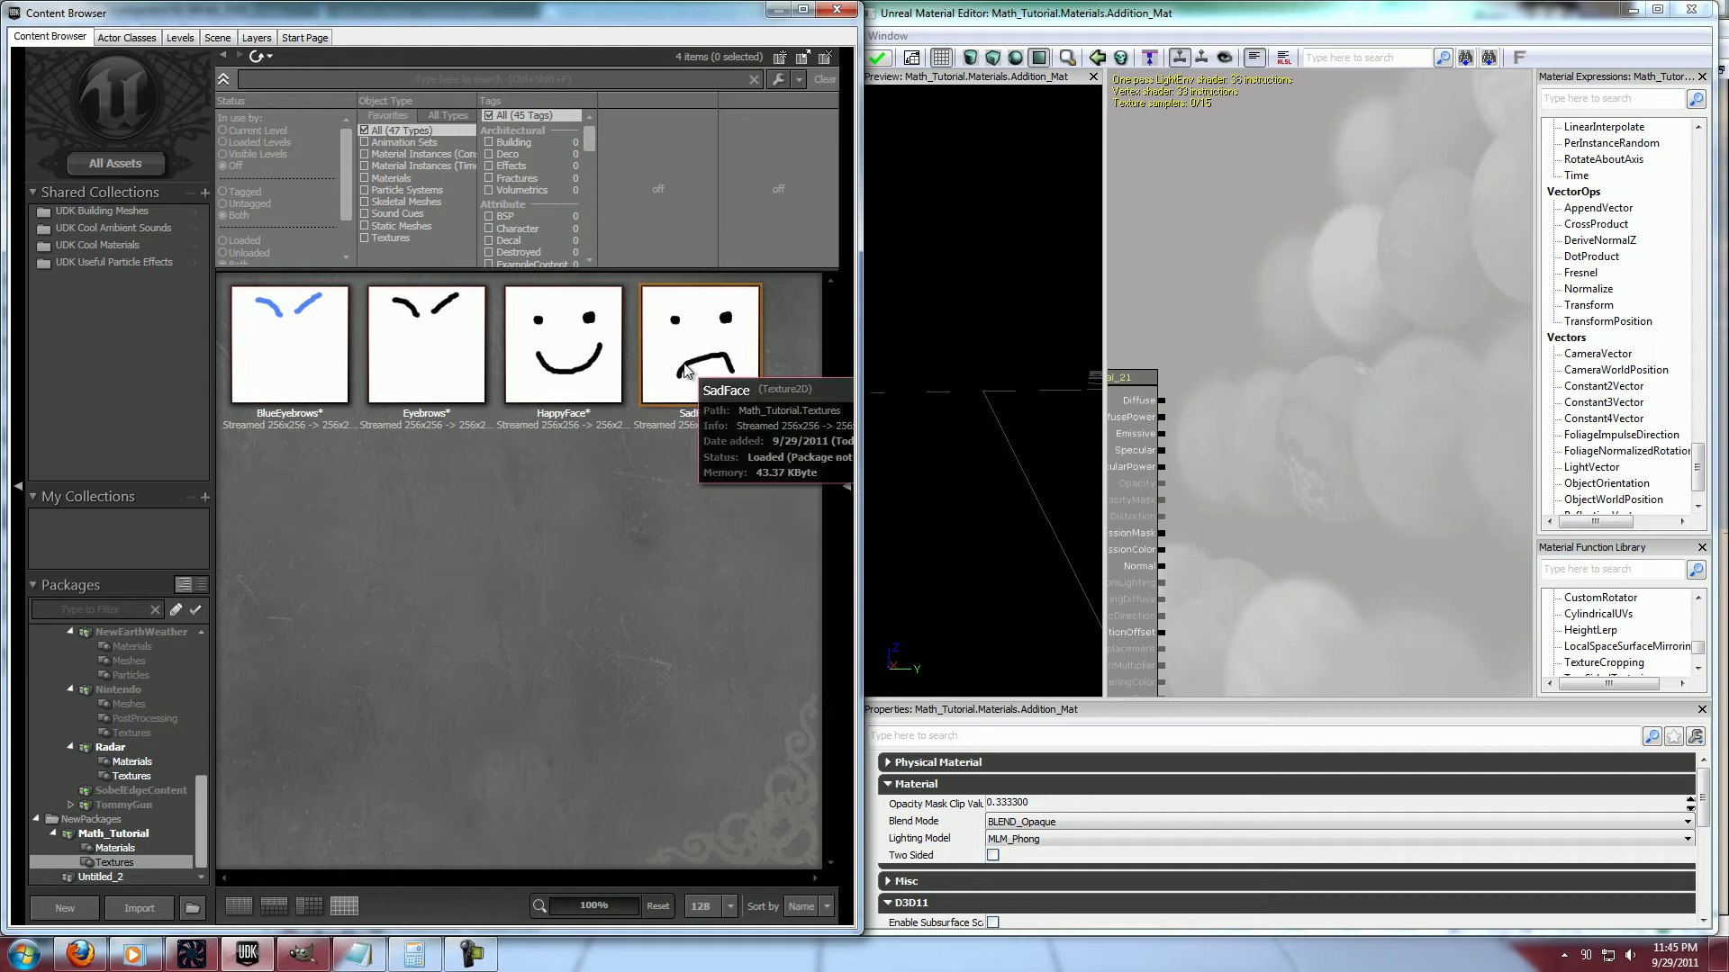
{"action": "left_click_drag", "start_coordinate": [698, 387], "coordinate": [1386, 330]}
{"action": "left_click_drag", "start_coordinate": [1385, 457], "coordinate": [1302, 398]}
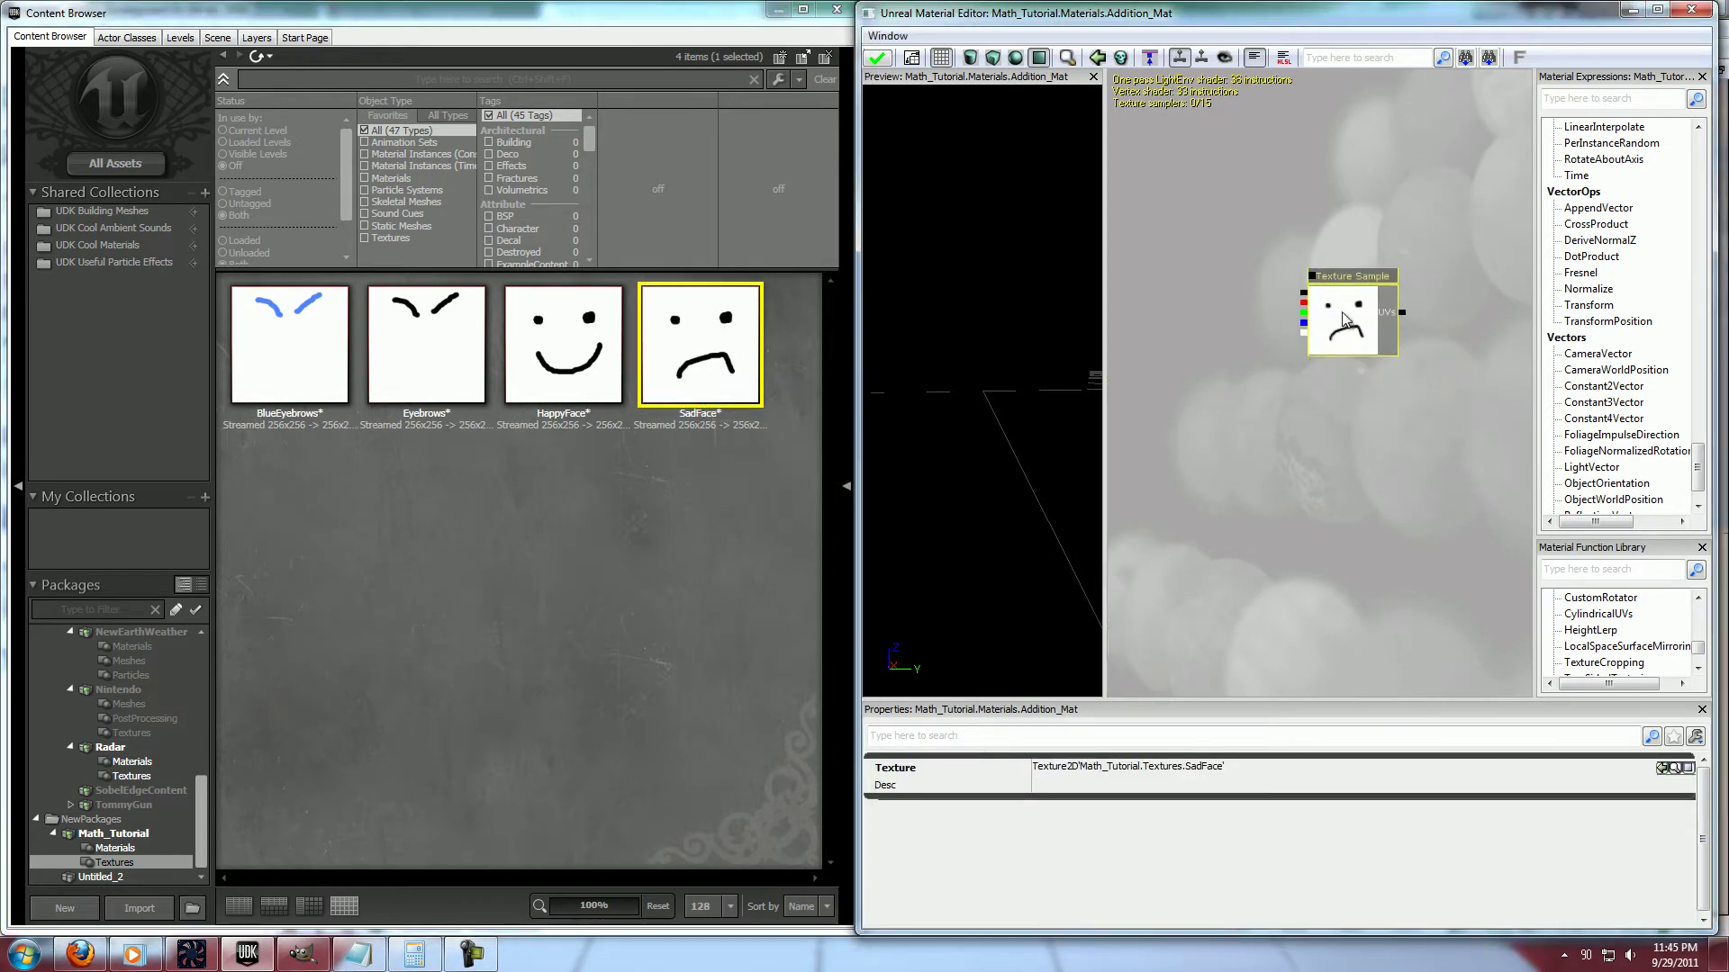
{"action": "left_click_drag", "start_coordinate": [1340, 315], "coordinate": [1354, 337], "text": "ctrl"}
{"action": "left_click_drag", "start_coordinate": [1257, 437], "coordinate": [1329, 434]}
{"action": "left_click", "coordinate": [1329, 434]}
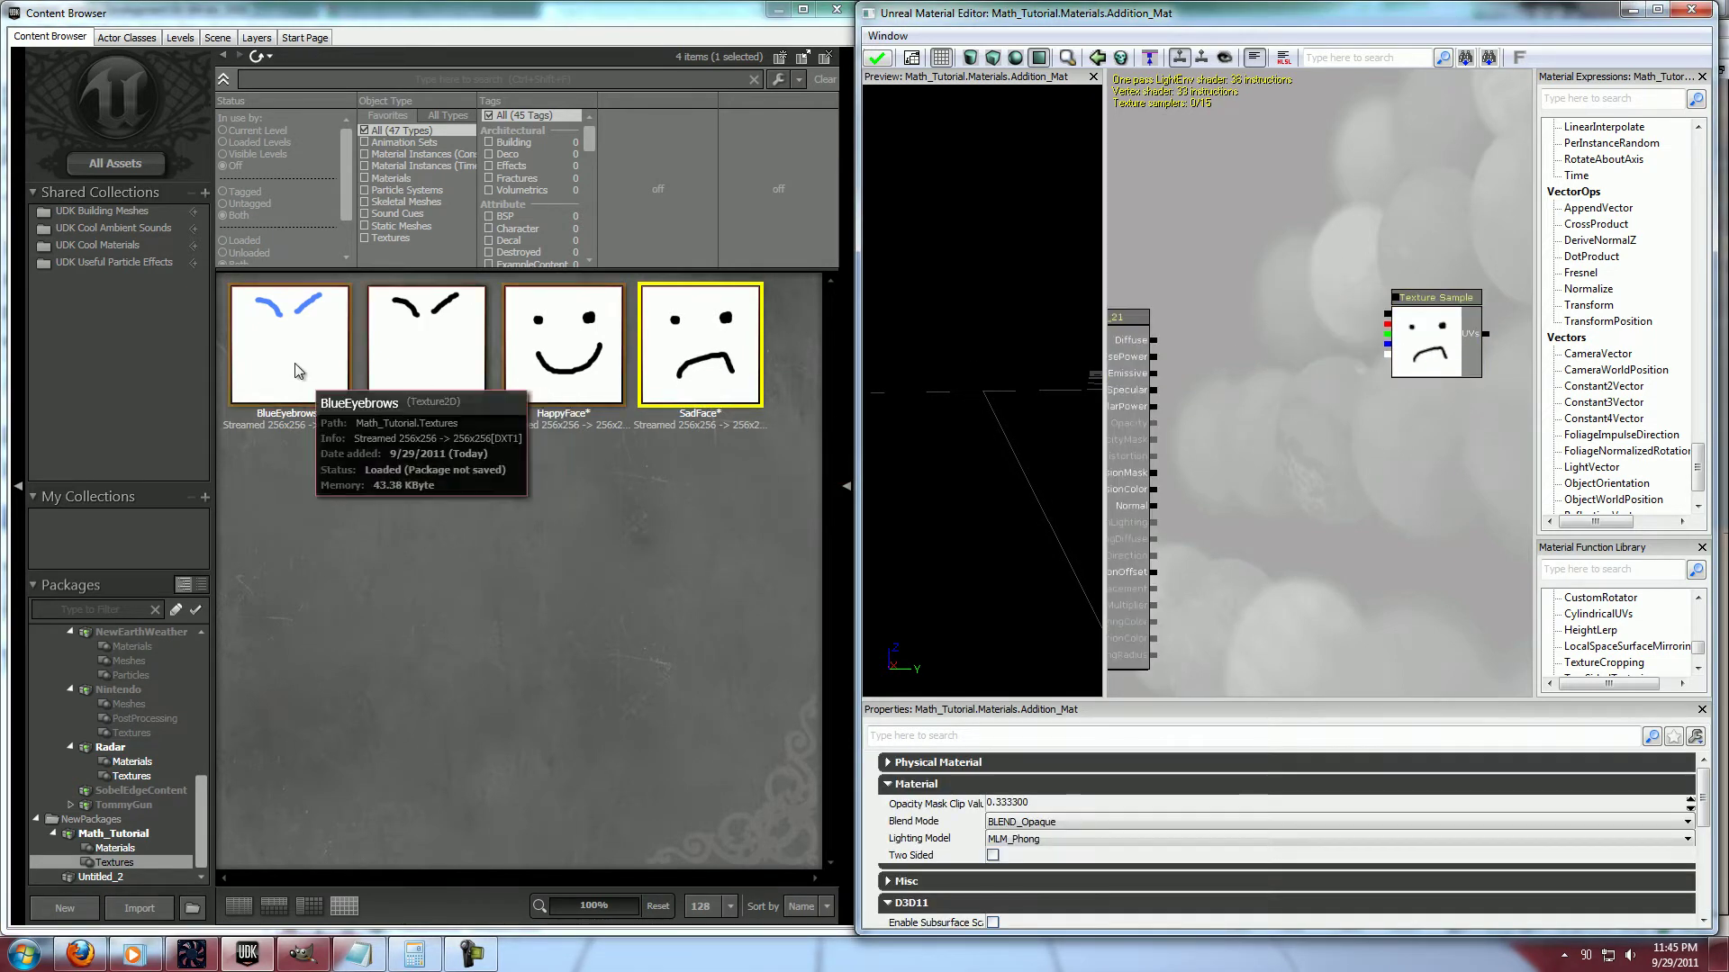
{"action": "left_click_drag", "start_coordinate": [423, 356], "coordinate": [1387, 476]}
{"action": "scroll", "coordinate": [1278, 416], "scroll_direction": "up", "scroll_amount": 1}
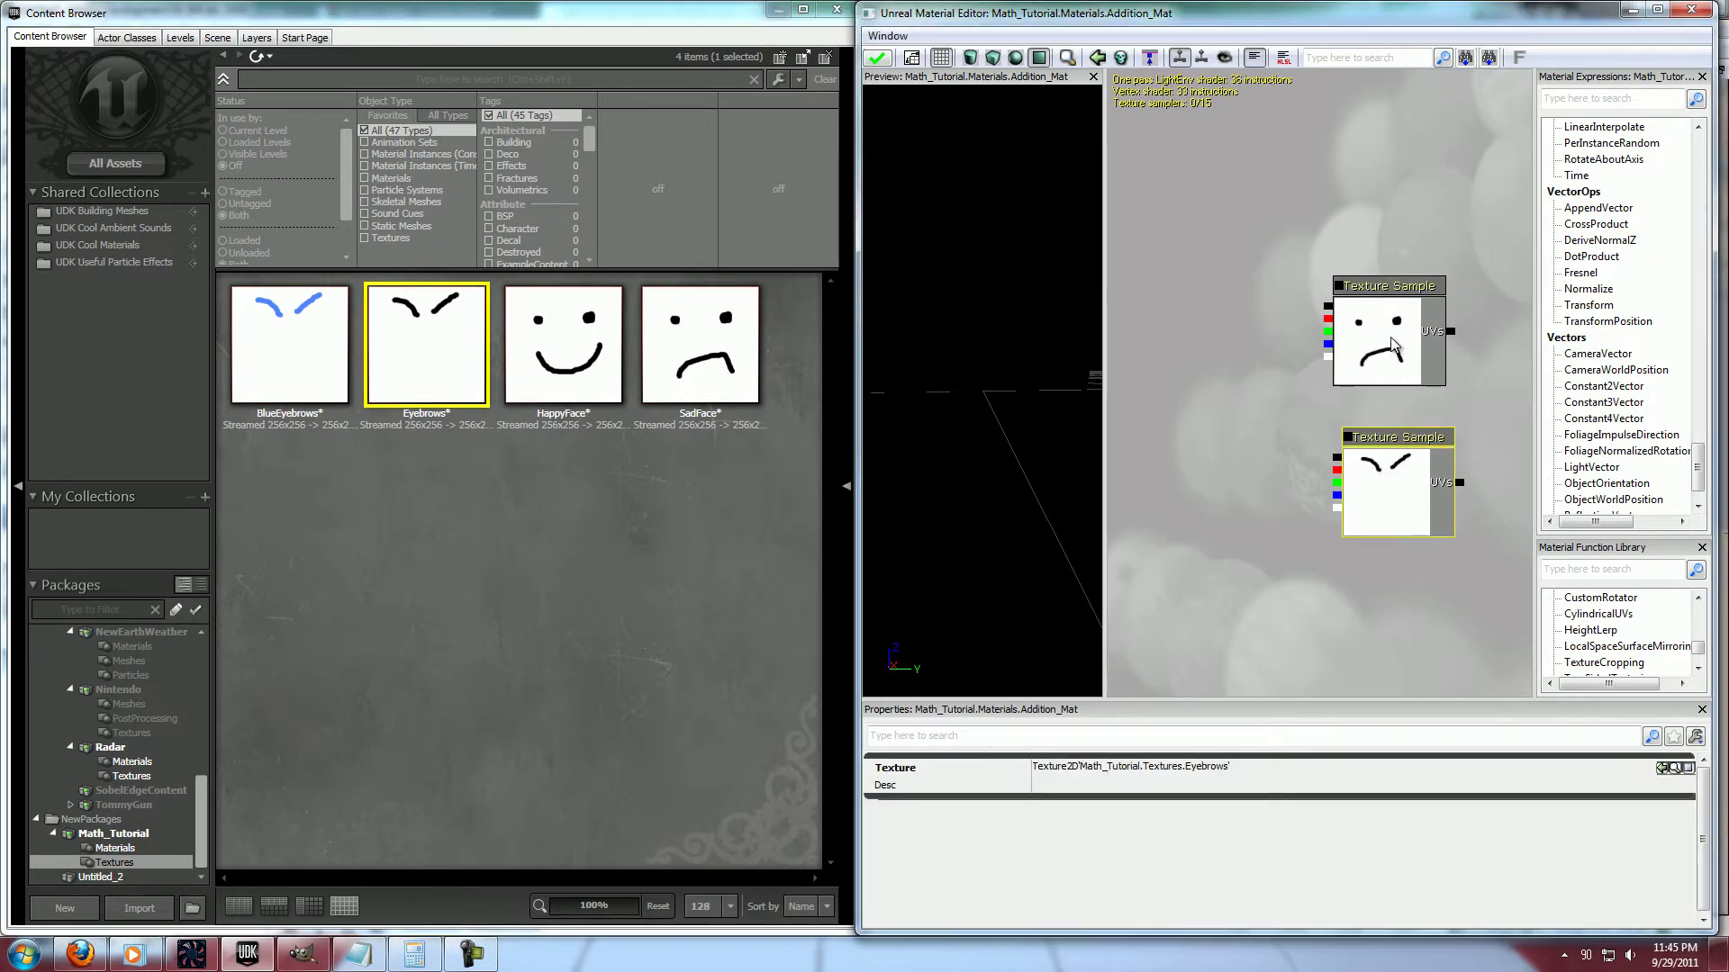
Create an Add node, feed the SadFace and Eyebrows samples into its two inputs, and connect its output to Diffuse
{"action": "left_click_drag", "start_coordinate": [1193, 482], "coordinate": [1430, 308]}
{"action": "left_click", "coordinate": [1240, 388]}
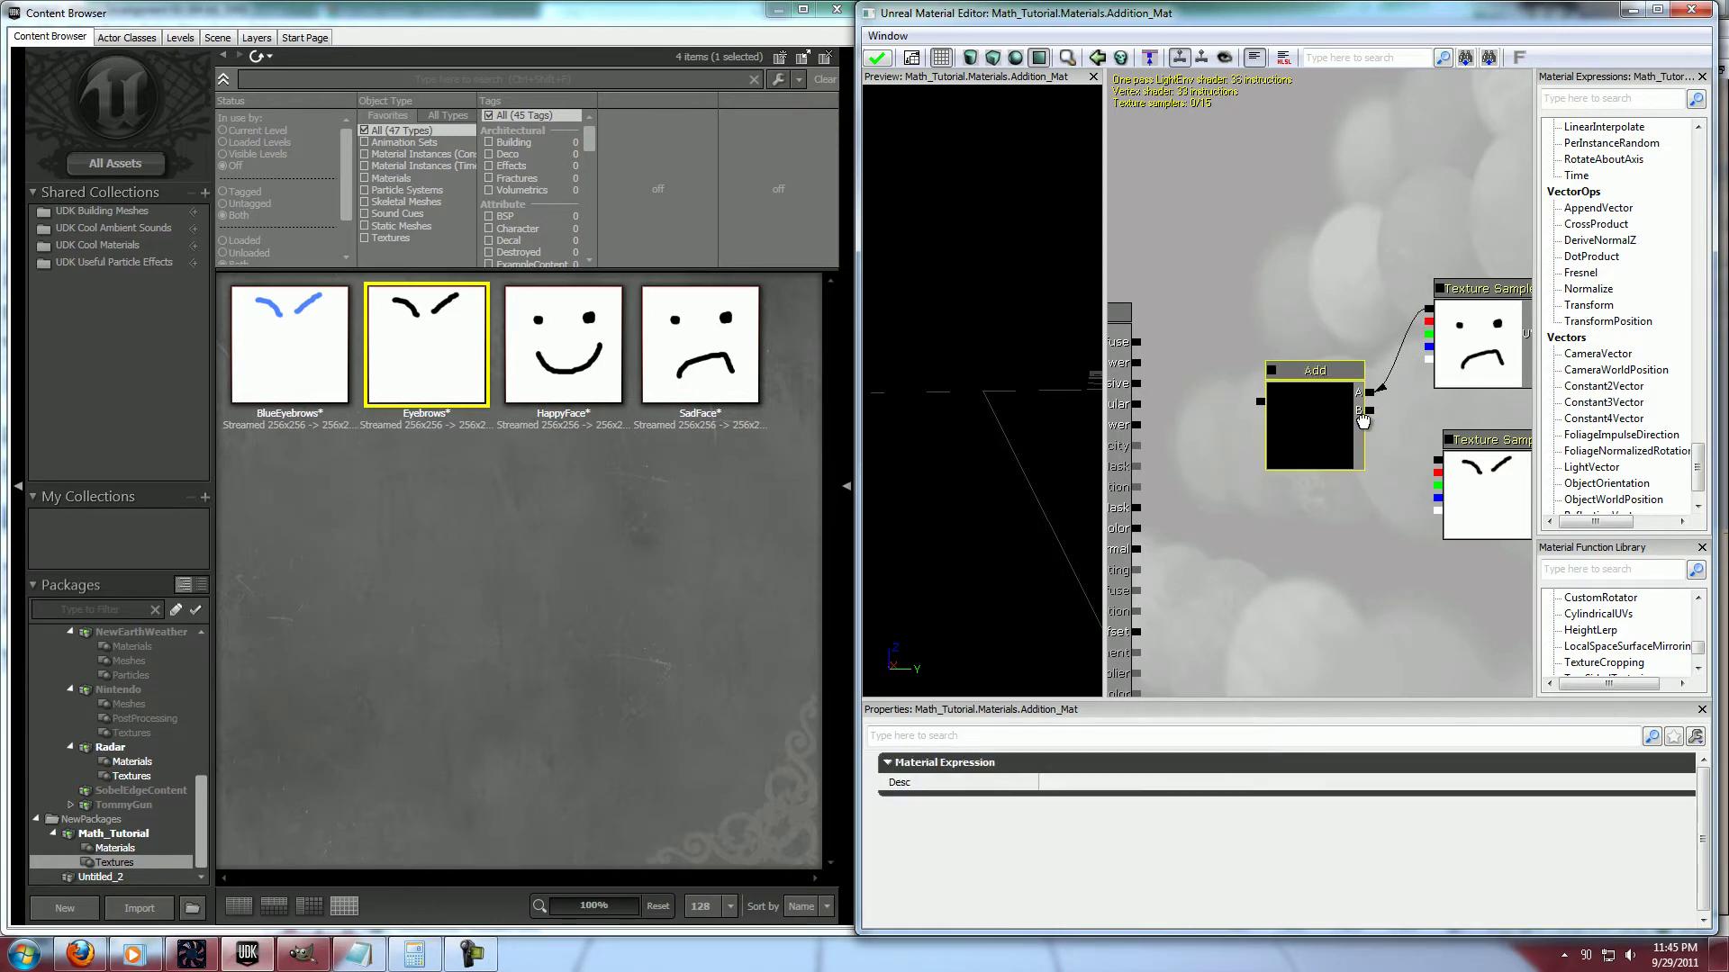
{"action": "left_click_drag", "start_coordinate": [1370, 411], "coordinate": [1439, 460]}
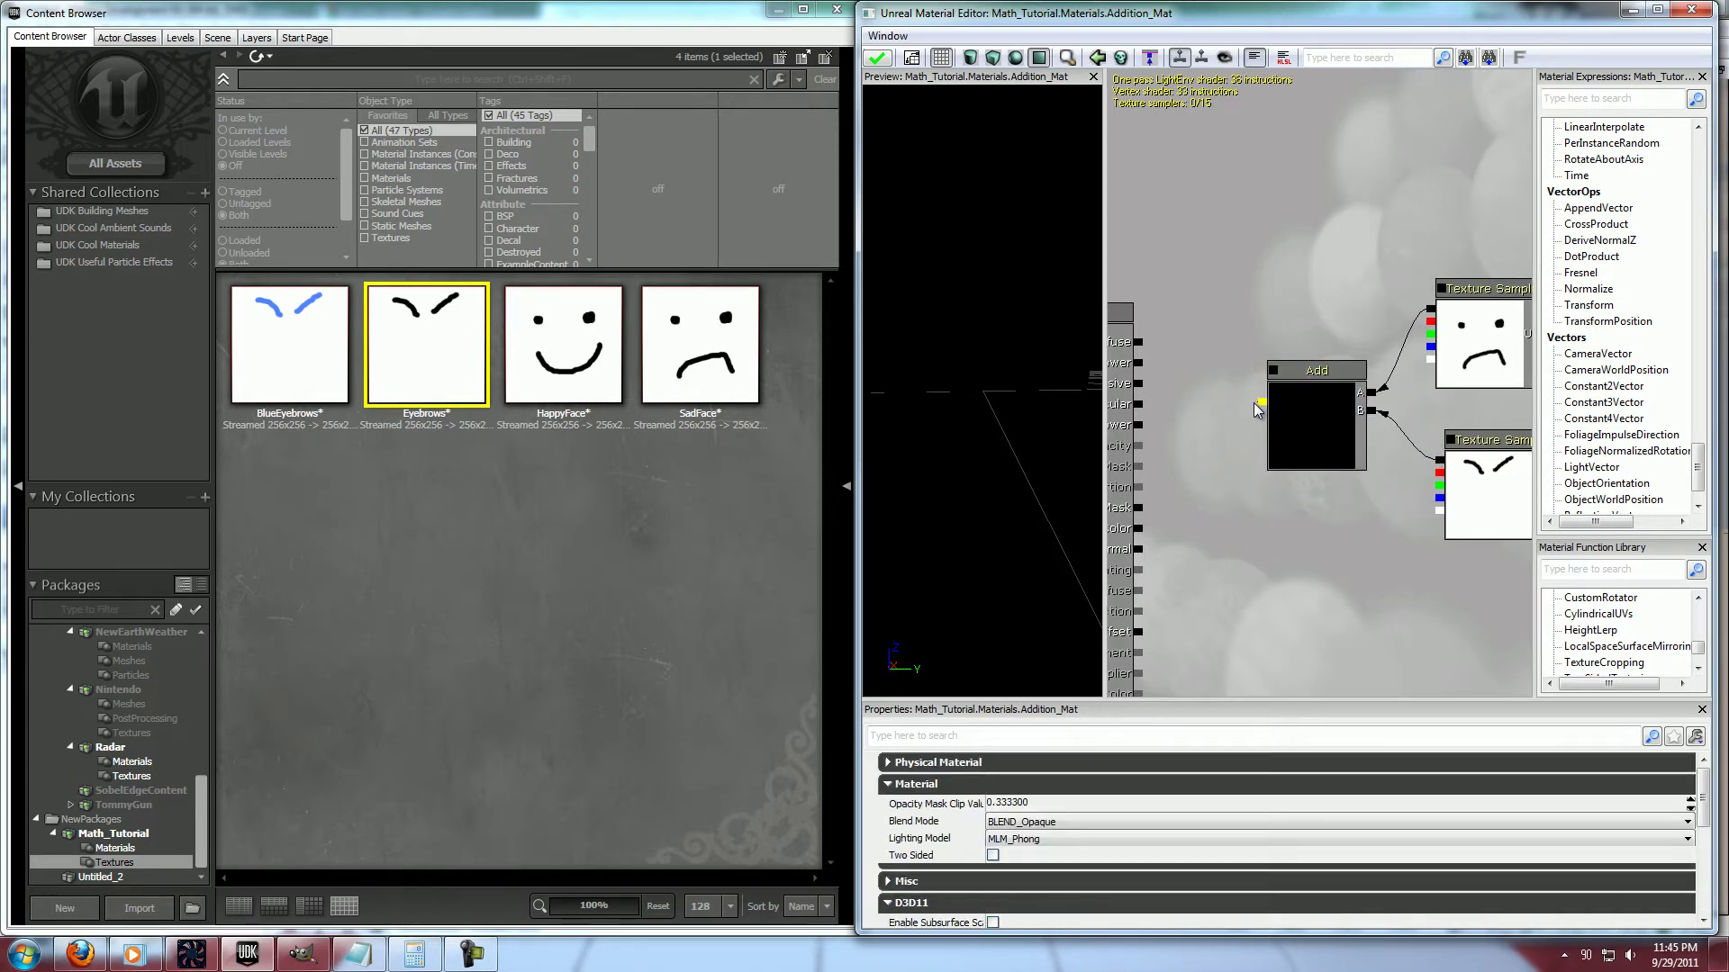
{"action": "left_click_drag", "start_coordinate": [1256, 402], "coordinate": [1283, 322]}
Examine how the added SadFace and Eyebrows textures look in the Addition_Mat preview compared with the node network
{"action": "left_click_drag", "start_coordinate": [1062, 365], "coordinate": [1019, 408]}
{"action": "left_click_drag", "start_coordinate": [1357, 279], "coordinate": [1159, 281]}
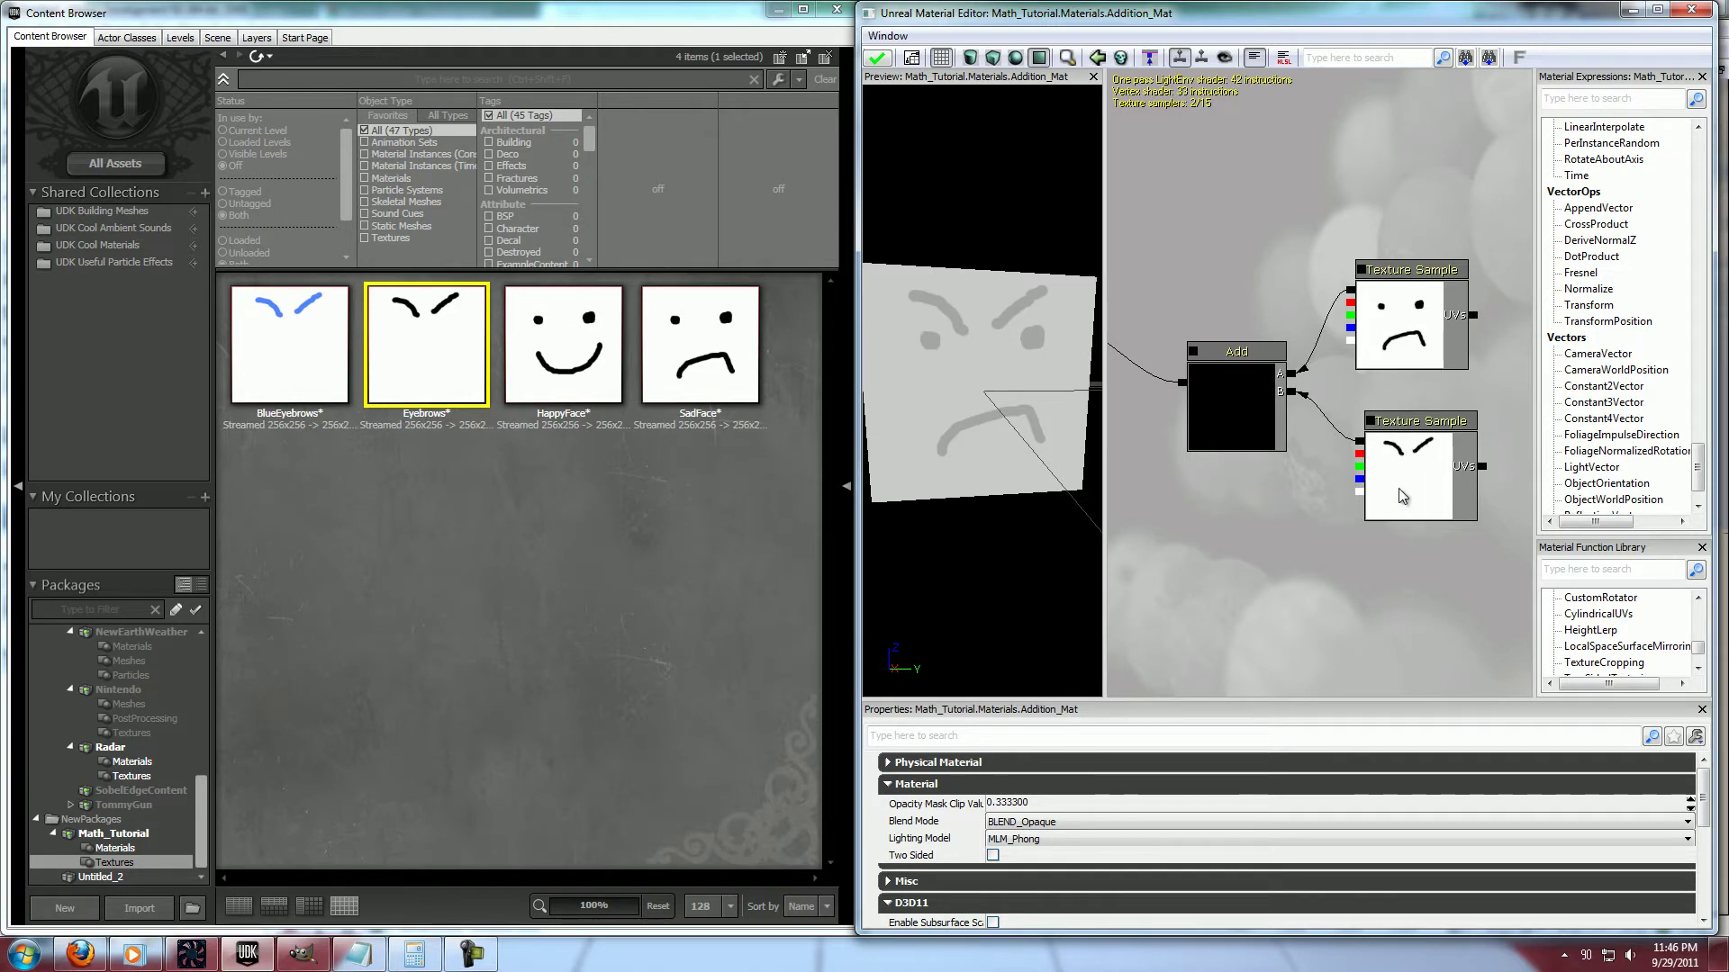
{"action": "left_click_drag", "start_coordinate": [1018, 388], "coordinate": [1157, 439]}
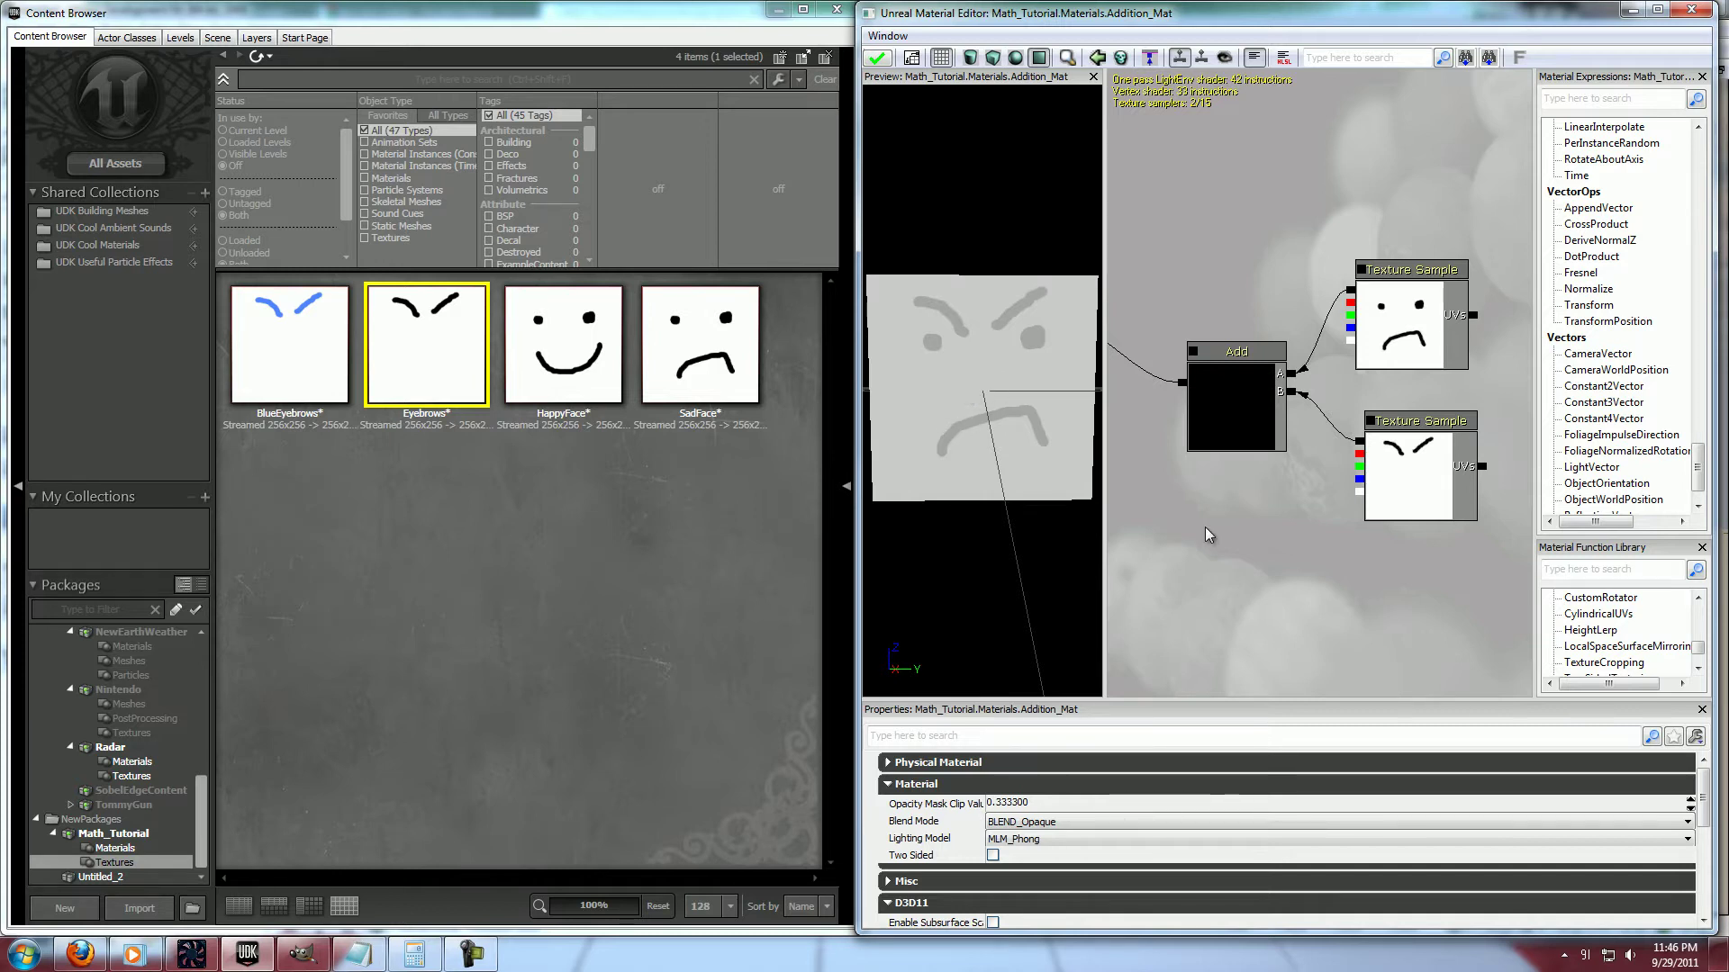
{"action": "left_click", "coordinate": [1176, 554]}
{"action": "mouse_move", "coordinate": [977, 396]}
{"action": "left_mouse_down"}
{"action": "mouse_move", "coordinate": [1019, 360]}
{"action": "mouse_move", "coordinate": [970, 387]}
{"action": "left_mouse_up"}
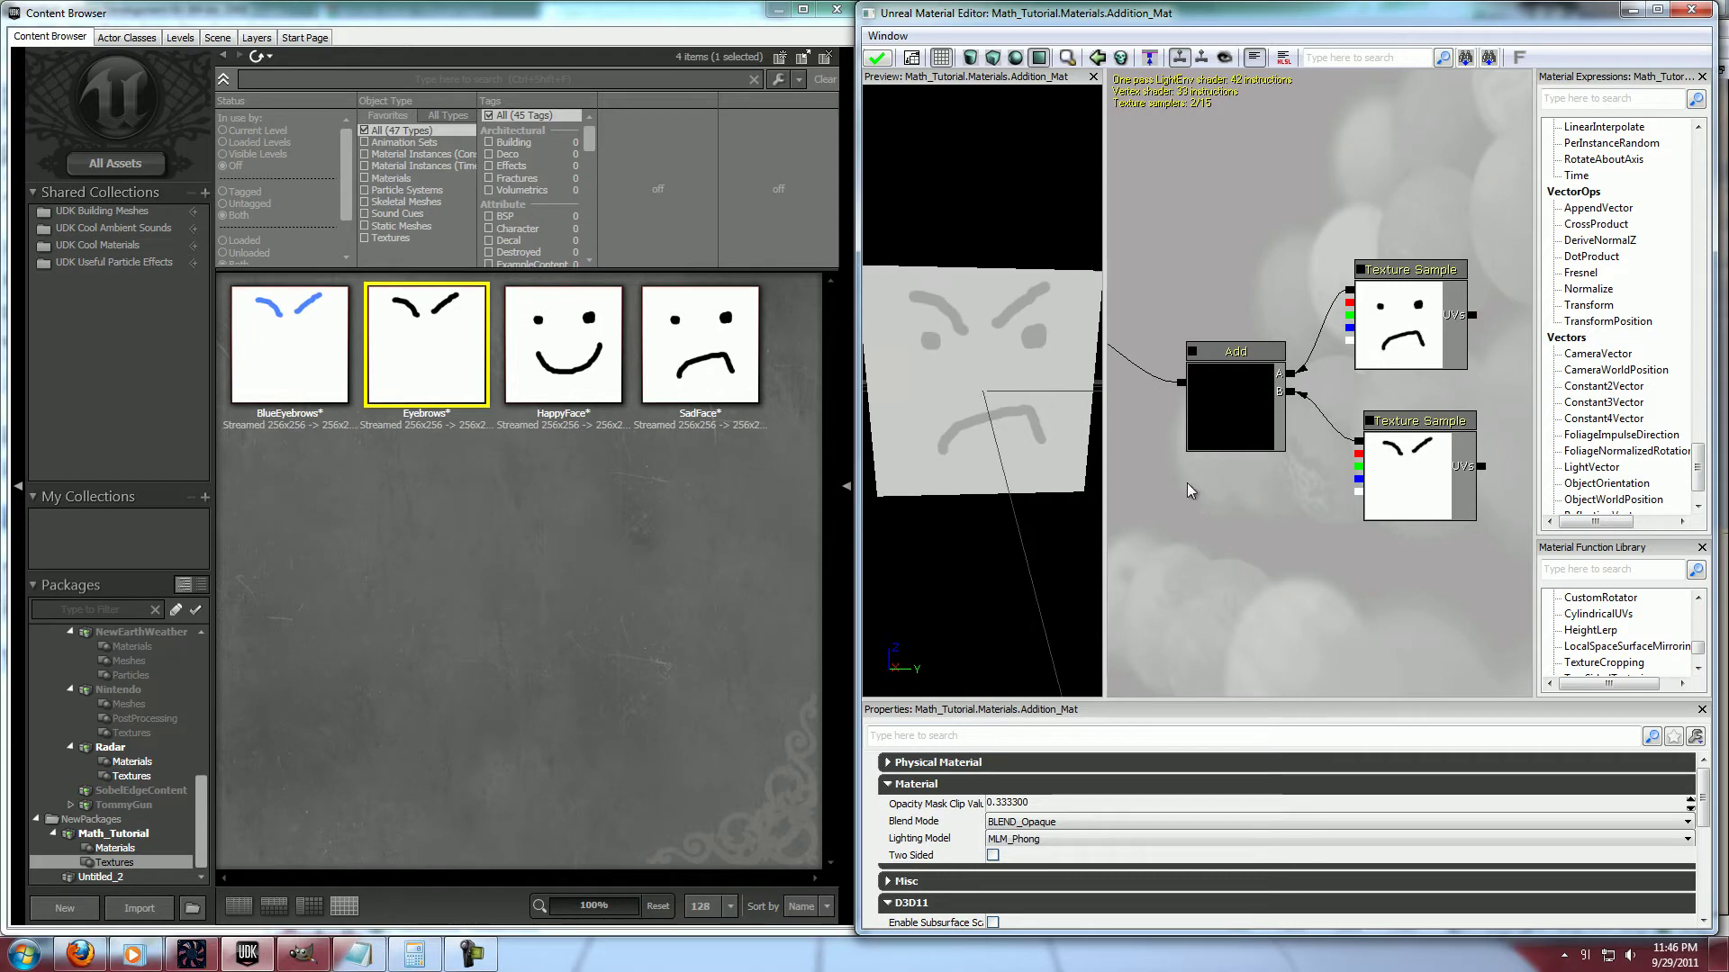
{"action": "left_click_drag", "start_coordinate": [1187, 483], "coordinate": [1282, 528]}
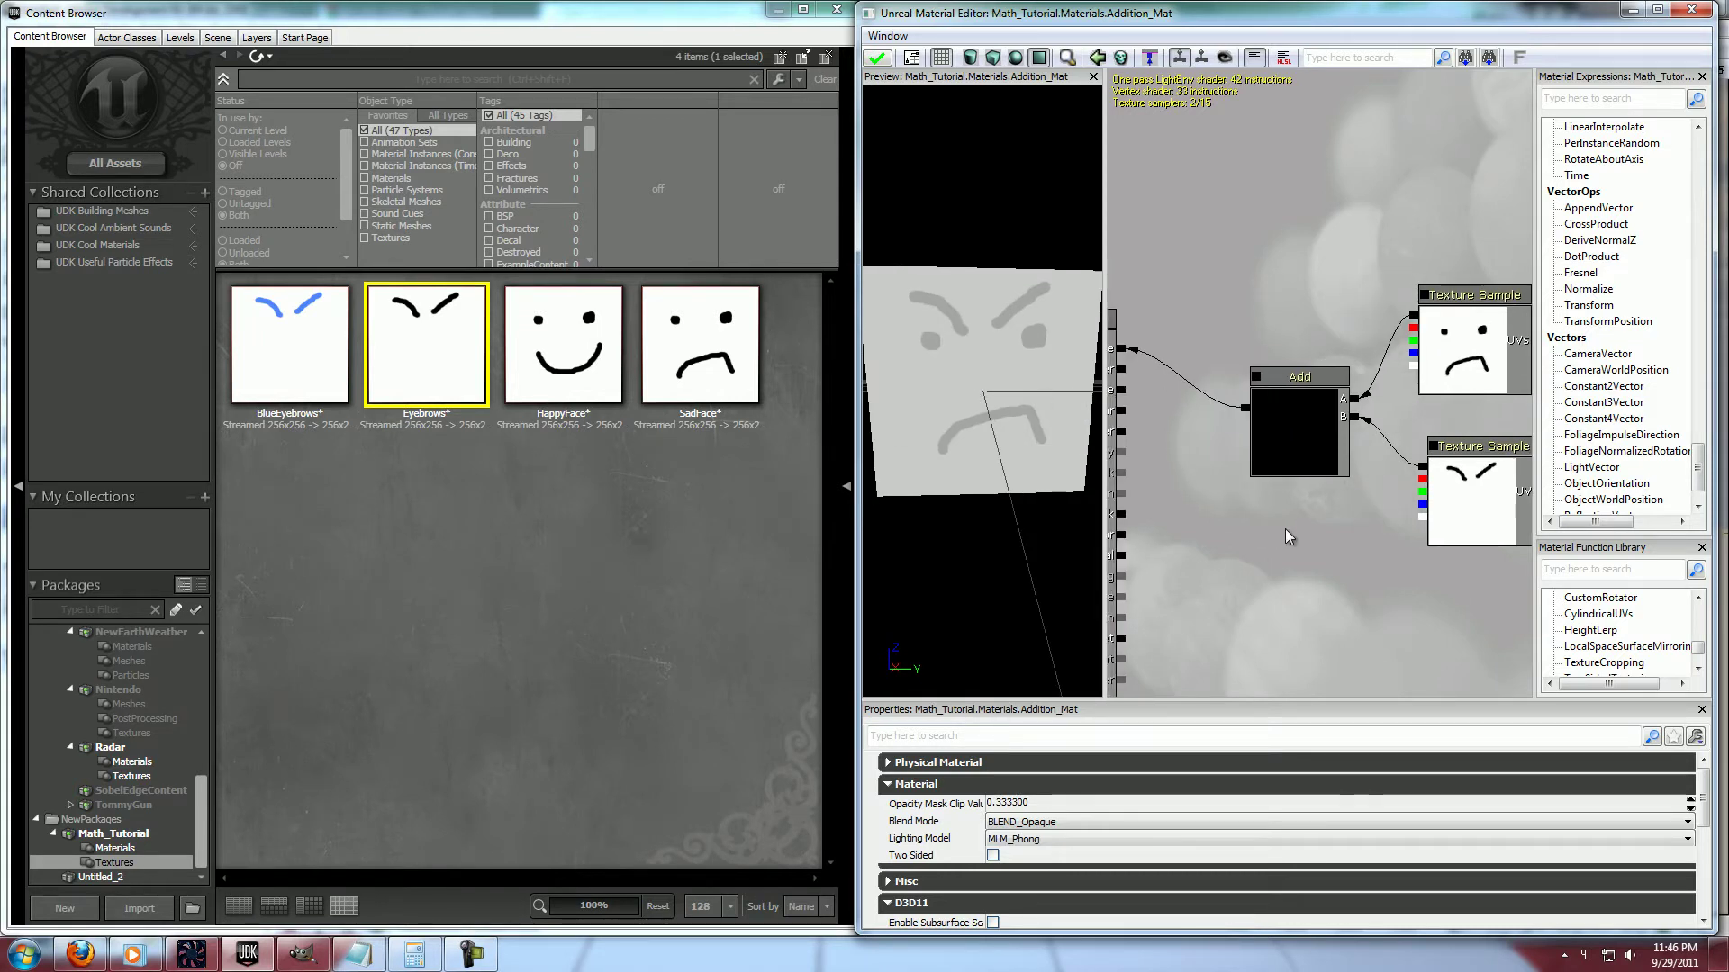
{"action": "left_click_drag", "start_coordinate": [1057, 336], "coordinate": [1212, 300]}
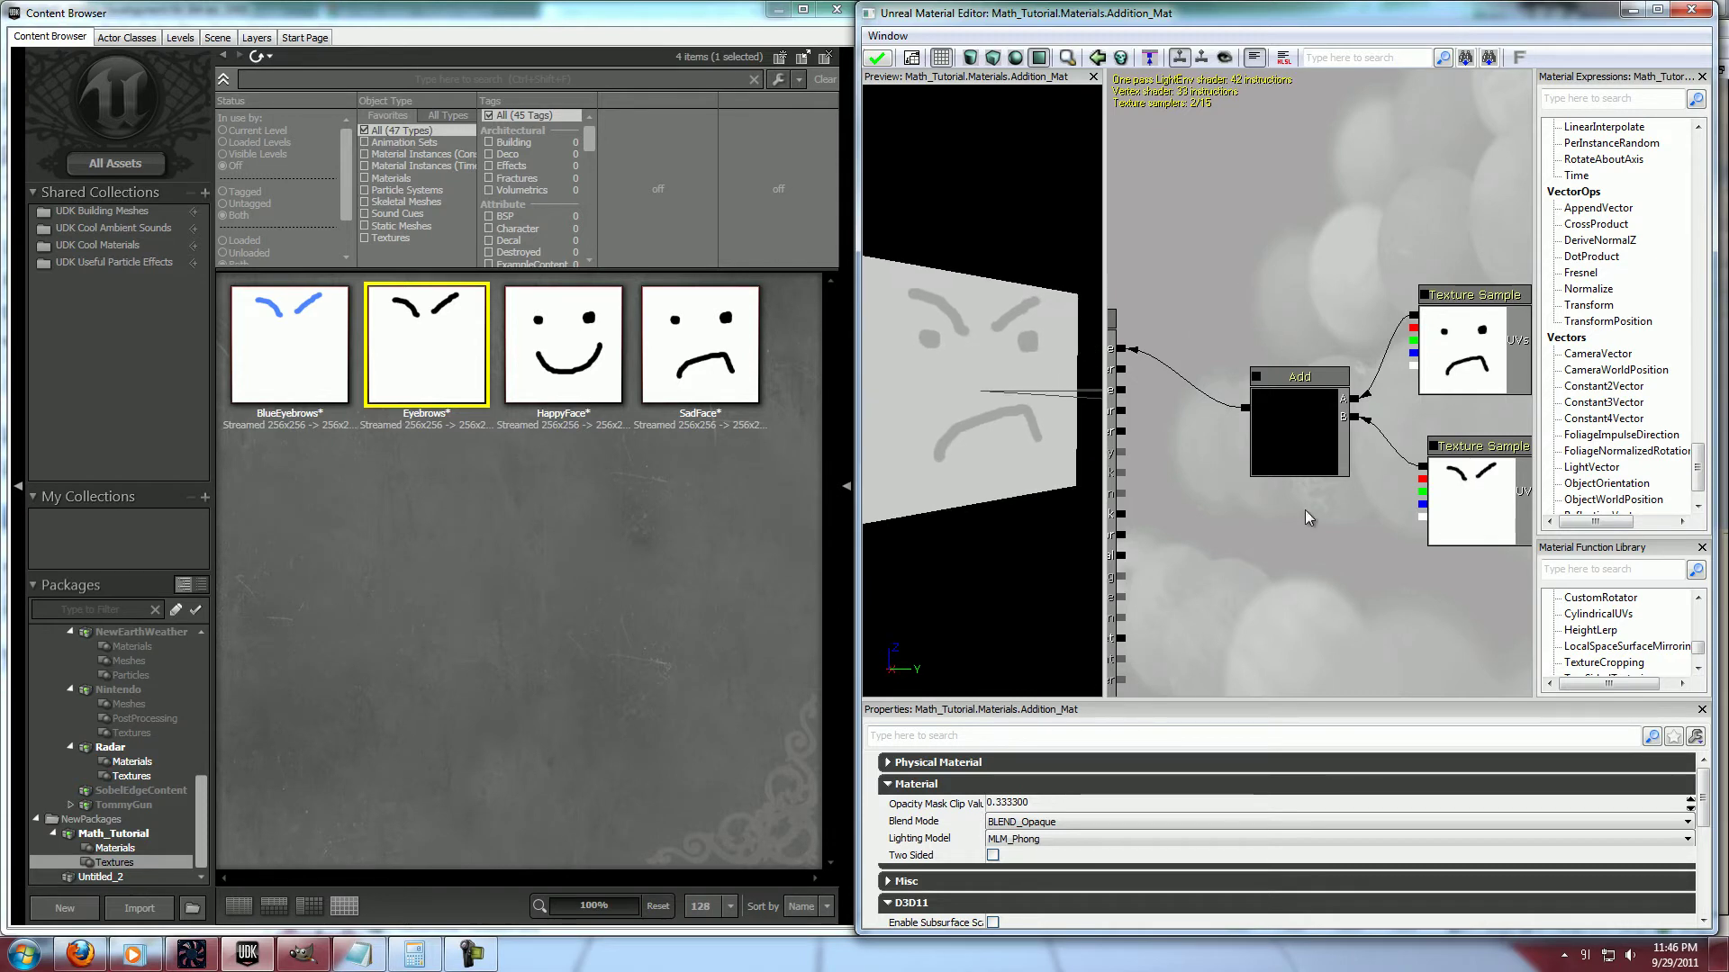
{"action": "left_click_drag", "start_coordinate": [1304, 510], "coordinate": [1302, 489]}
{"action": "scroll", "coordinate": [1399, 204], "scroll_direction": "down", "scroll_amount": 1}
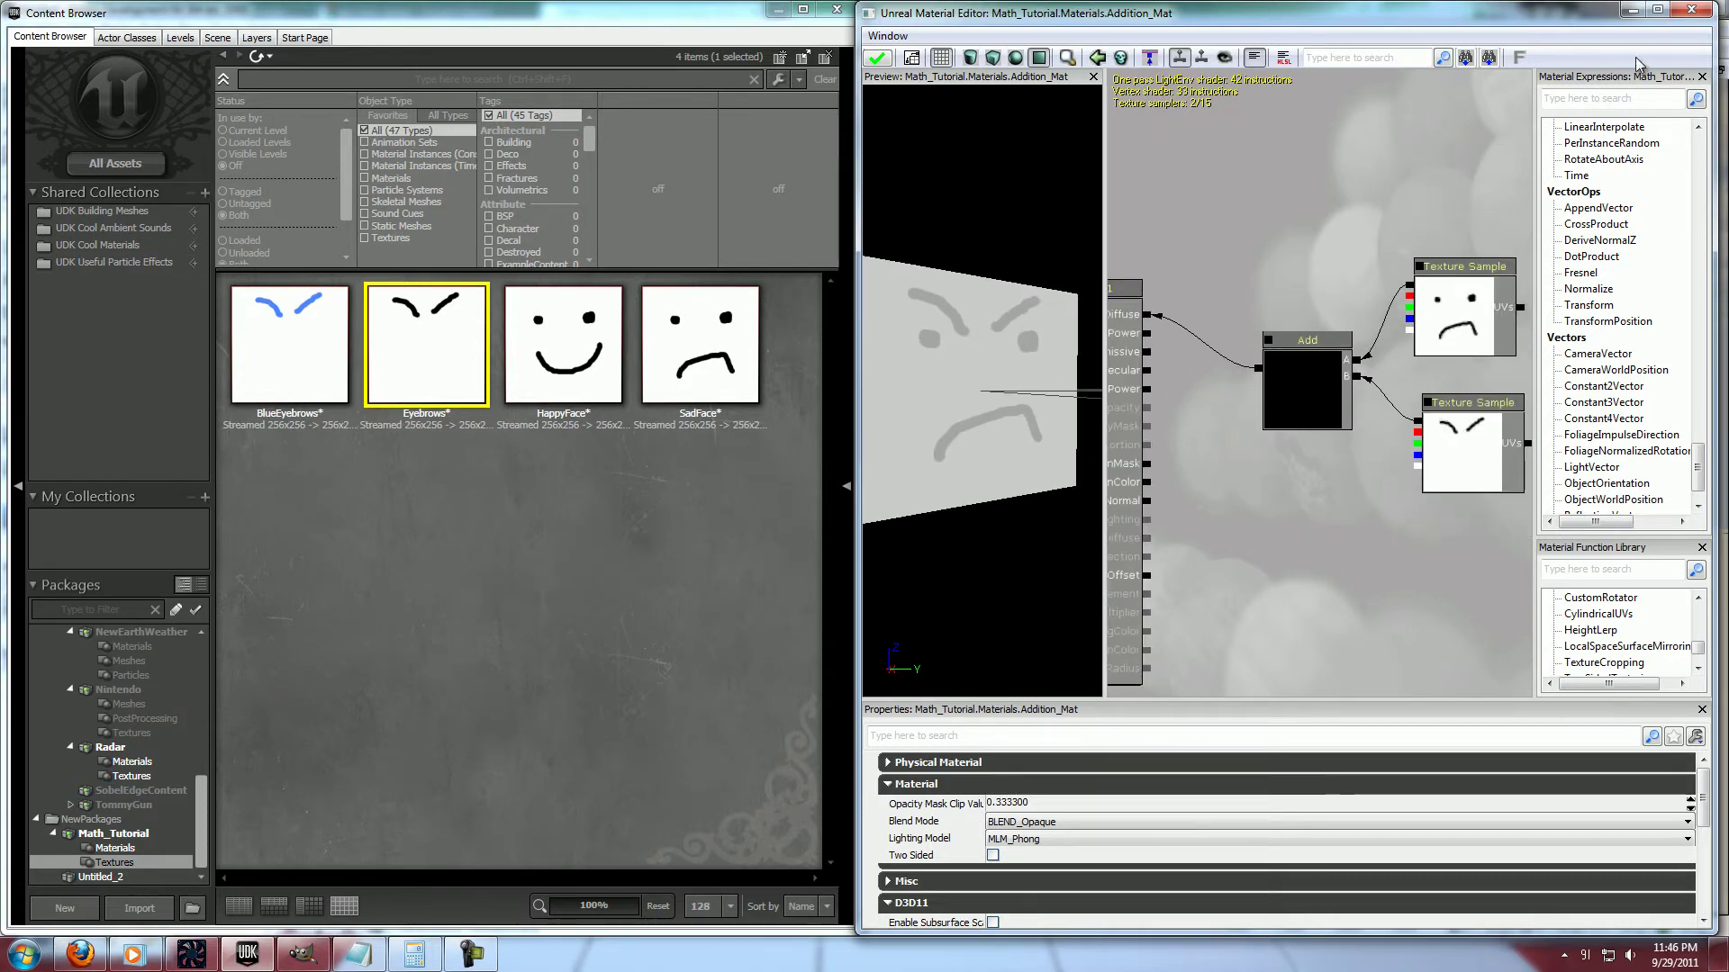
Close Addition_Mat with its changes applied and open Multiplication_Mat from the Math_Tutorial materials
{"action": "left_click", "coordinate": [1691, 9]}
{"action": "left_click", "coordinate": [805, 509]}
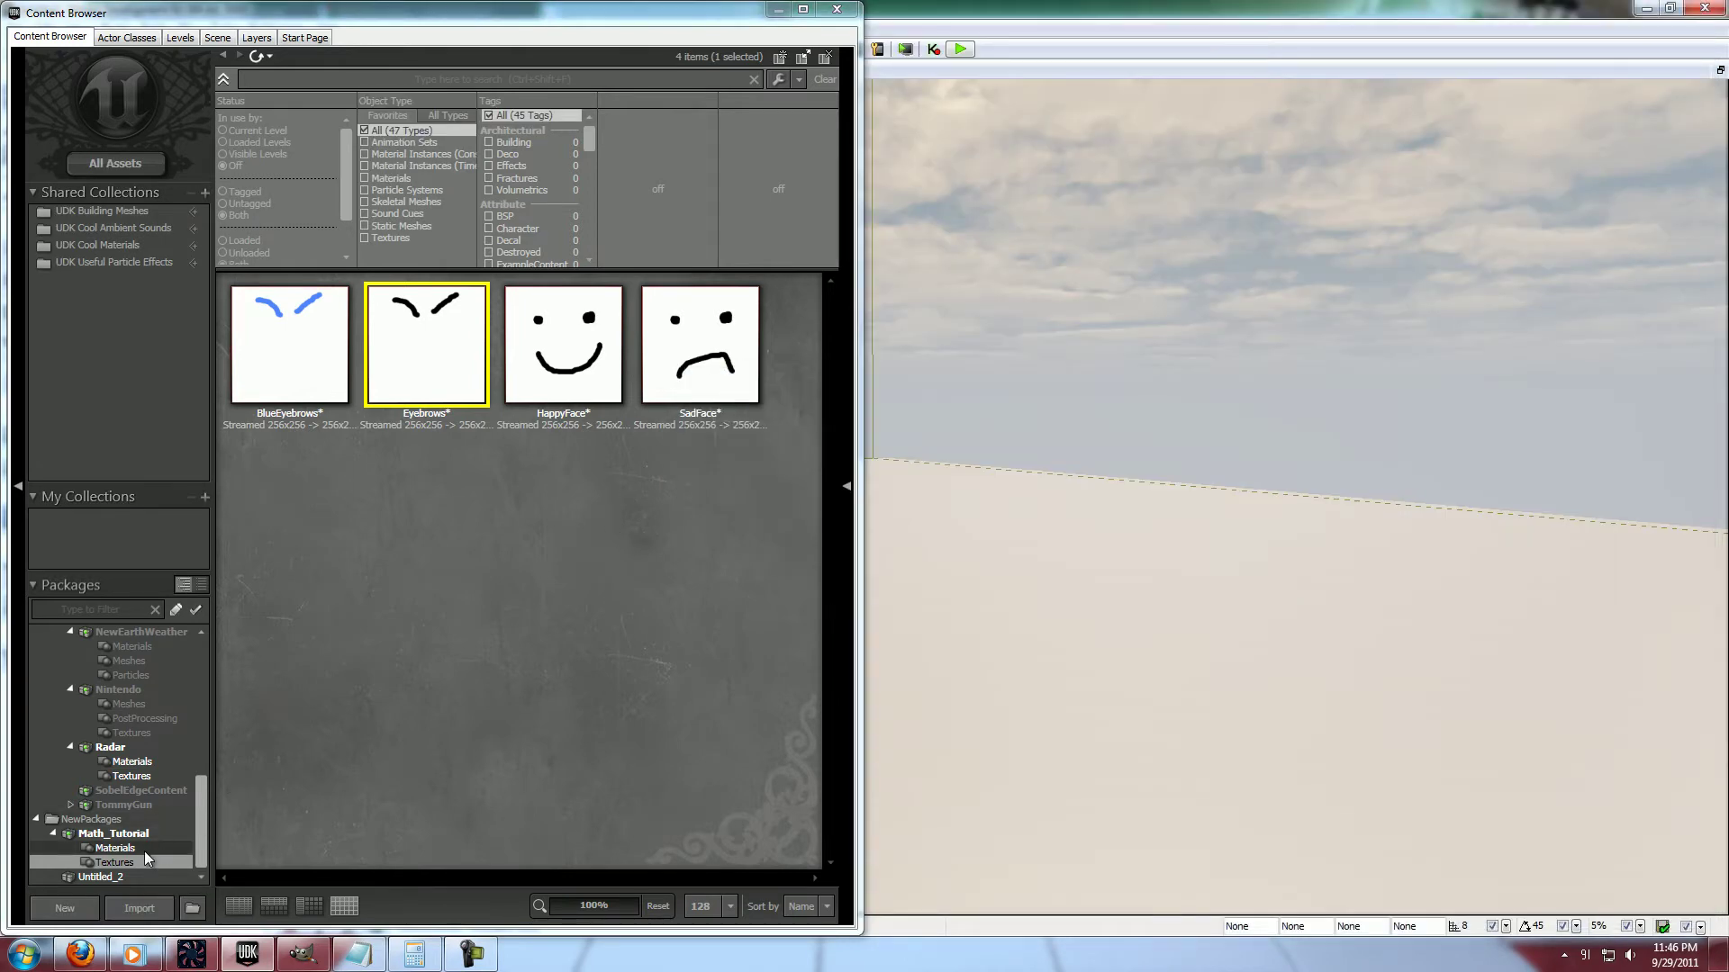
{"action": "left_click", "coordinate": [117, 848]}
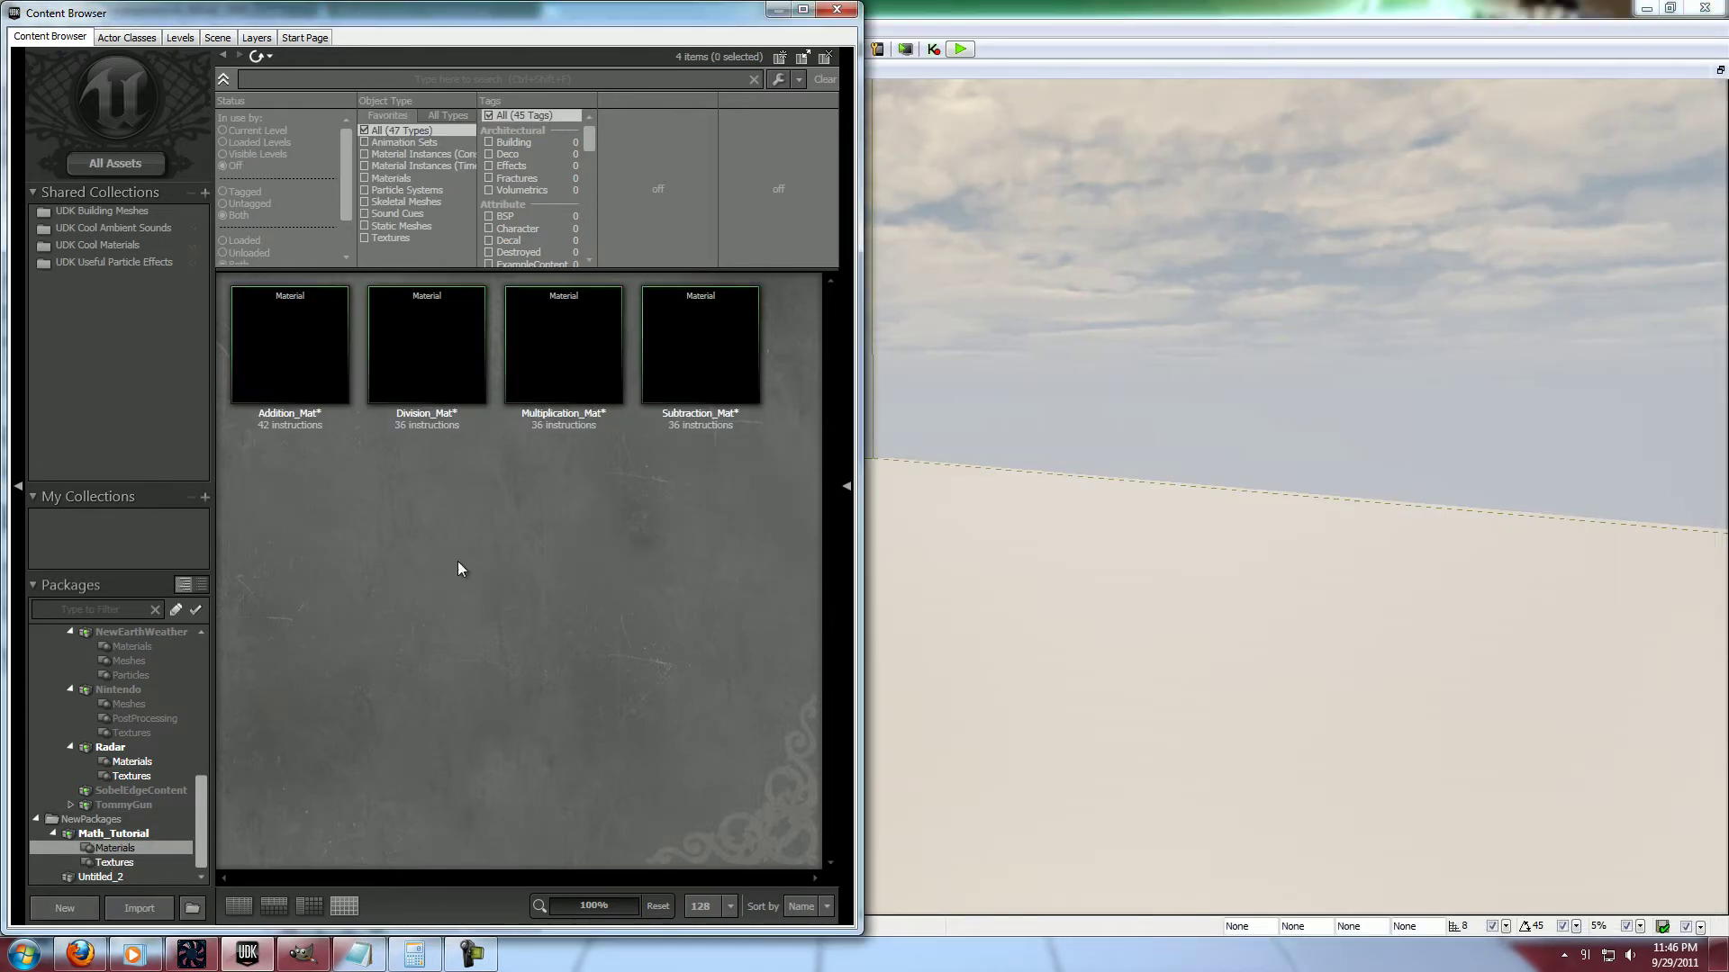
{"action": "left_click", "coordinate": [555, 344]}
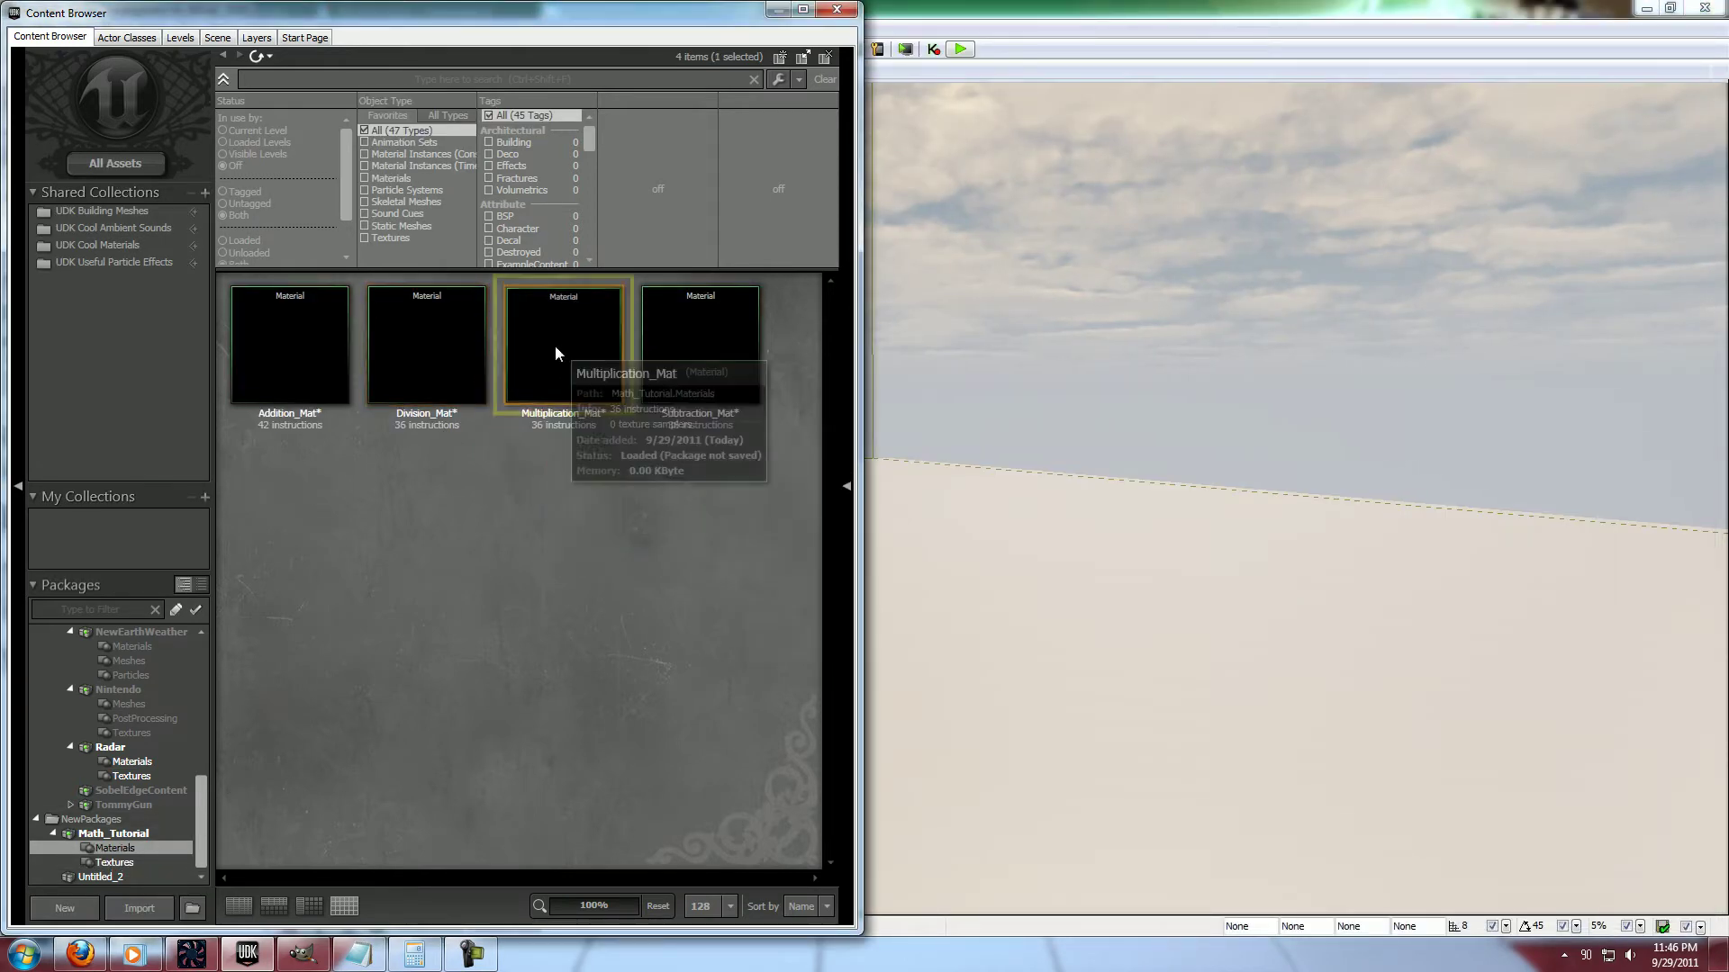
{"action": "double_click", "coordinate": [559, 416]}
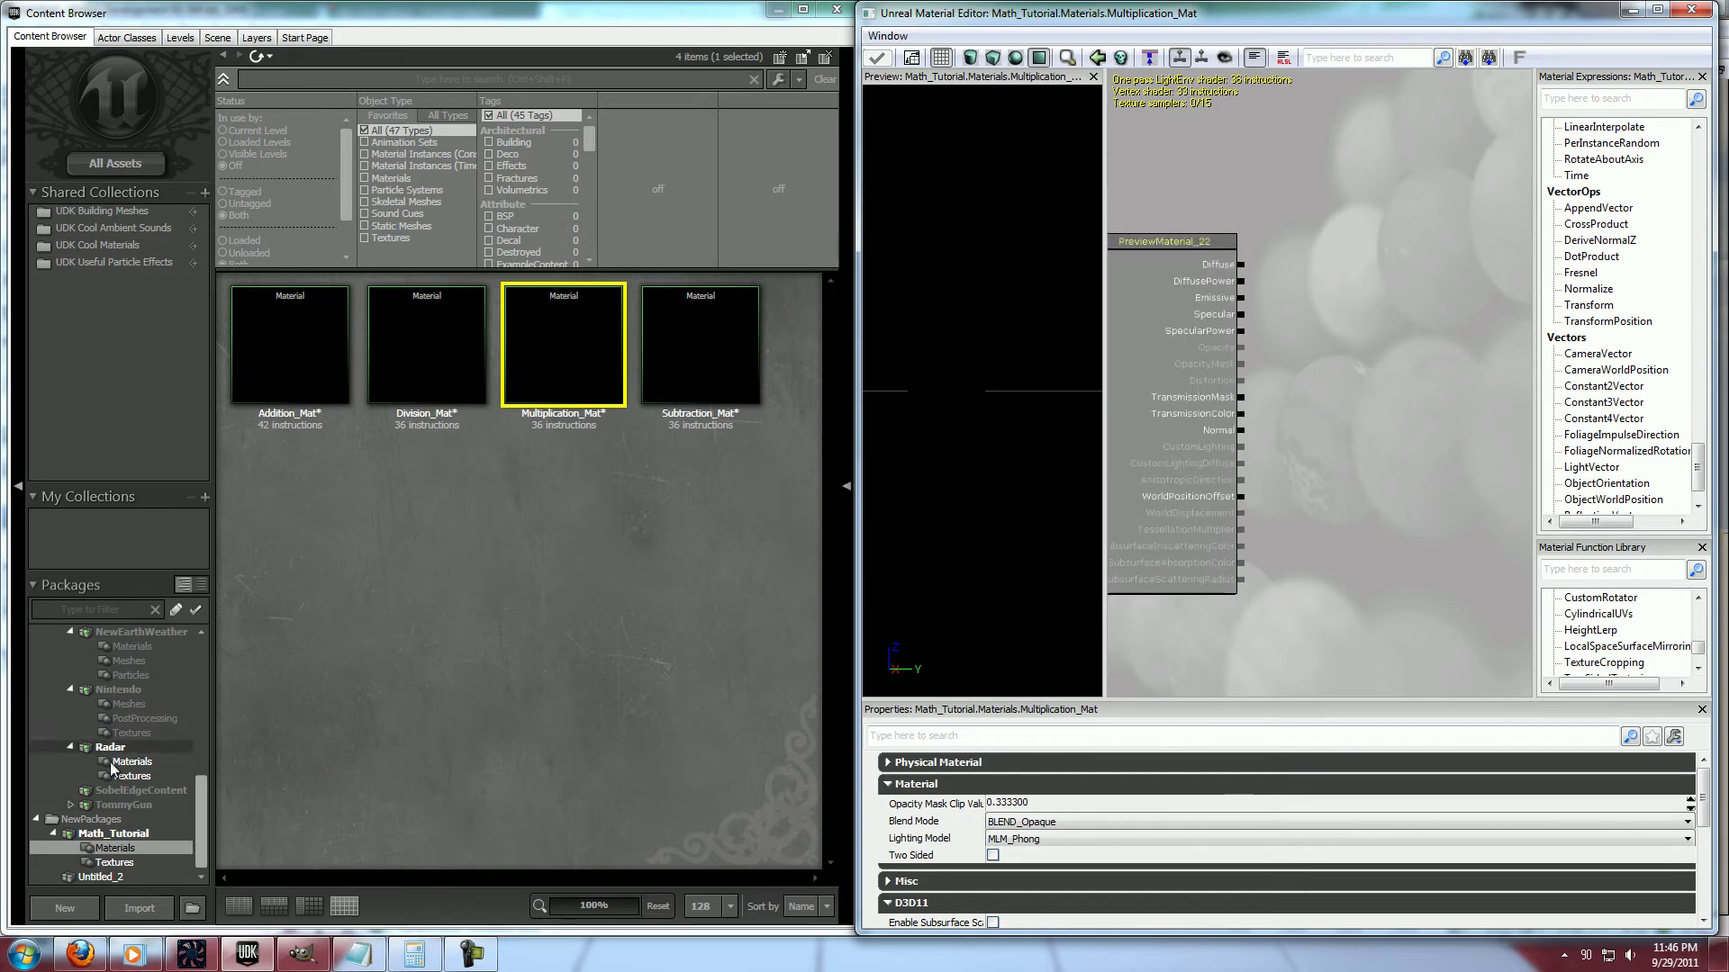
Add the SadFace and Eyebrows textures to the Multiplication_Mat graph as texture samples and stack them with SadFace above
{"action": "left_click", "coordinate": [115, 862]}
{"action": "left_click", "coordinate": [700, 346]}
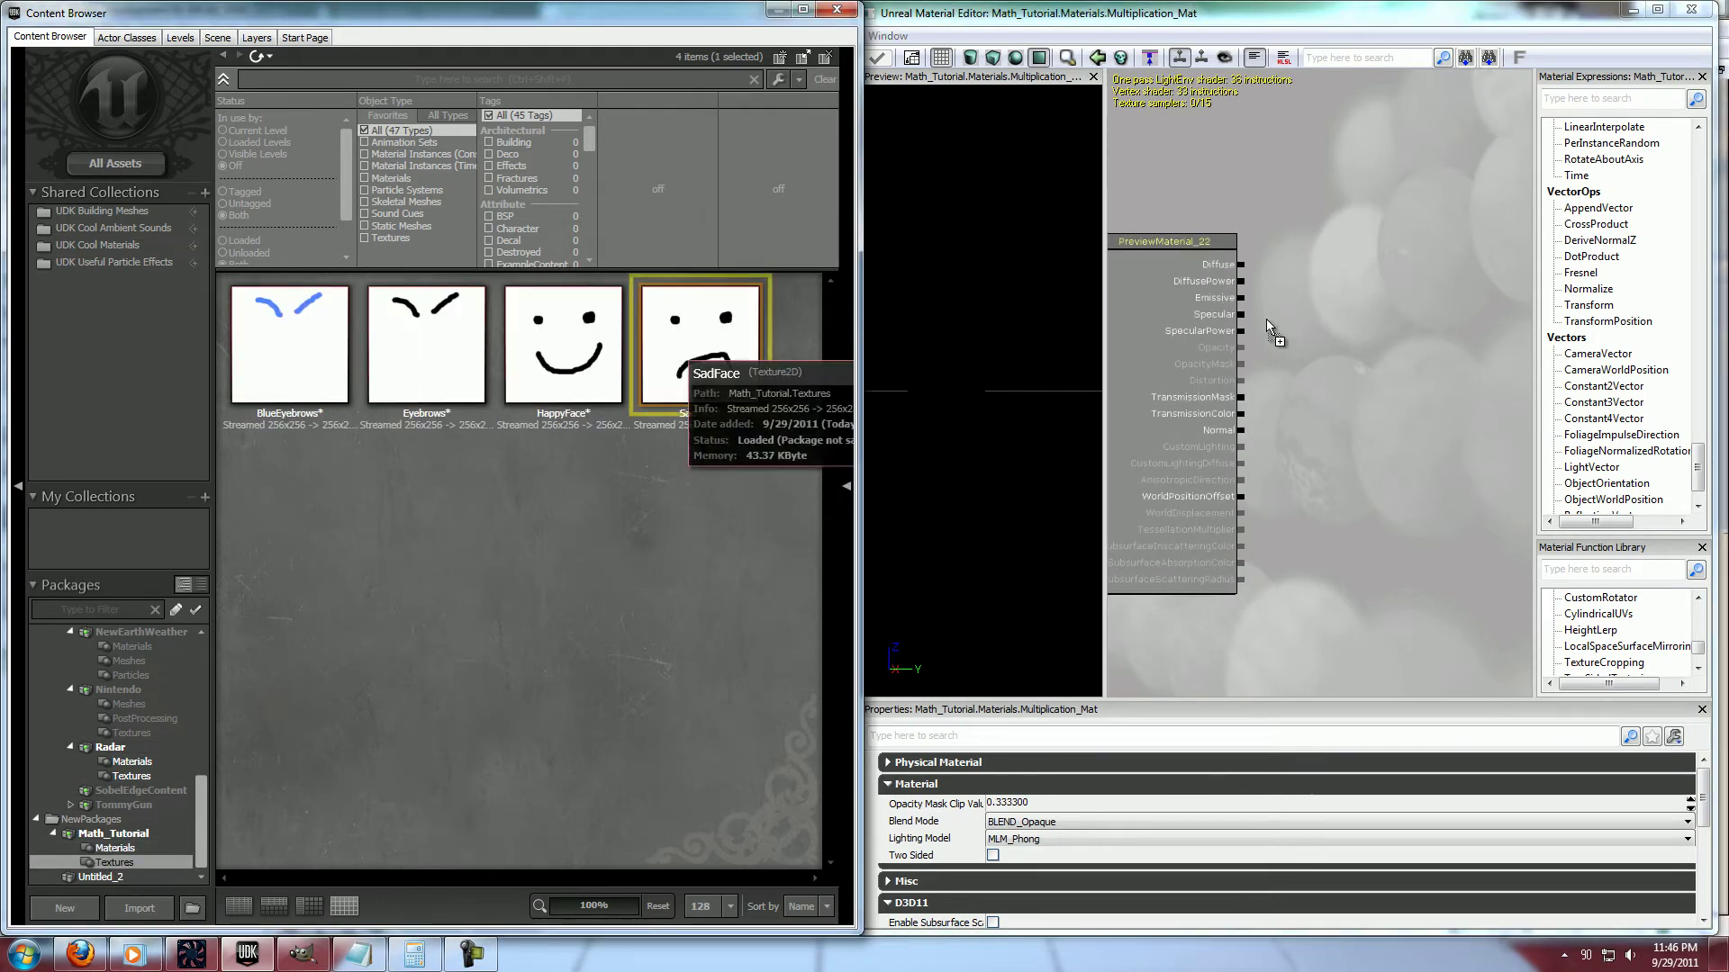
{"action": "left_click_drag", "start_coordinate": [700, 346], "coordinate": [1434, 298]}
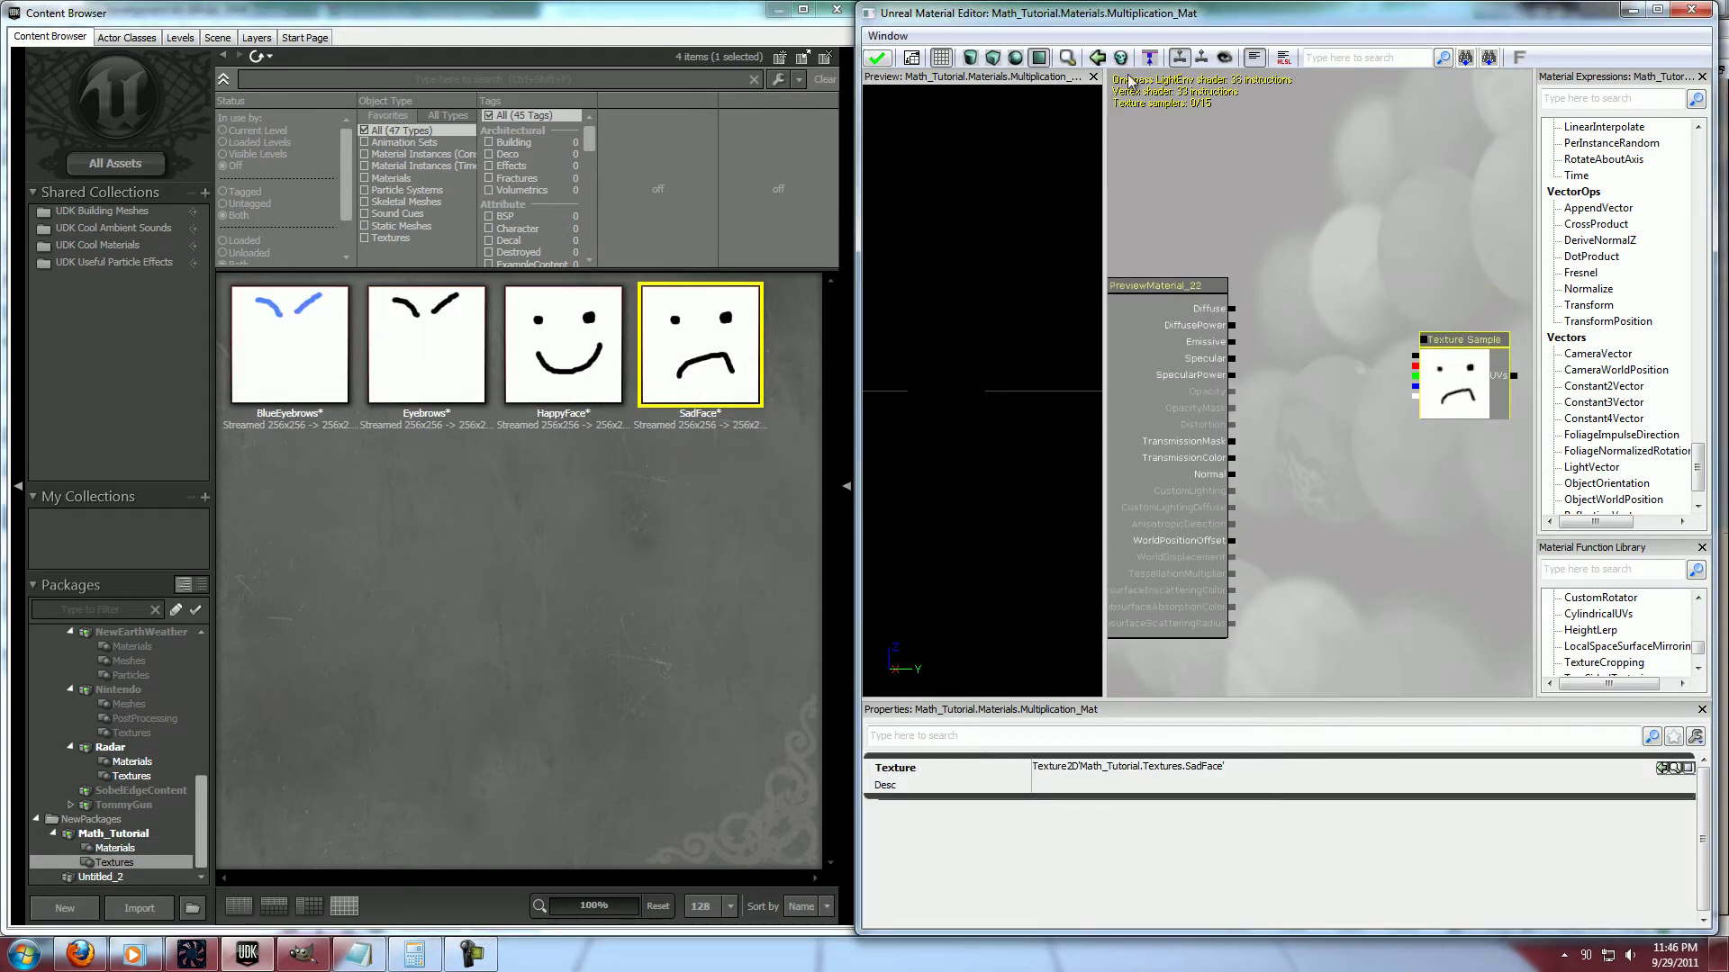
{"action": "left_click_drag", "start_coordinate": [396, 360], "coordinate": [1426, 263]}
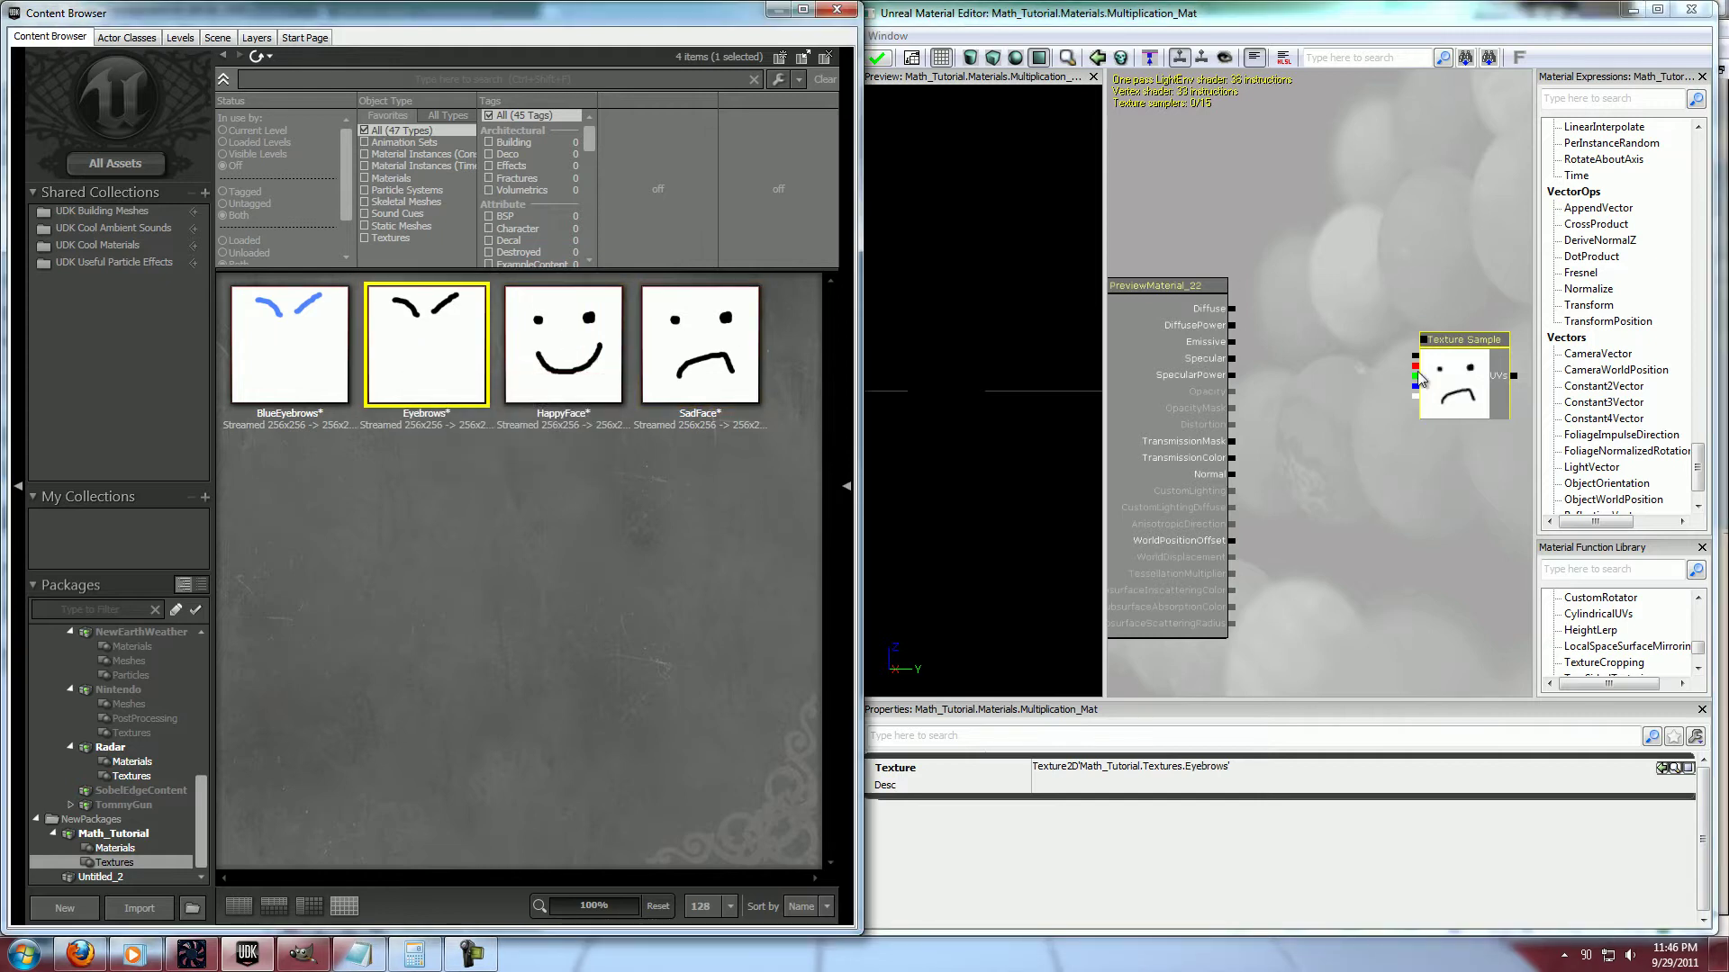
{"action": "left_click_drag", "start_coordinate": [1321, 424], "coordinate": [1240, 375]}
{"action": "left_click", "coordinate": [1386, 336]}
{"action": "left_click", "coordinate": [1389, 257]}
{"action": "left_click_drag", "start_coordinate": [1403, 249], "coordinate": [1395, 415], "text": "ctrl"}
{"action": "left_click", "coordinate": [1395, 347], "text": "ctrl"}
{"action": "left_click_drag", "start_coordinate": [1395, 348], "coordinate": [1419, 283], "text": "ctrl"}
Create a Multiply node, connect its output to Diffuse, and feed the SadFace and Eyebrows samples into its two inputs
{"action": "left_click", "coordinate": [1219, 300]}
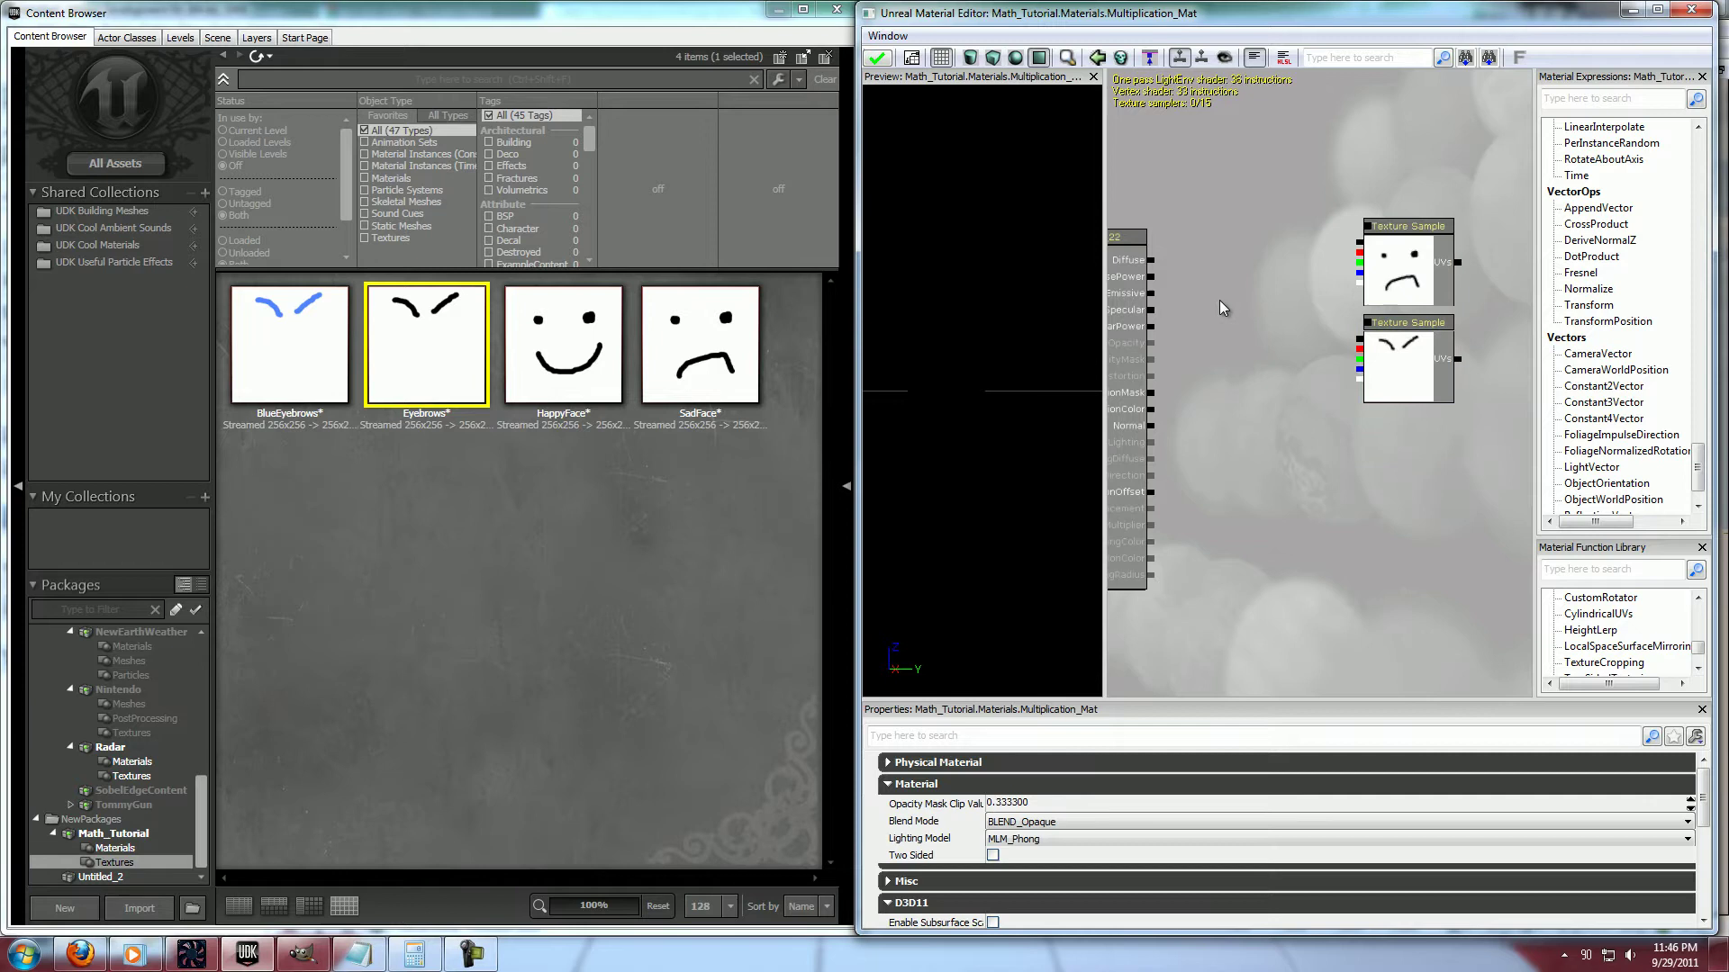
{"action": "left_click", "coordinate": [1219, 290]}
{"action": "left_click_drag", "start_coordinate": [1263, 332], "coordinate": [1152, 260]}
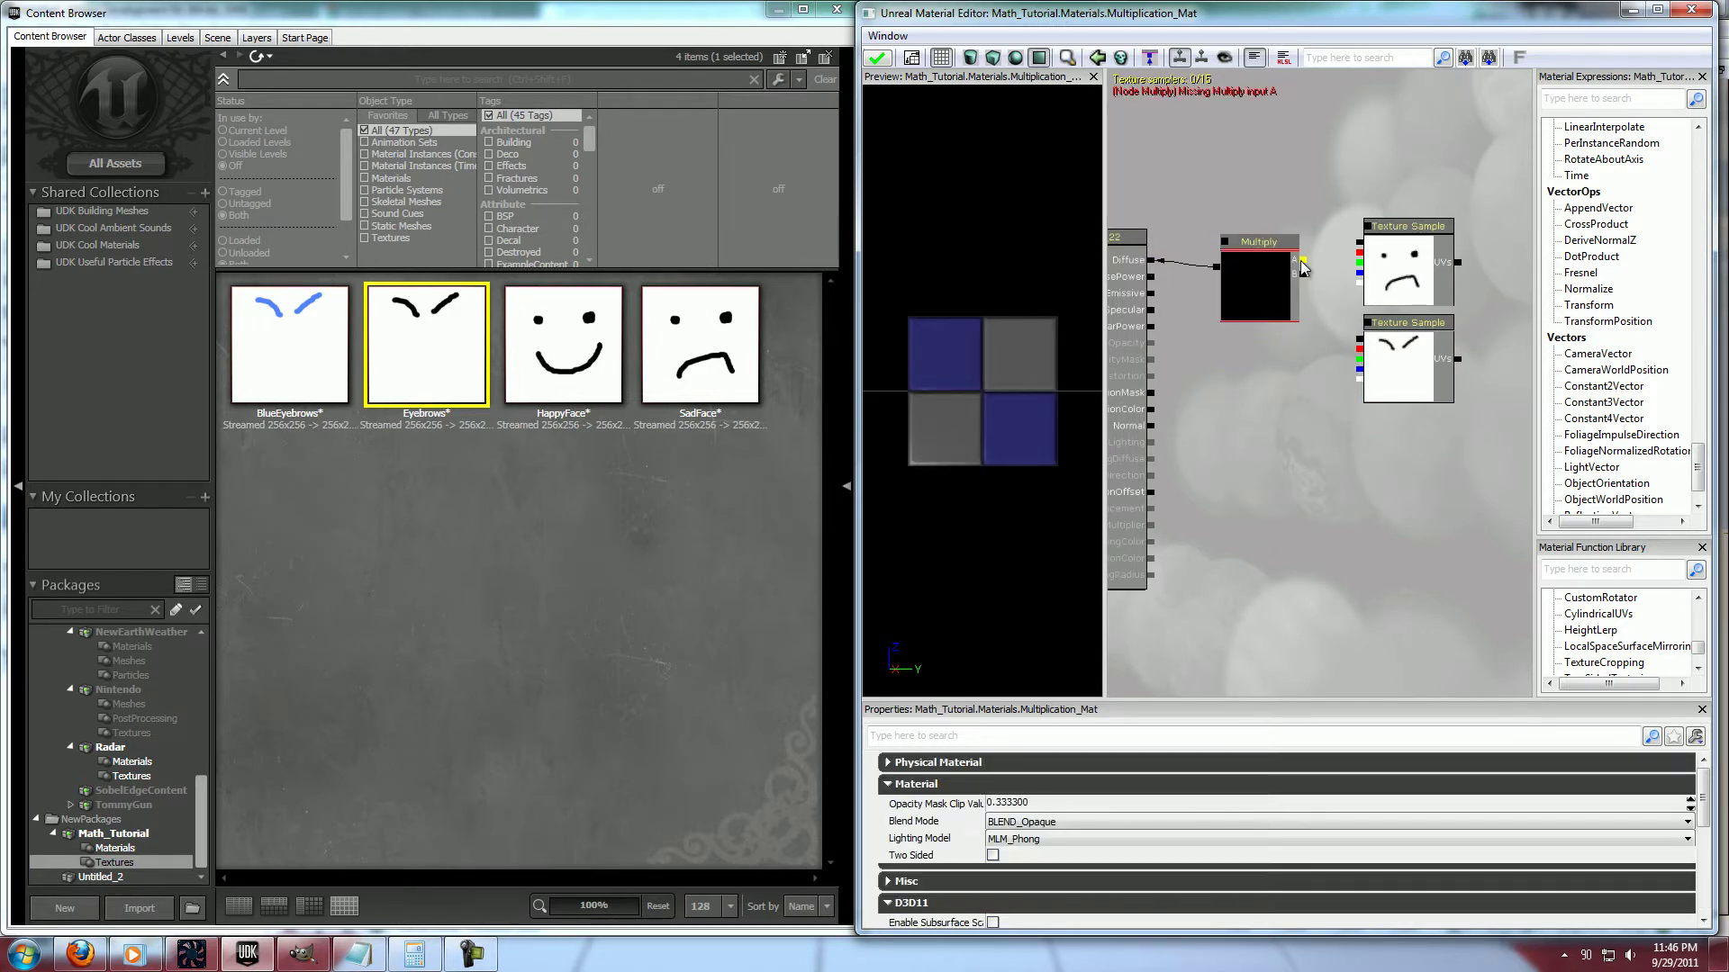
{"action": "left_click_drag", "start_coordinate": [1301, 261], "coordinate": [1358, 339]}
{"action": "left_click_drag", "start_coordinate": [1056, 491], "coordinate": [1078, 515]}
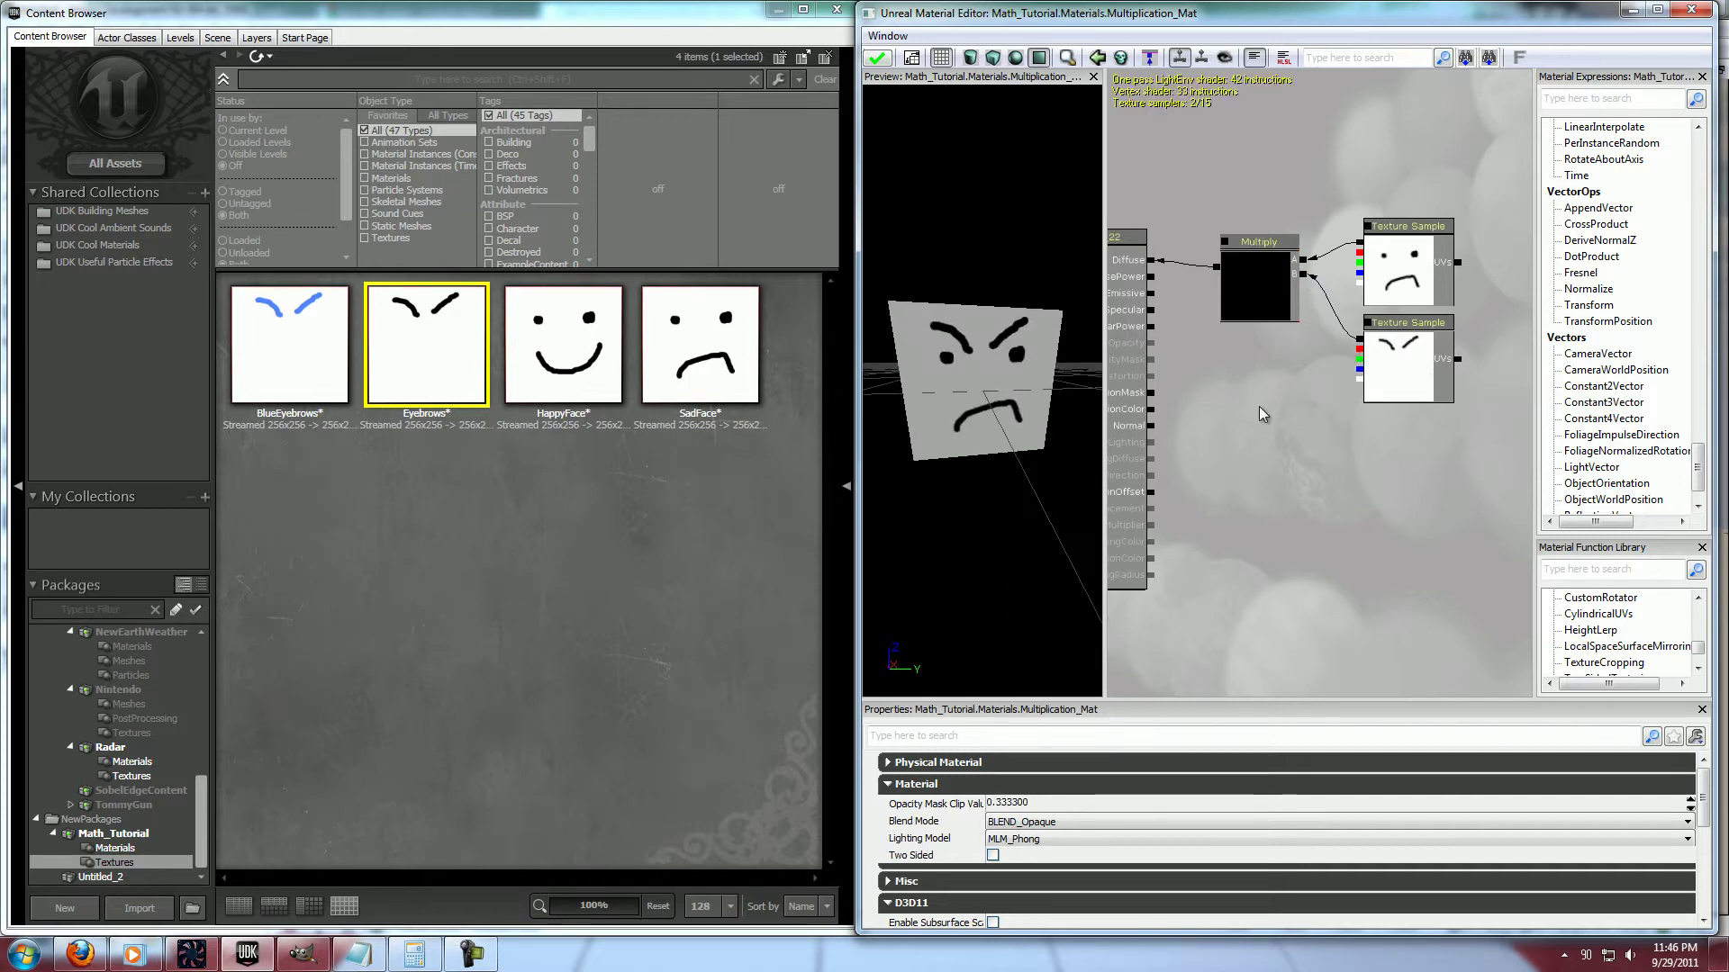
Apply the changes to Multiplication_Mat, close its editor and return to the Math_Tutorial package's Materials group
{"action": "left_click_drag", "start_coordinate": [1439, 436], "coordinate": [1415, 501]}
{"action": "scroll", "coordinate": [1368, 351], "scroll_direction": "up", "scroll_amount": 2}
{"action": "left_click_drag", "start_coordinate": [944, 376], "coordinate": [868, 335]}
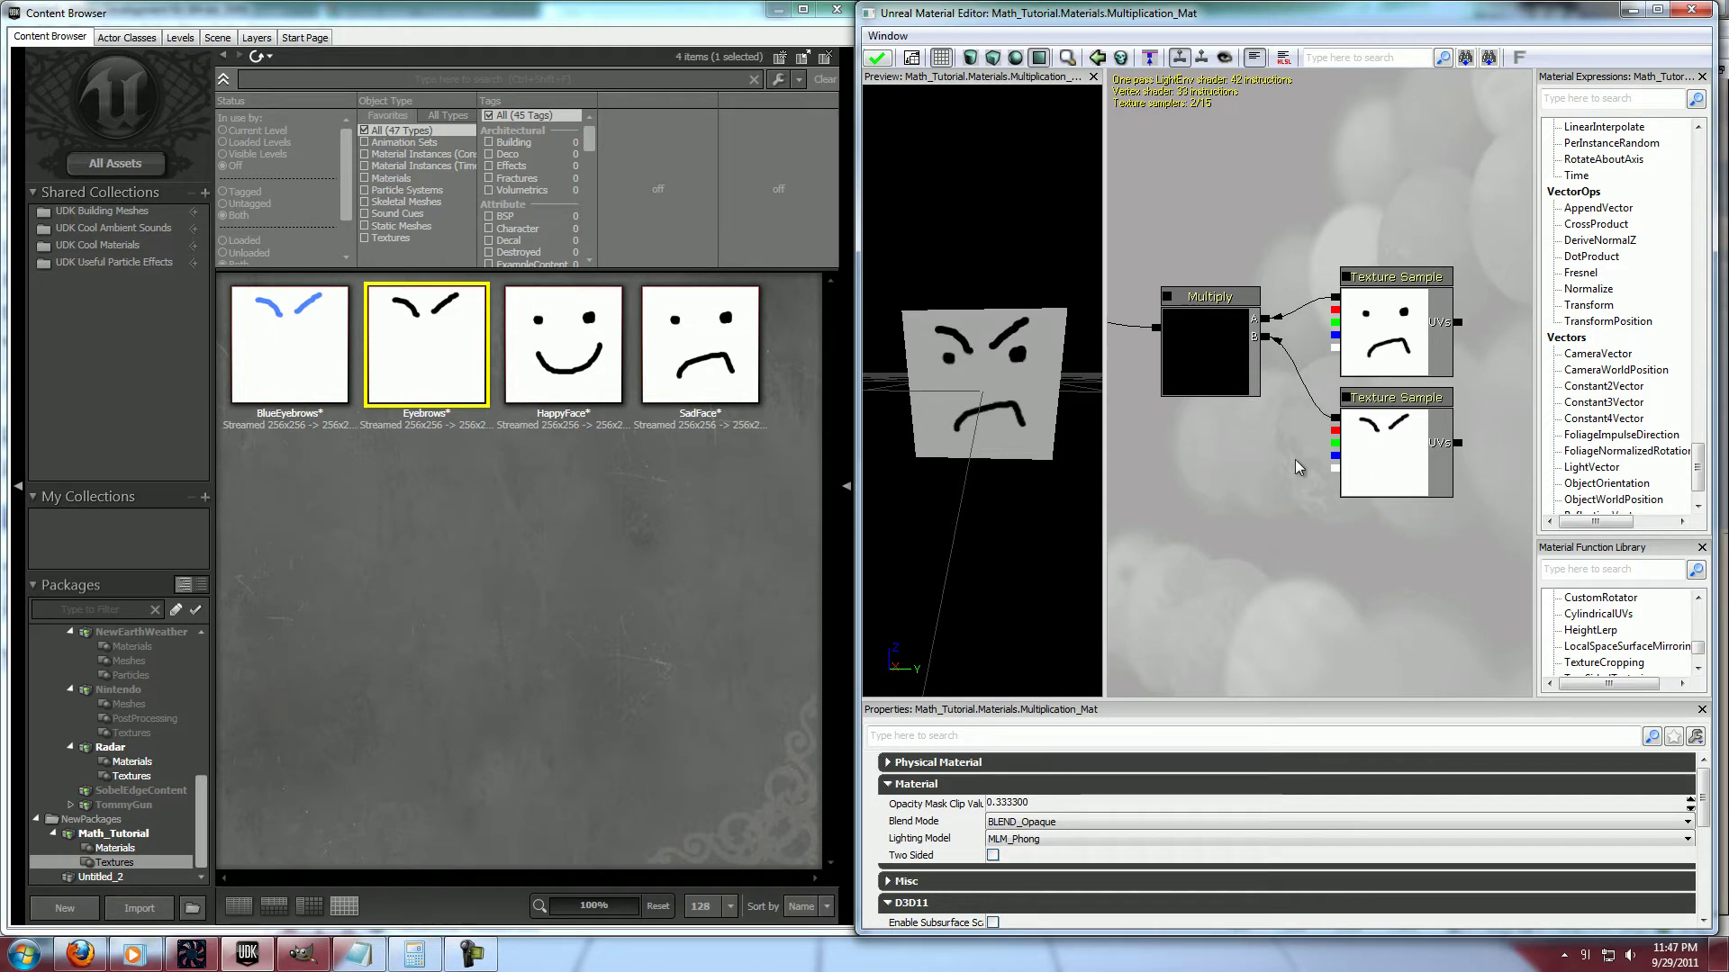
{"action": "scroll", "coordinate": [1008, 356], "scroll_direction": "up", "scroll_amount": 6}
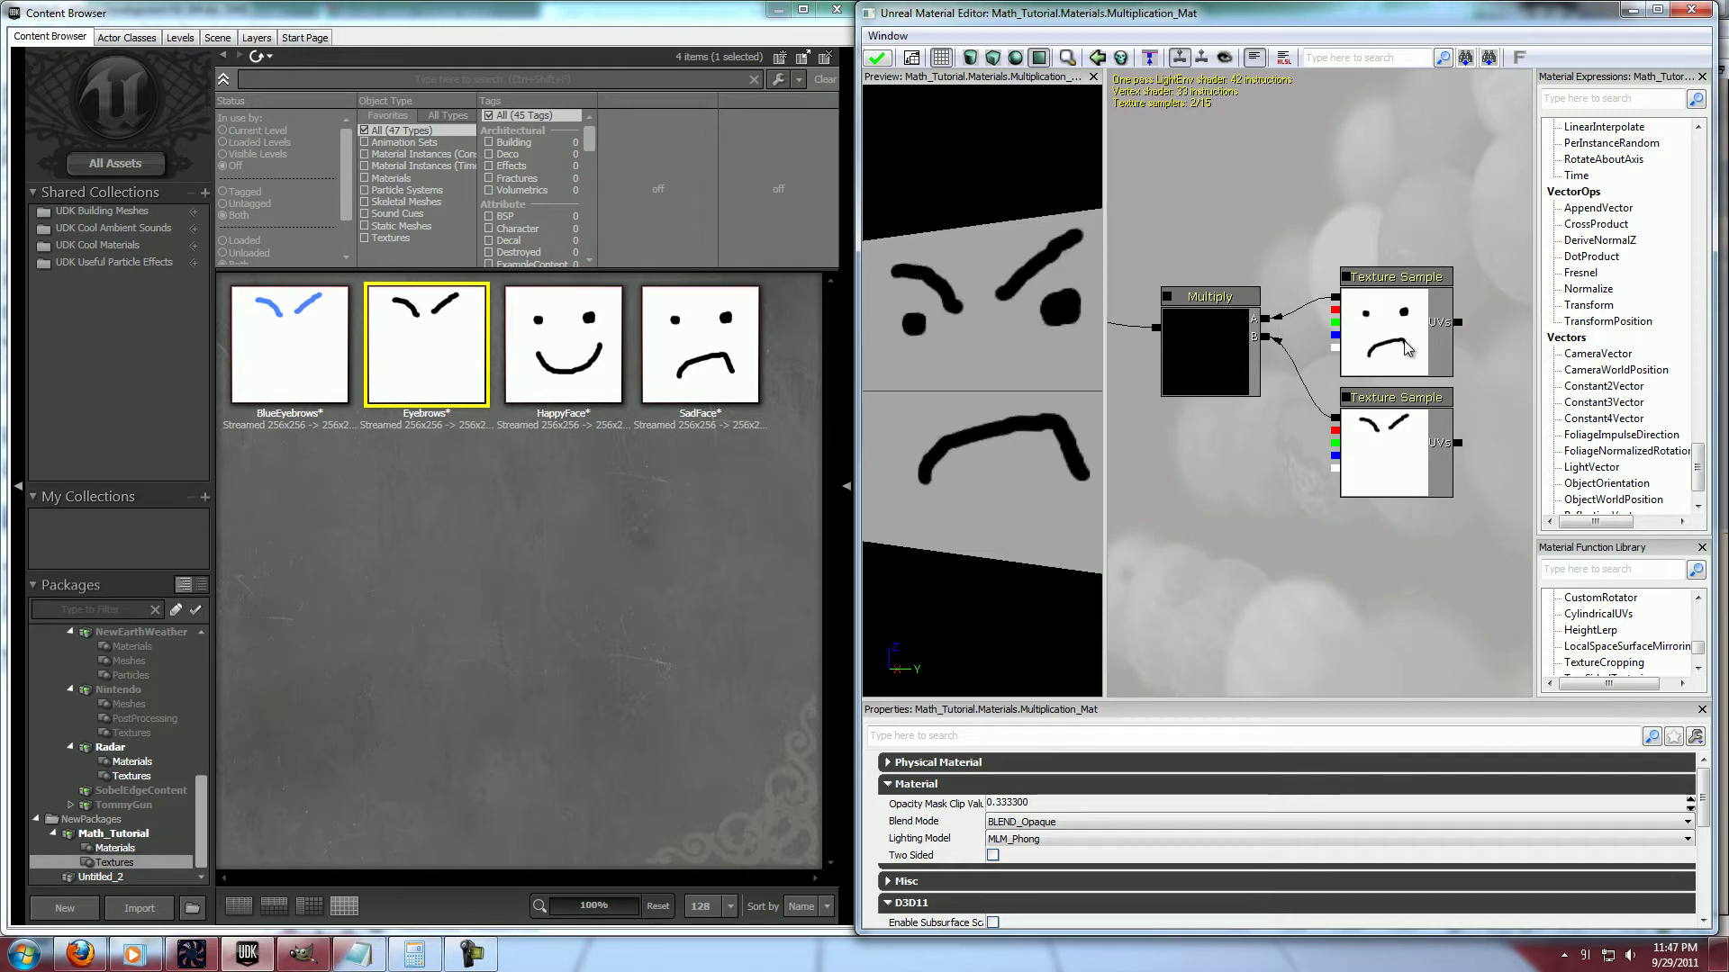
{"action": "left_click_drag", "start_coordinate": [1022, 430], "coordinate": [1067, 429]}
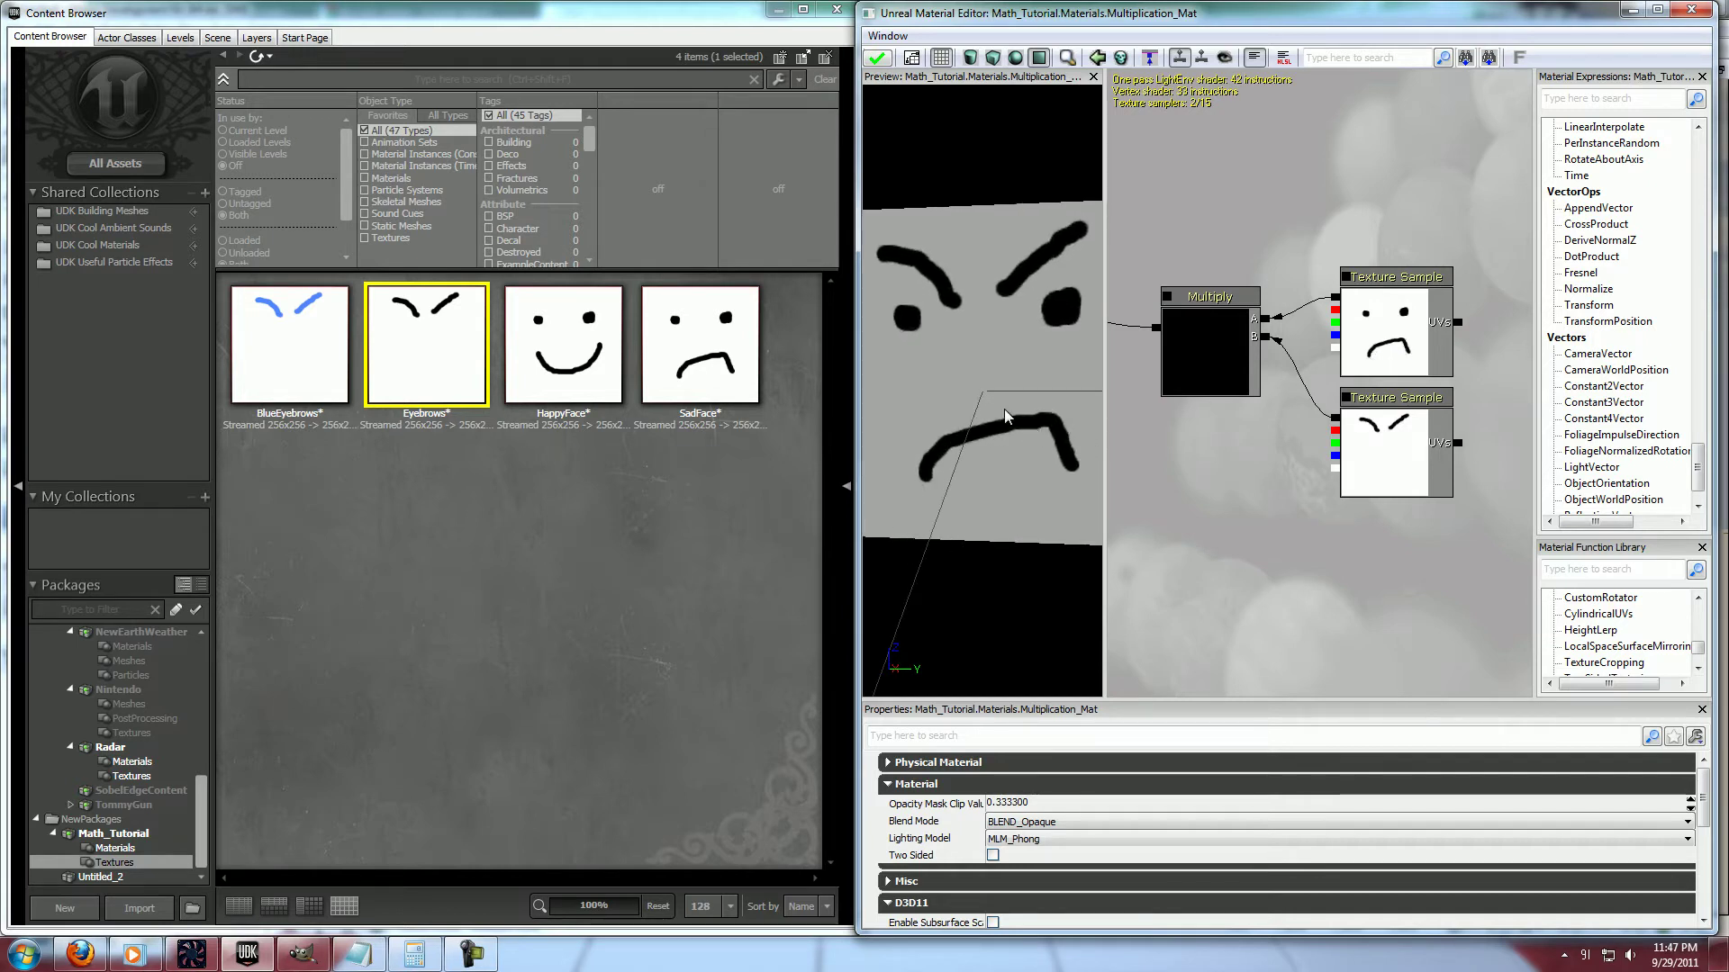
{"action": "left_click", "coordinate": [879, 60]}
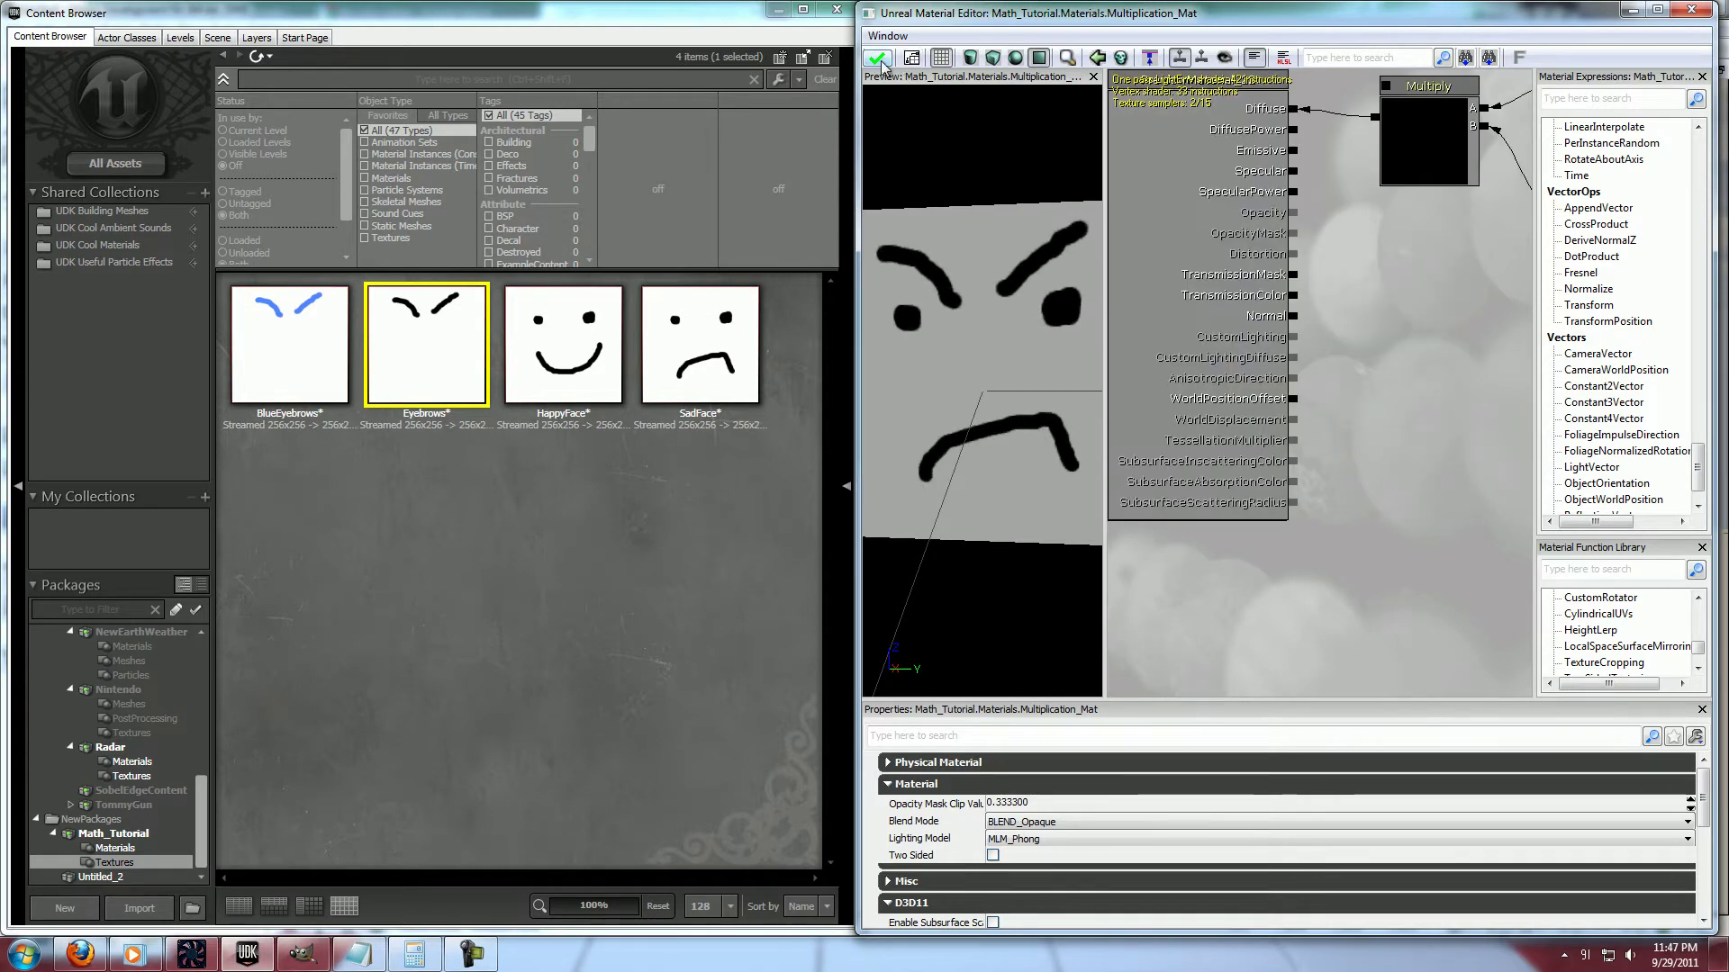
{"action": "scroll", "coordinate": [1212, 479], "scroll_direction": "down", "scroll_amount": 4}
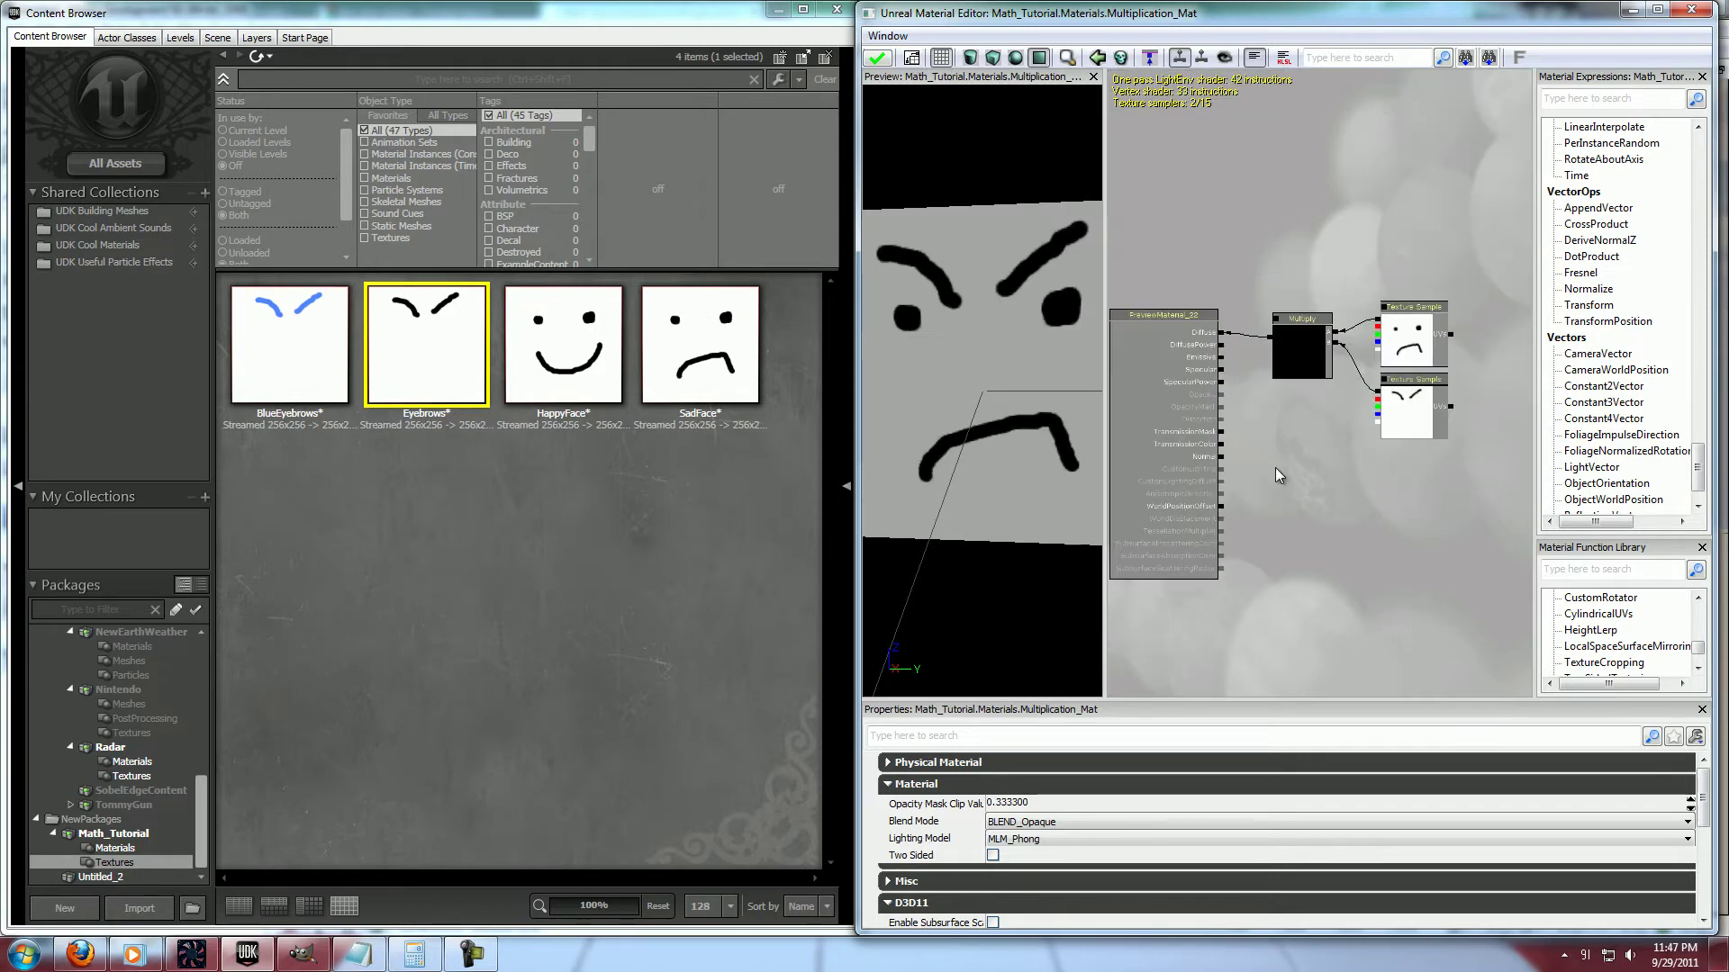
{"action": "left_click", "coordinate": [879, 59]}
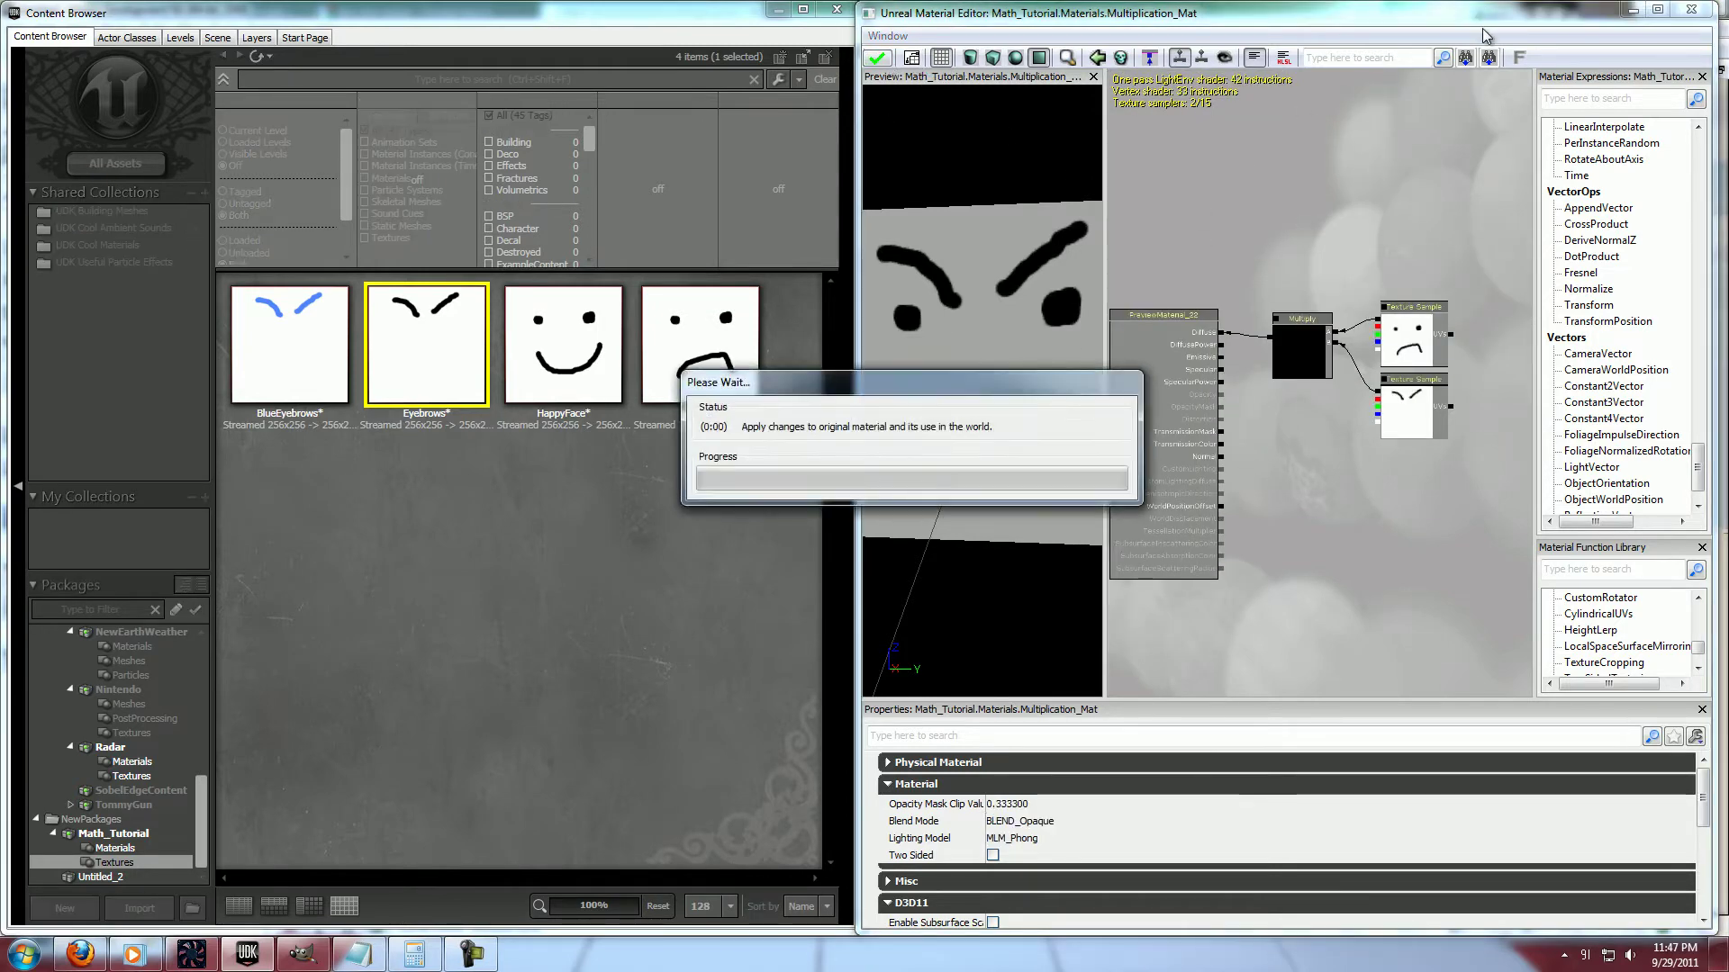
{"action": "left_click", "coordinate": [1689, 11]}
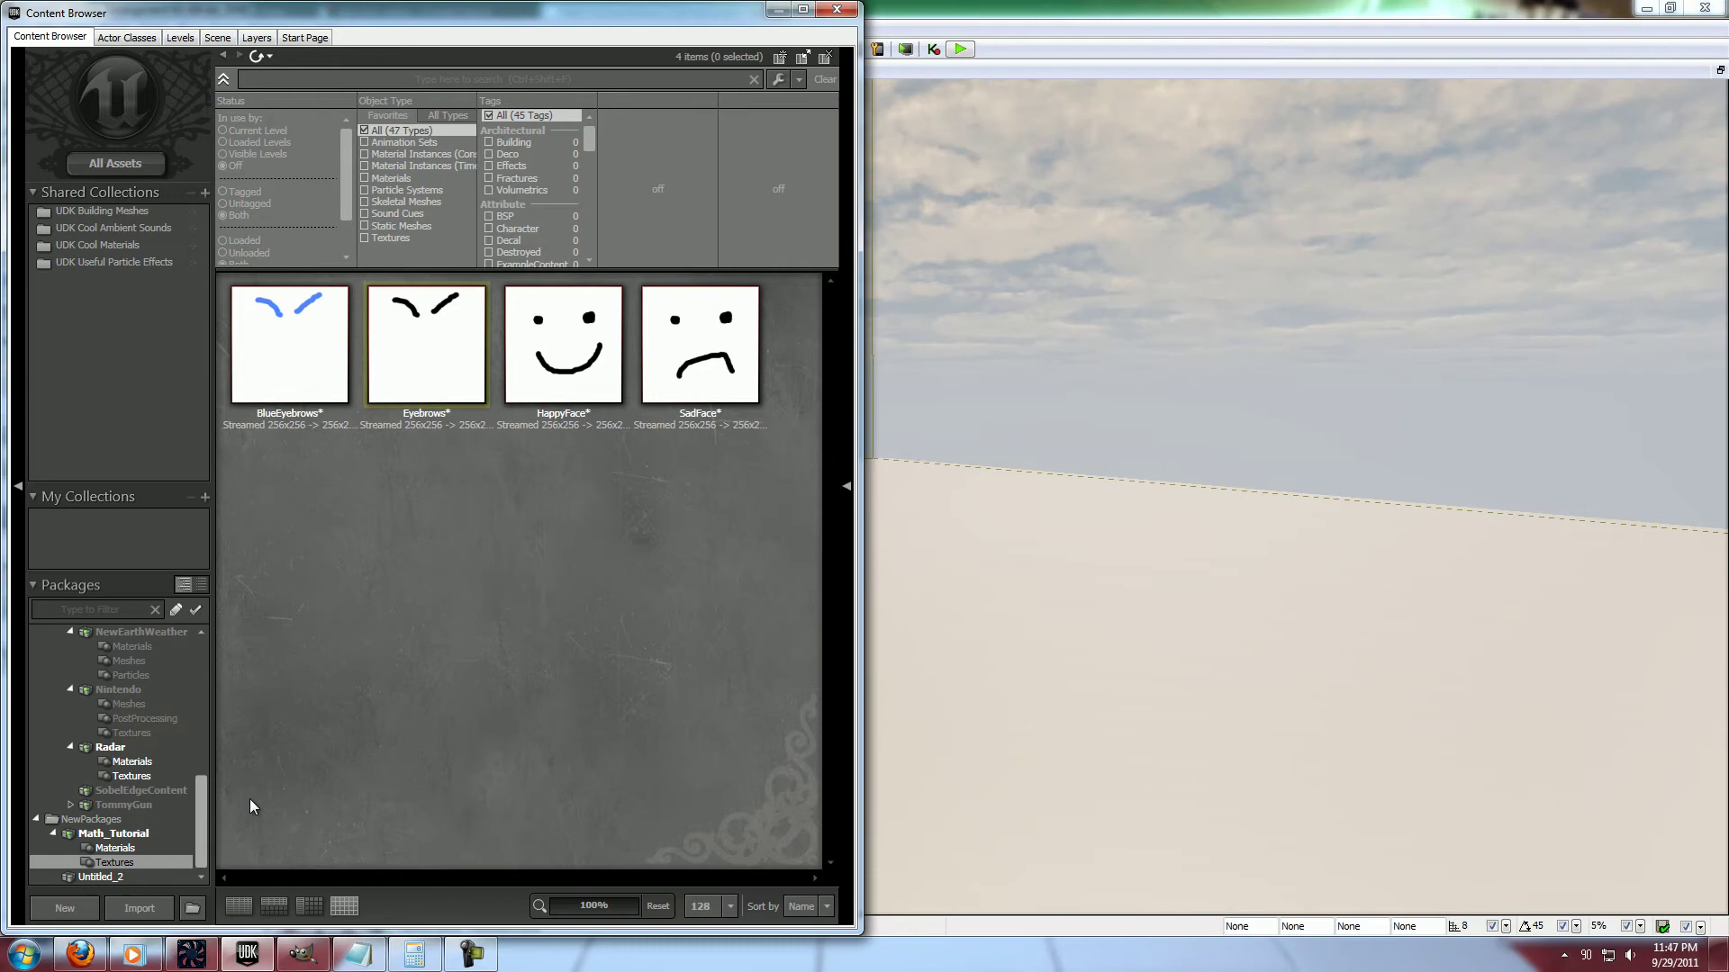
{"action": "left_click", "coordinate": [149, 834]}
{"action": "left_click", "coordinate": [181, 848]}
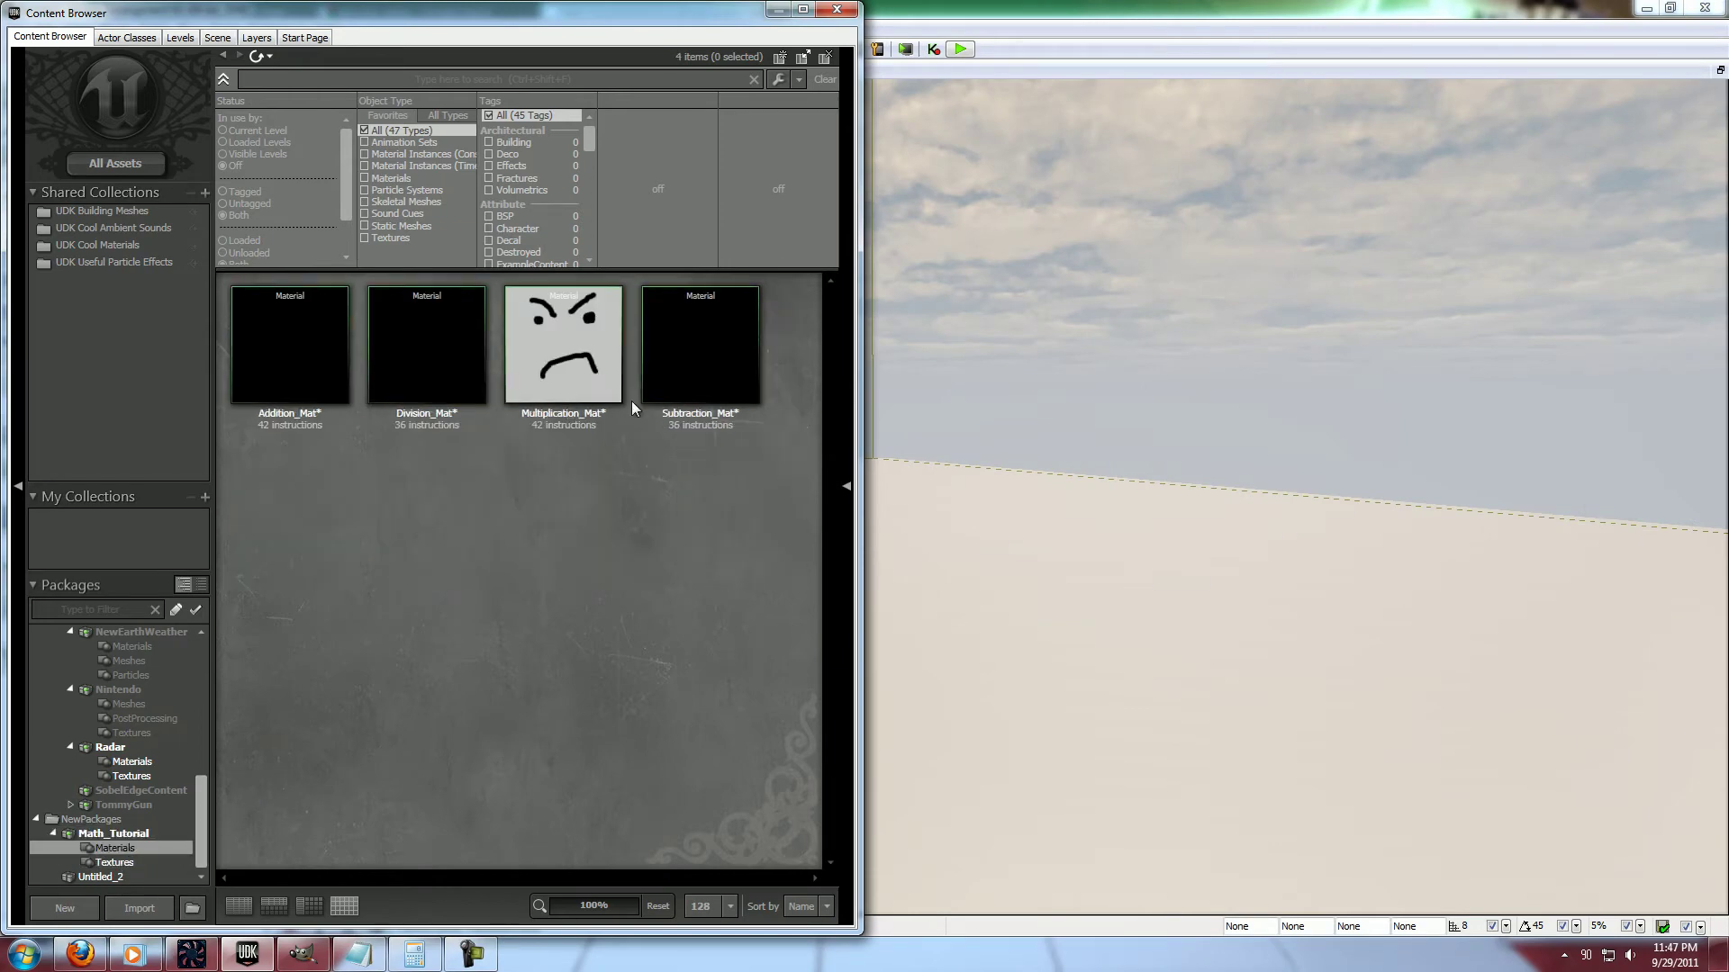
Open Subtraction_Mat and add the HappyFace and Eyebrows textures to its graph as texture samples, with HappyFace above
{"action": "double_click", "coordinate": [689, 366]}
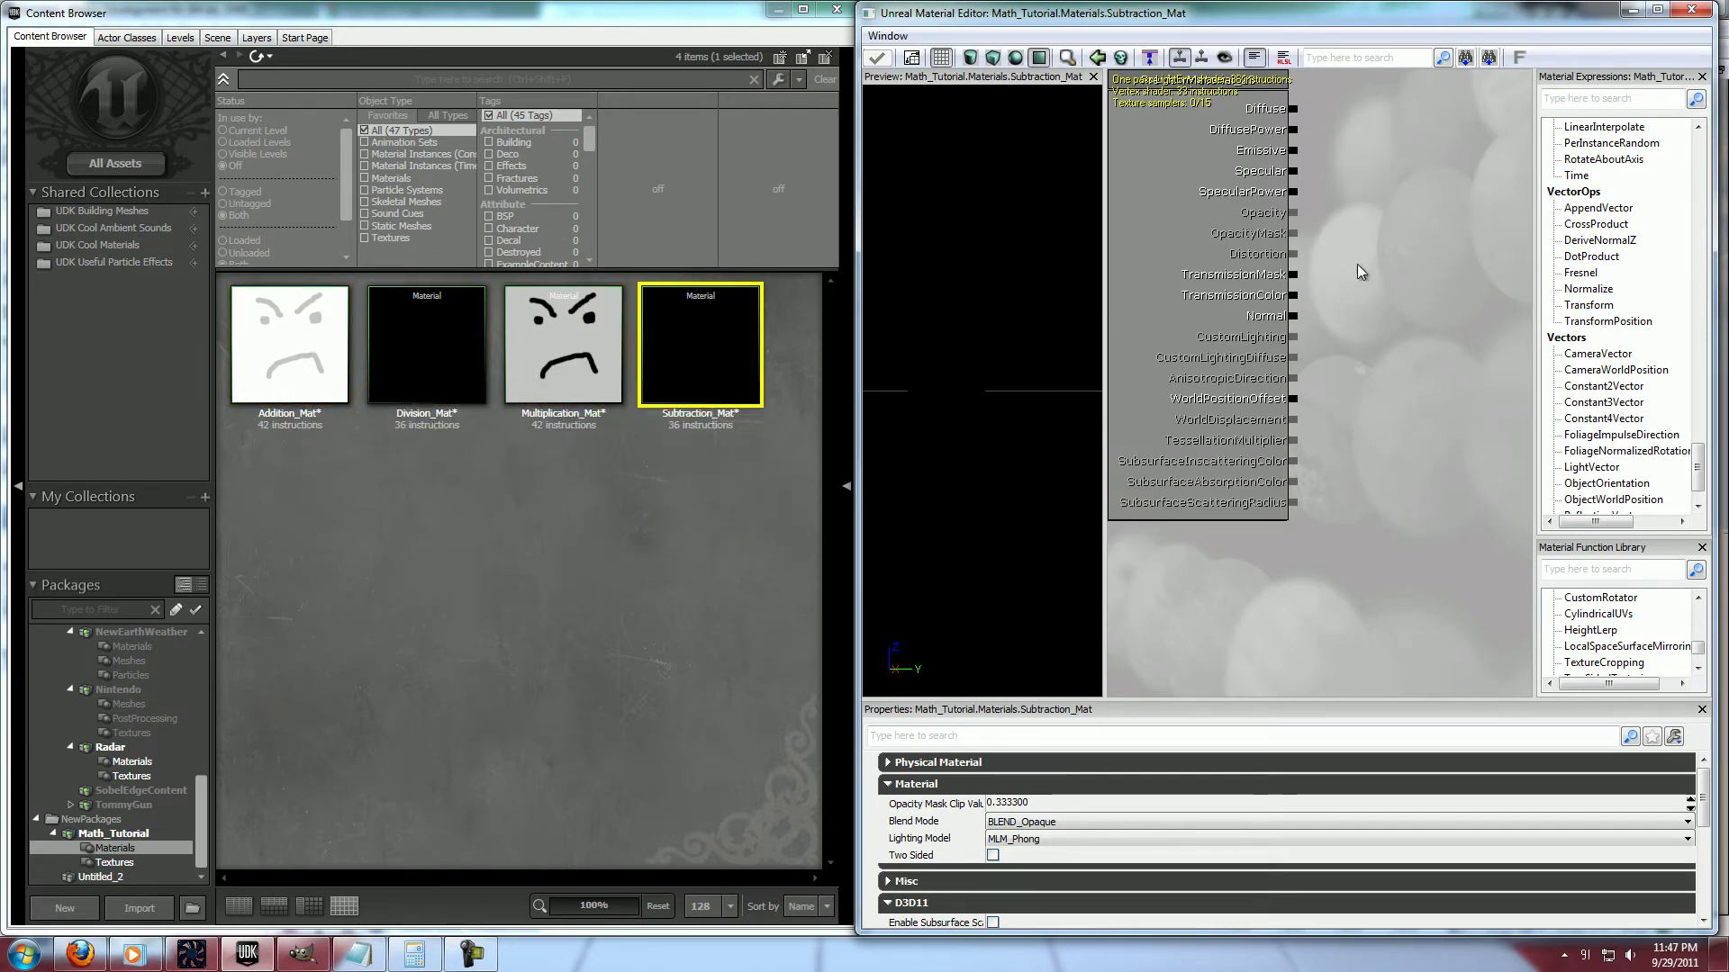
{"action": "left_click_drag", "start_coordinate": [1358, 263], "coordinate": [1296, 343]}
{"action": "left_click", "coordinate": [115, 862]}
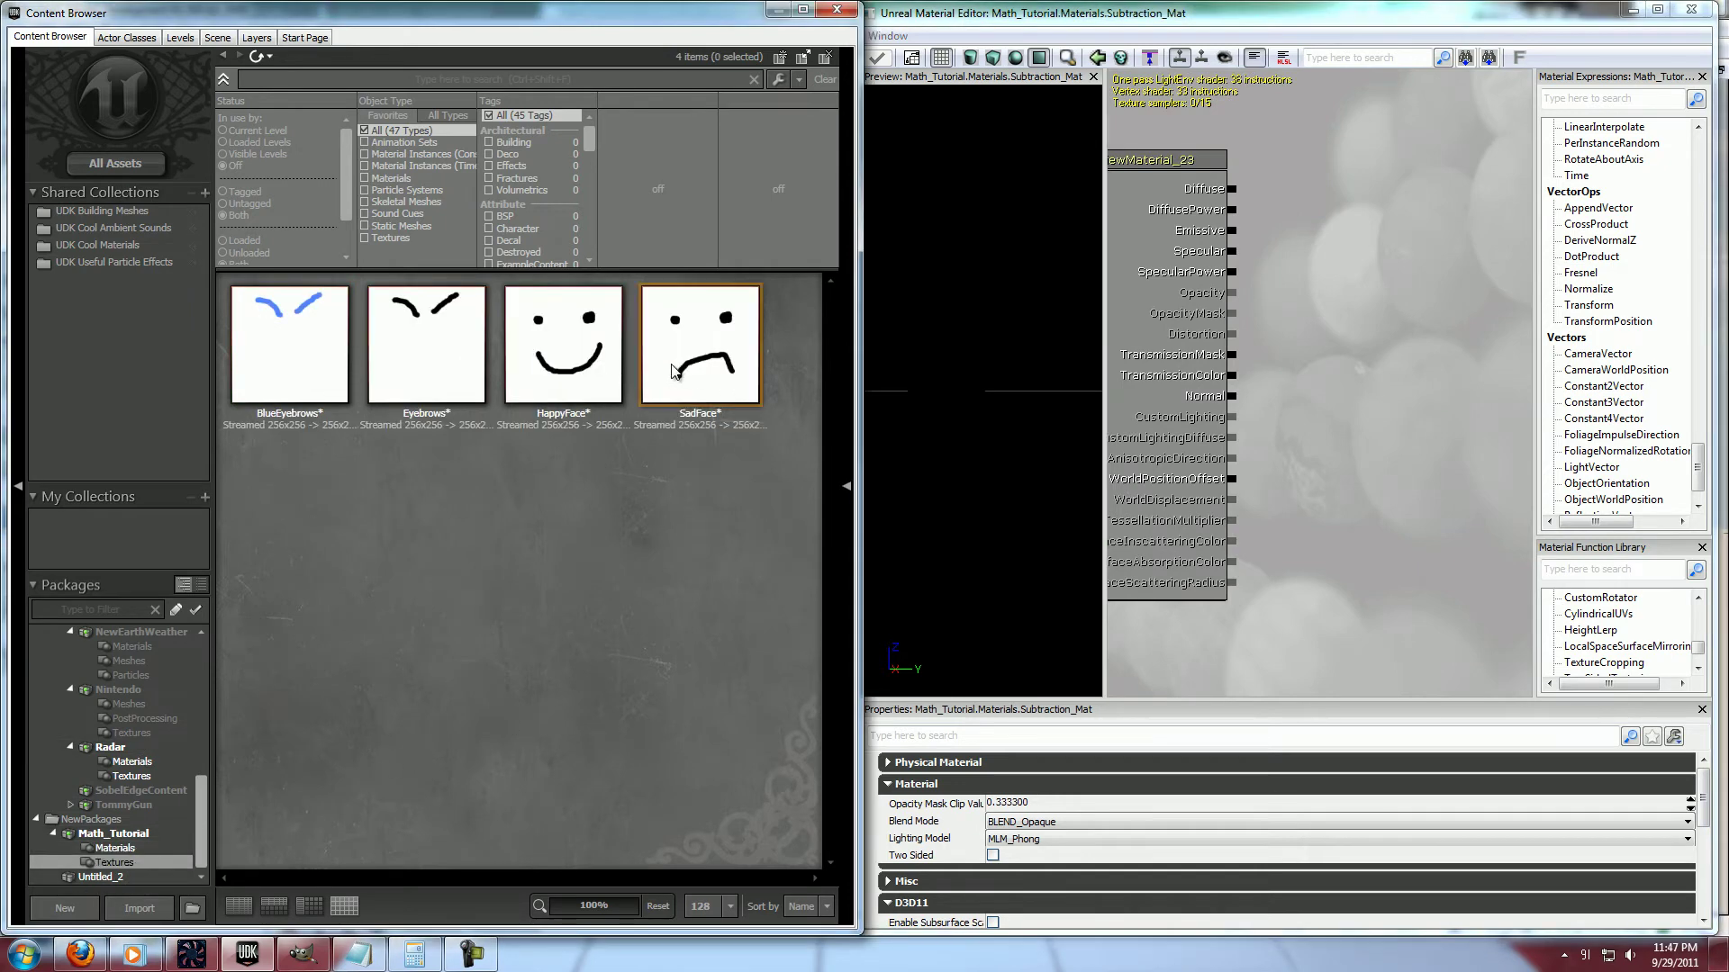
{"action": "left_click_drag", "start_coordinate": [567, 347], "coordinate": [1416, 376]}
{"action": "scroll", "coordinate": [1329, 347], "scroll_direction": "down", "scroll_amount": 2}
{"action": "left_click_drag", "start_coordinate": [1279, 366], "coordinate": [1340, 362]}
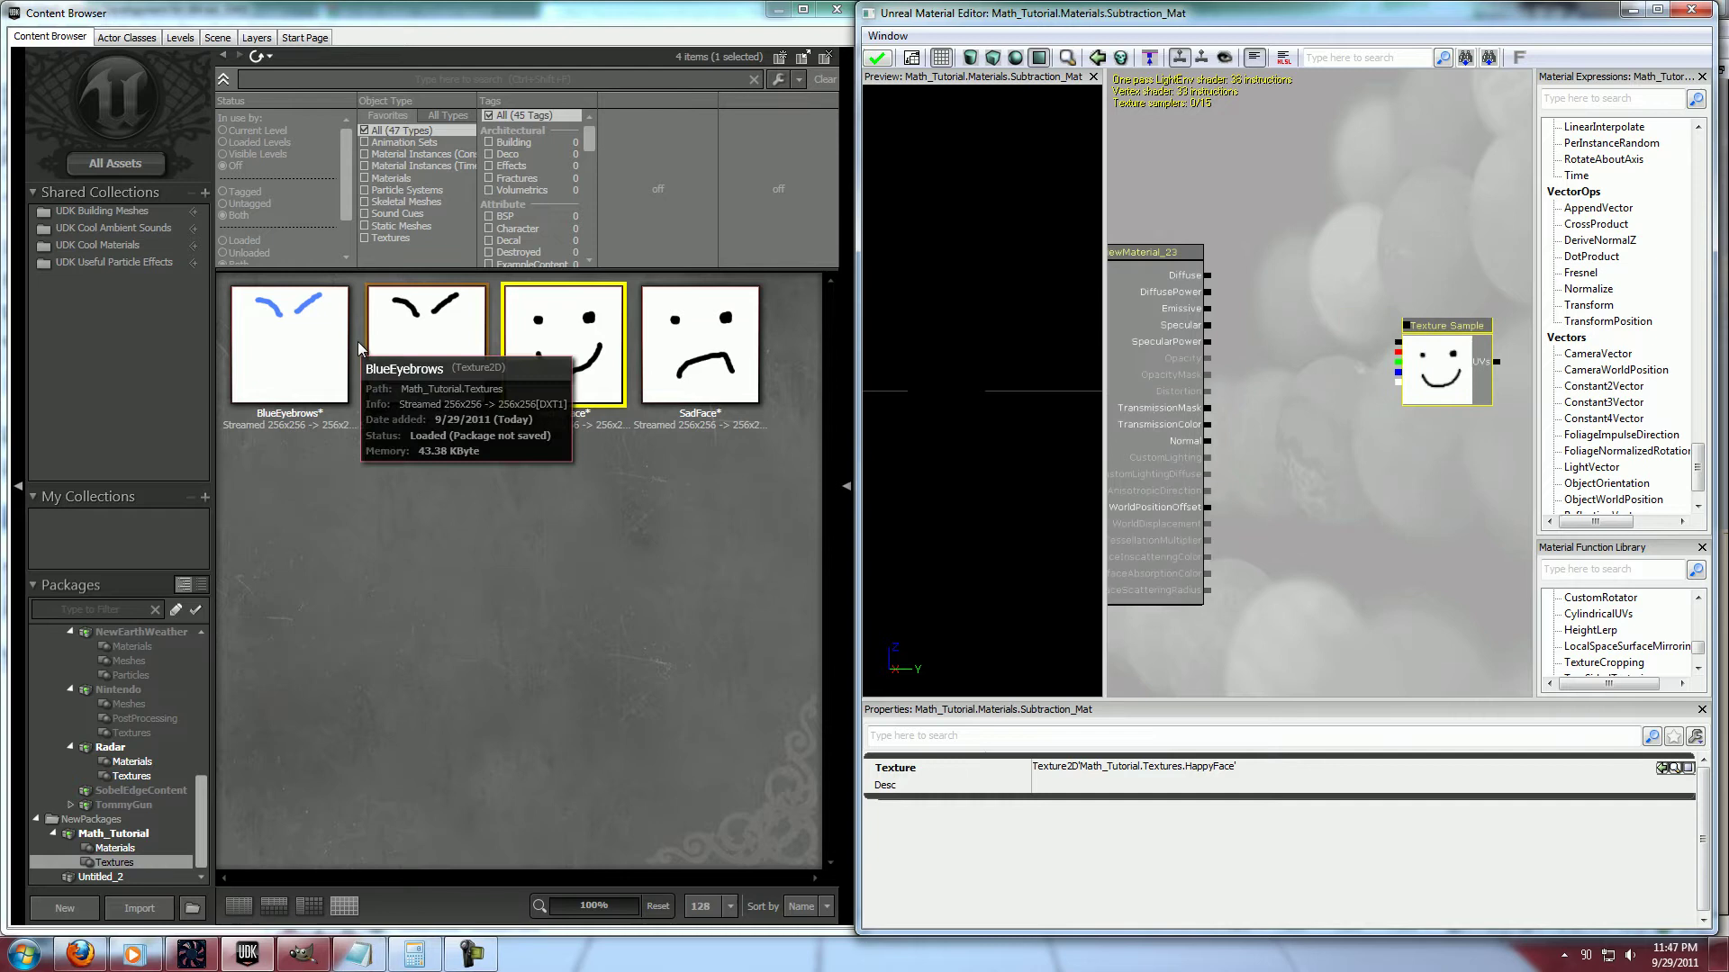
{"action": "left_click_drag", "start_coordinate": [425, 347], "coordinate": [1416, 239]}
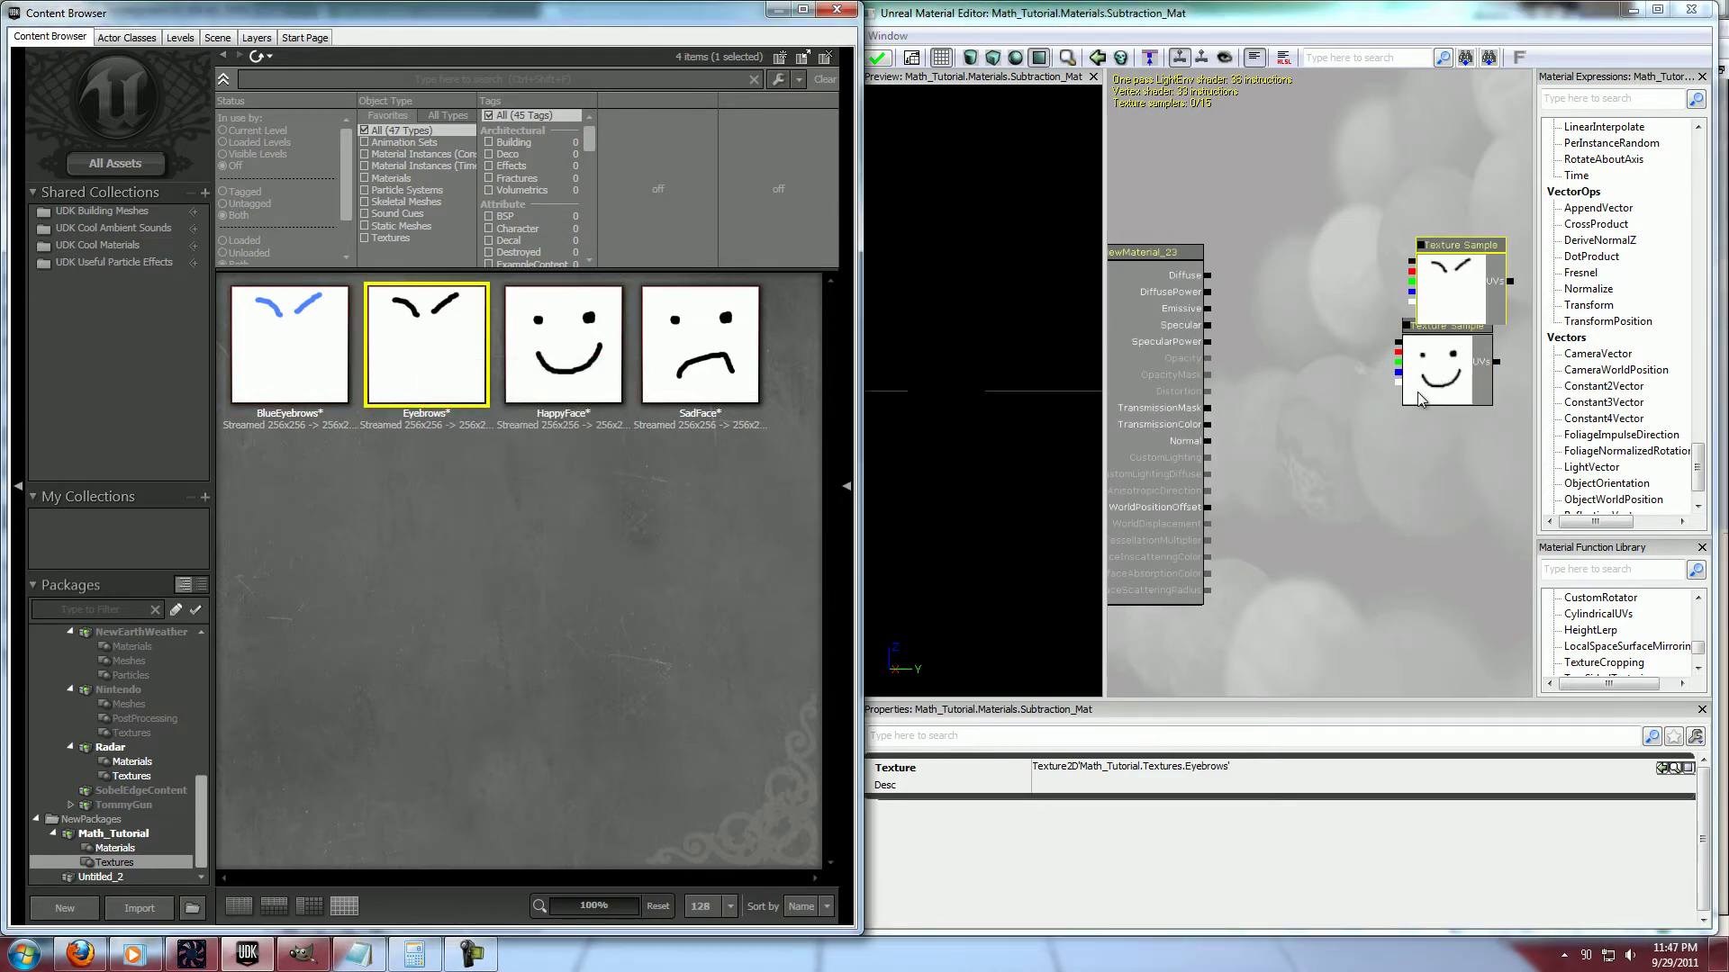
{"action": "left_click_drag", "start_coordinate": [1417, 392], "coordinate": [1331, 440]}
{"action": "left_click_drag", "start_coordinate": [1374, 334], "coordinate": [1346, 257], "text": "ctrl"}
{"action": "left_click", "coordinate": [1320, 375]}
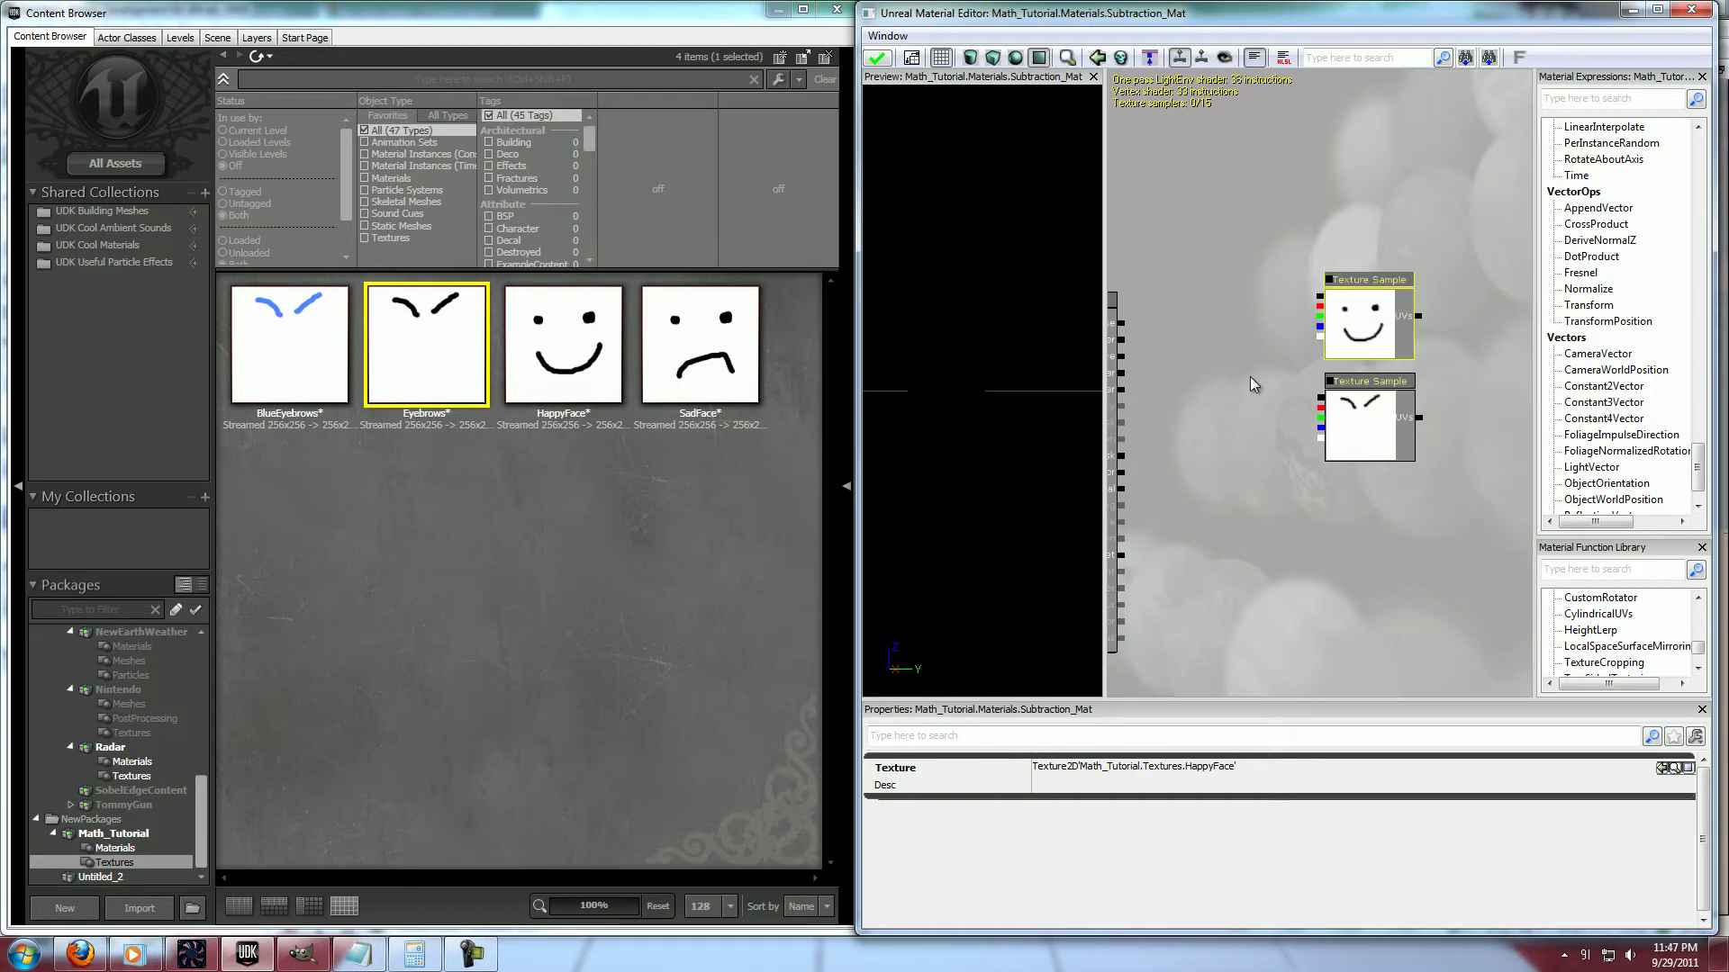
{"action": "left_click_drag", "start_coordinate": [1254, 378], "coordinate": [1349, 335]}
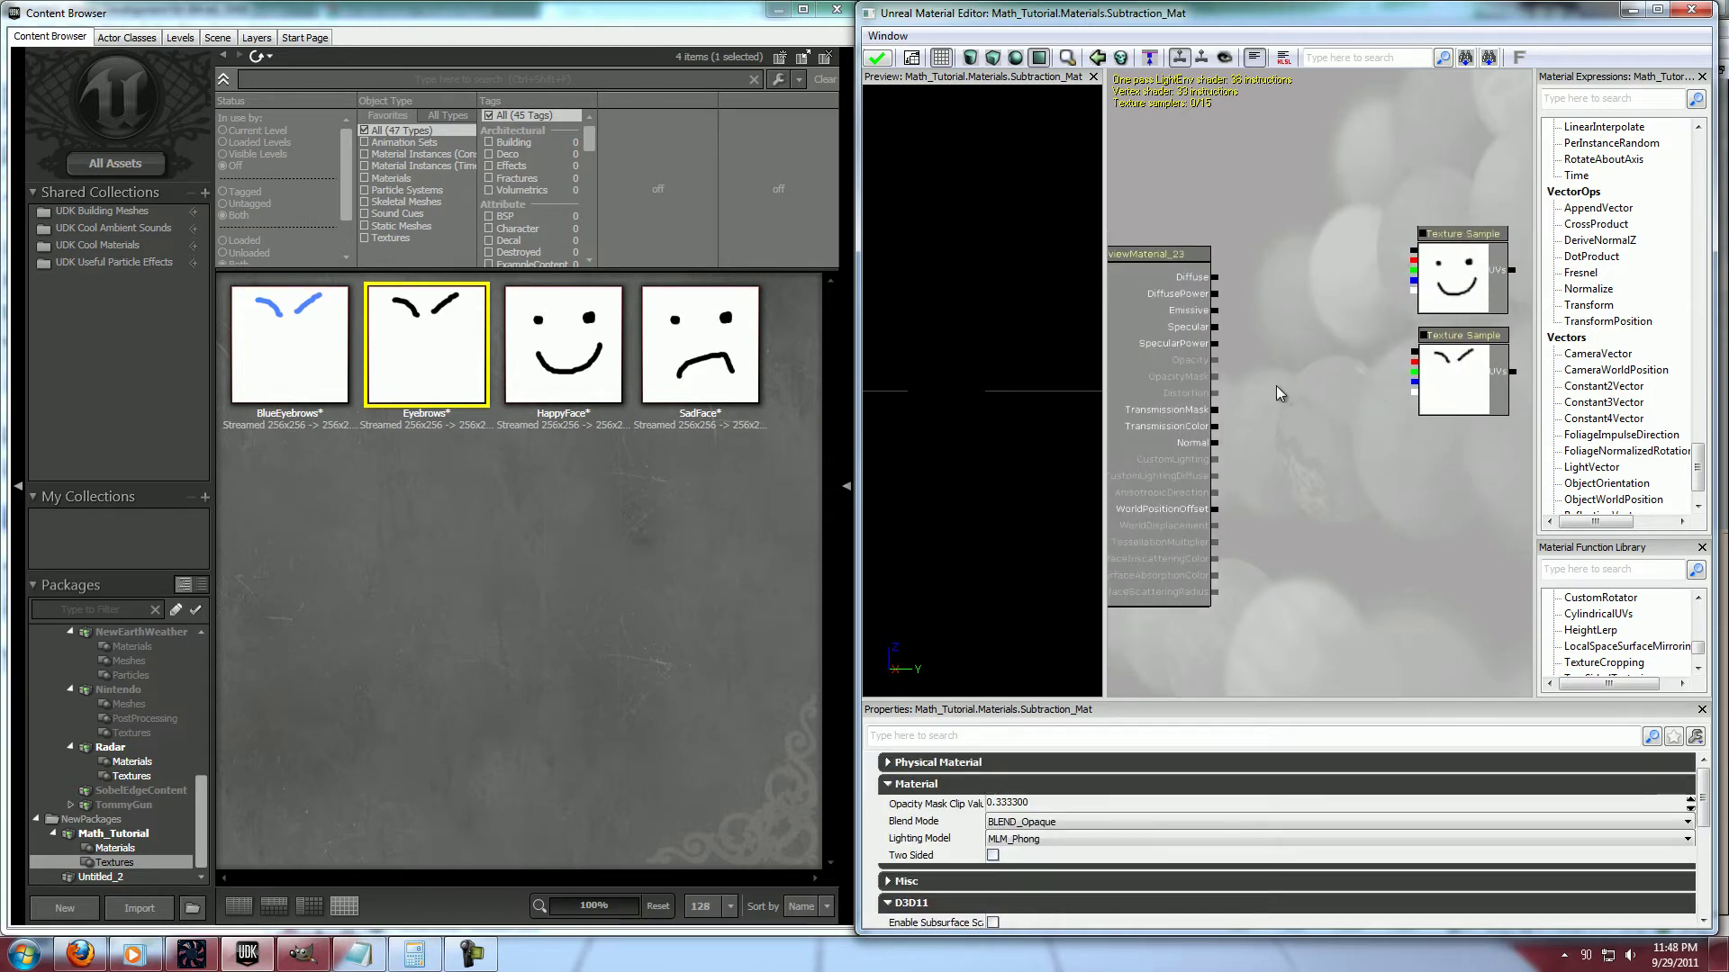
Create a Subtract node, feed HappyFace into input A and Eyebrows into input B, and connect its output to Diffuse
{"action": "left_click", "coordinate": [1604, 99]}
{"action": "type", "text": "subtra"}
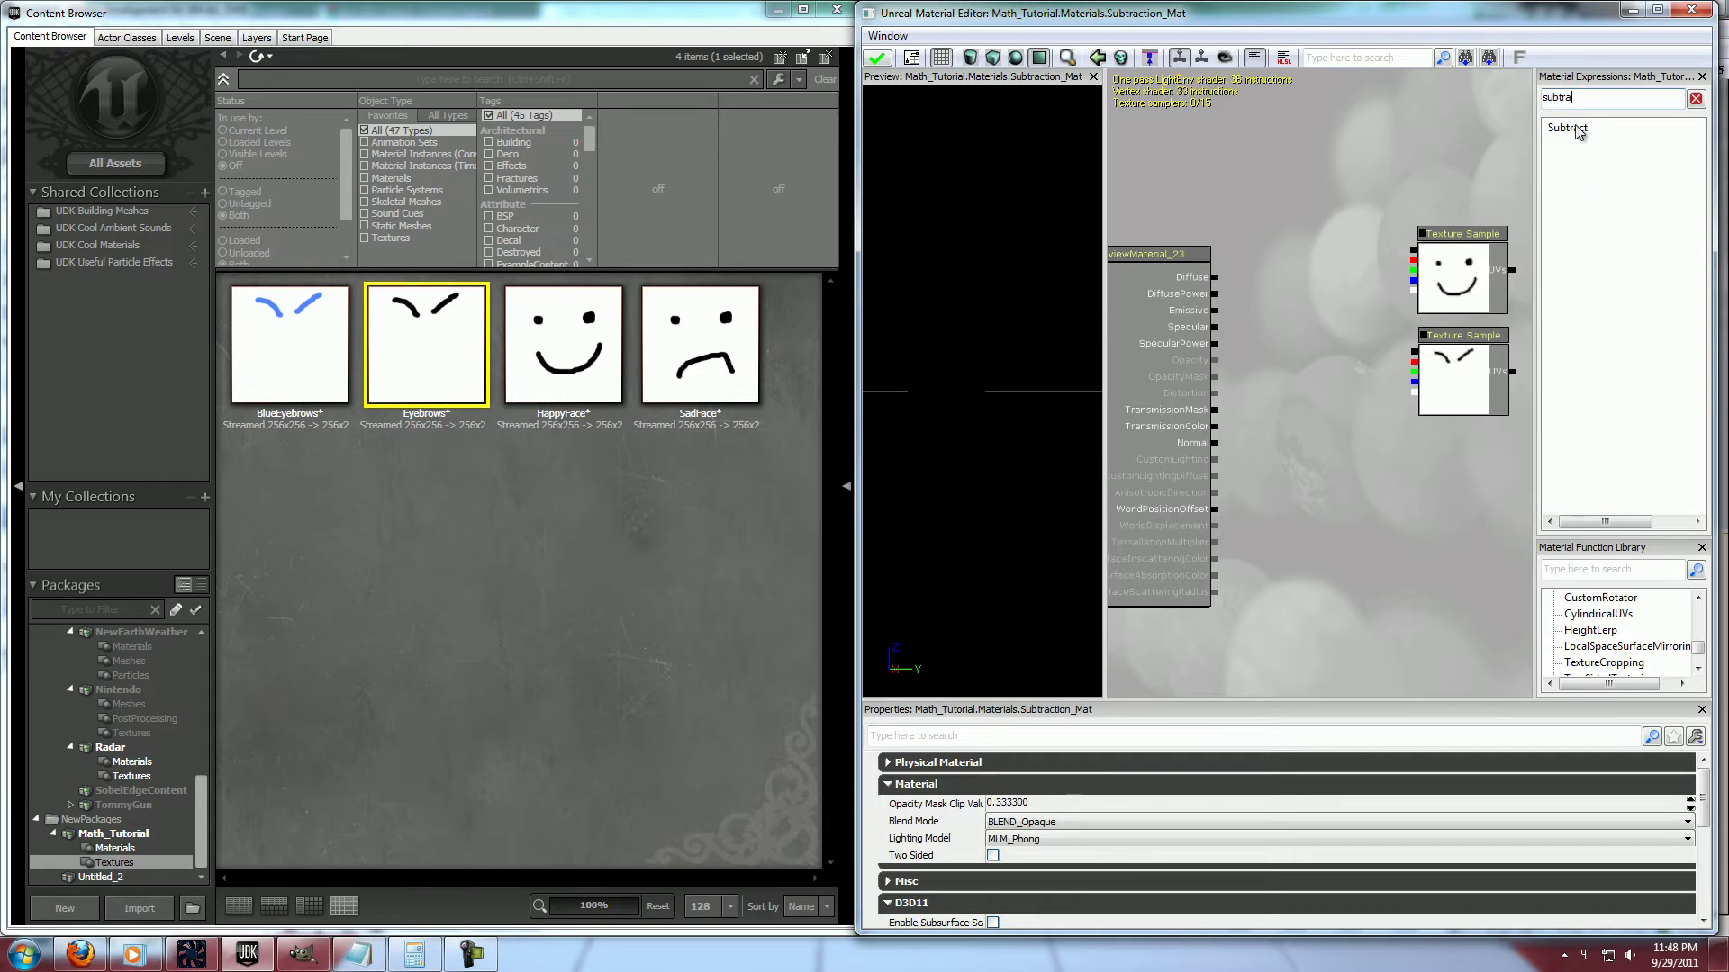
{"action": "left_click_drag", "start_coordinate": [1577, 132], "coordinate": [1325, 305]}
{"action": "left_click_drag", "start_coordinate": [1413, 252], "coordinate": [1413, 352]}
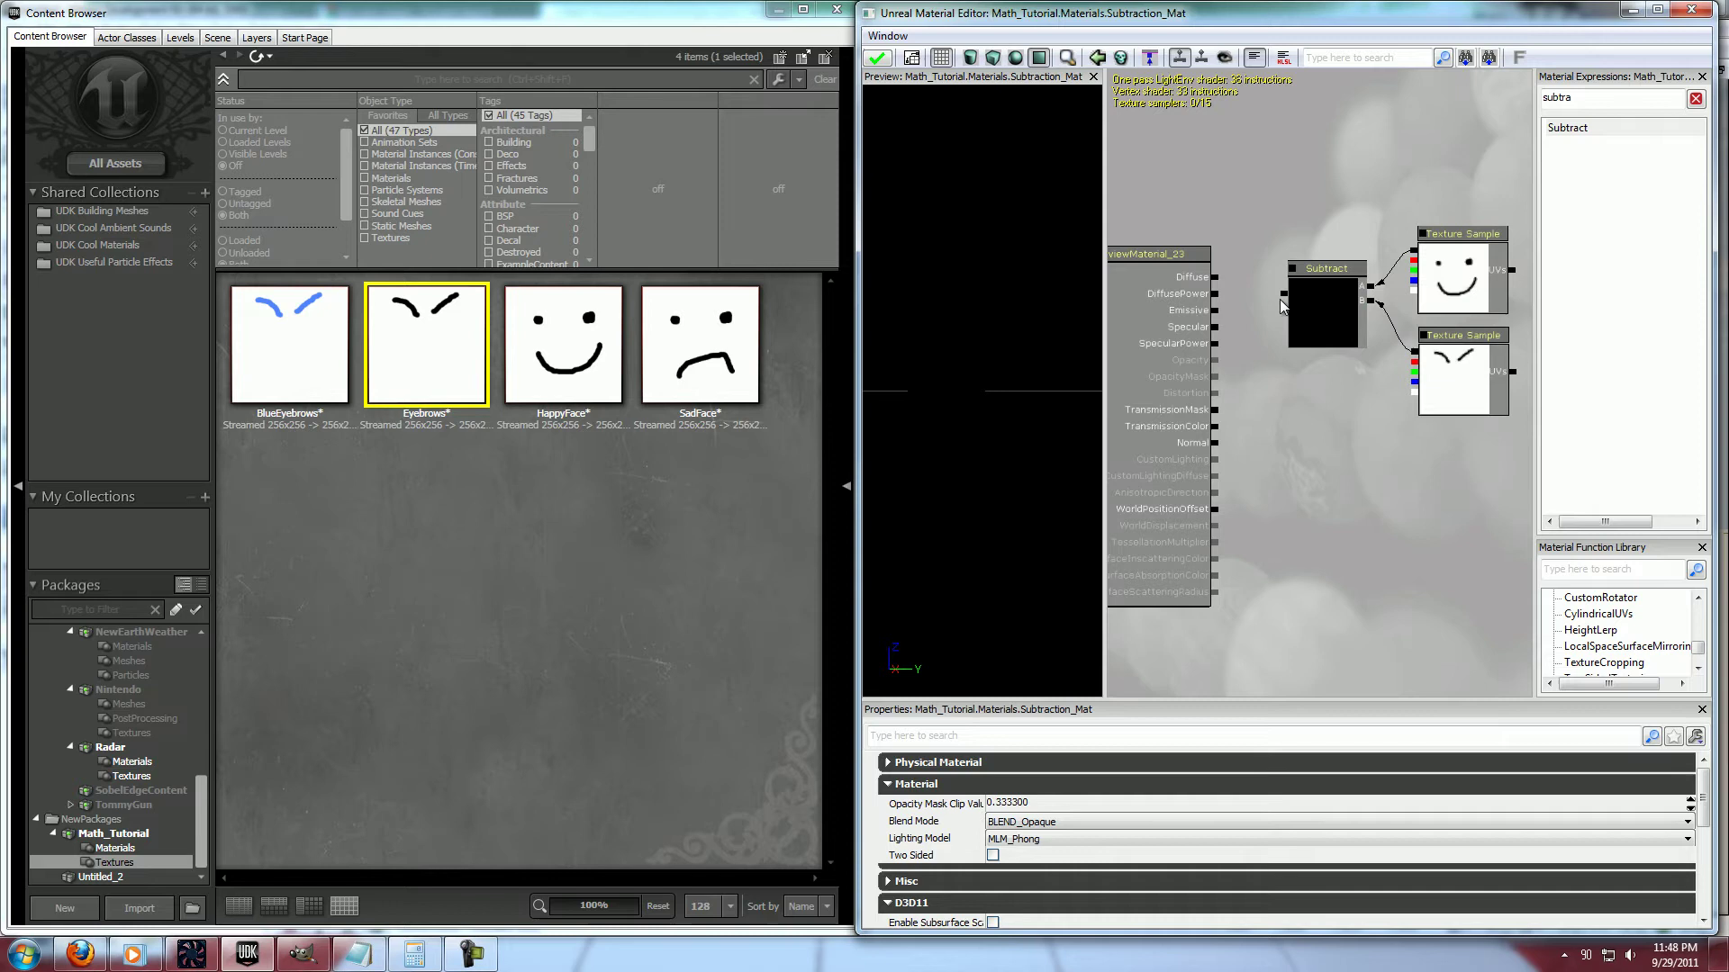
{"action": "left_click_drag", "start_coordinate": [1283, 294], "coordinate": [1214, 278]}
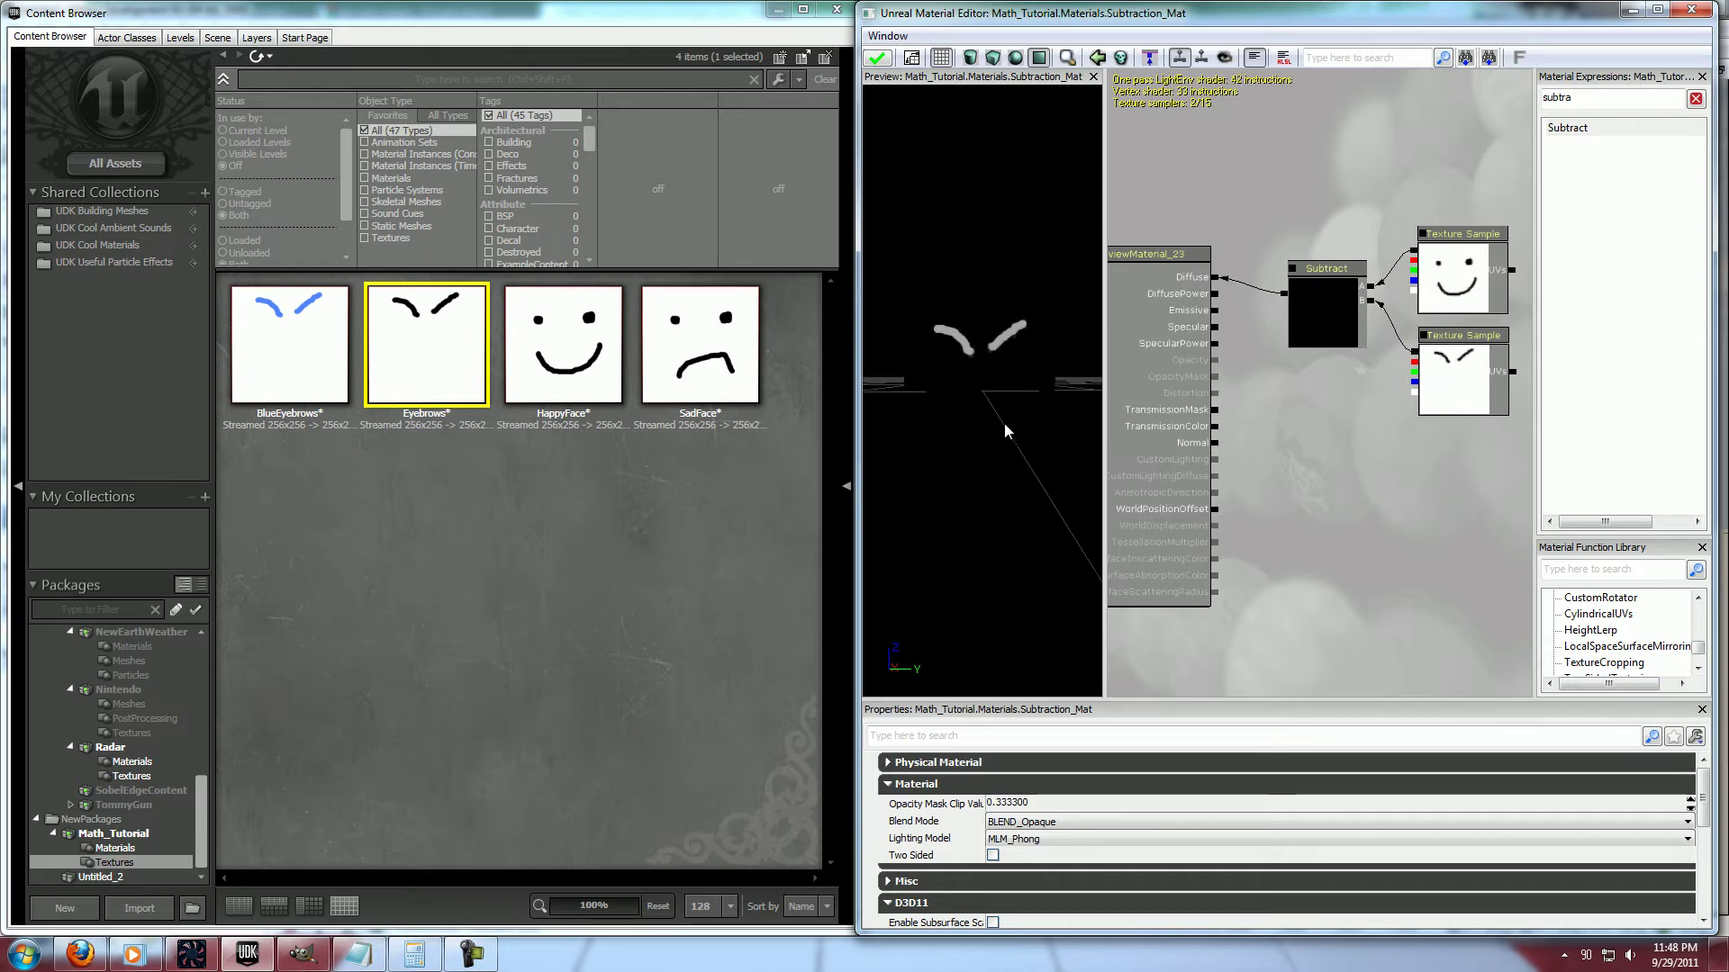
Add a OneMinus node between the Subtract node and the Eyebrows sample, and wire Eyebrows straight to Diffuse for comparison
{"action": "scroll", "coordinate": [1457, 327], "scroll_direction": "up", "scroll_amount": 2}
{"action": "left_click_drag", "start_coordinate": [1469, 325], "coordinate": [1354, 320]}
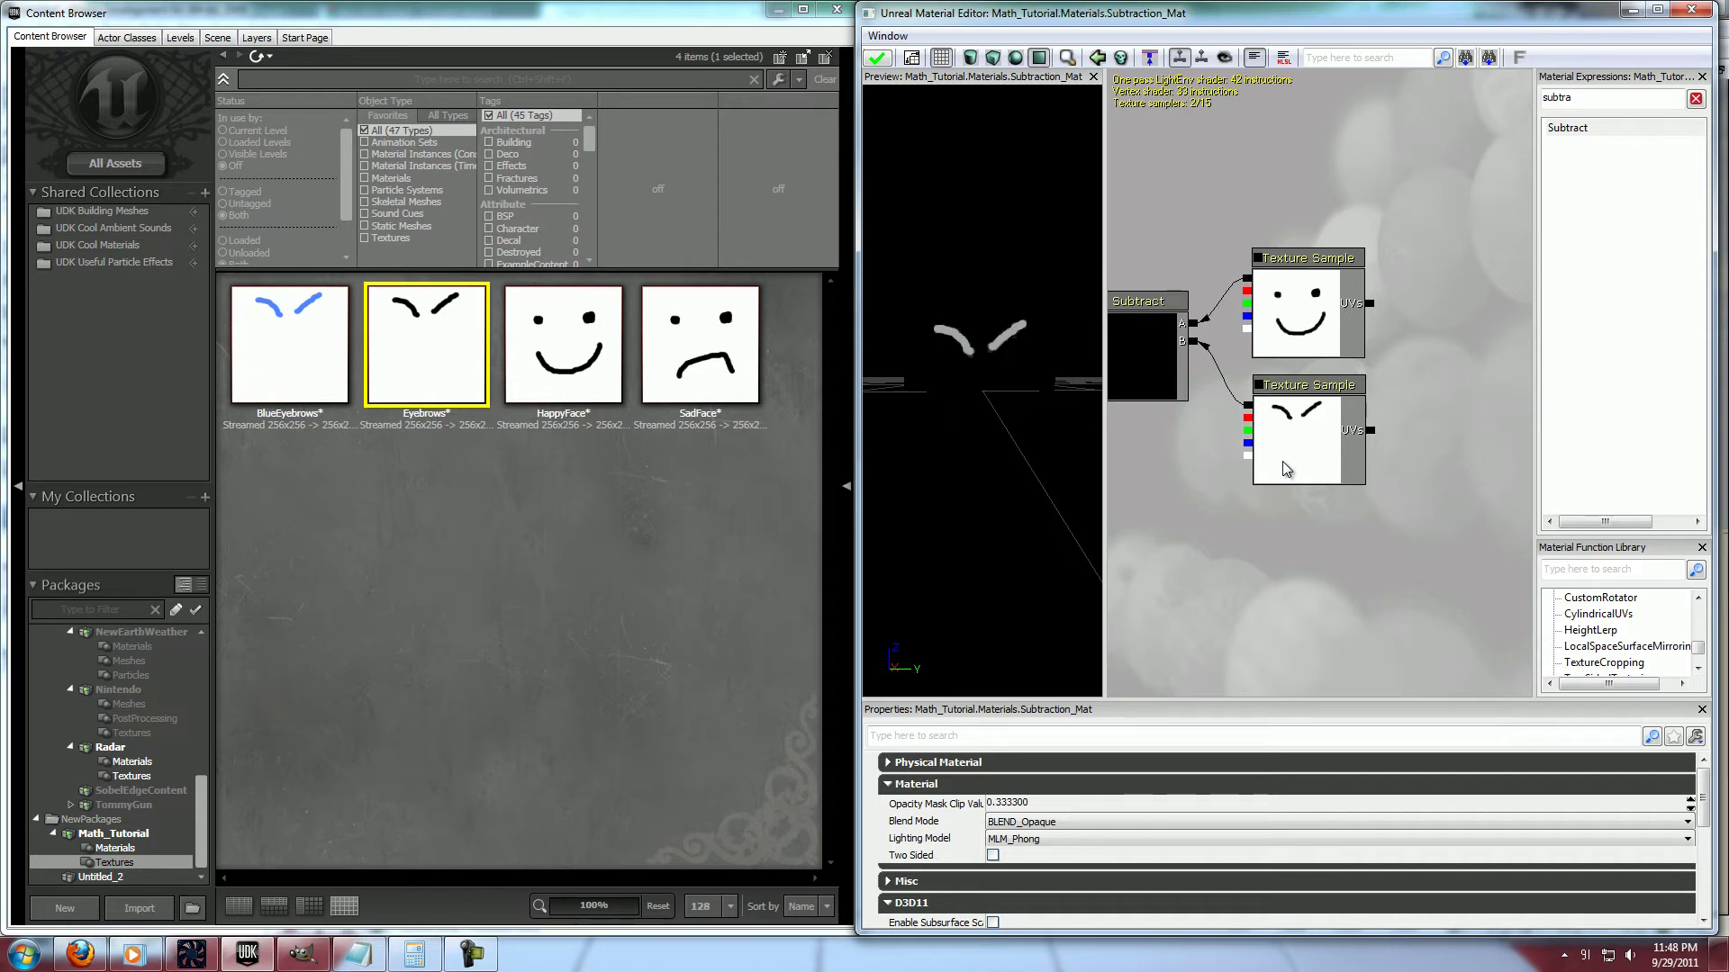
{"action": "left_click_drag", "start_coordinate": [1135, 447], "coordinate": [1217, 485]}
{"action": "left_click_drag", "start_coordinate": [1055, 419], "coordinate": [1017, 410]}
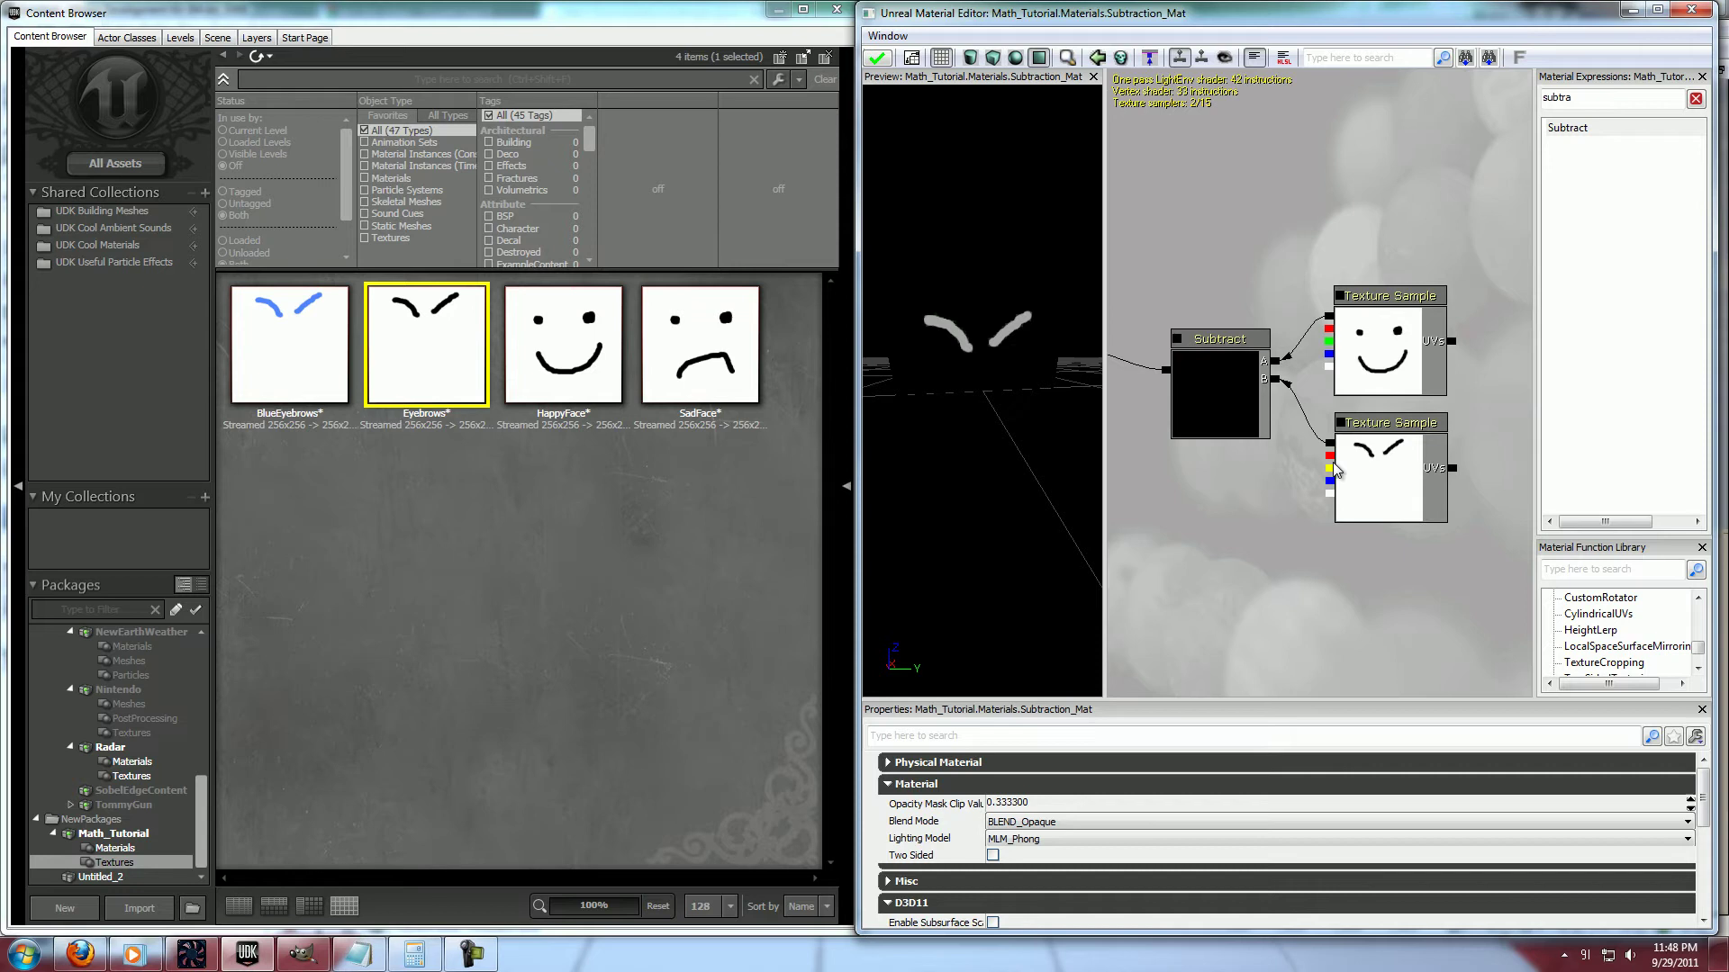
{"action": "scroll", "coordinate": [1405, 473], "scroll_direction": "down", "scroll_amount": 3}
{"action": "double_click", "coordinate": [1615, 95]}
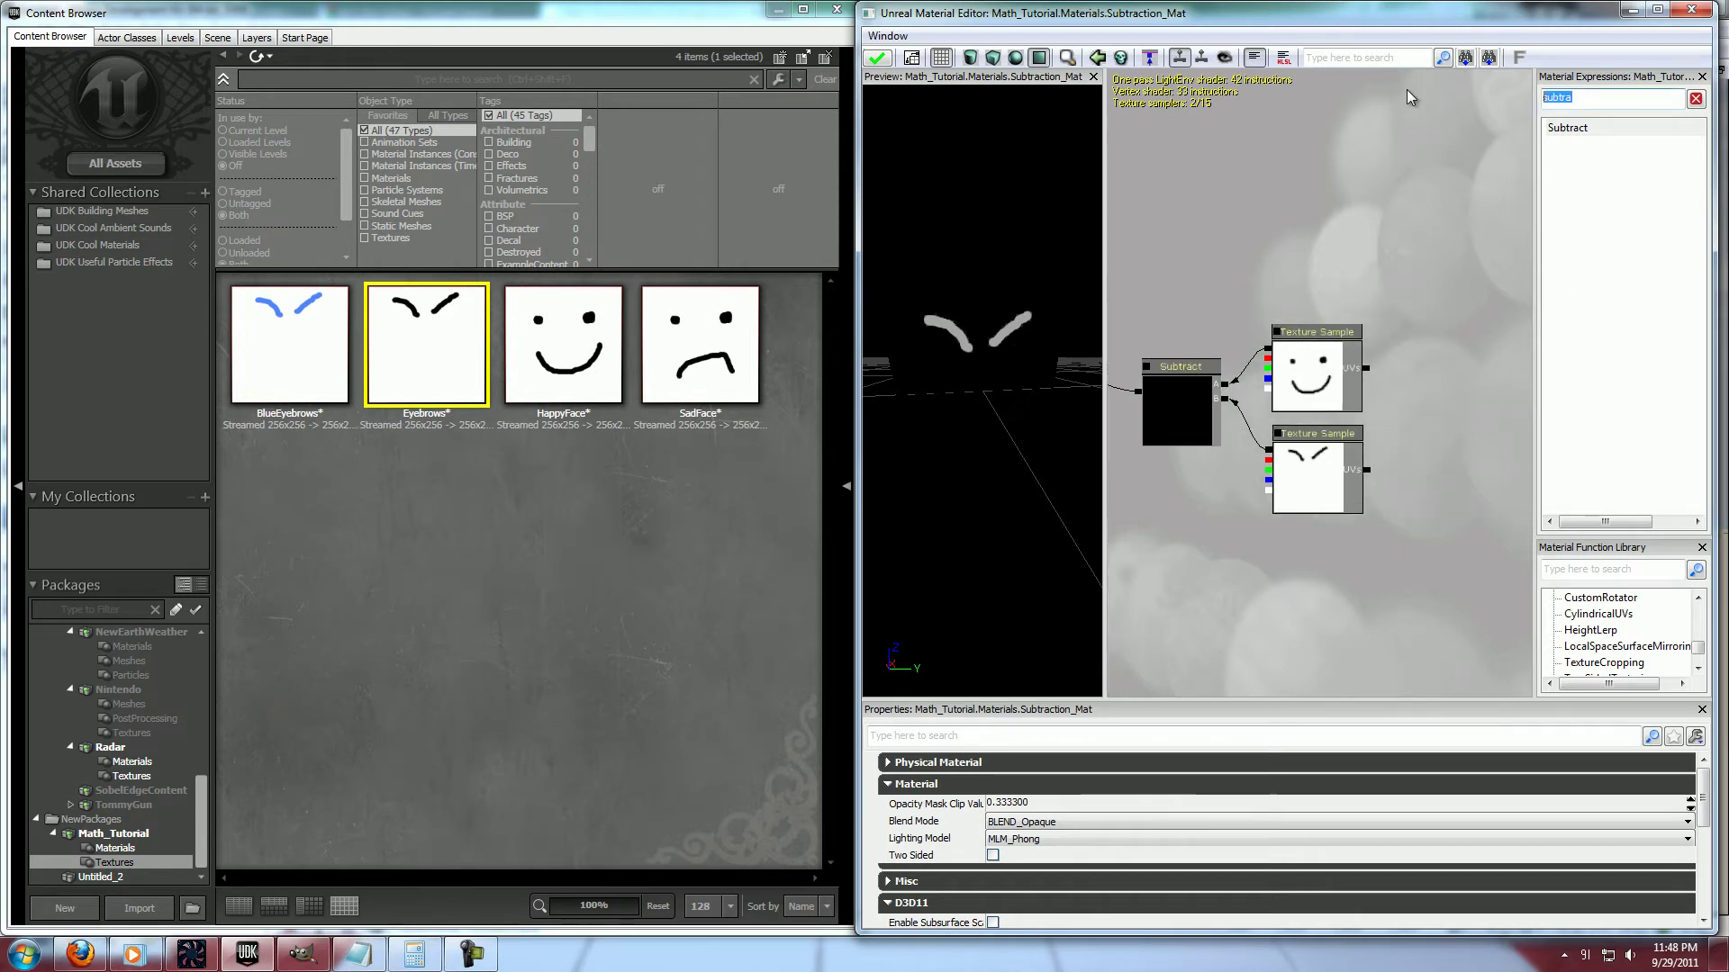
{"action": "type", "text": "one"}
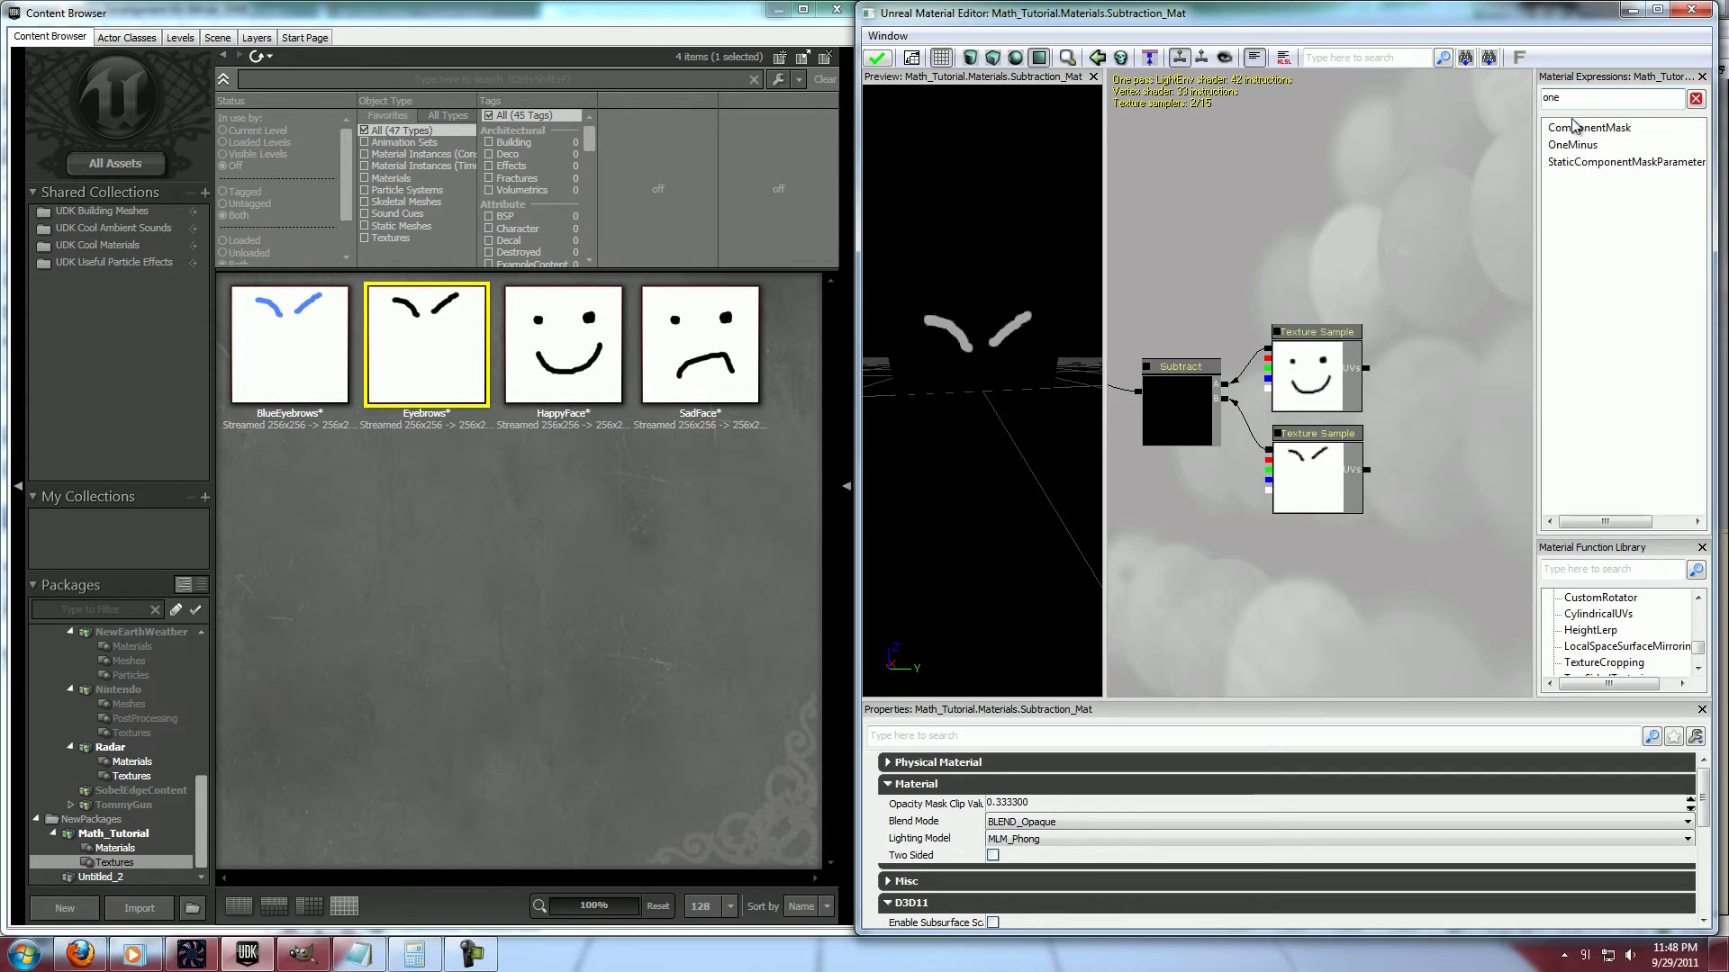
{"action": "left_click_drag", "start_coordinate": [1572, 145], "coordinate": [1214, 497]}
{"action": "left_click_drag", "start_coordinate": [1314, 463], "coordinate": [1429, 476]}
{"action": "left_click_drag", "start_coordinate": [1279, 527], "coordinate": [1393, 439]}
{"action": "left_click_drag", "start_coordinate": [1490, 463], "coordinate": [1177, 376]}
{"action": "left_click_drag", "start_coordinate": [1285, 497], "coordinate": [1174, 492]}
{"action": "left_click", "coordinate": [1321, 485]}
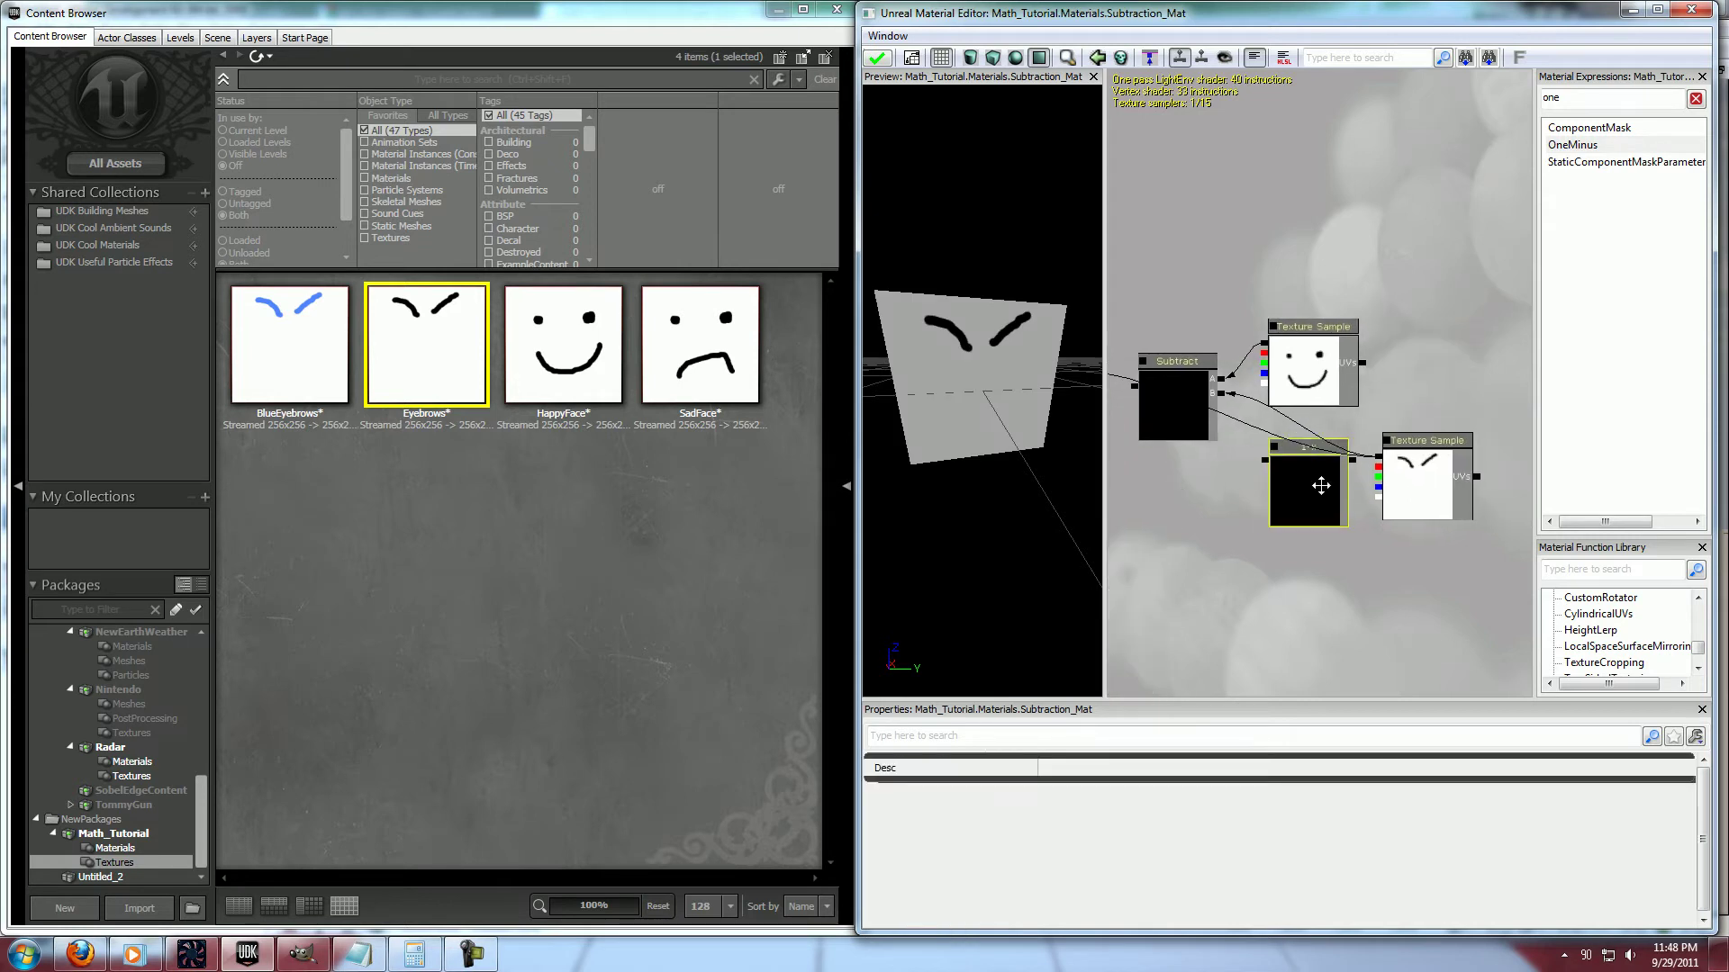
Feed the Eyebrows sample into the OneMinus node and connect the OneMinus output to Diffuse to preview the inverted texture
{"action": "left_click_drag", "start_coordinate": [1377, 458], "coordinate": [1355, 460]}
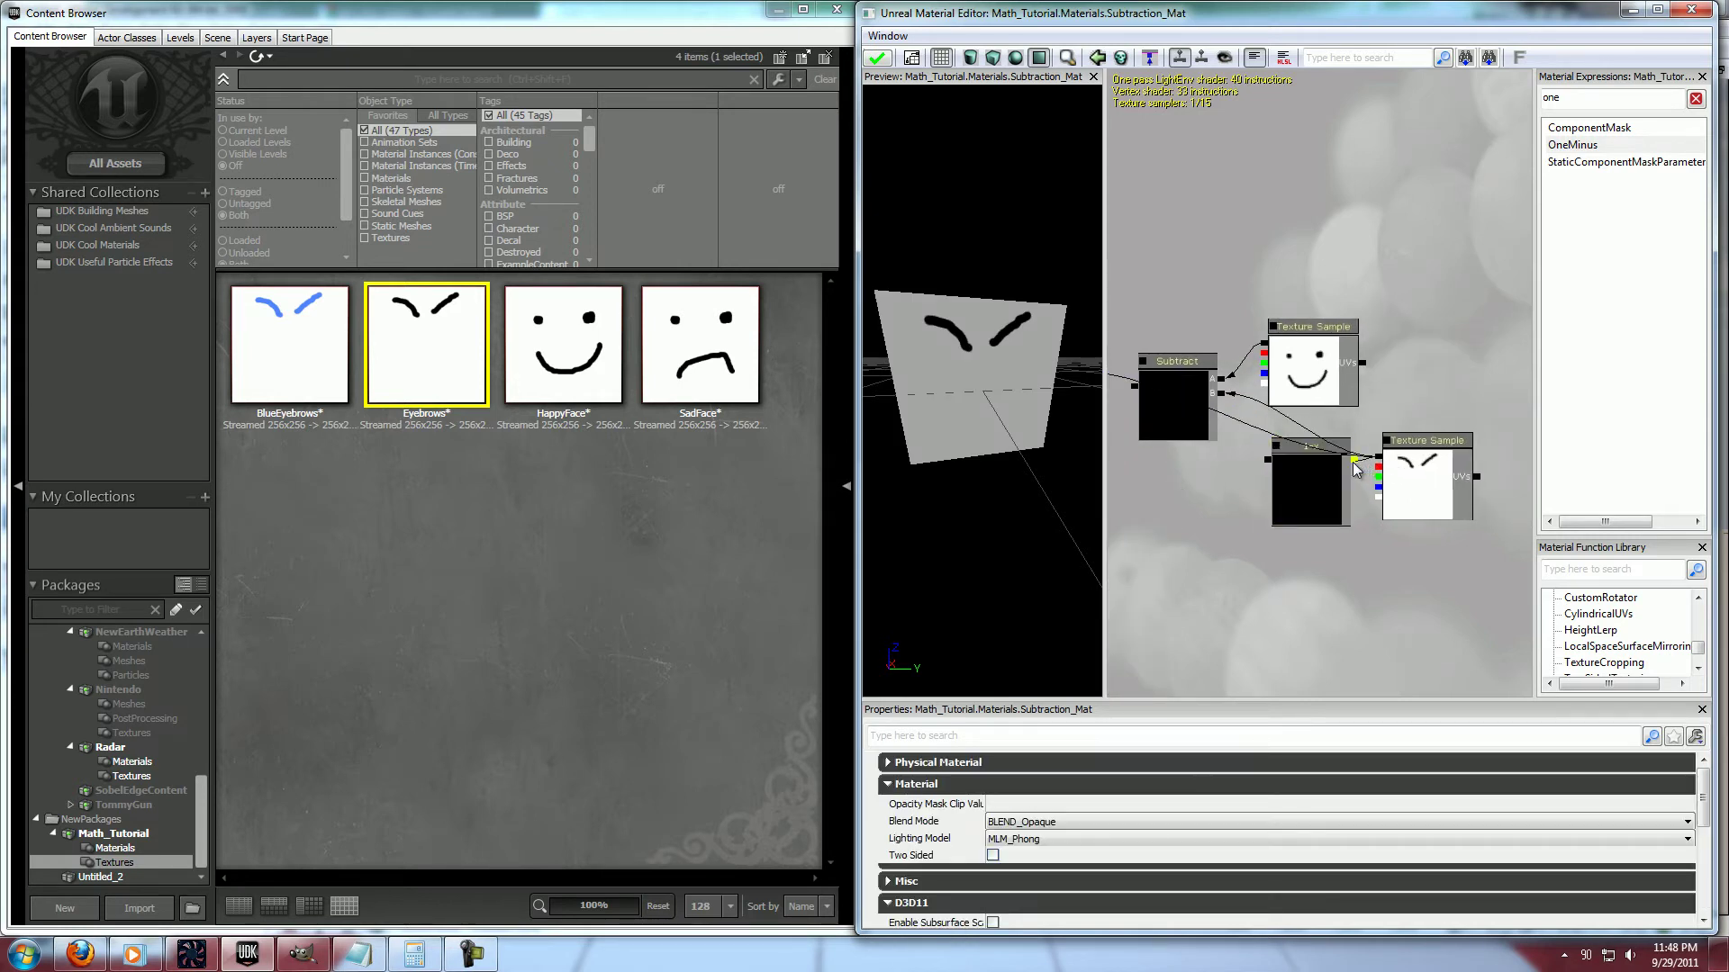
{"action": "left_click_drag", "start_coordinate": [1290, 586], "coordinate": [1350, 591]}
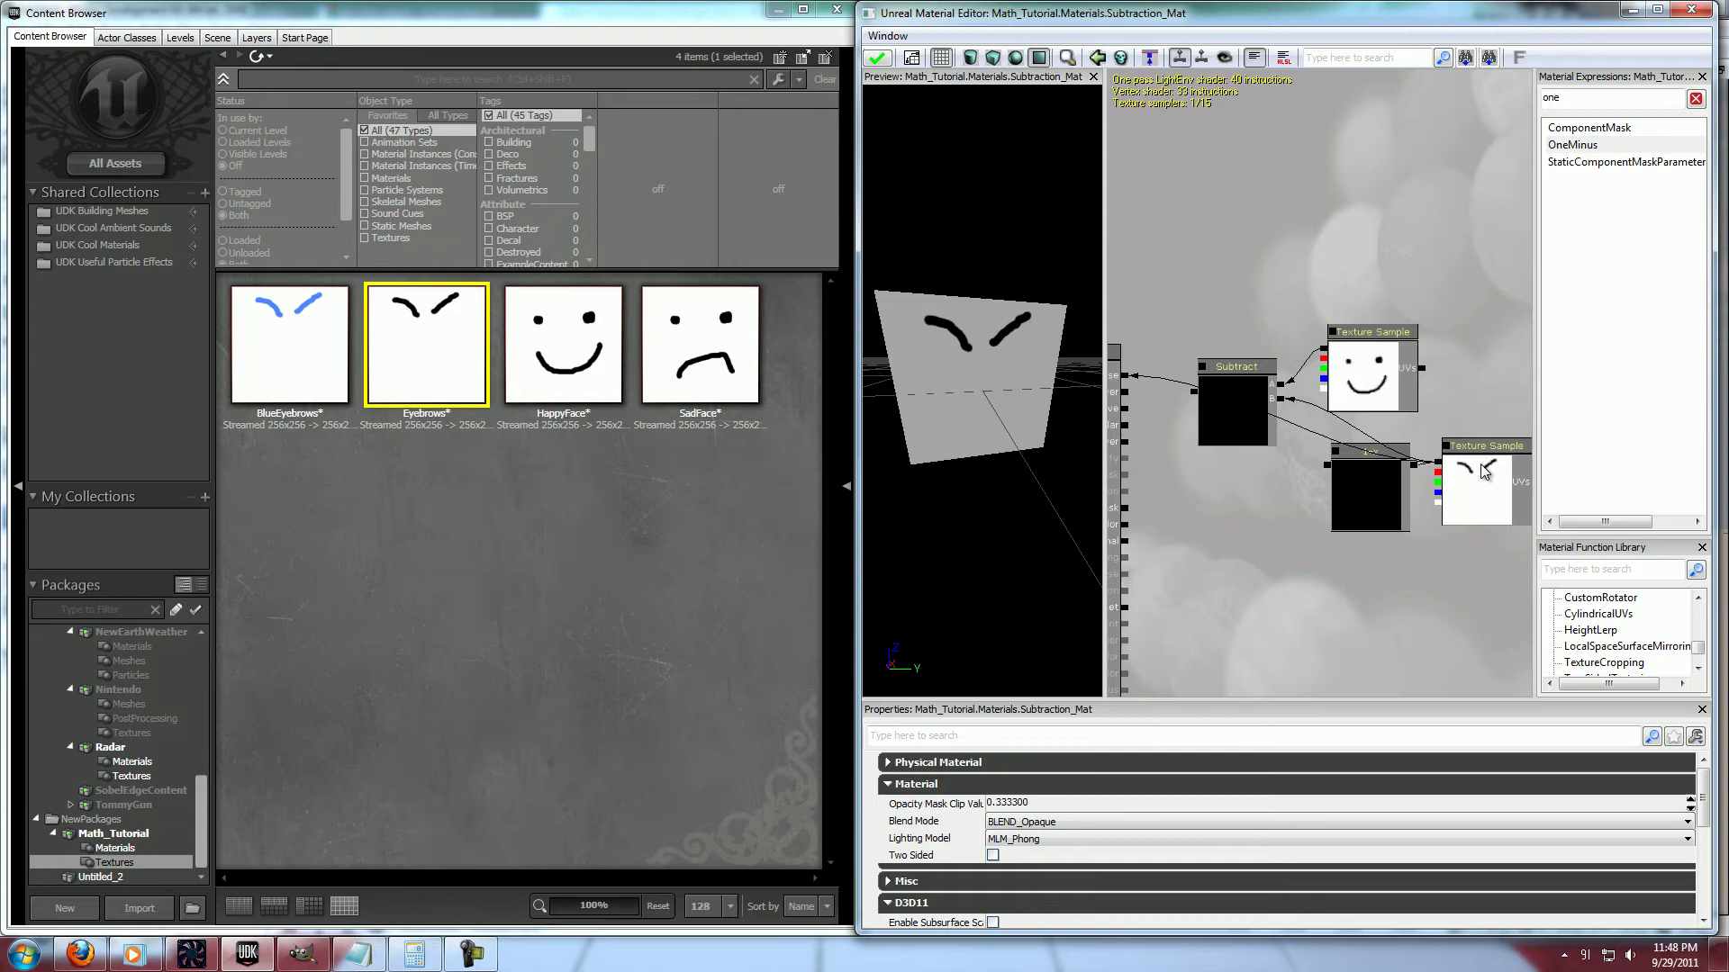
{"action": "left_click", "coordinate": [1365, 465]}
{"action": "left_click_drag", "start_coordinate": [1364, 497], "coordinate": [1369, 510]}
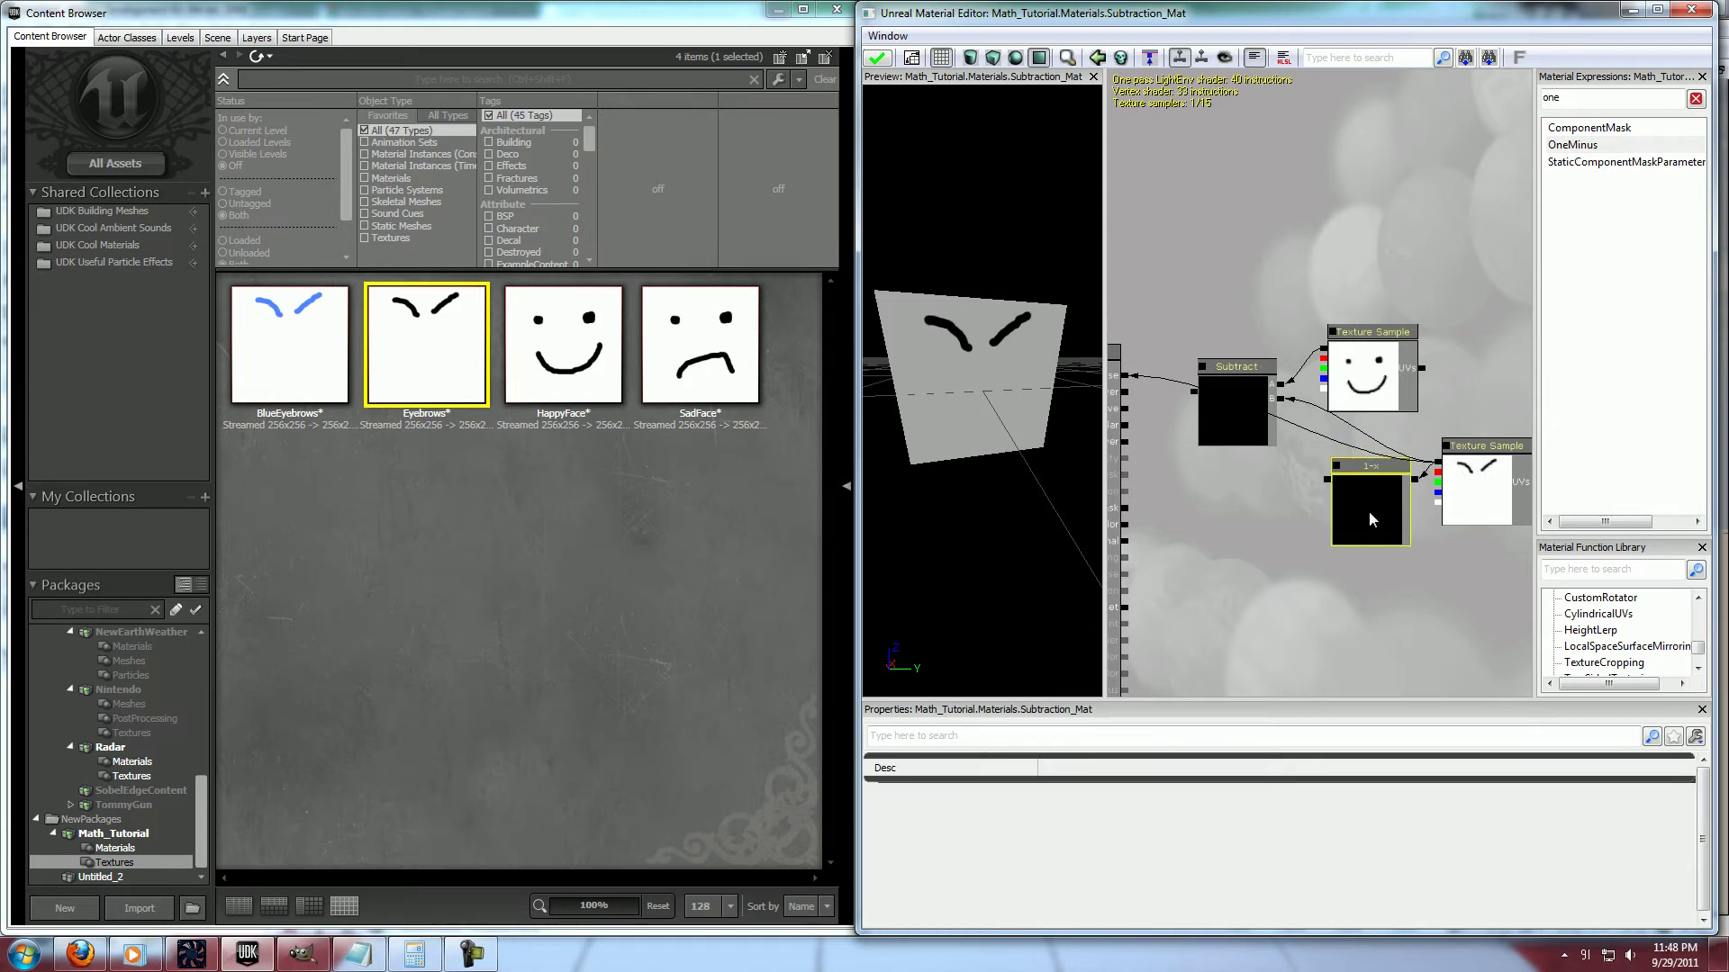
{"action": "left_click", "coordinate": [1413, 513]}
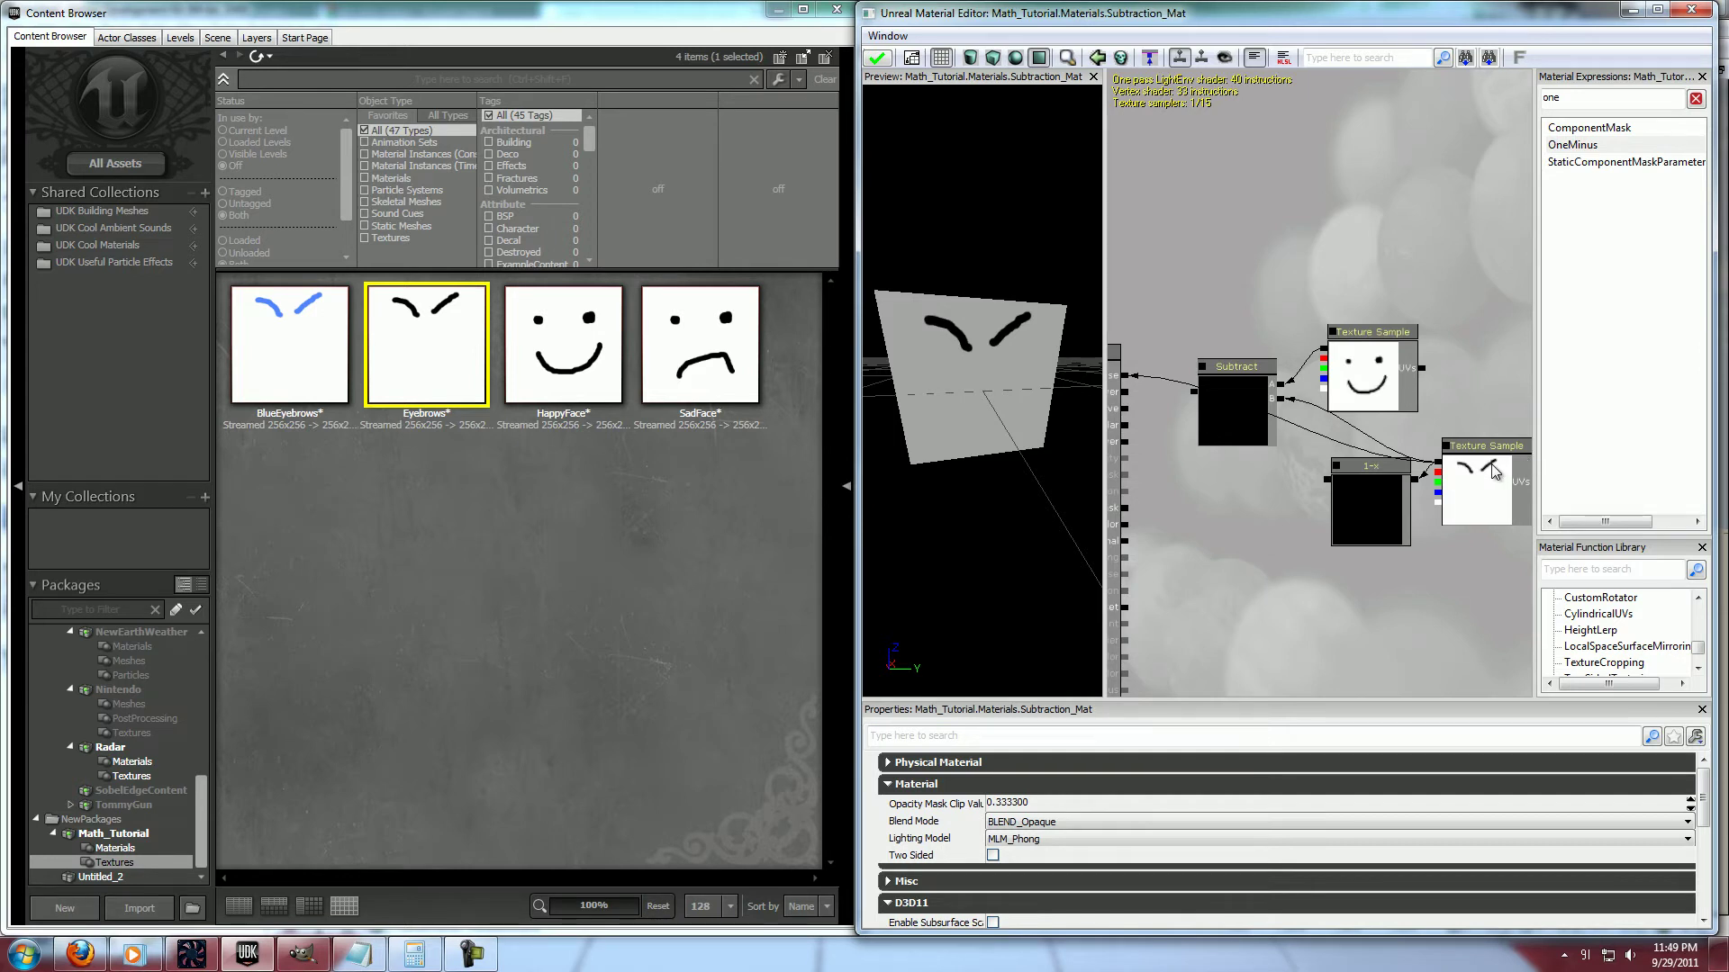
{"action": "left_click_drag", "start_coordinate": [1327, 480], "coordinate": [1194, 390]}
{"action": "left_click_drag", "start_coordinate": [895, 357], "coordinate": [1062, 457]}
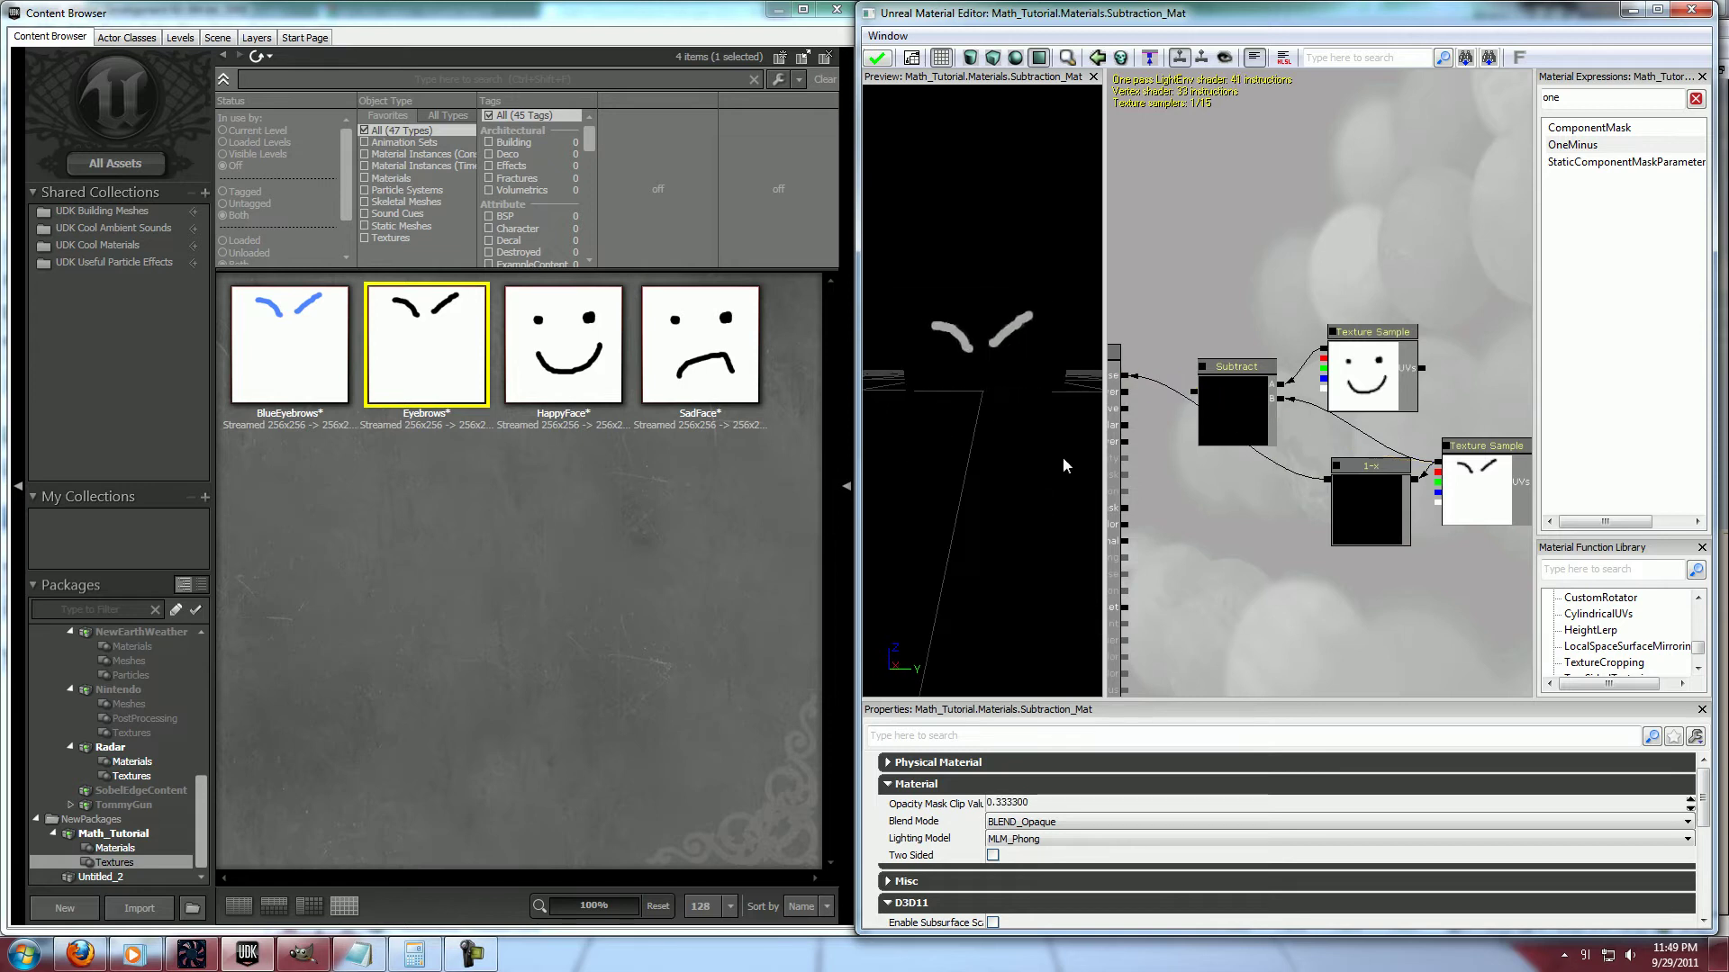
Route the OneMinus output into the Subtract node's B input and reconnect the Subtract output to Diffuse
{"action": "left_click_drag", "start_coordinate": [1346, 485], "coordinate": [1194, 391]}
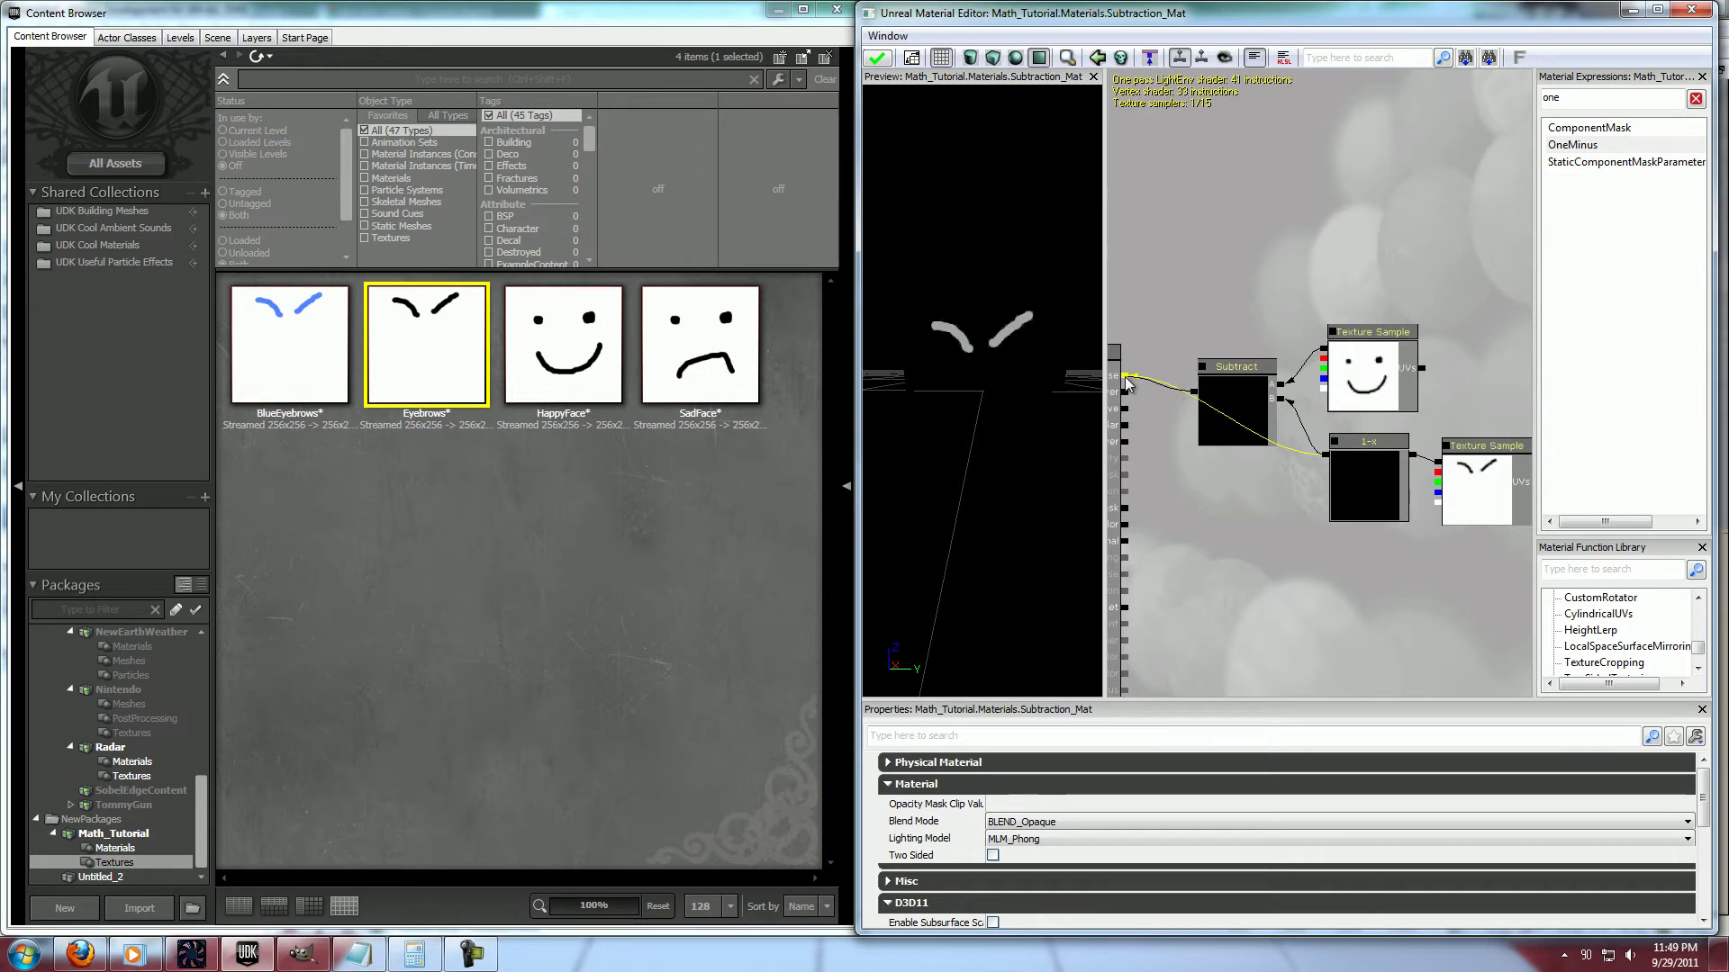
{"action": "mouse_move", "coordinate": [1424, 595]}
{"action": "left_mouse_down"}
{"action": "mouse_move", "coordinate": [1301, 610]}
{"action": "mouse_move", "coordinate": [1331, 586]}
{"action": "mouse_move", "coordinate": [1427, 594]}
{"action": "left_mouse_up"}
{"action": "scroll", "coordinate": [1251, 589], "scroll_direction": "up", "scroll_amount": 2}
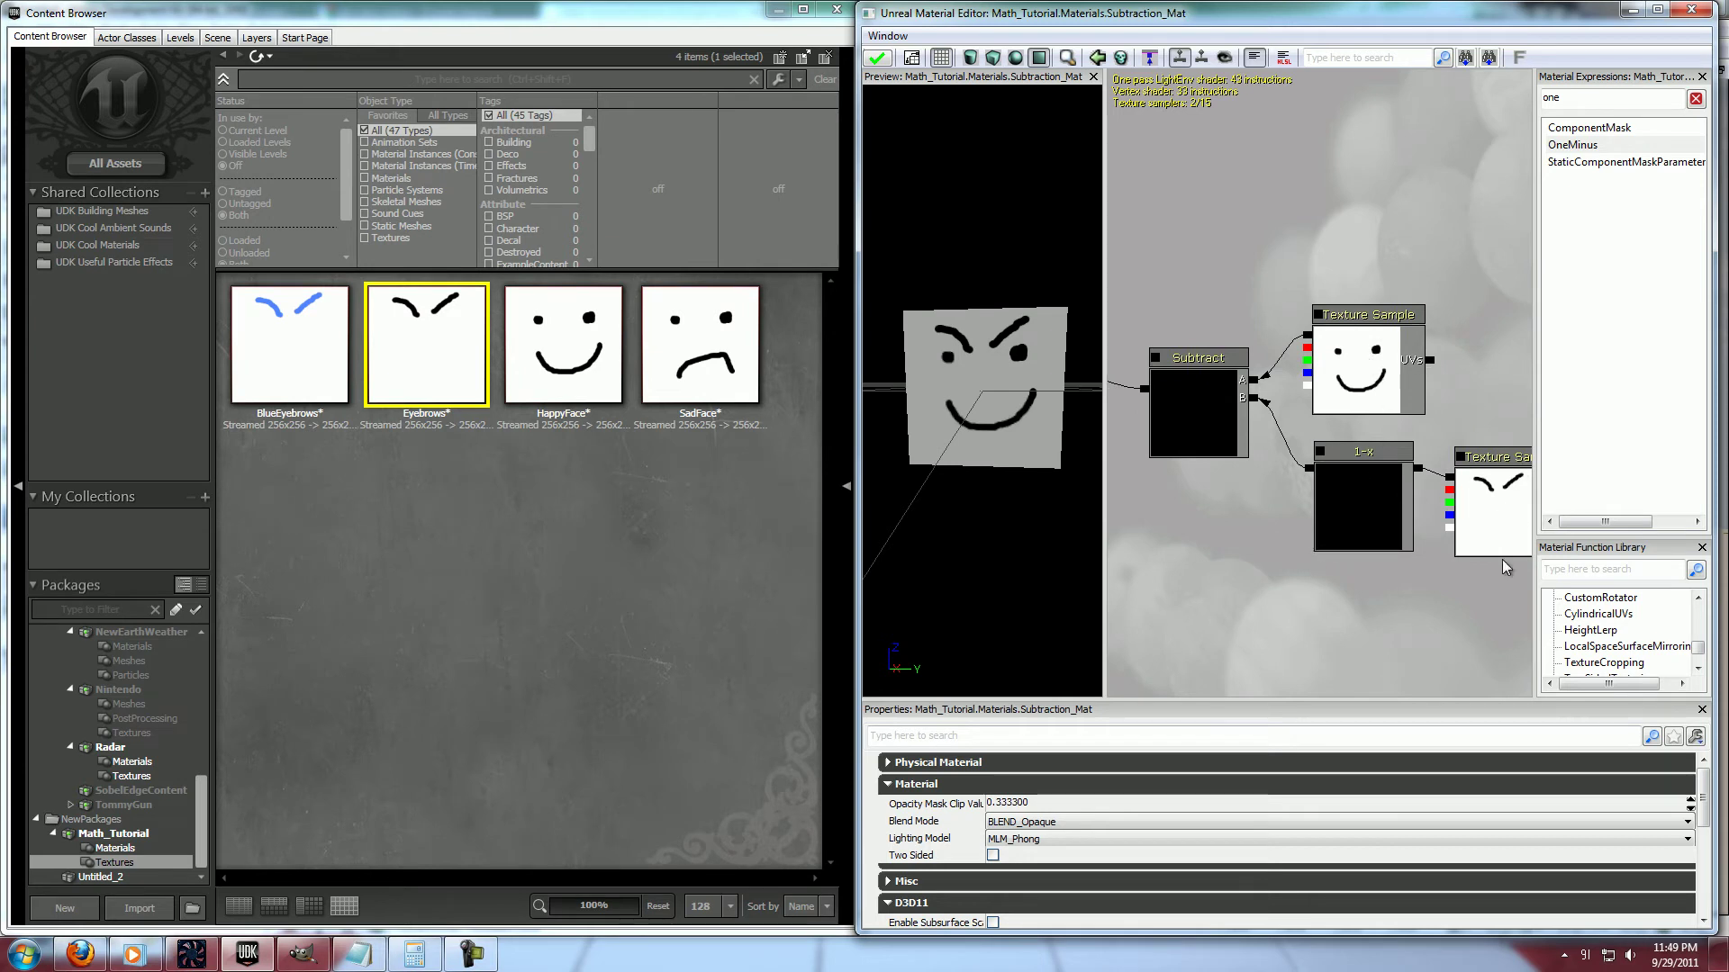
{"action": "scroll", "coordinate": [1311, 585], "scroll_direction": "down", "scroll_amount": 3}
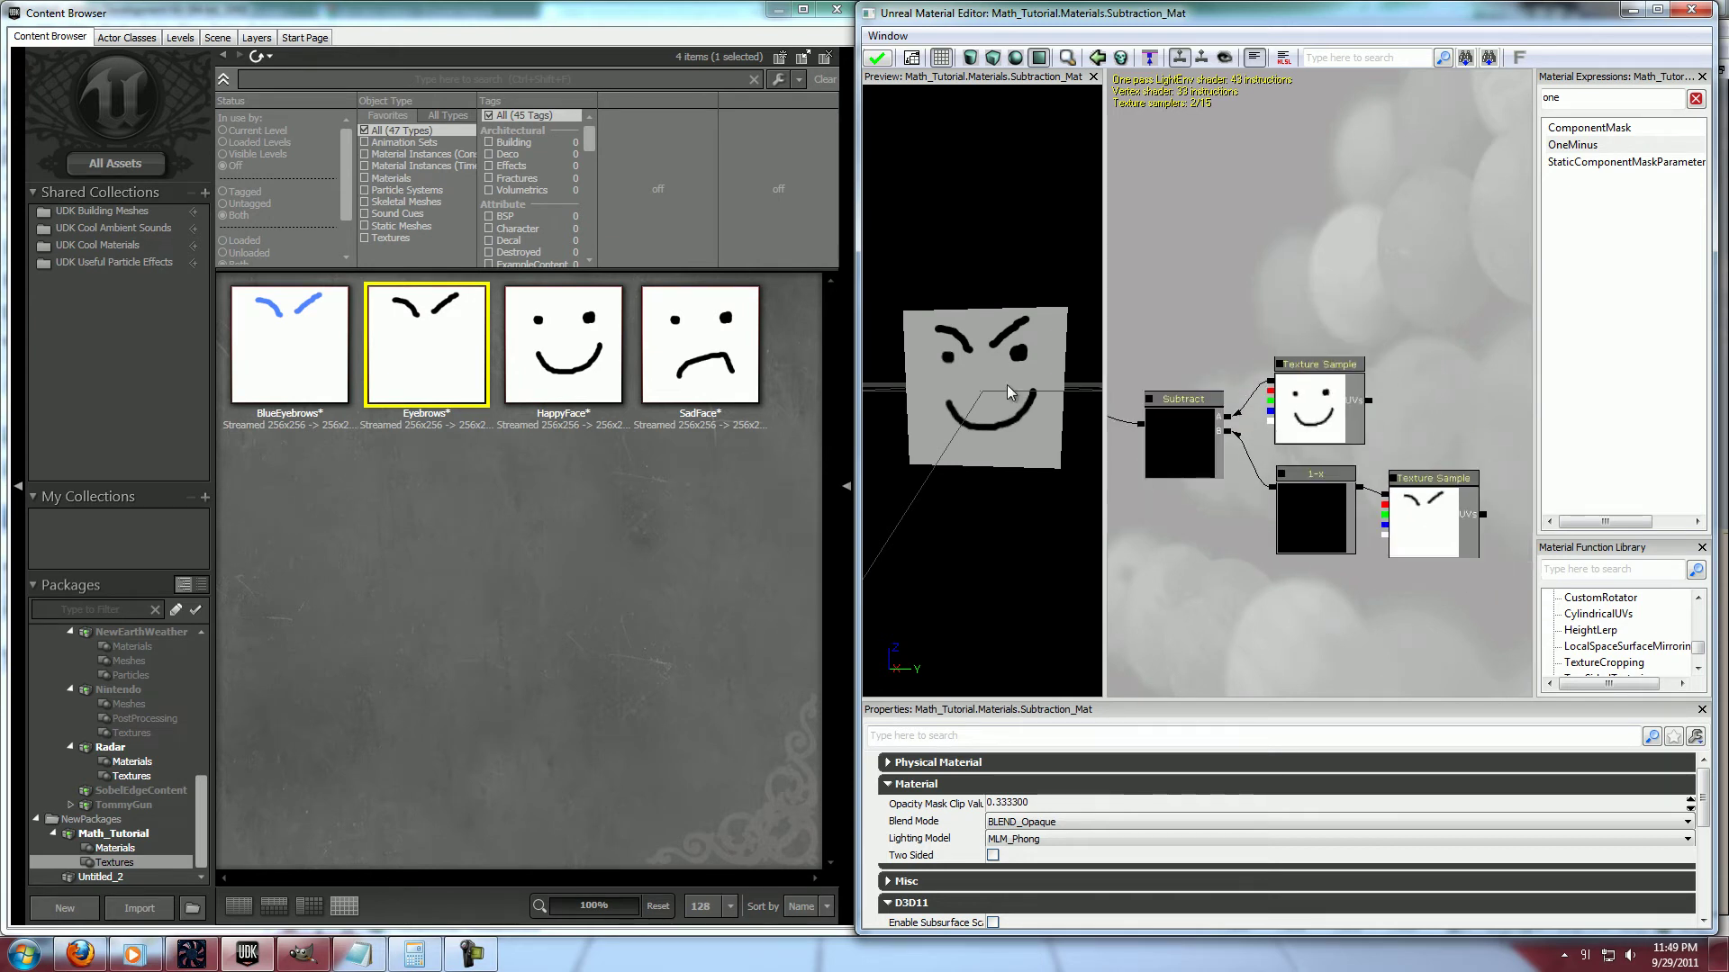
Apply the changes to Subtraction_Mat and close its material editor
{"action": "left_click", "coordinate": [877, 57]}
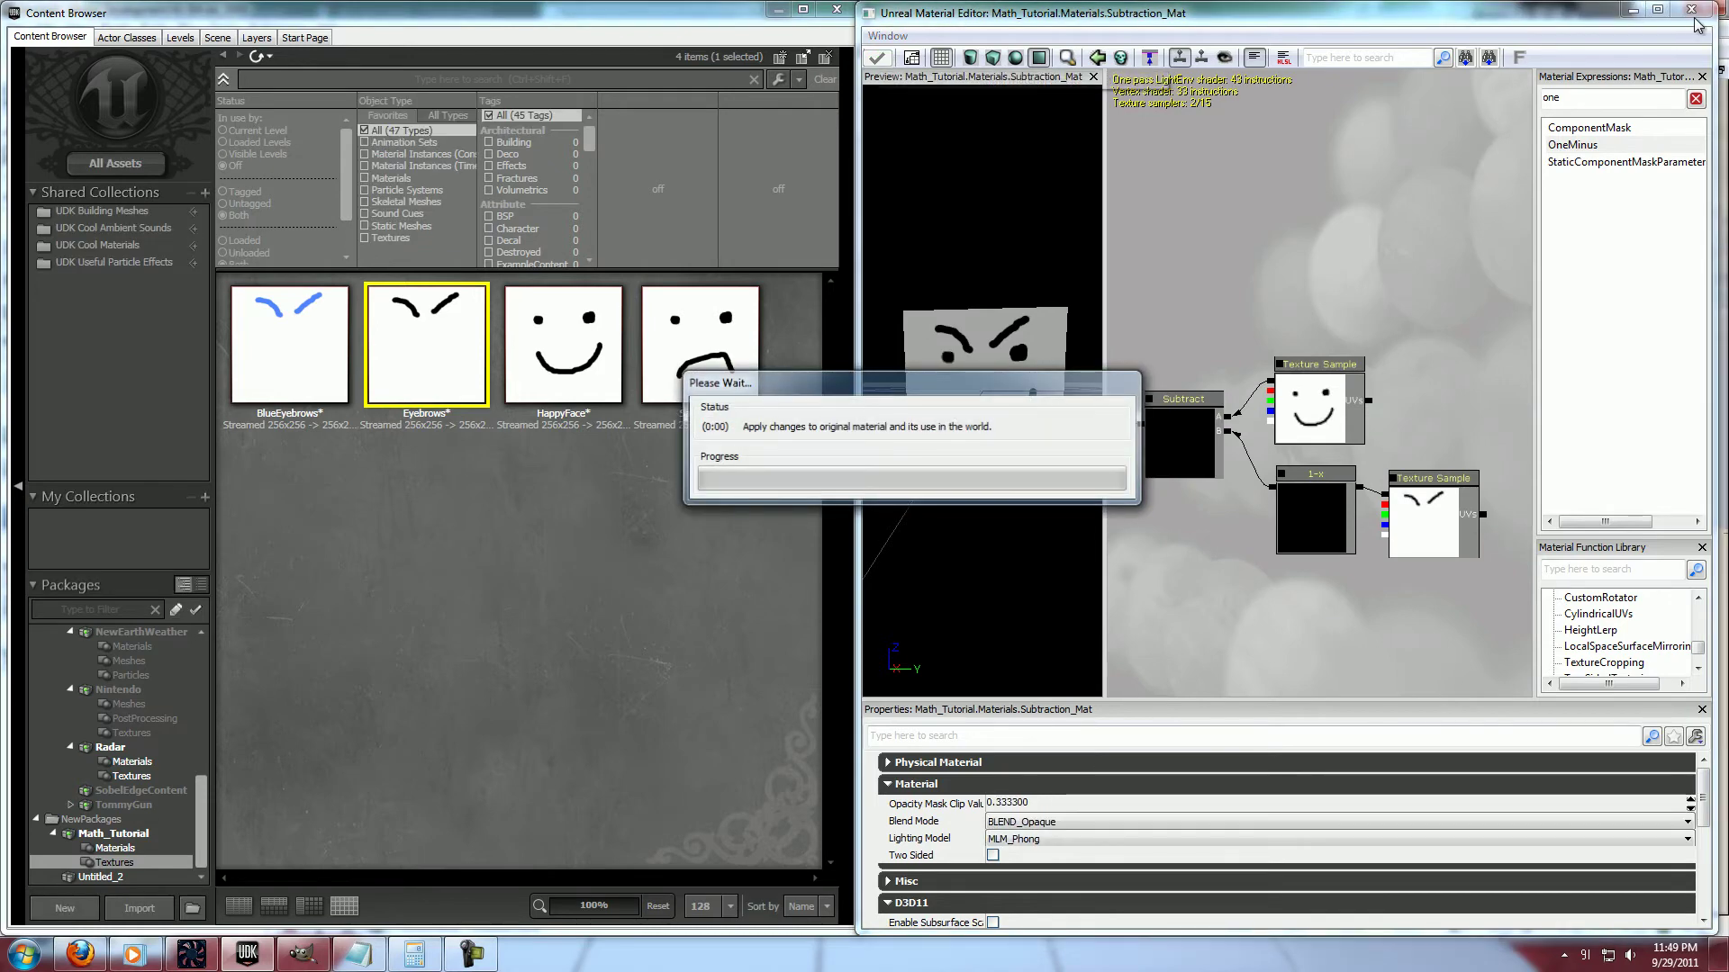
{"action": "left_click", "coordinate": [1691, 10]}
{"action": "left_click", "coordinate": [418, 591]}
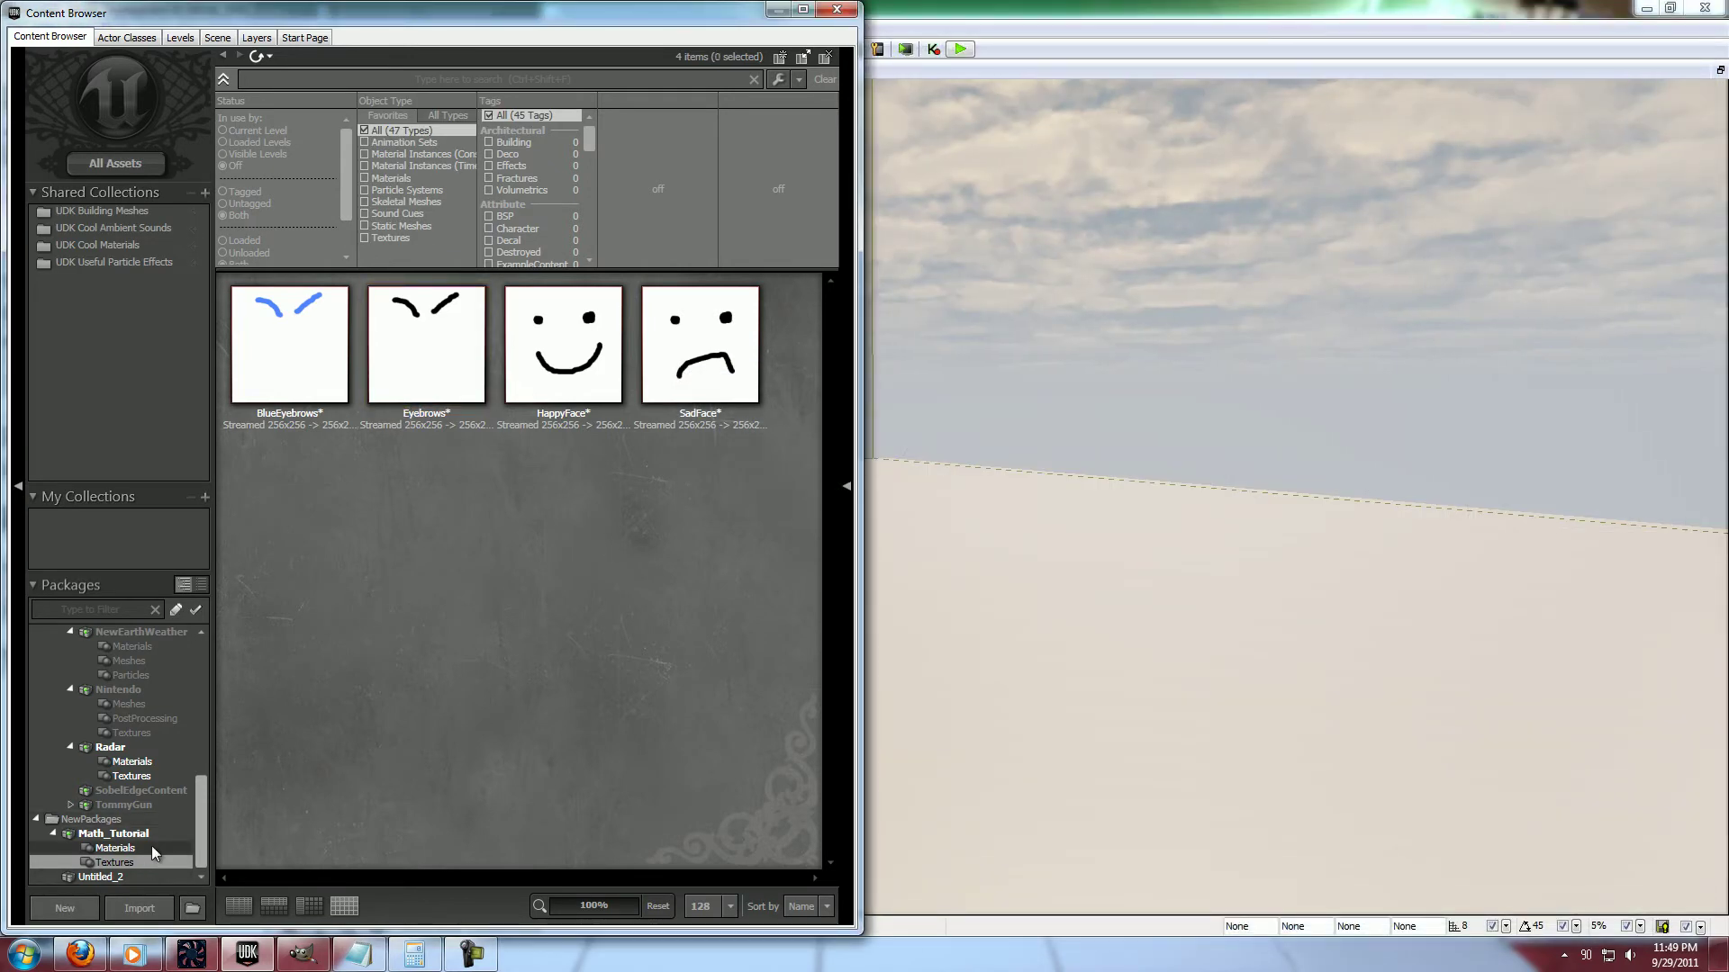
Open Division_Mat from the Math_Tutorial package's Materials group
{"action": "left_click", "coordinate": [152, 848]}
{"action": "left_click", "coordinate": [370, 362]}
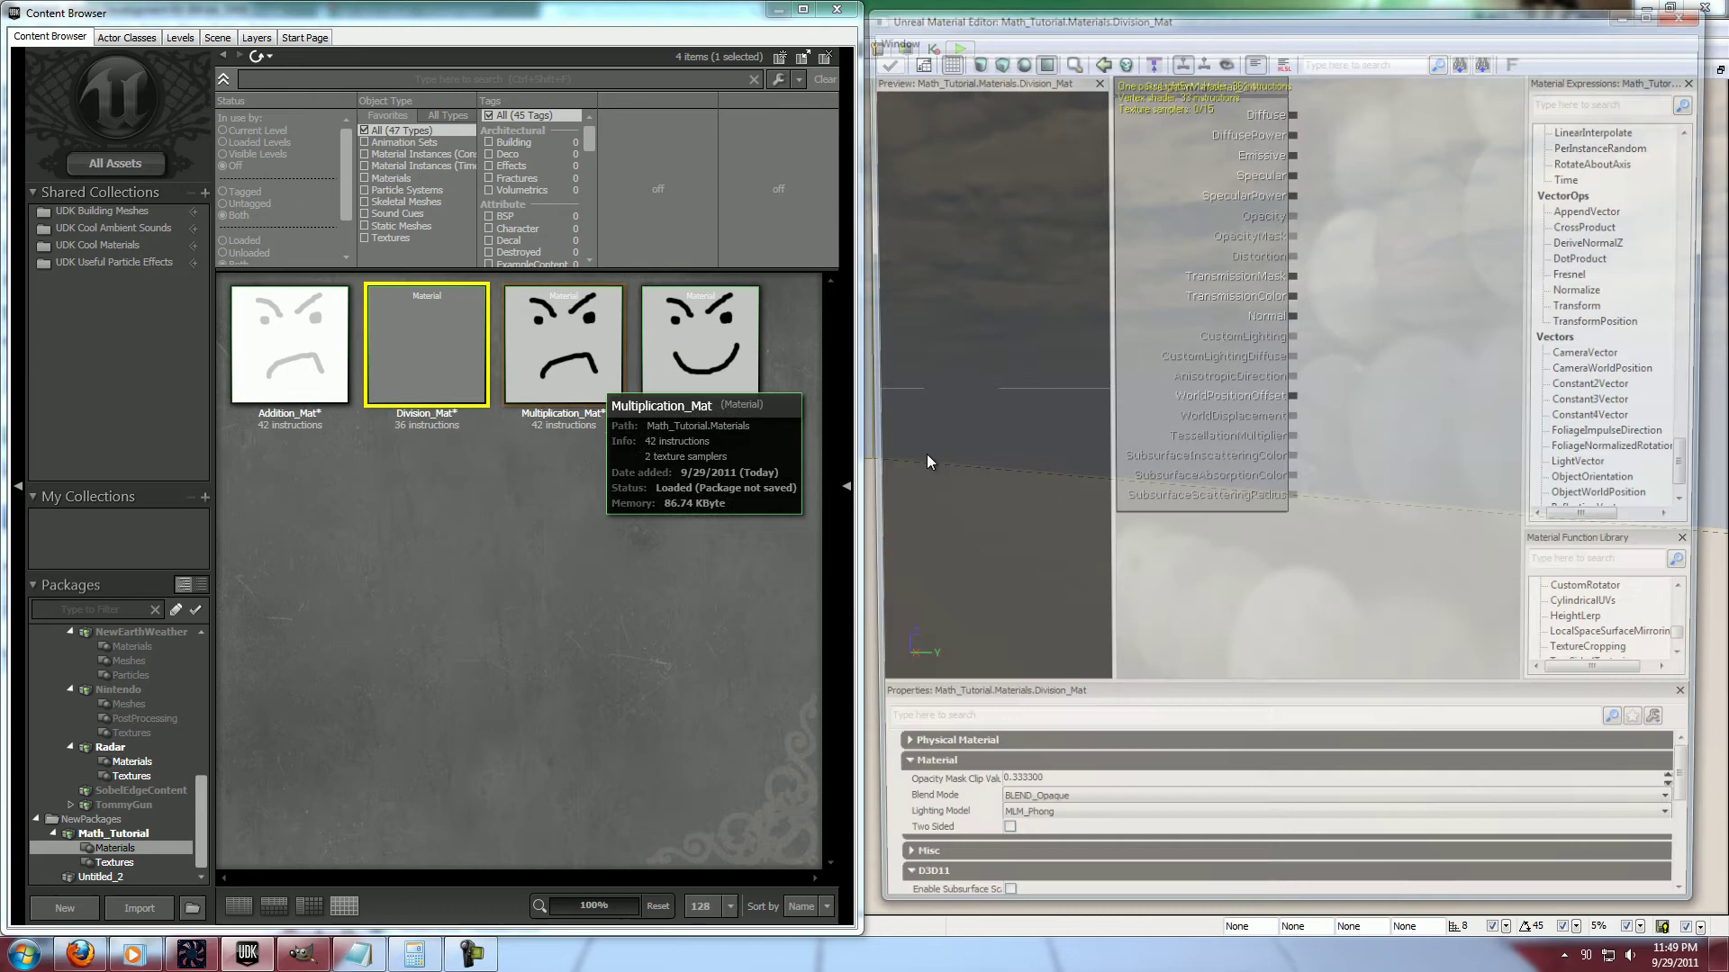
{"action": "left_click_drag", "start_coordinate": [1410, 306], "coordinate": [1379, 402]}
{"action": "scroll", "coordinate": [1365, 302], "scroll_direction": "down", "scroll_amount": 3}
{"action": "left_click_drag", "start_coordinate": [1365, 324], "coordinate": [1318, 347]}
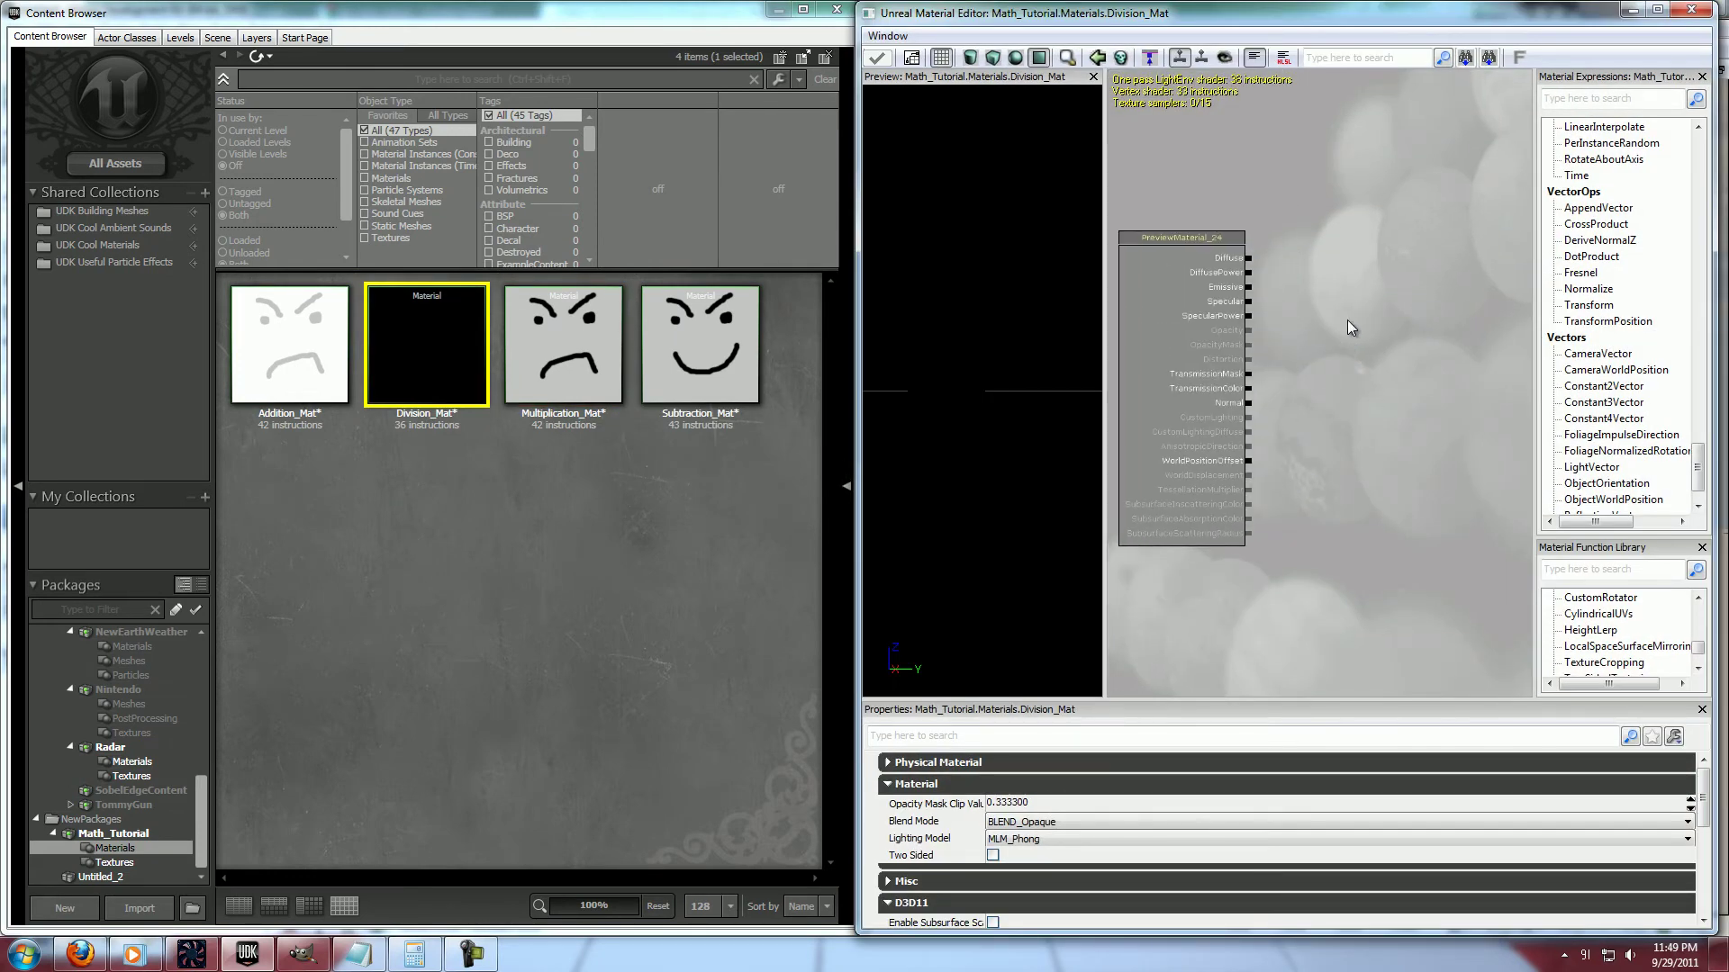
Add the SadFace and Eyebrows textures from the Math_Tutorial Textures group to the Division_Mat graph as texture samples
{"action": "left_click", "coordinate": [114, 862]}
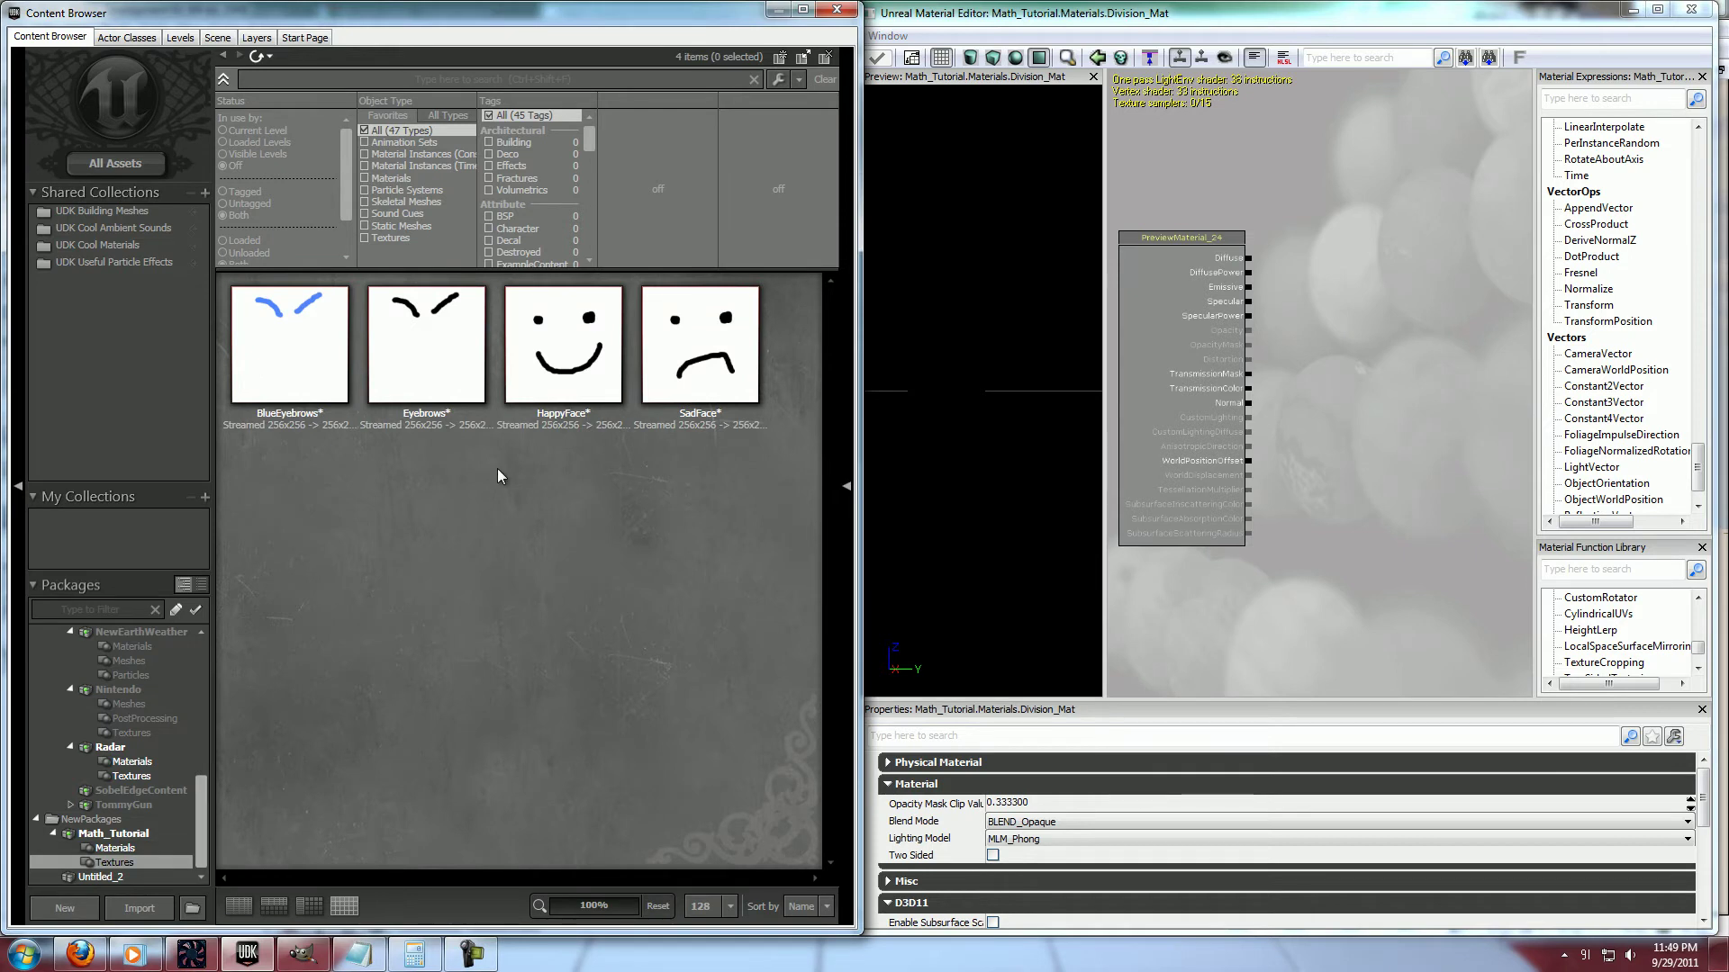
{"action": "left_click_drag", "start_coordinate": [1424, 347], "coordinate": [1419, 354]}
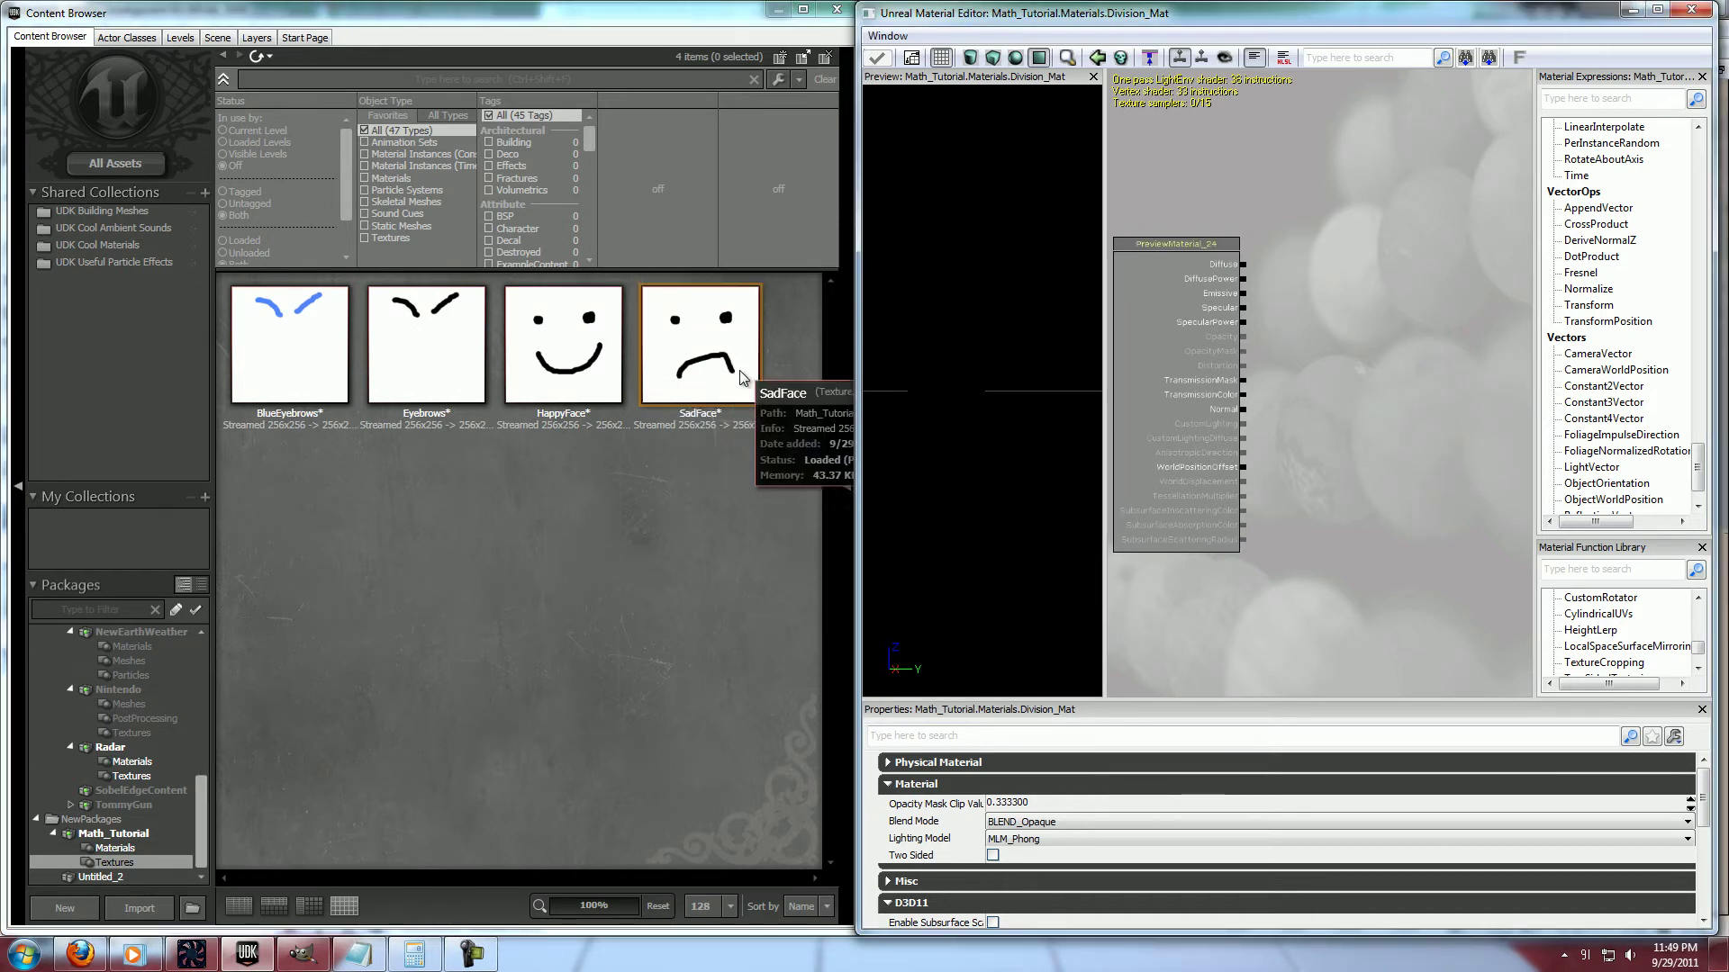
{"action": "left_click_drag", "start_coordinate": [740, 370], "coordinate": [1452, 277]}
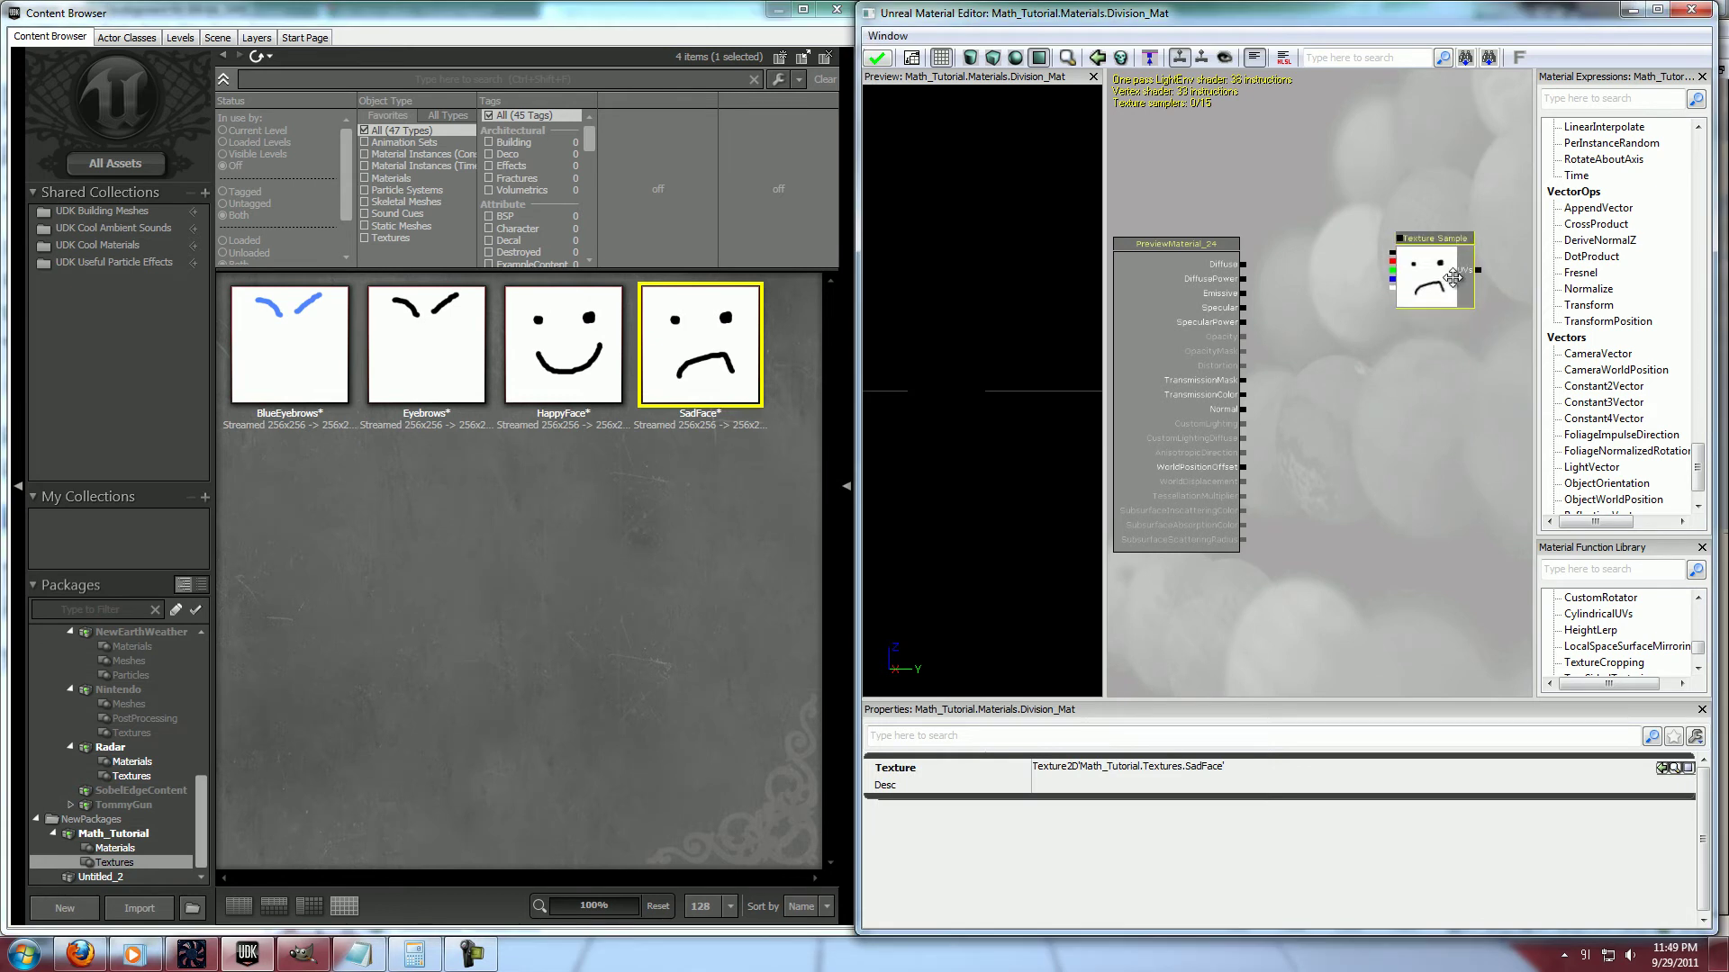
{"action": "left_click_drag", "start_coordinate": [440, 363], "coordinate": [1371, 419]}
Create a Divide node with SadFace in input A and Eyebrows in input B, and connect its output to Diffuse
{"action": "scroll", "coordinate": [1367, 354], "scroll_direction": "up", "scroll_amount": 3}
{"action": "key", "text": "d"}
{"action": "left_click", "coordinate": [1246, 440]}
{"action": "left_click_drag", "start_coordinate": [1243, 554], "coordinate": [1295, 524]}
{"action": "left_click_drag", "start_coordinate": [1327, 489], "coordinate": [1255, 383], "text": "ctrl"}
{"action": "left_click_drag", "start_coordinate": [1370, 309], "coordinate": [1394, 476]}
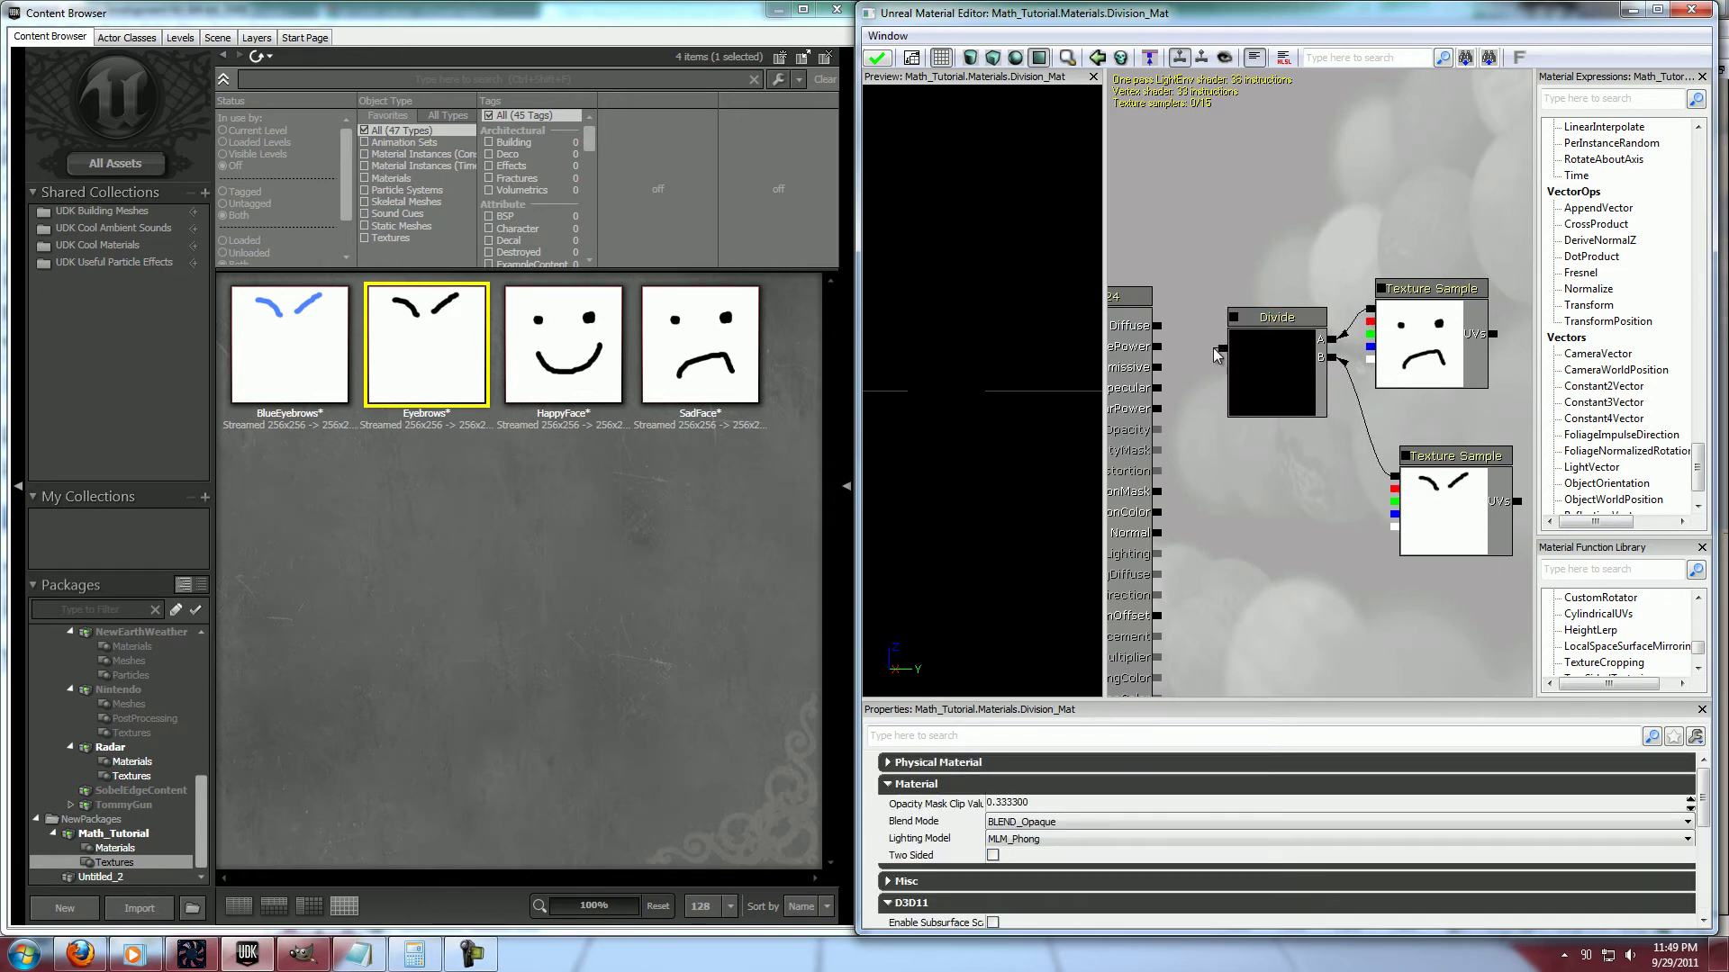
{"action": "left_click_drag", "start_coordinate": [1219, 348], "coordinate": [1157, 326]}
{"action": "left_click_drag", "start_coordinate": [1072, 420], "coordinate": [1008, 382]}
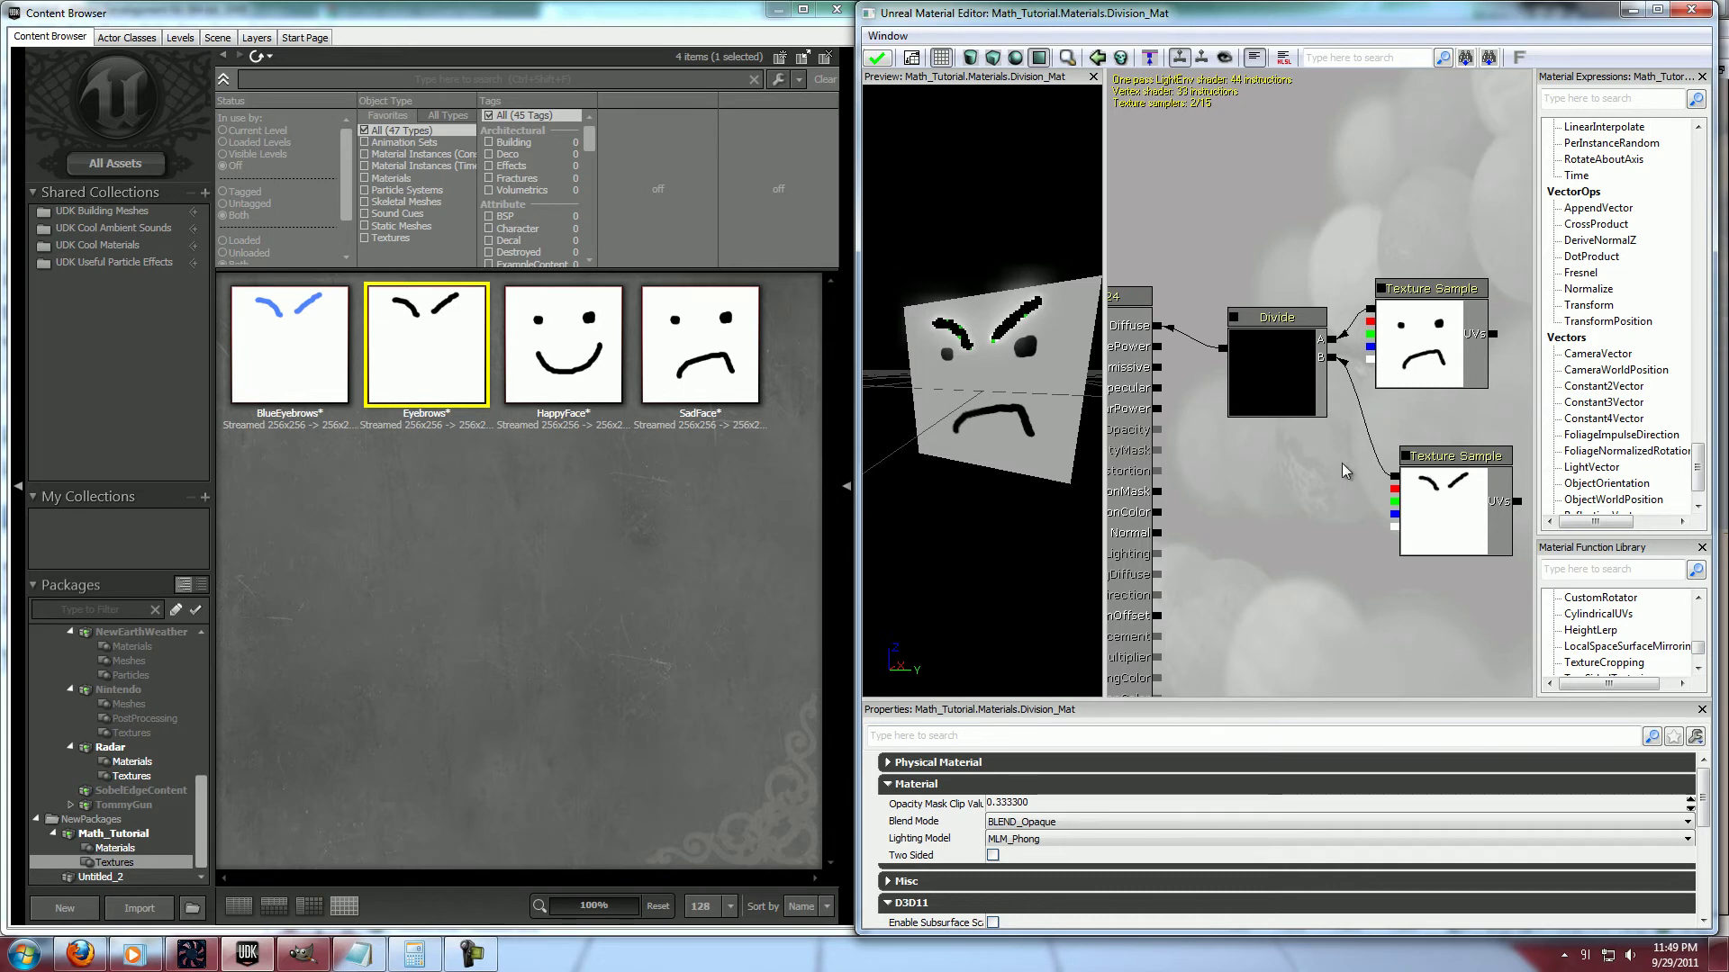
Delete the SadFace and Eyebrows texture samples from the Division_Mat graph, keeping the Divide node
{"action": "left_click", "coordinate": [1304, 381]}
{"action": "left_click", "coordinate": [1413, 360], "text": "ctrl"}
{"action": "left_click", "coordinate": [1435, 491], "text": "ctrl"}
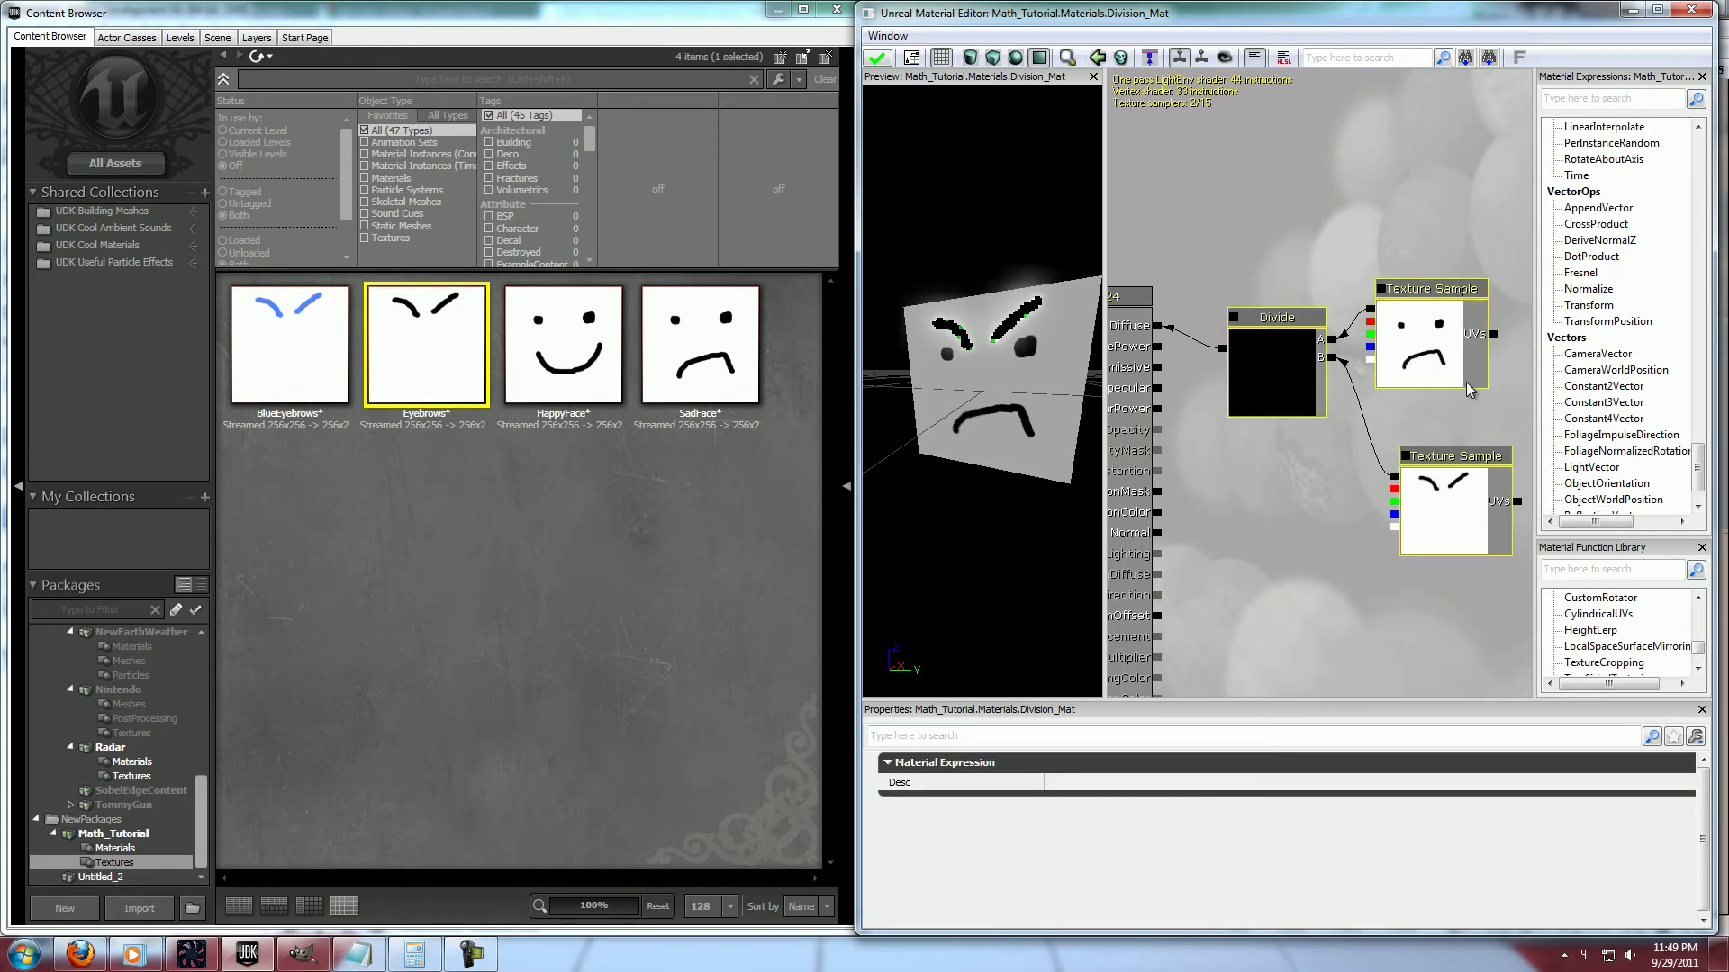
{"action": "left_click_drag", "start_coordinate": [1483, 501], "coordinate": [1484, 496]}
{"action": "left_click", "coordinate": [1446, 487]}
{"action": "left_click", "coordinate": [1476, 436]}
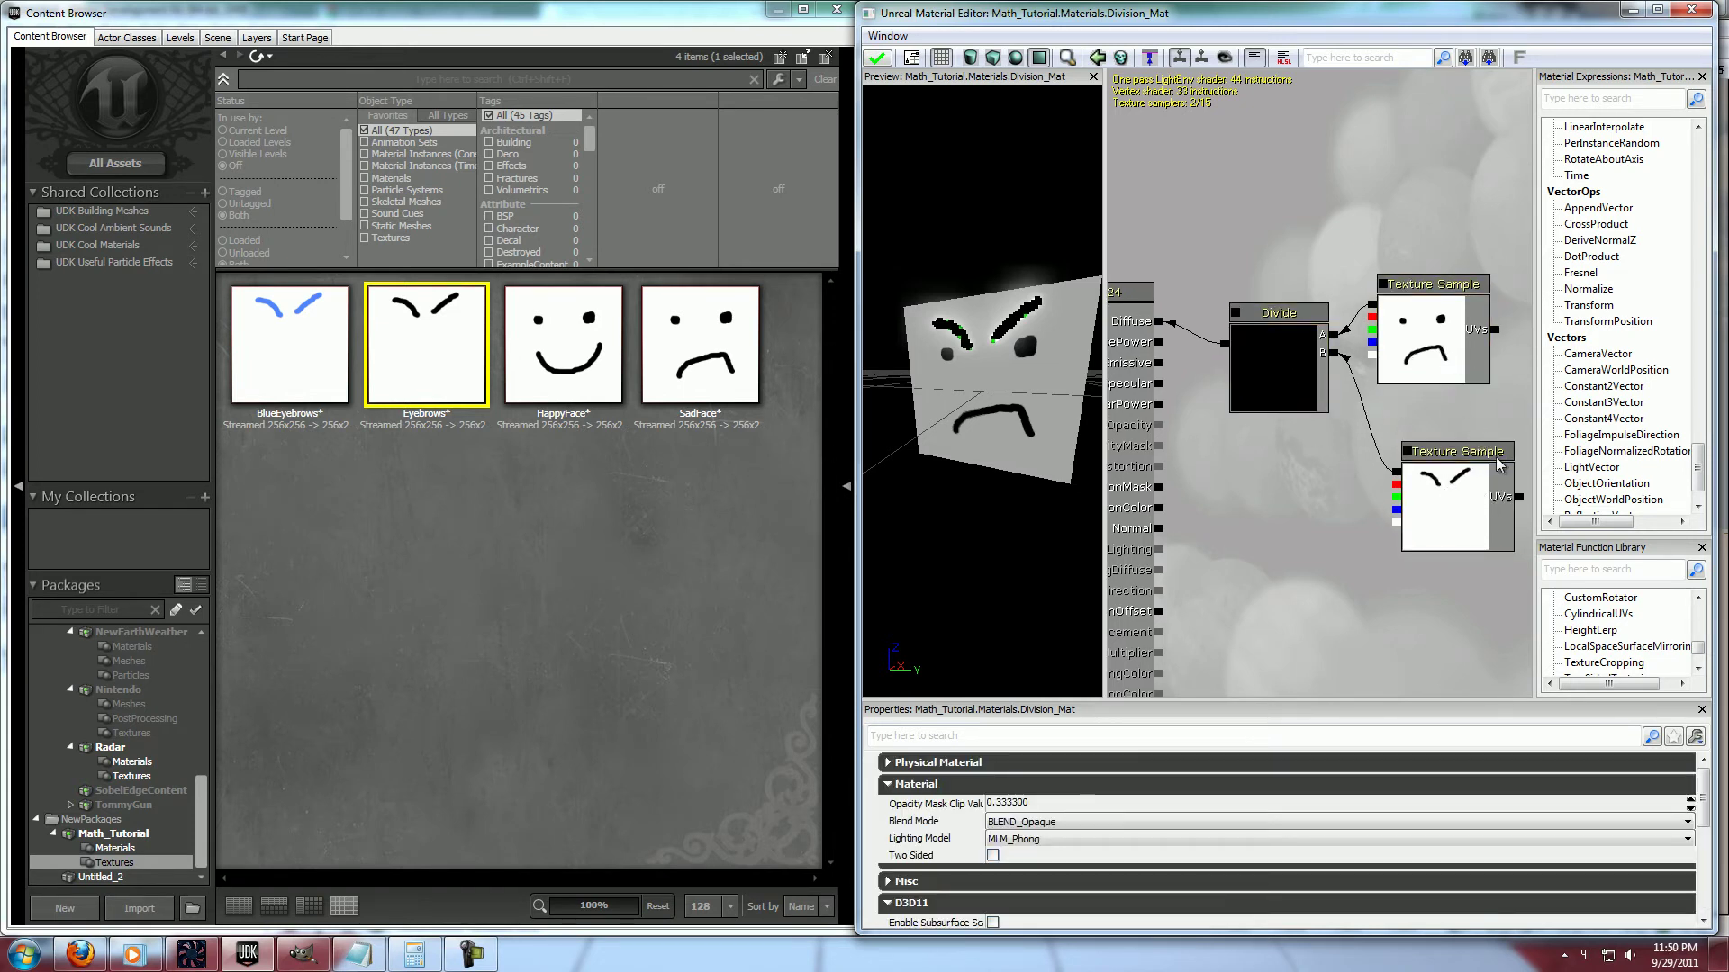
{"action": "left_click", "coordinate": [1495, 458]}
{"action": "left_click", "coordinate": [1457, 343], "text": "ctrl"}
{"action": "key", "text": "Delete"}
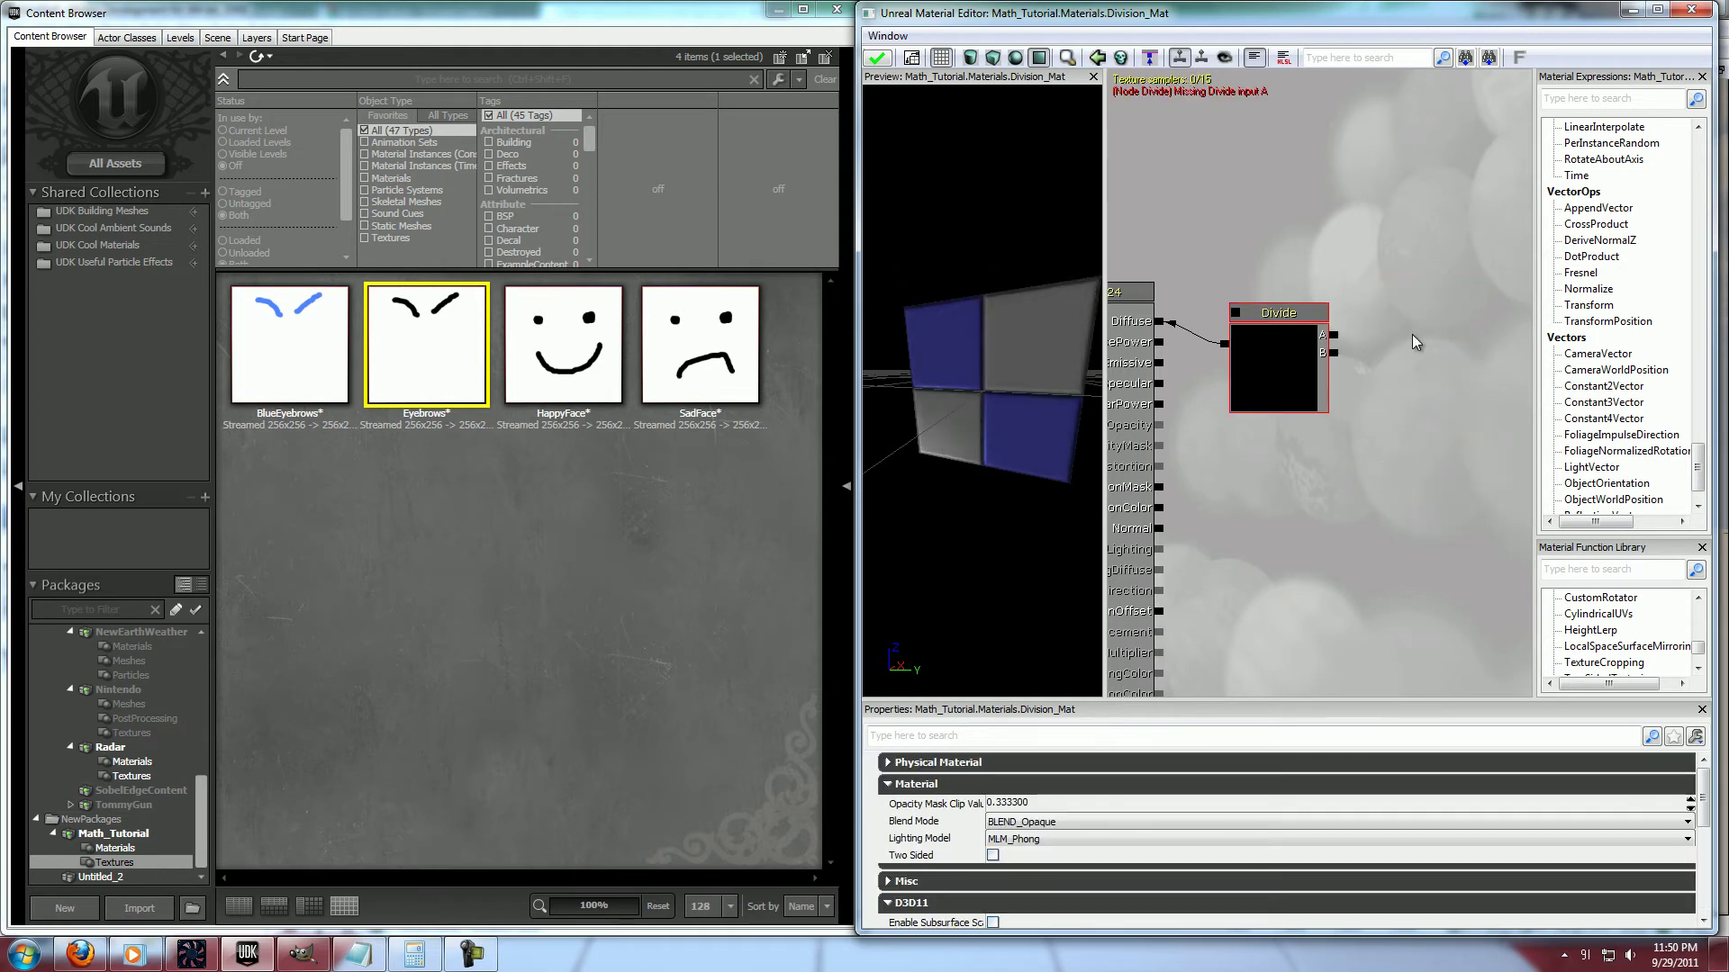
Add two Constant3Vector nodes to the Division_Mat graph and connect the upper one to Divide input A and the lower one to input B
{"action": "left_click", "coordinate": [1413, 334]}
{"action": "left_click", "coordinate": [1421, 467]}
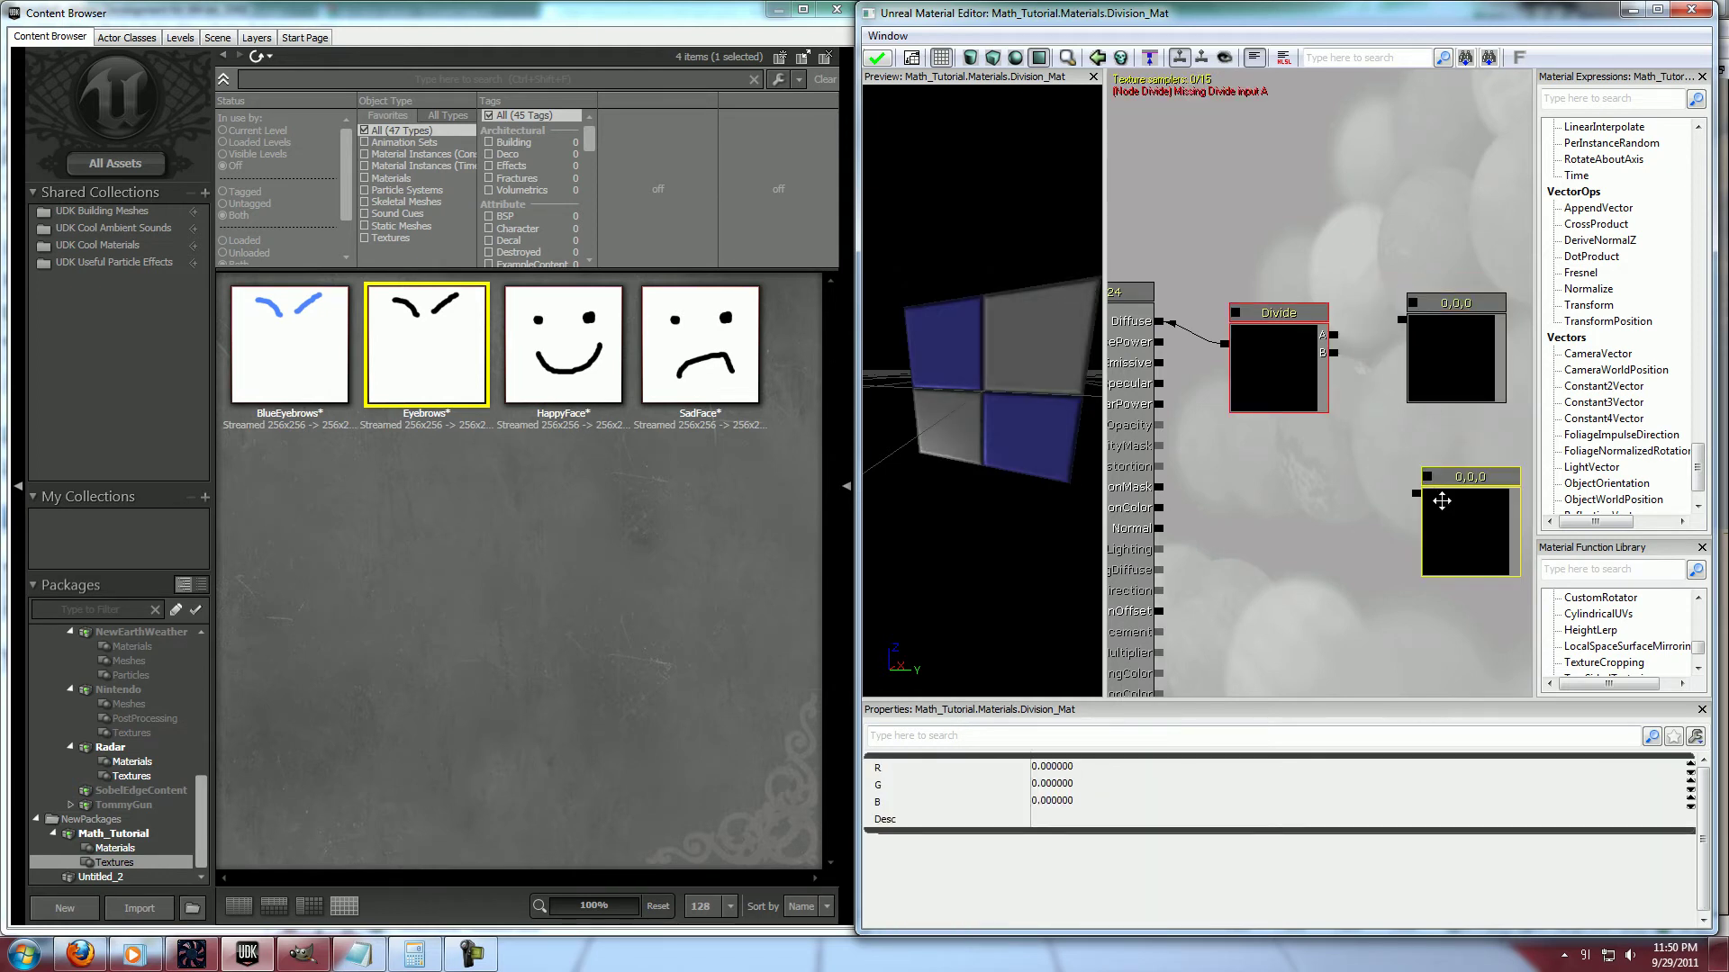
{"action": "left_click_drag", "start_coordinate": [1400, 453], "coordinate": [1401, 319]}
{"action": "left_click_drag", "start_coordinate": [1458, 380], "coordinate": [1441, 348], "text": "ctrl"}
{"action": "left_click_drag", "start_coordinate": [1454, 451], "coordinate": [1443, 444]}
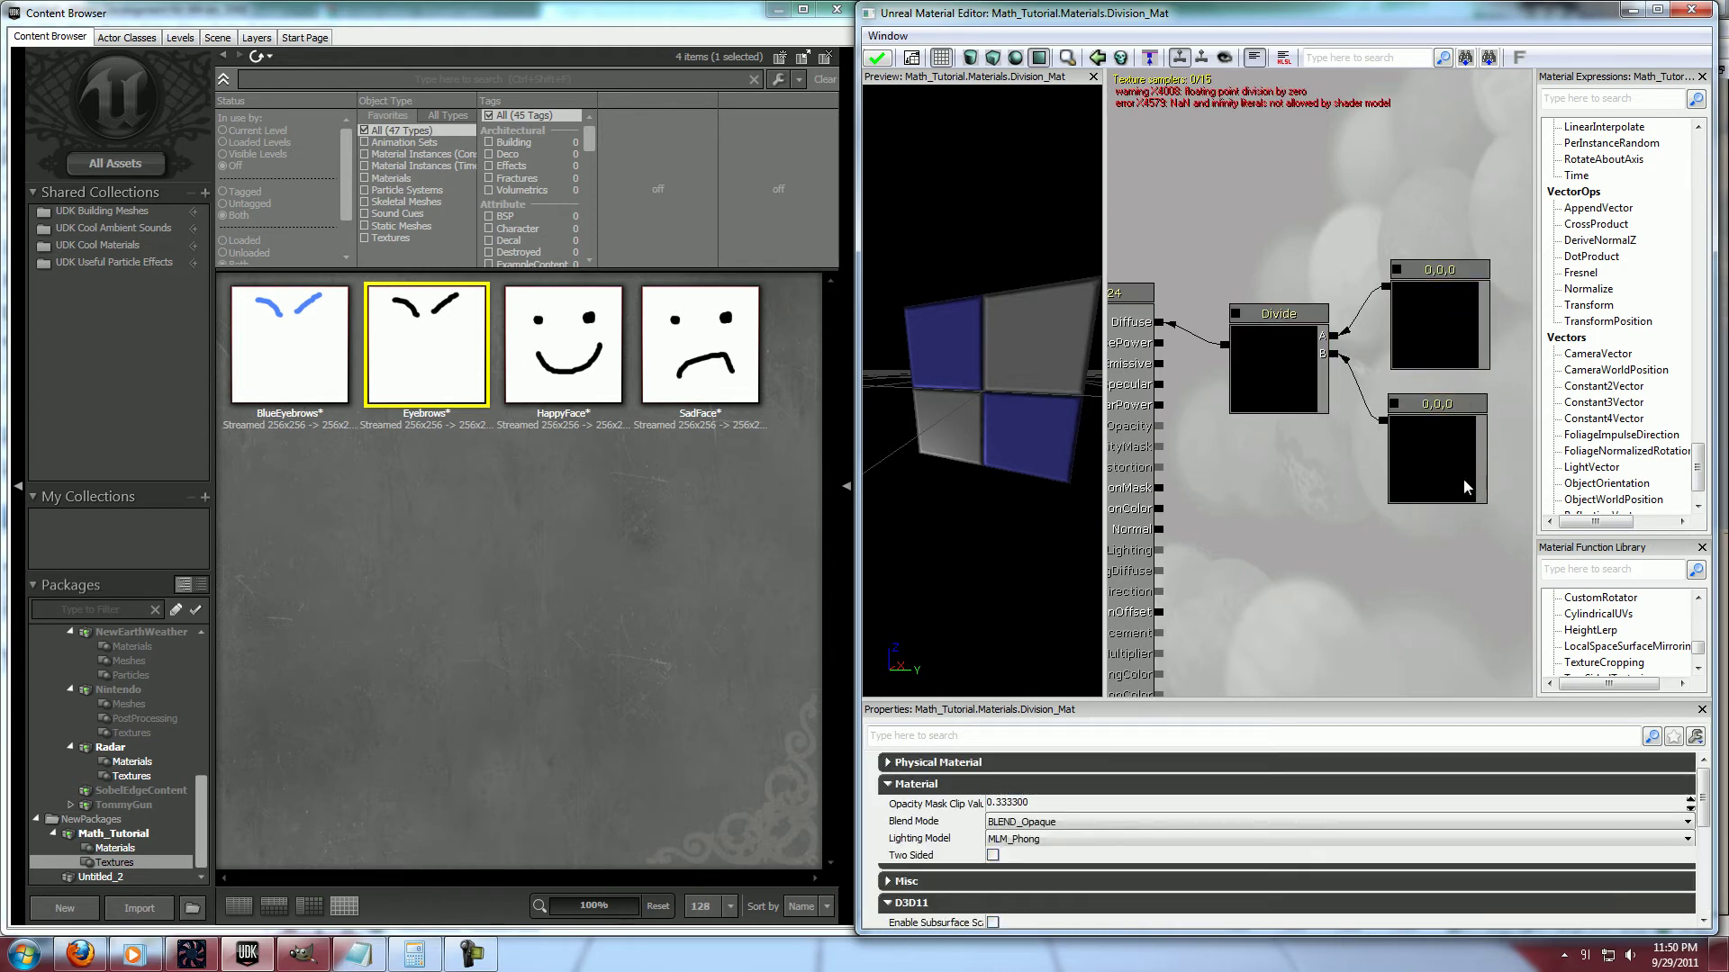
Set the R, G and B values of the constant feeding Divide input B to 1
{"action": "left_click", "coordinate": [1440, 445]}
{"action": "left_click", "coordinate": [1111, 766]}
{"action": "type", "text": "1"}
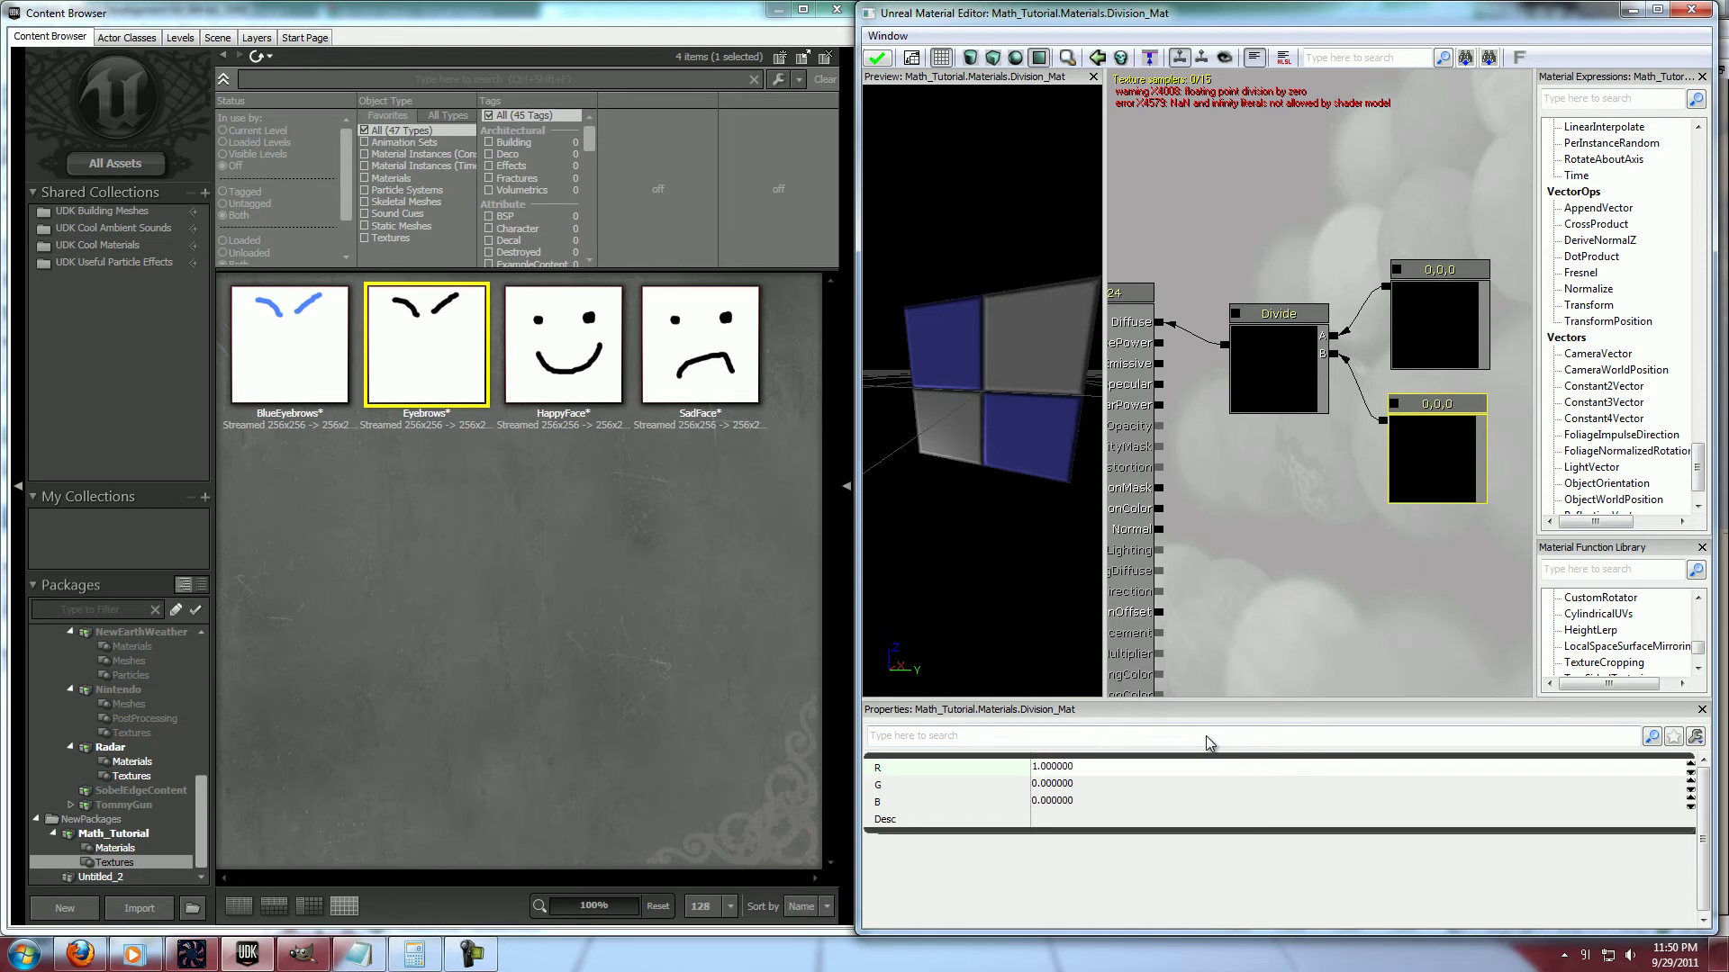
{"action": "key", "text": "Return"}
{"action": "left_click", "coordinate": [1244, 582]}
{"action": "left_click", "coordinate": [1424, 488]}
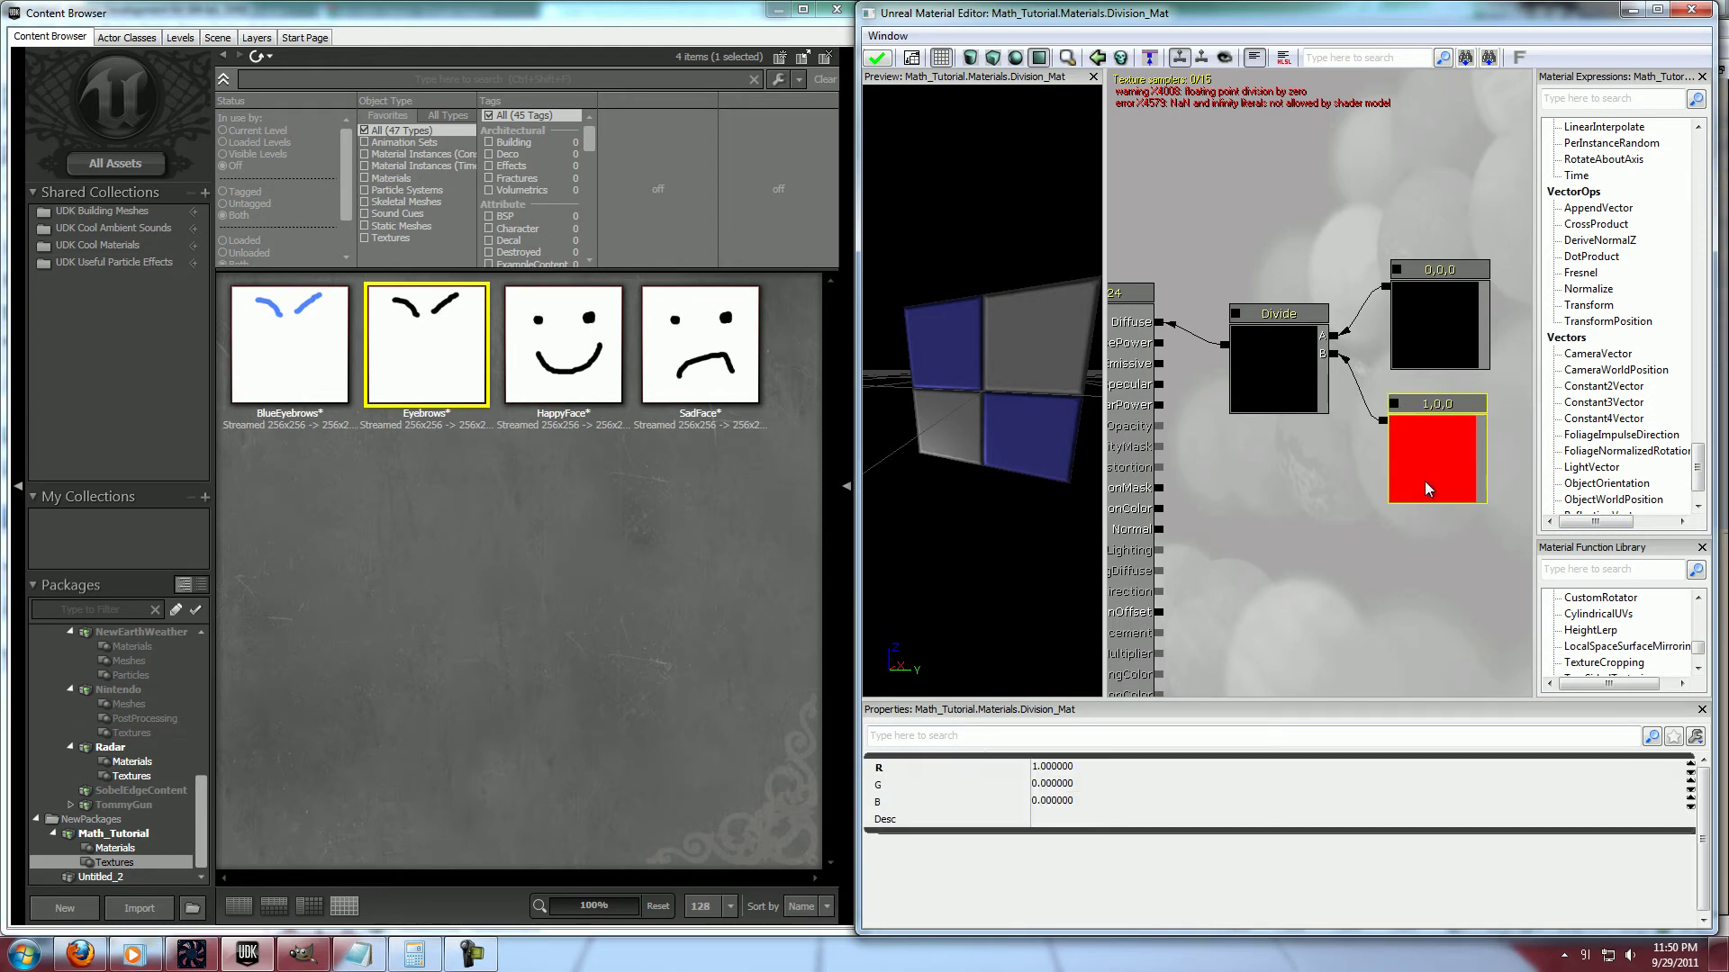
{"action": "left_click", "coordinate": [1088, 782]}
{"action": "type", "text": "1"}
{"action": "key", "text": "Tab"}
{"action": "type", "text": "1"}
{"action": "key", "text": "Return"}
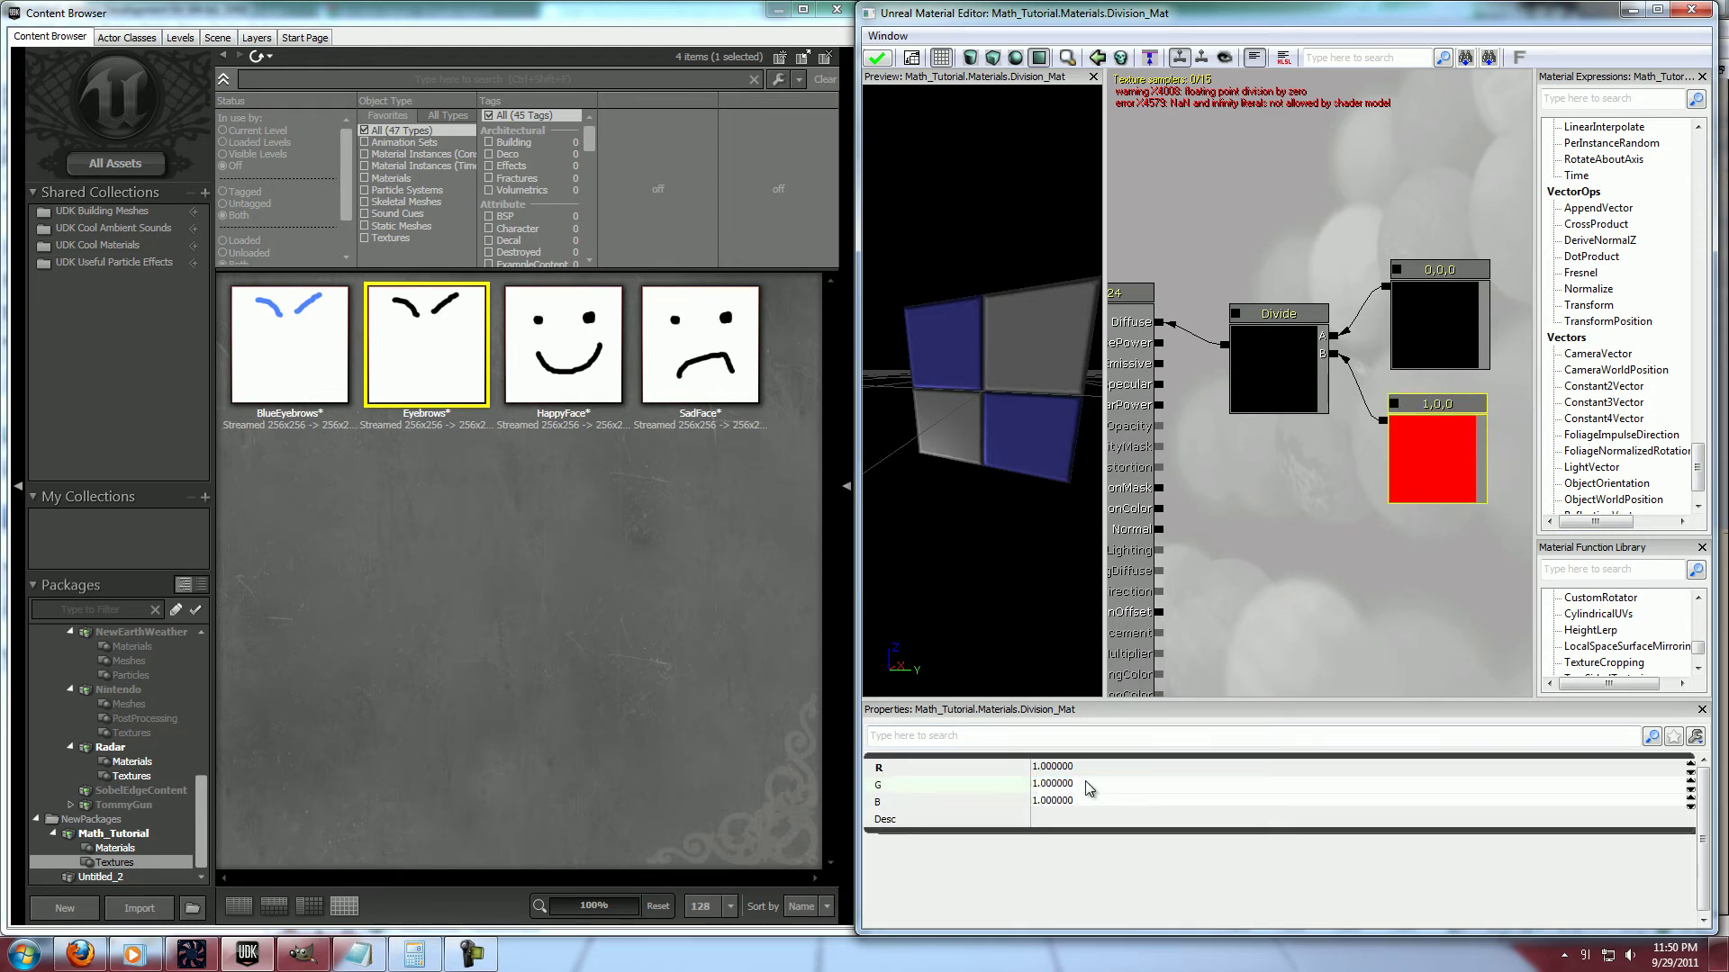
Set the R, G and B values of the constant feeding Divide input A to 5
{"action": "left_click", "coordinate": [1440, 351]}
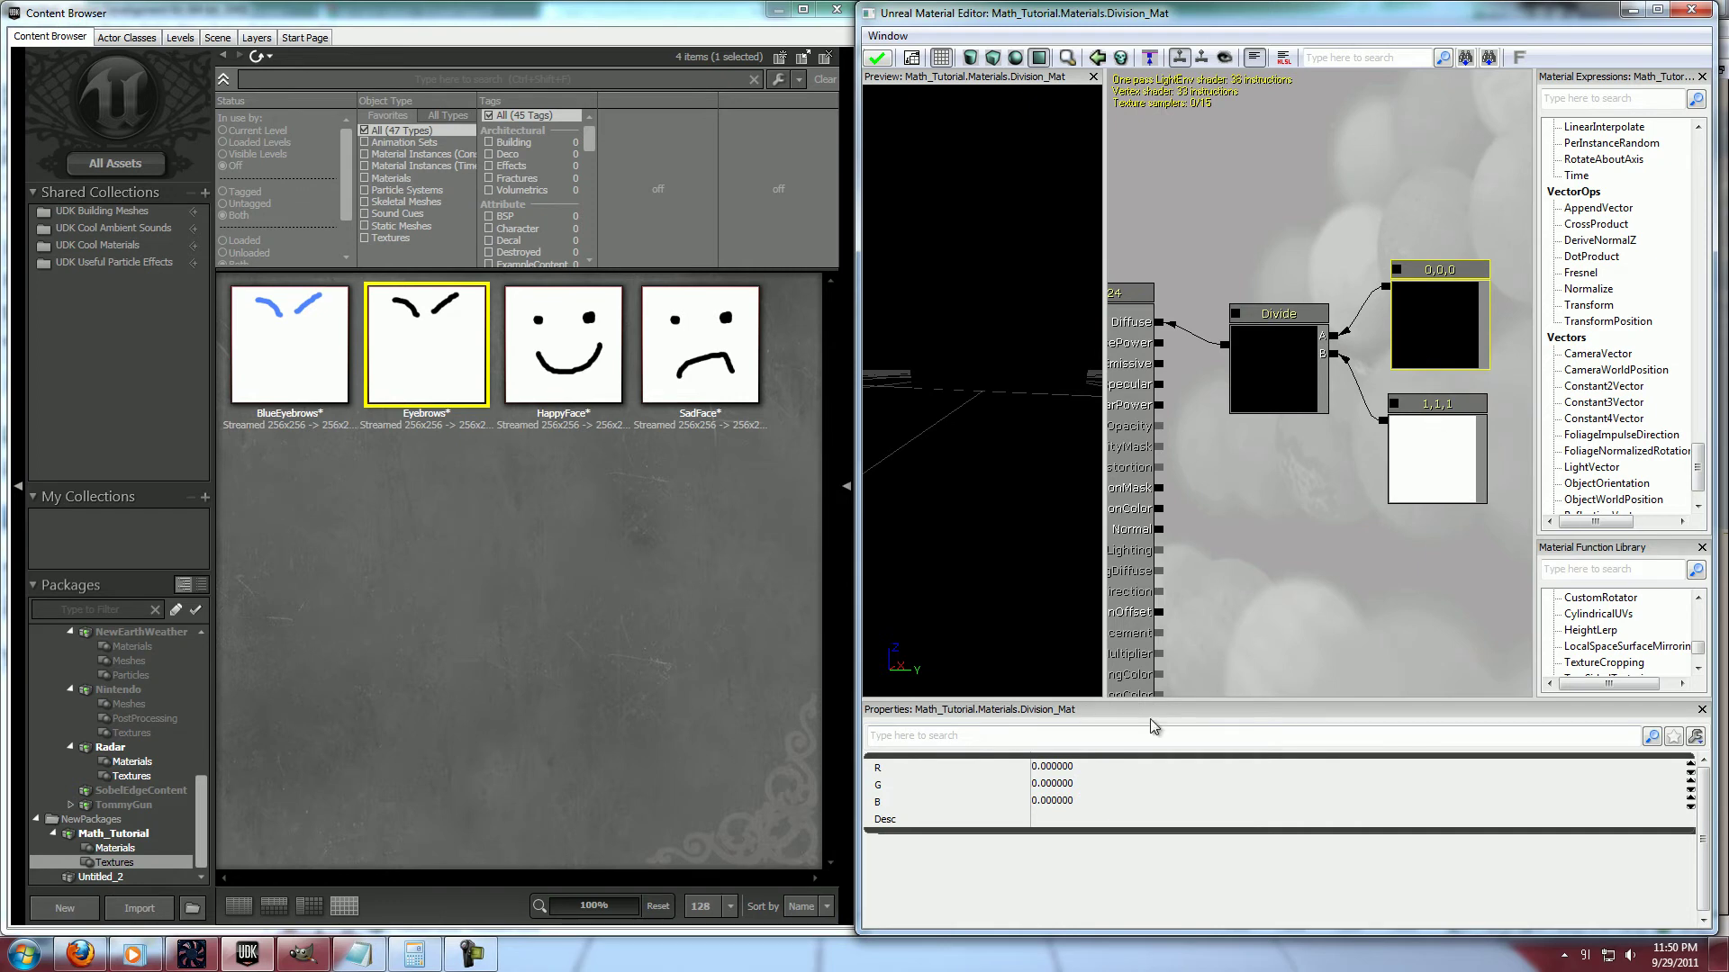
{"action": "left_click", "coordinate": [1089, 770]}
{"action": "type", "text": "5"}
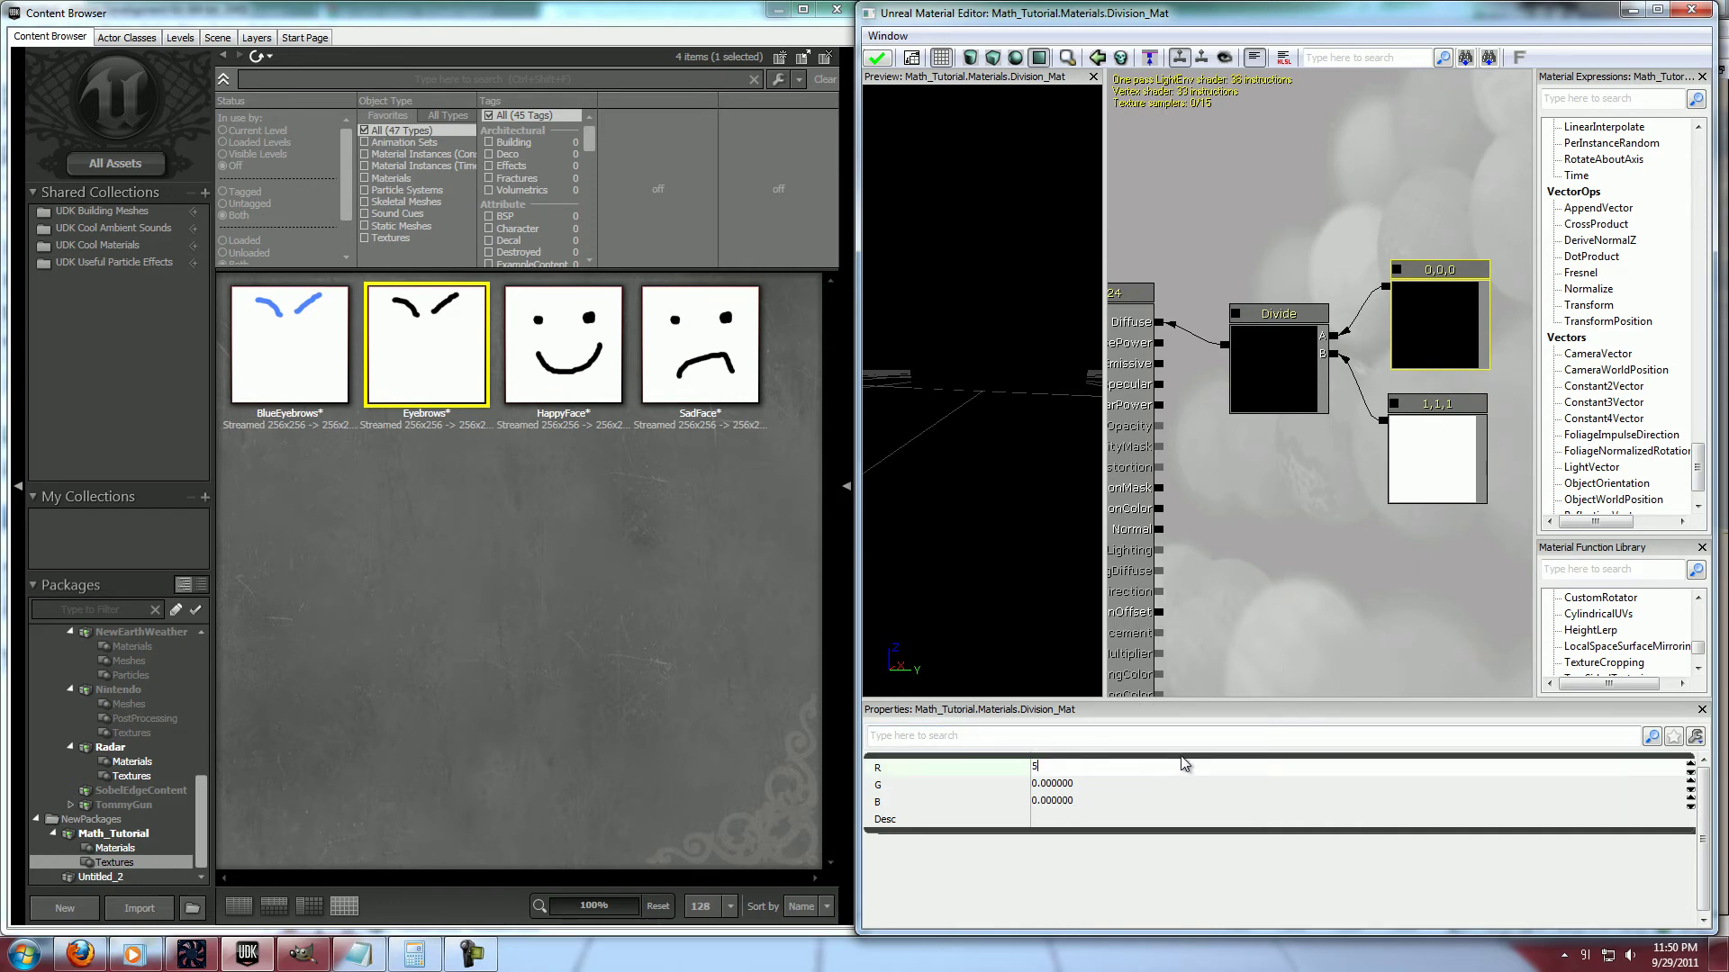
{"action": "key", "text": "Tab"}
{"action": "type", "text": "5"}
{"action": "key", "text": "Tab"}
{"action": "type", "text": "5"}
{"action": "key", "text": "shift+Tab"}
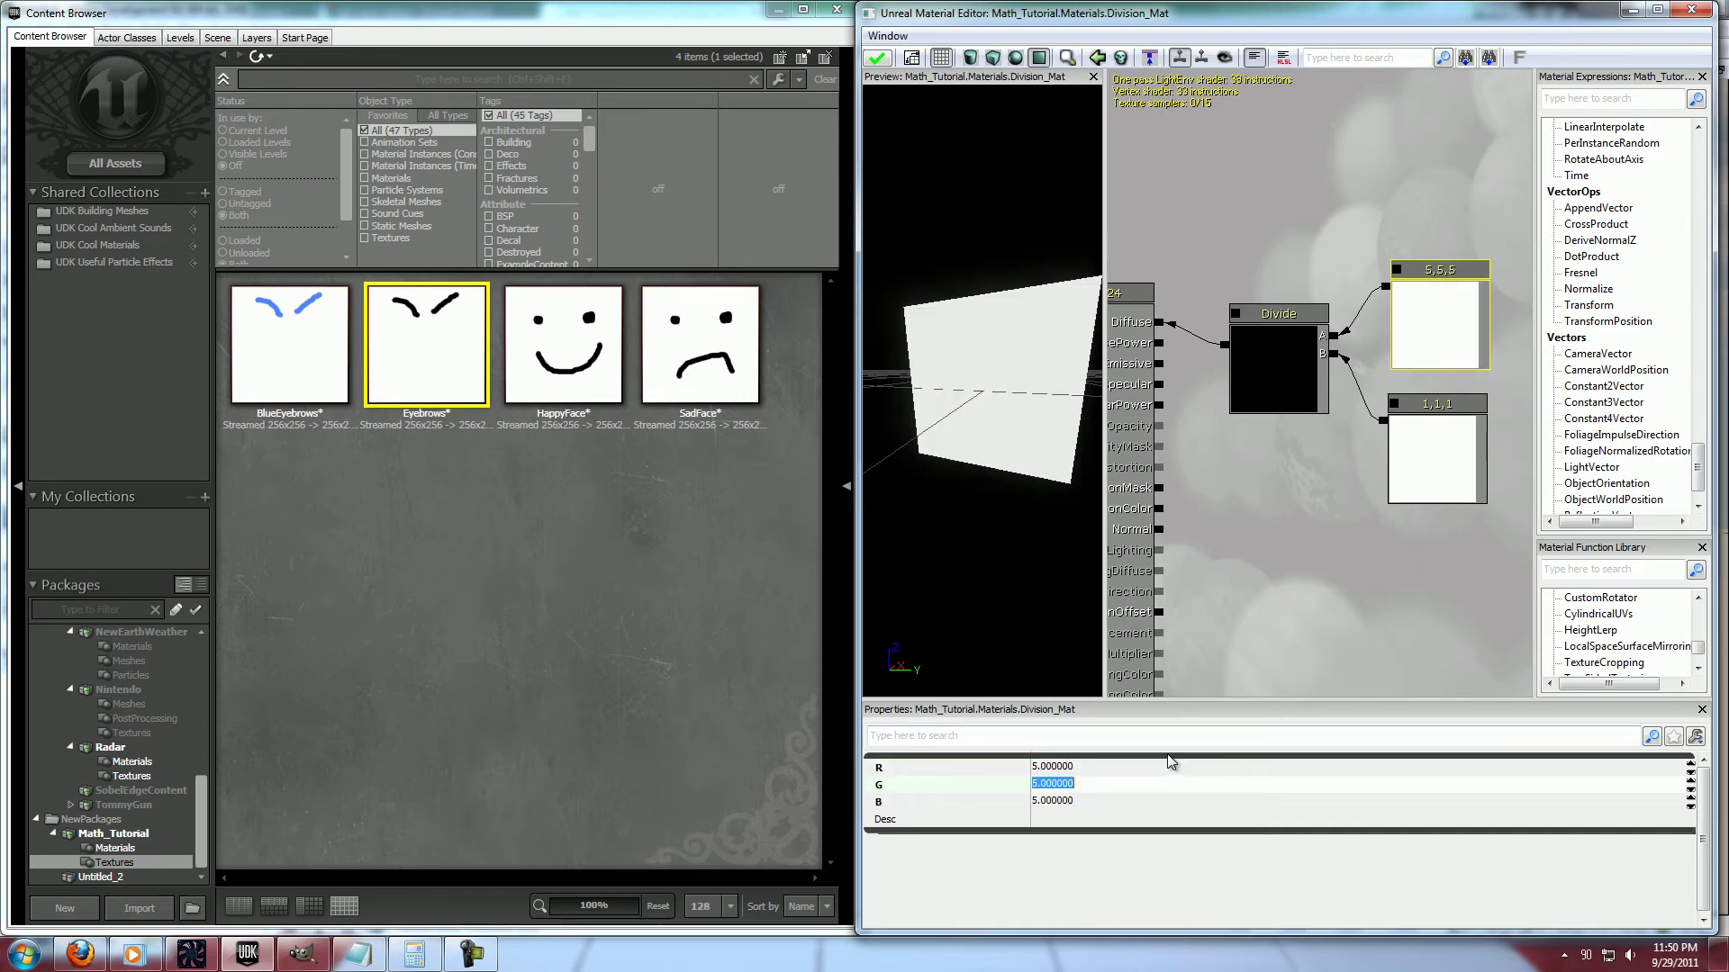
Set the R, G and B values of the constant feeding Divide input B to 10
{"action": "left_click", "coordinate": [1428, 422]}
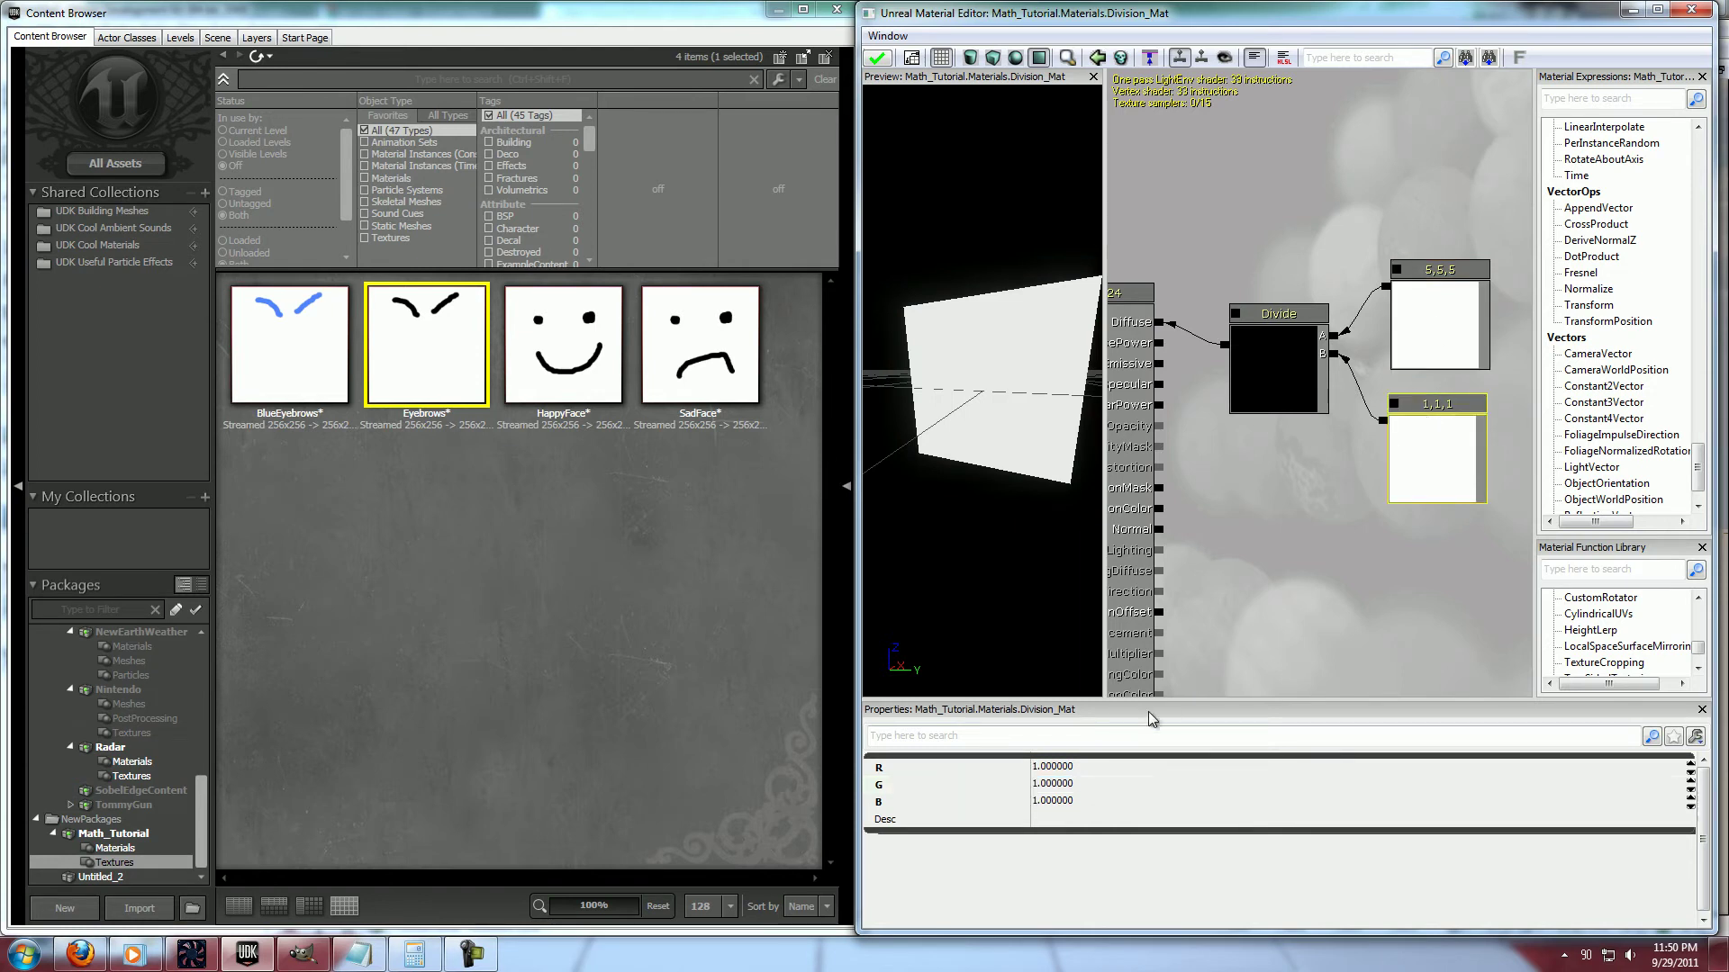
{"action": "left_click", "coordinate": [1127, 772]}
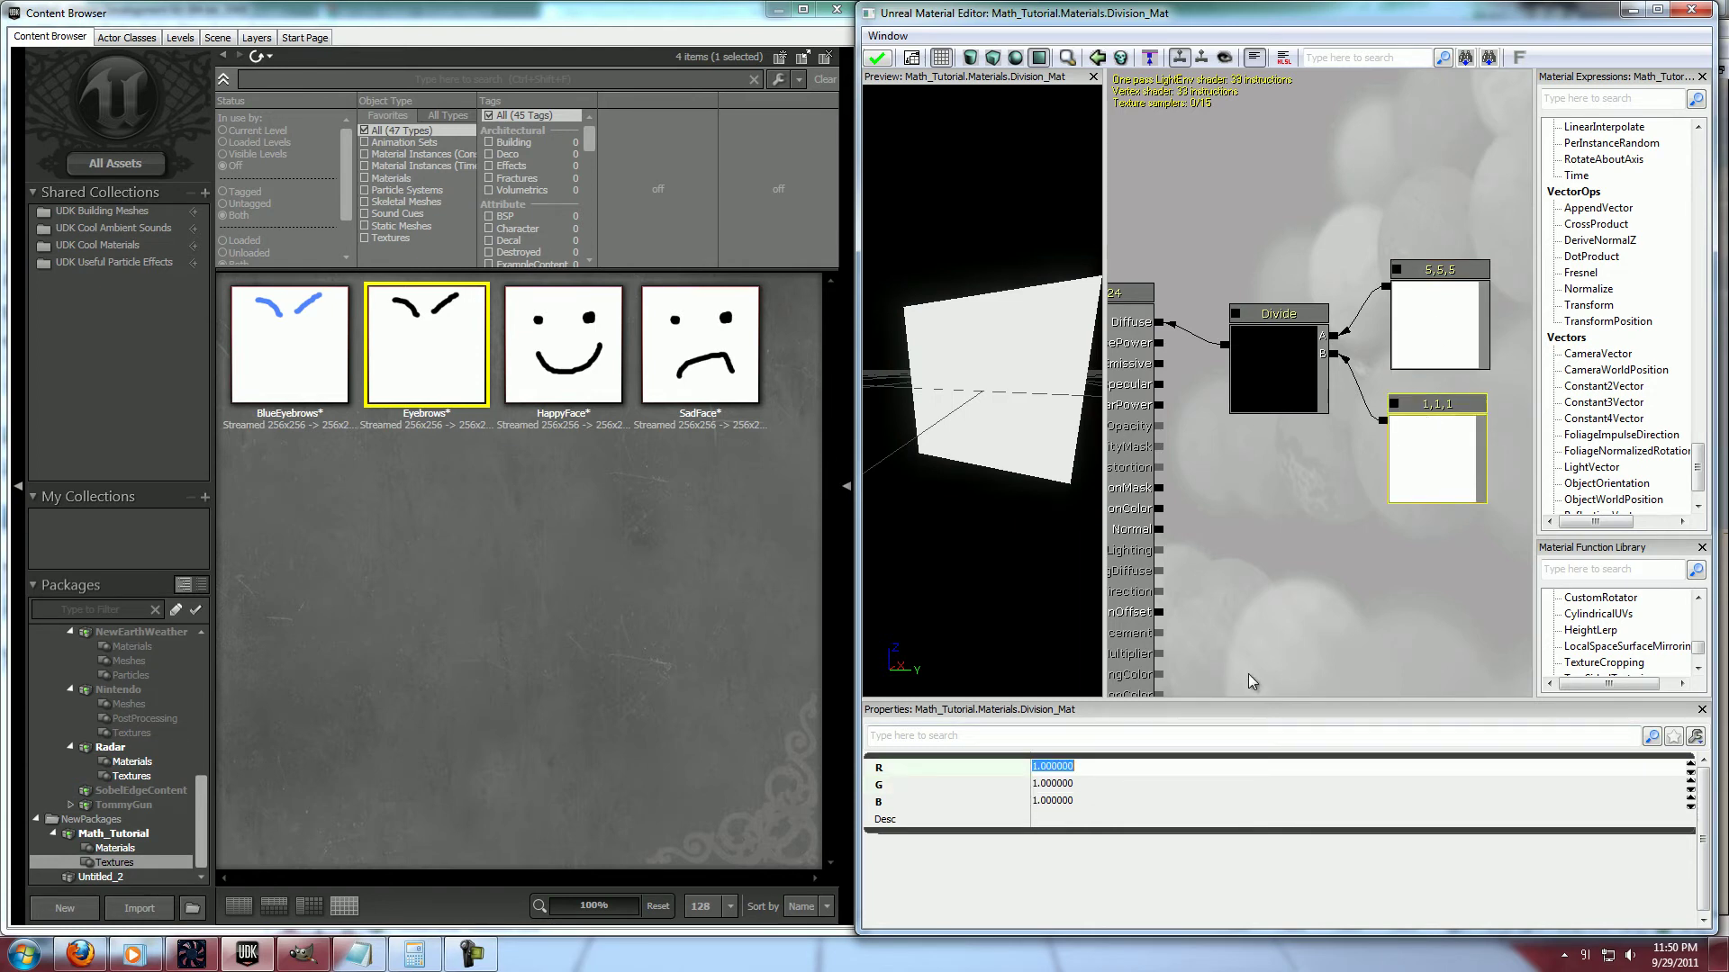
{"action": "type", "text": "10"}
{"action": "key", "text": "Tab"}
{"action": "type", "text": "10"}
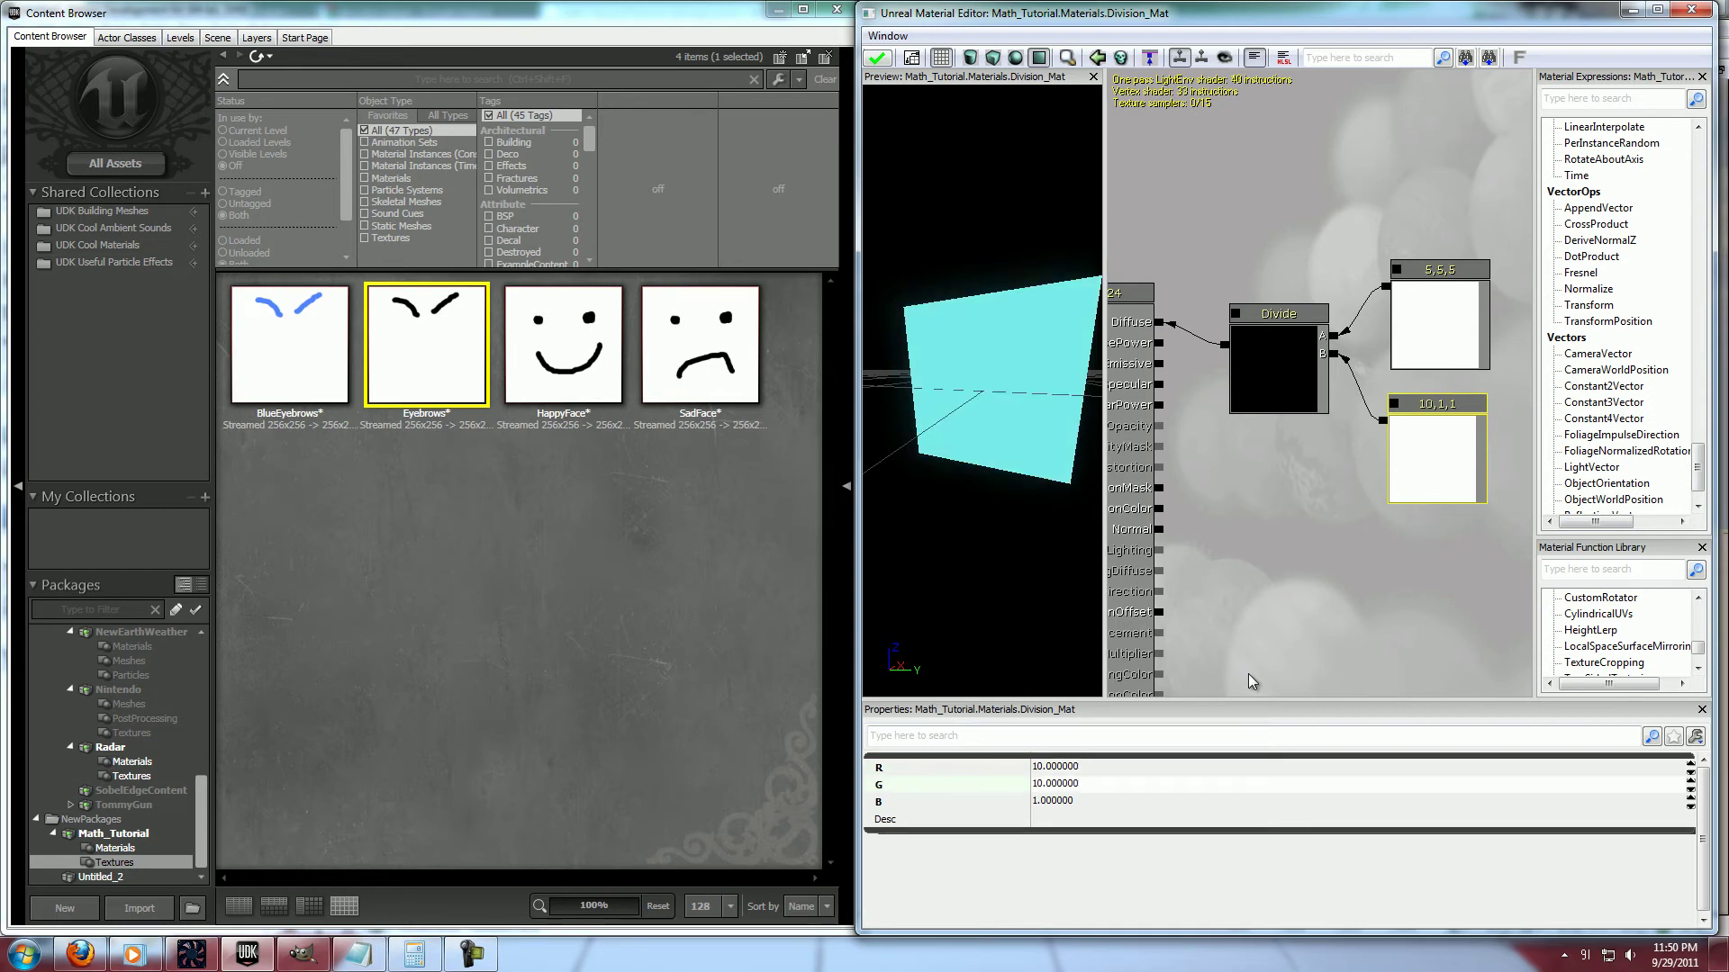
{"action": "key", "text": "Tab"}
{"action": "type", "text": "10"}
{"action": "key", "text": "Return"}
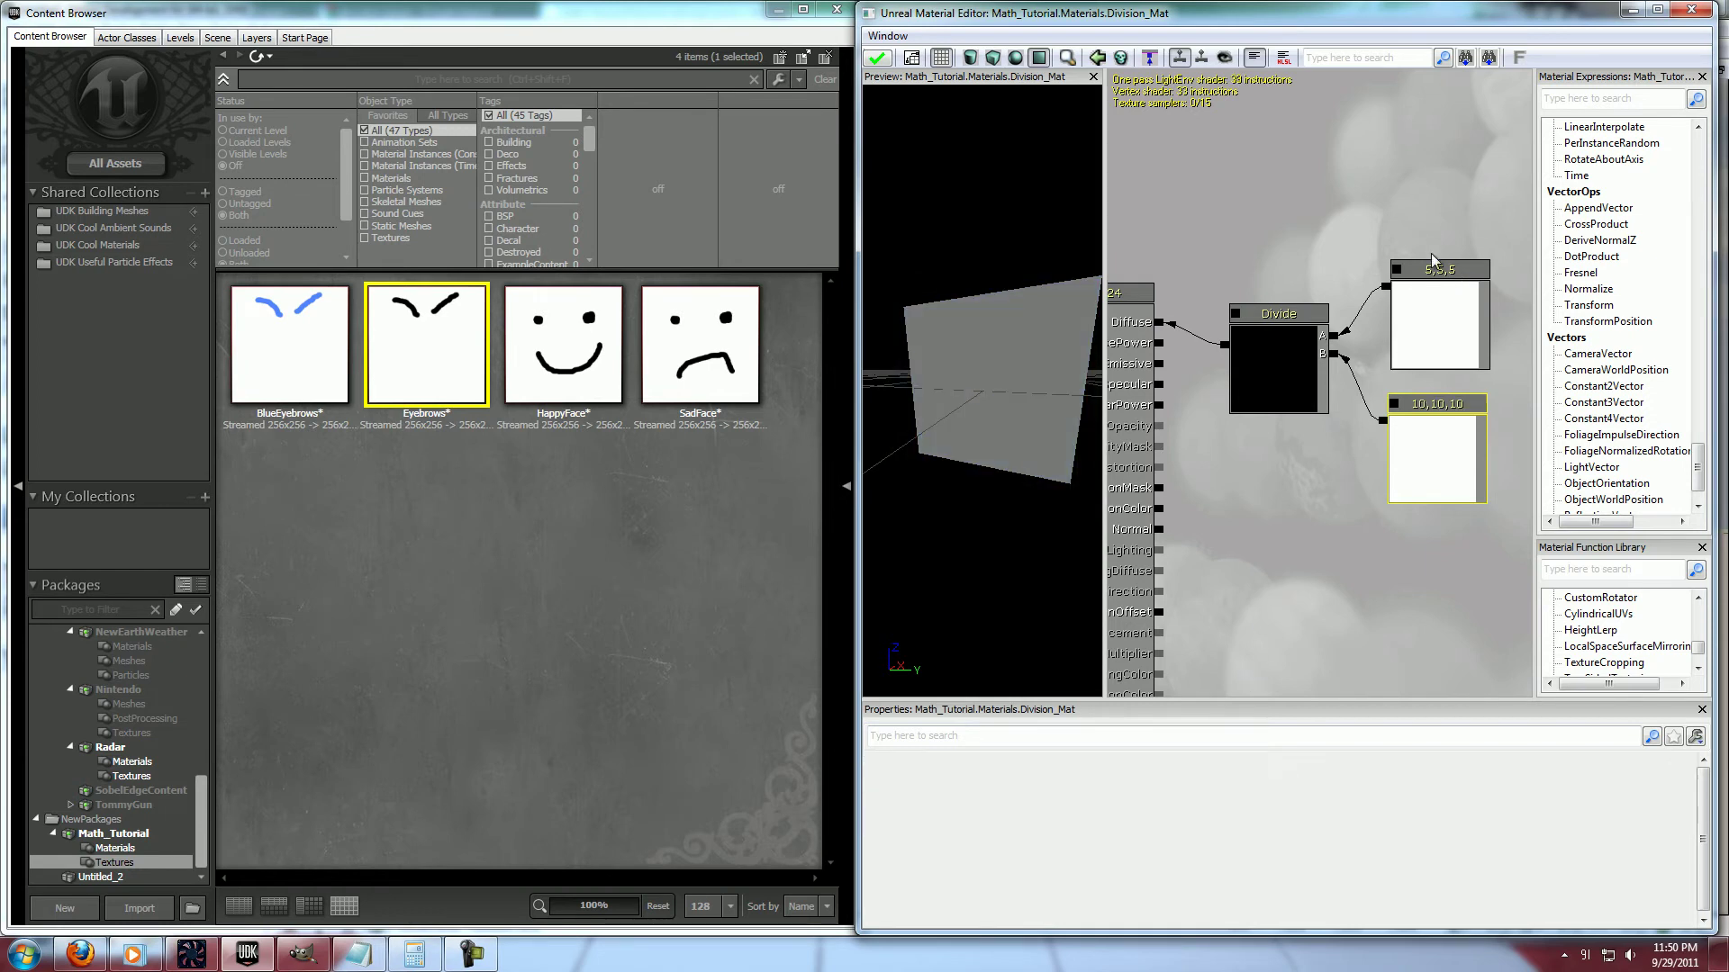
{"action": "left_click", "coordinate": [1499, 281]}
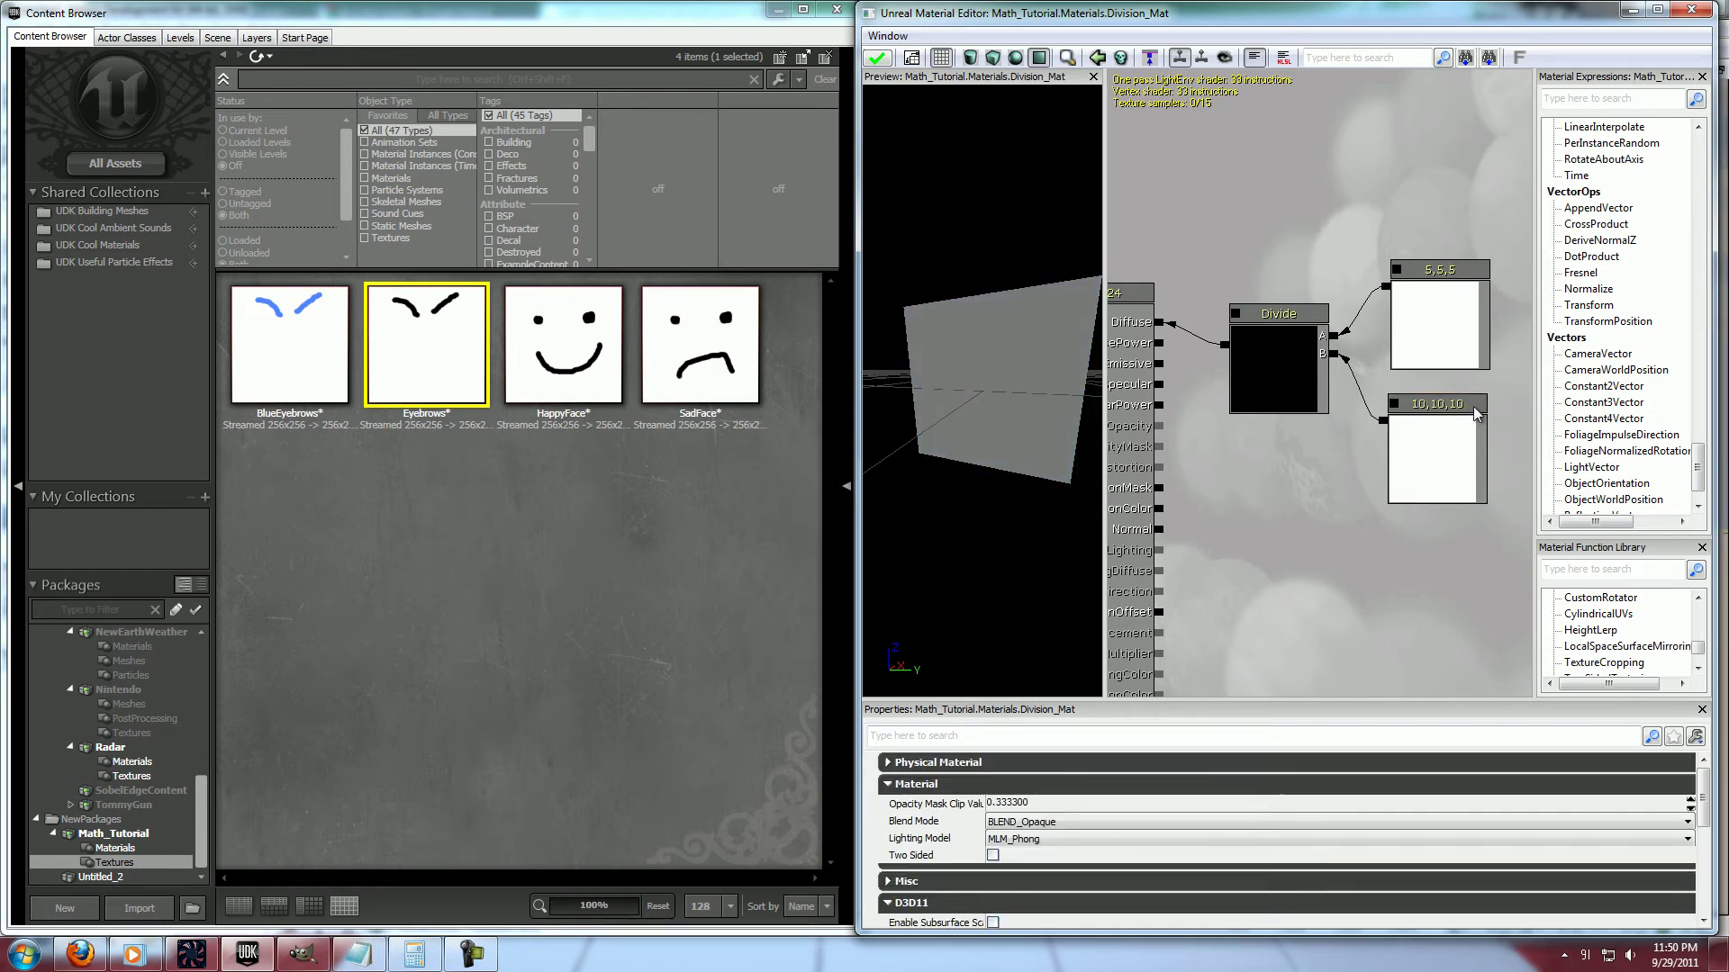
Apply the changes to Division_Mat and close its material editor
{"action": "left_click_drag", "start_coordinate": [1087, 410], "coordinate": [991, 364]}
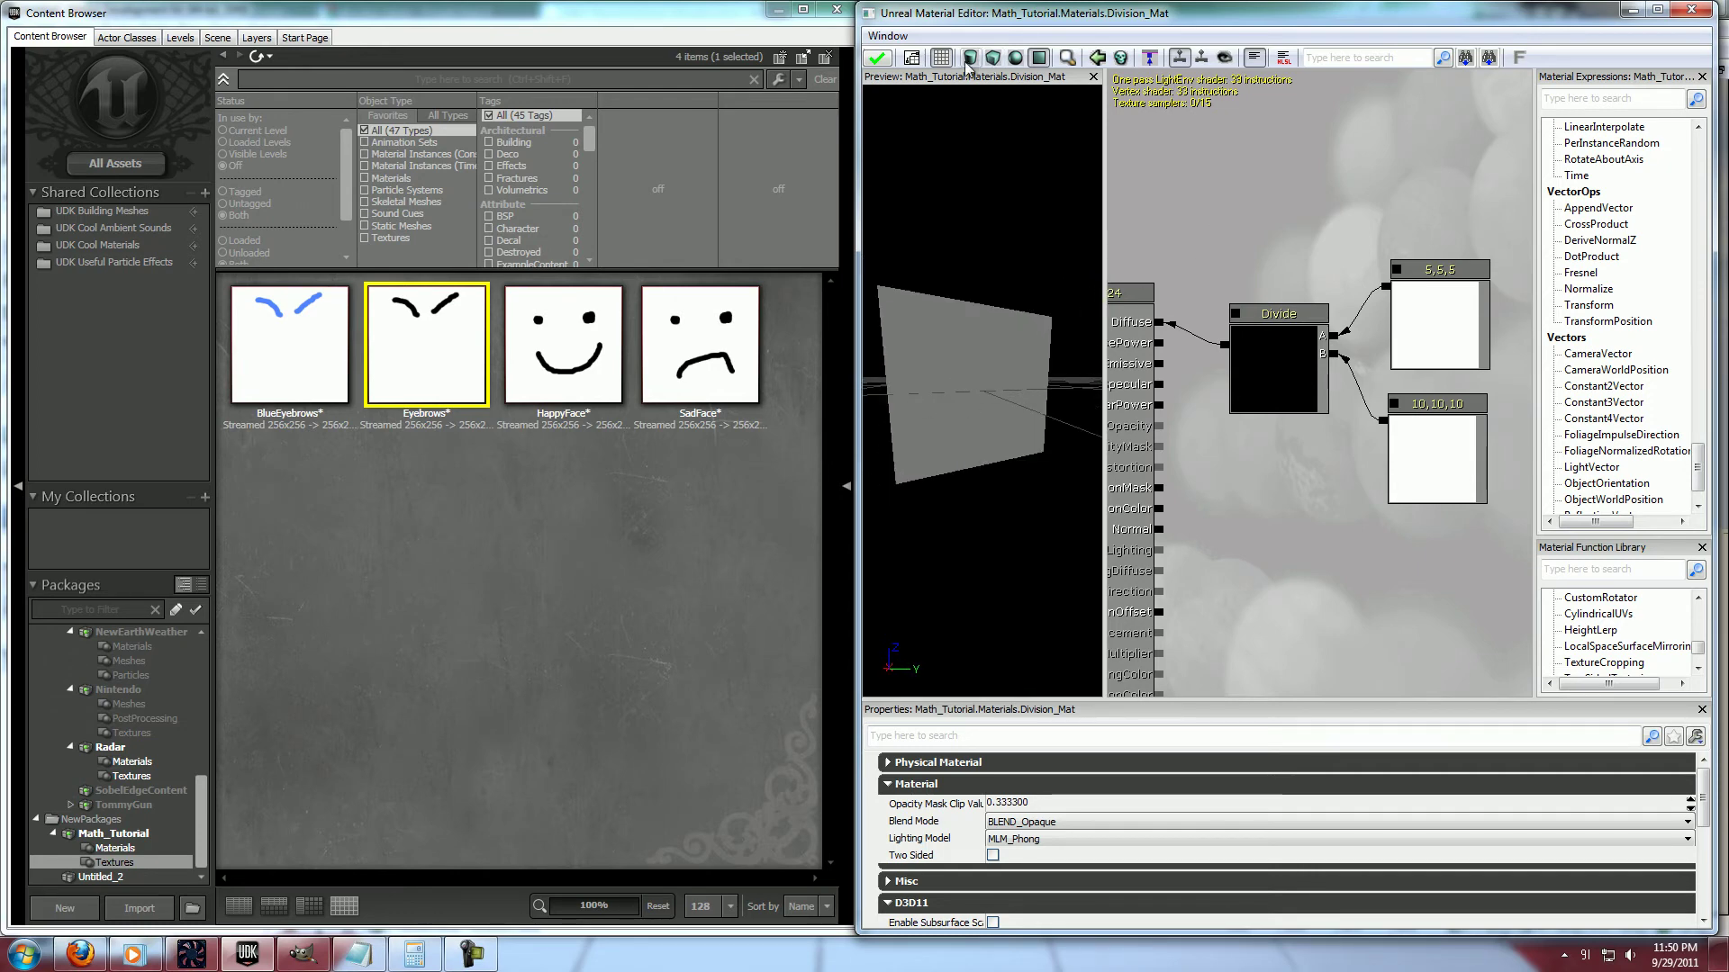
{"action": "left_click", "coordinate": [876, 57]}
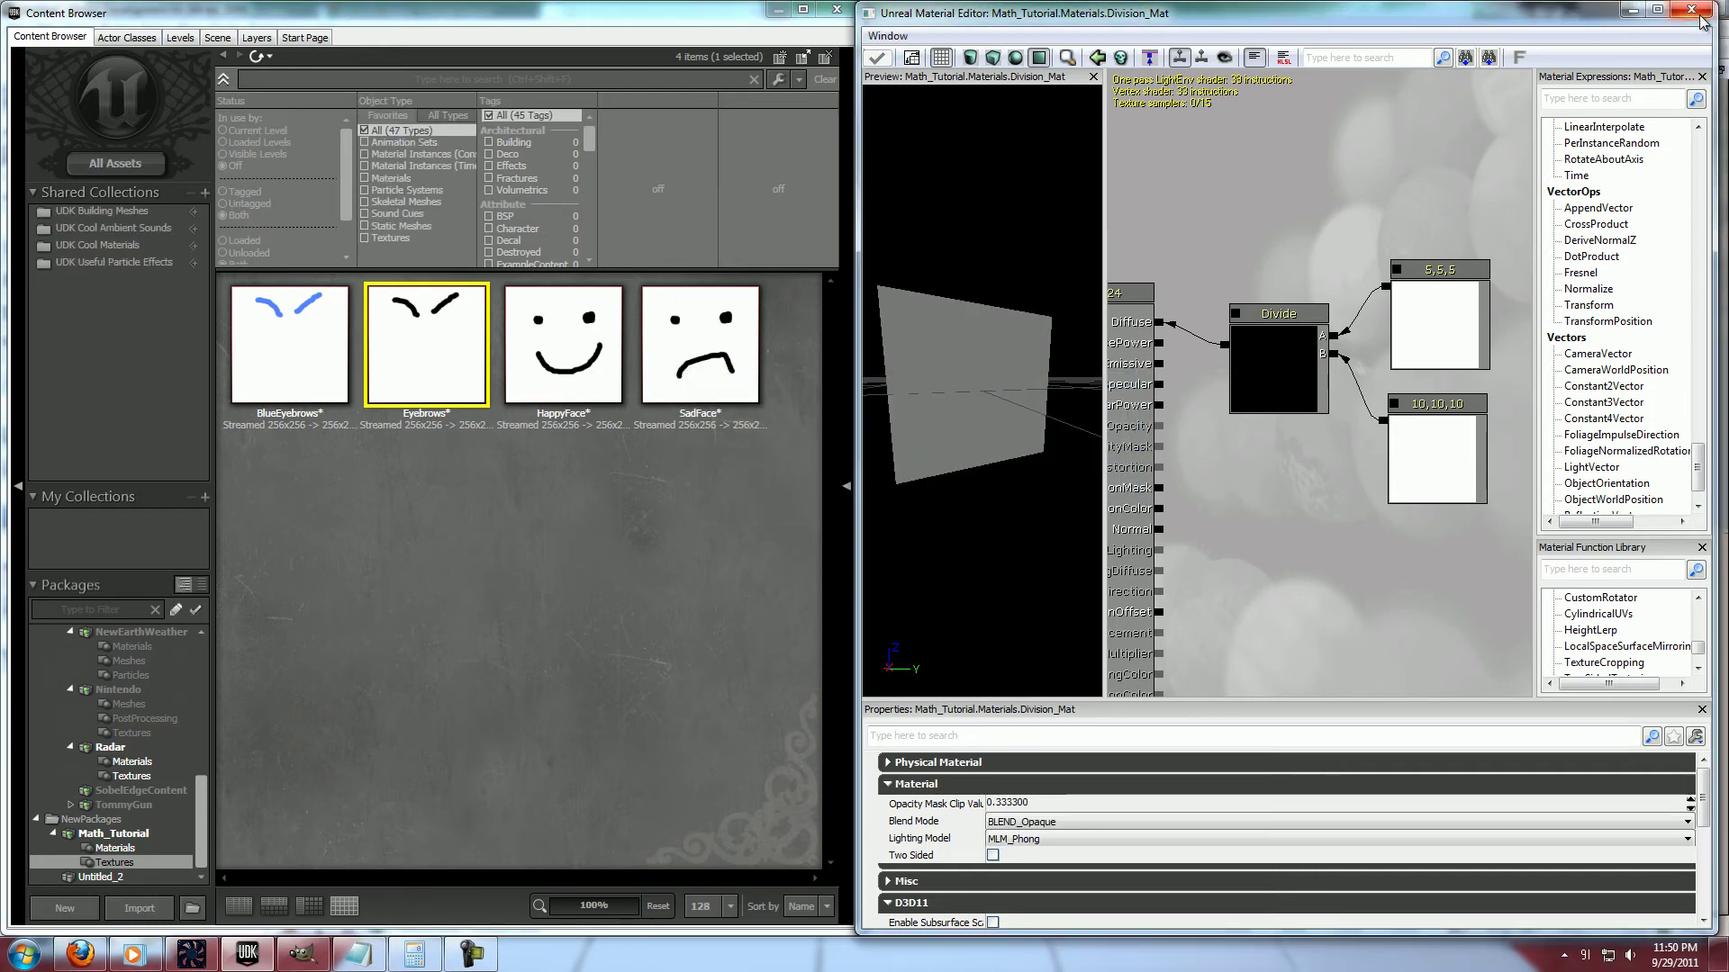
{"action": "left_click", "coordinate": [1690, 9]}
{"action": "left_click", "coordinate": [425, 578]}
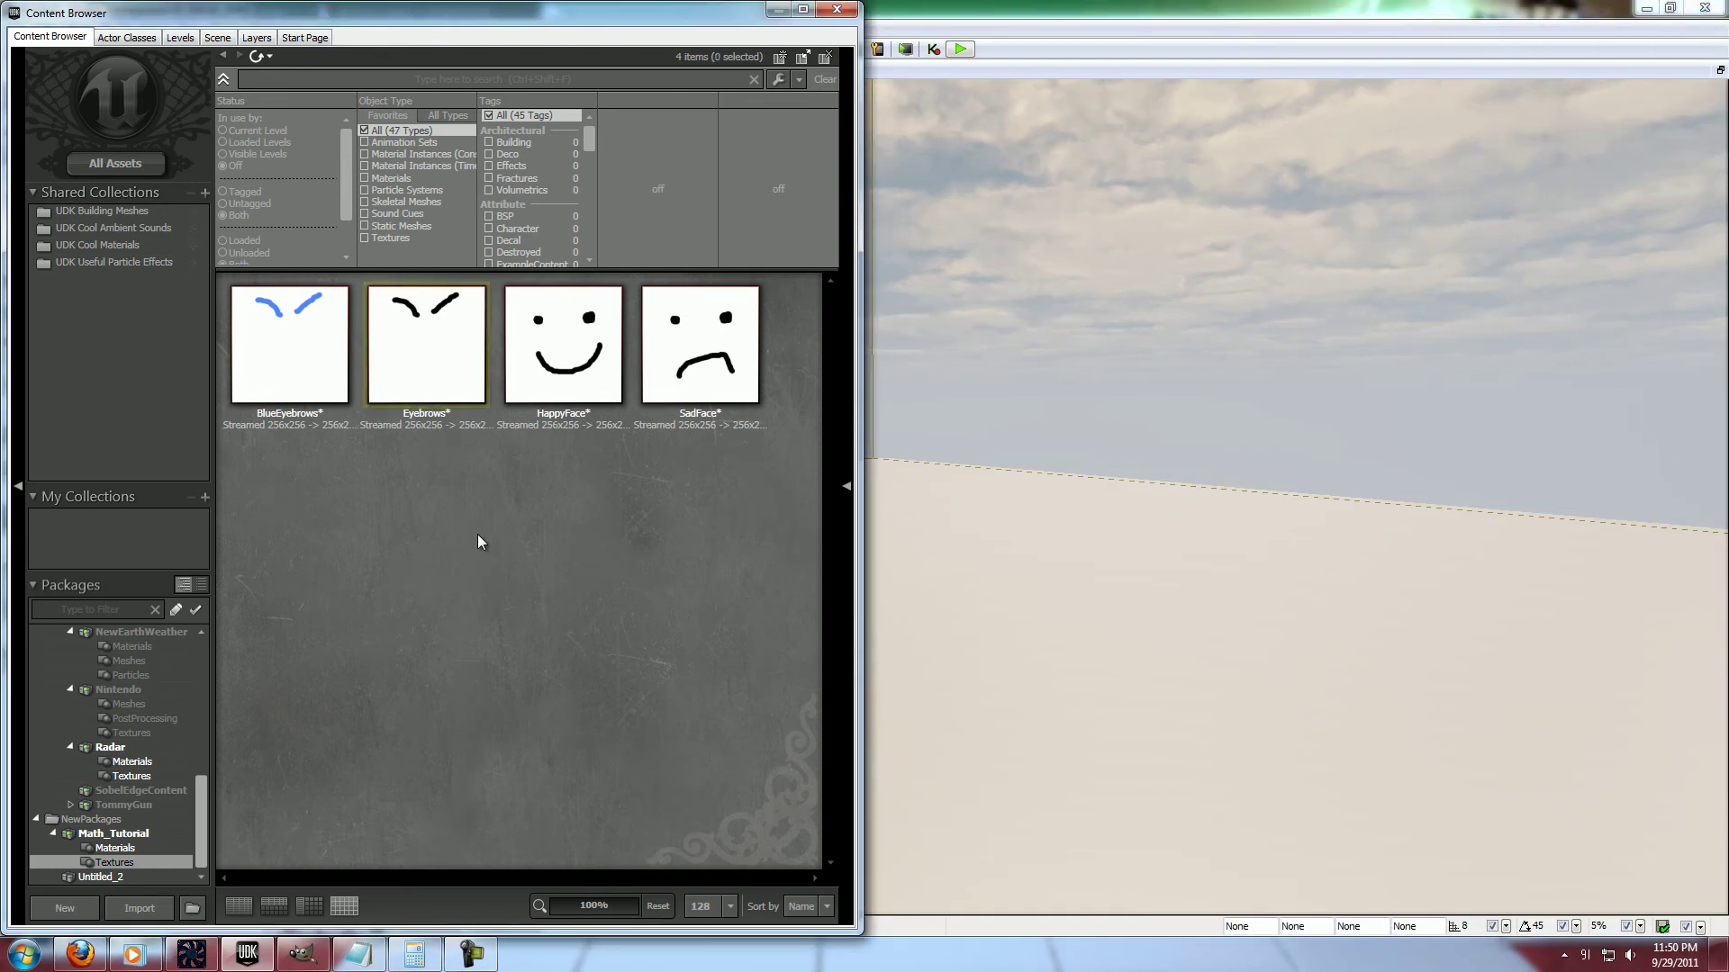
Open Multiplication_Mat from the Math_Tutorial package's Materials group
{"action": "left_click", "coordinate": [136, 848]}
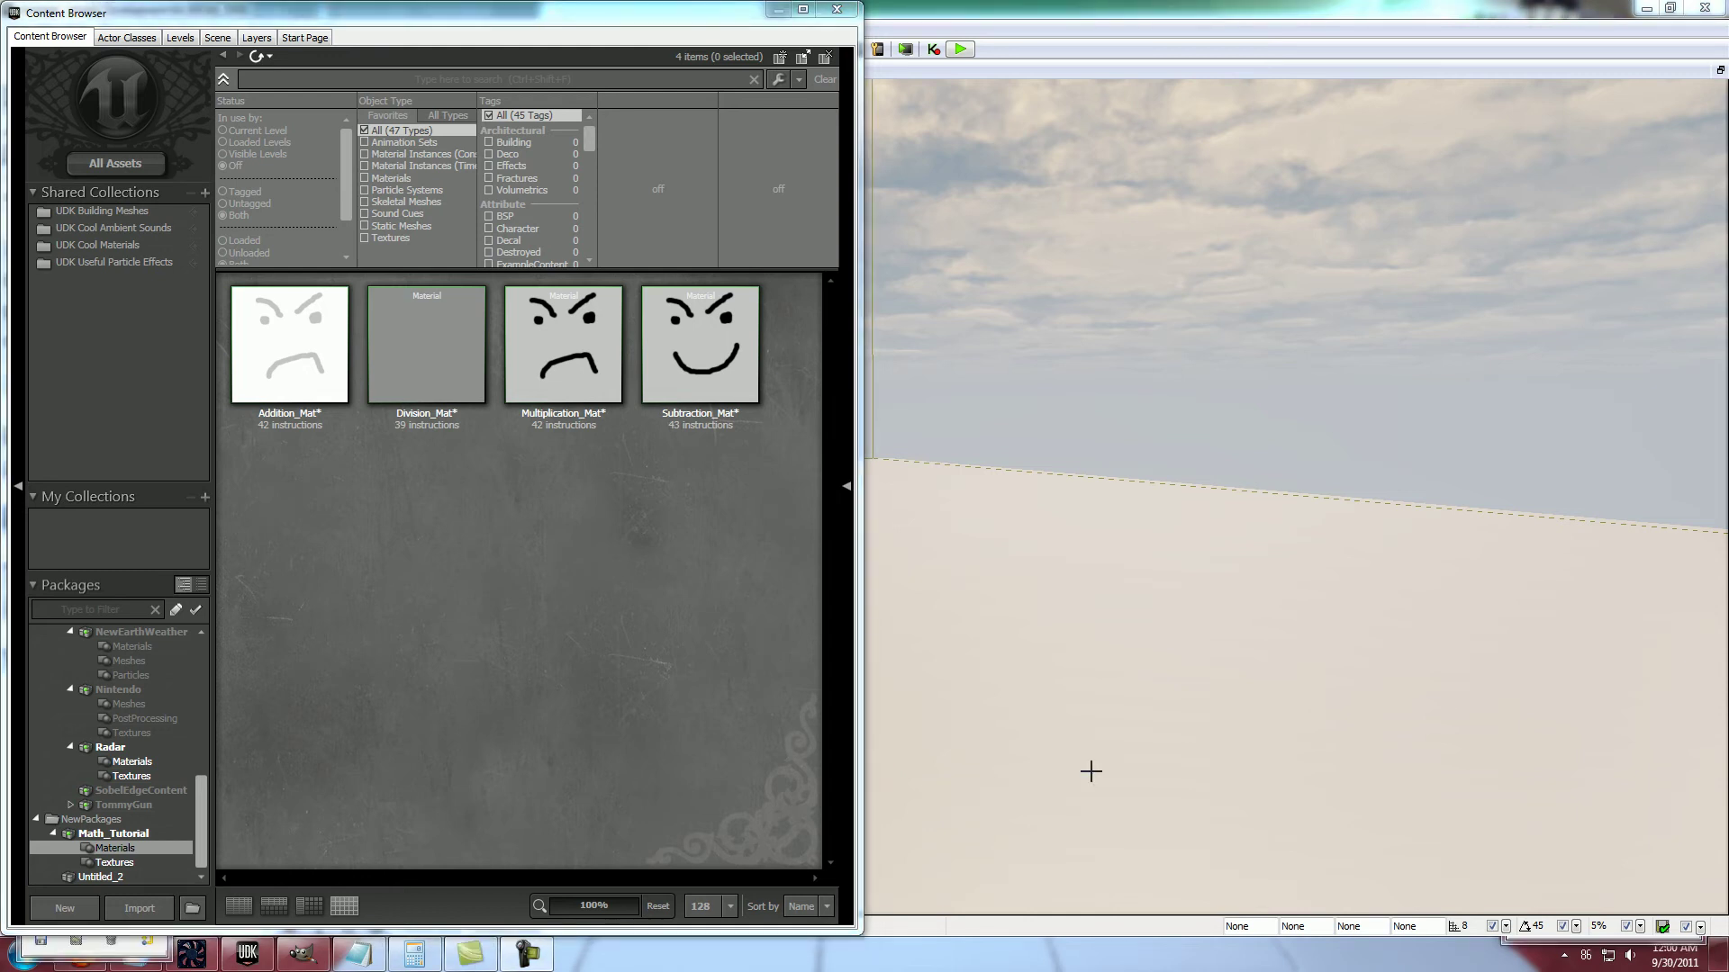
{"action": "left_click", "coordinate": [137, 863]}
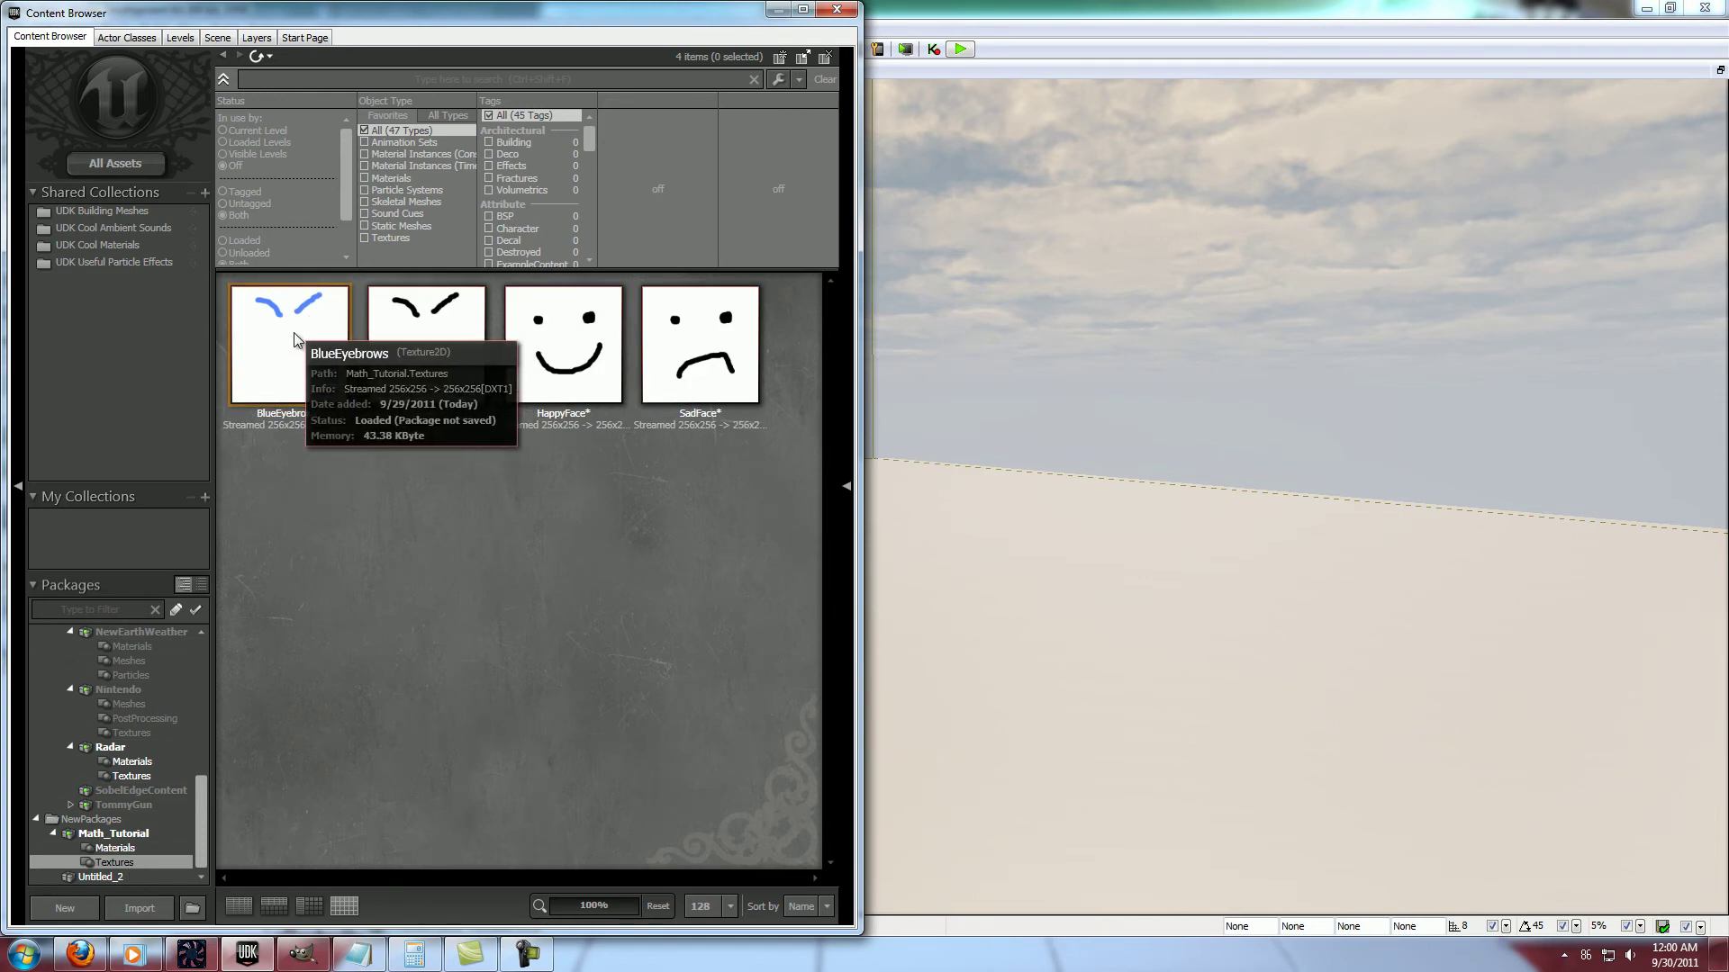
{"action": "left_click", "coordinate": [166, 852]}
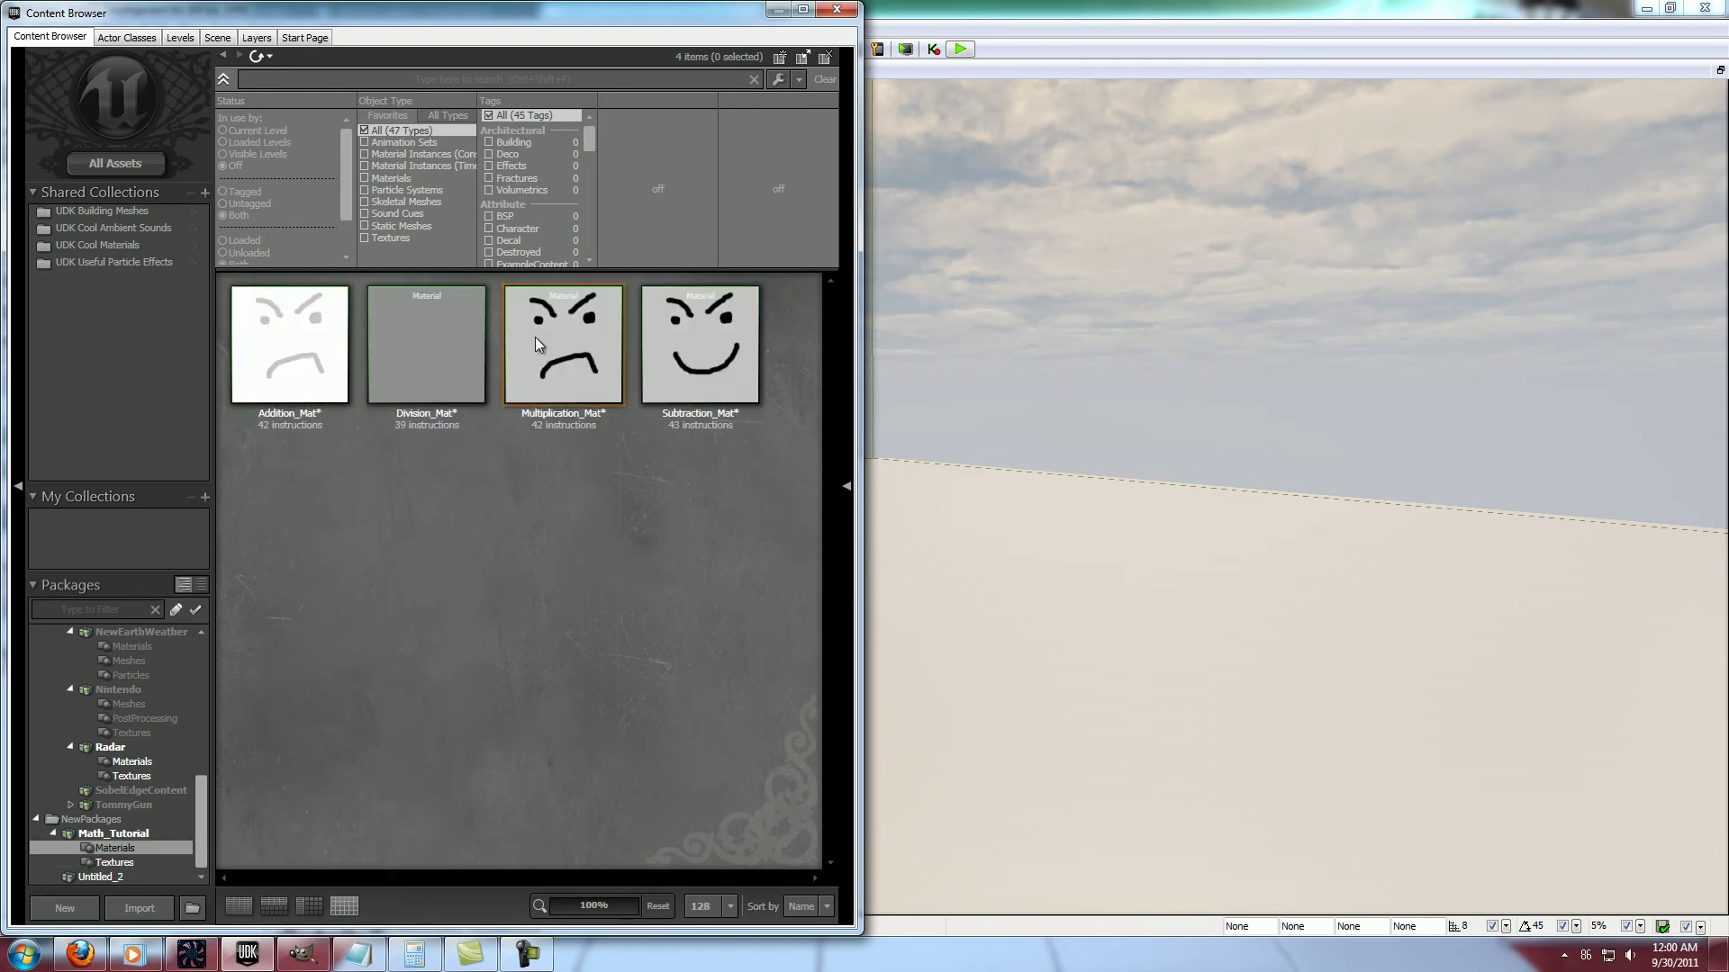
{"action": "left_click", "coordinate": [592, 382]}
{"action": "double_click", "coordinate": [593, 382]}
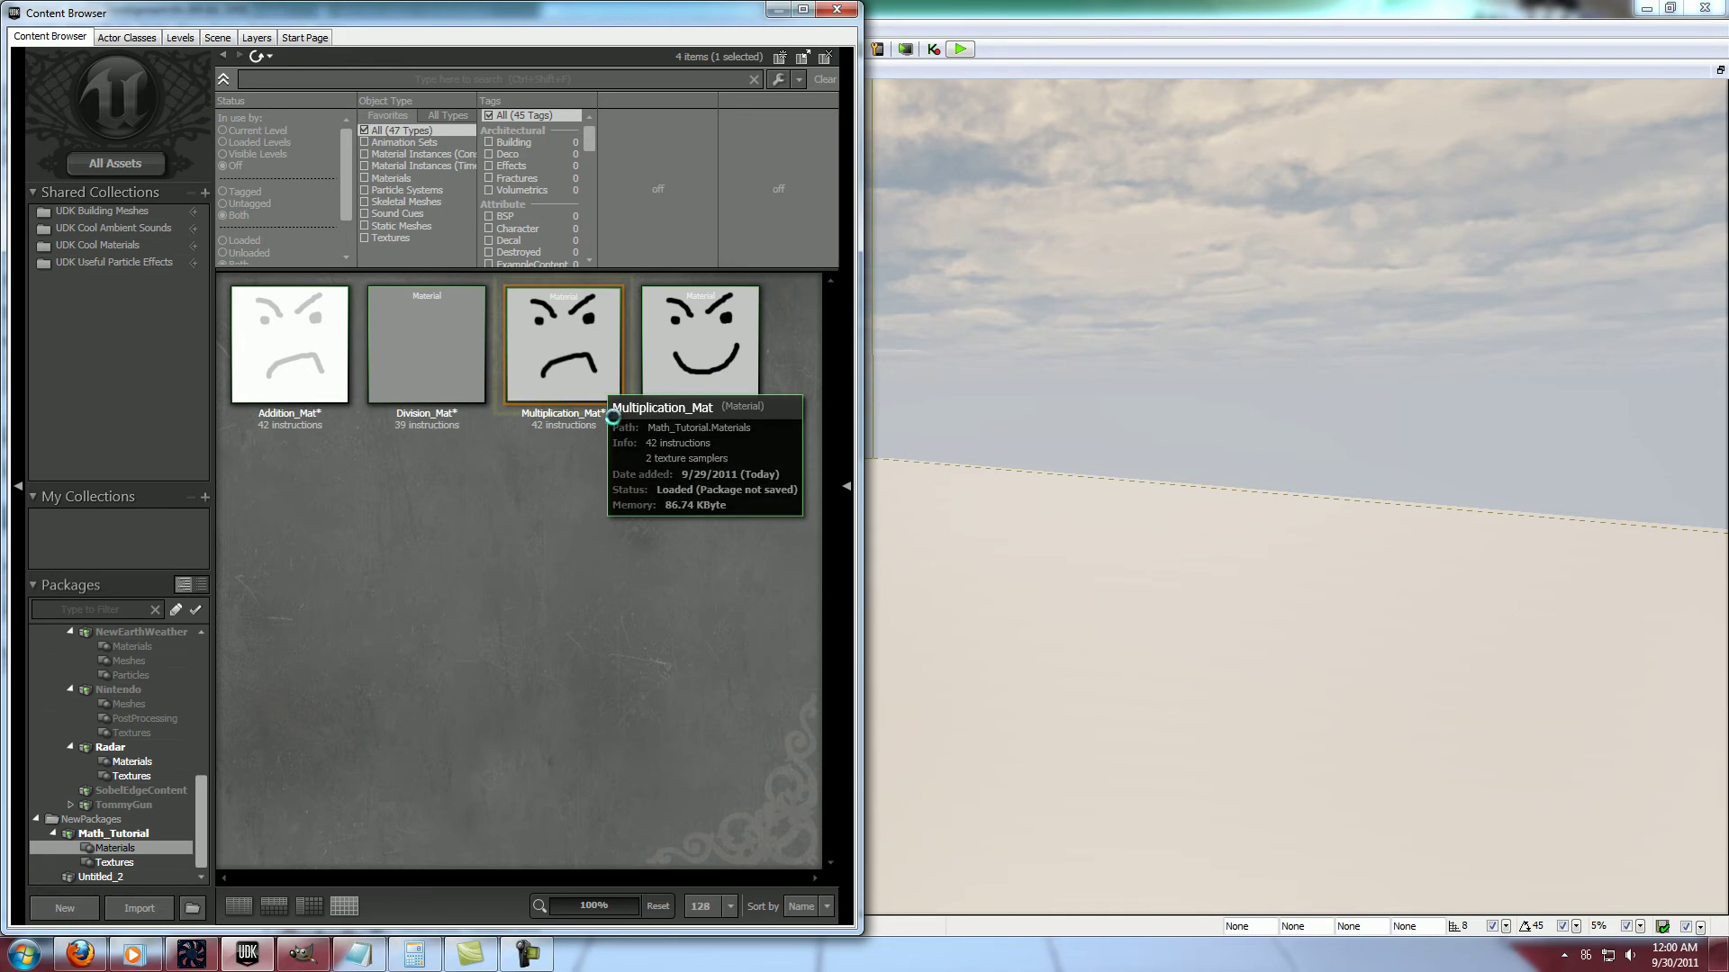
Replace the Eyebrows texture in the lower texture sample of Multiplication_Mat with BlueEyebrows from the Math_Tutorial Textures group
{"action": "left_click", "coordinate": [1363, 385]}
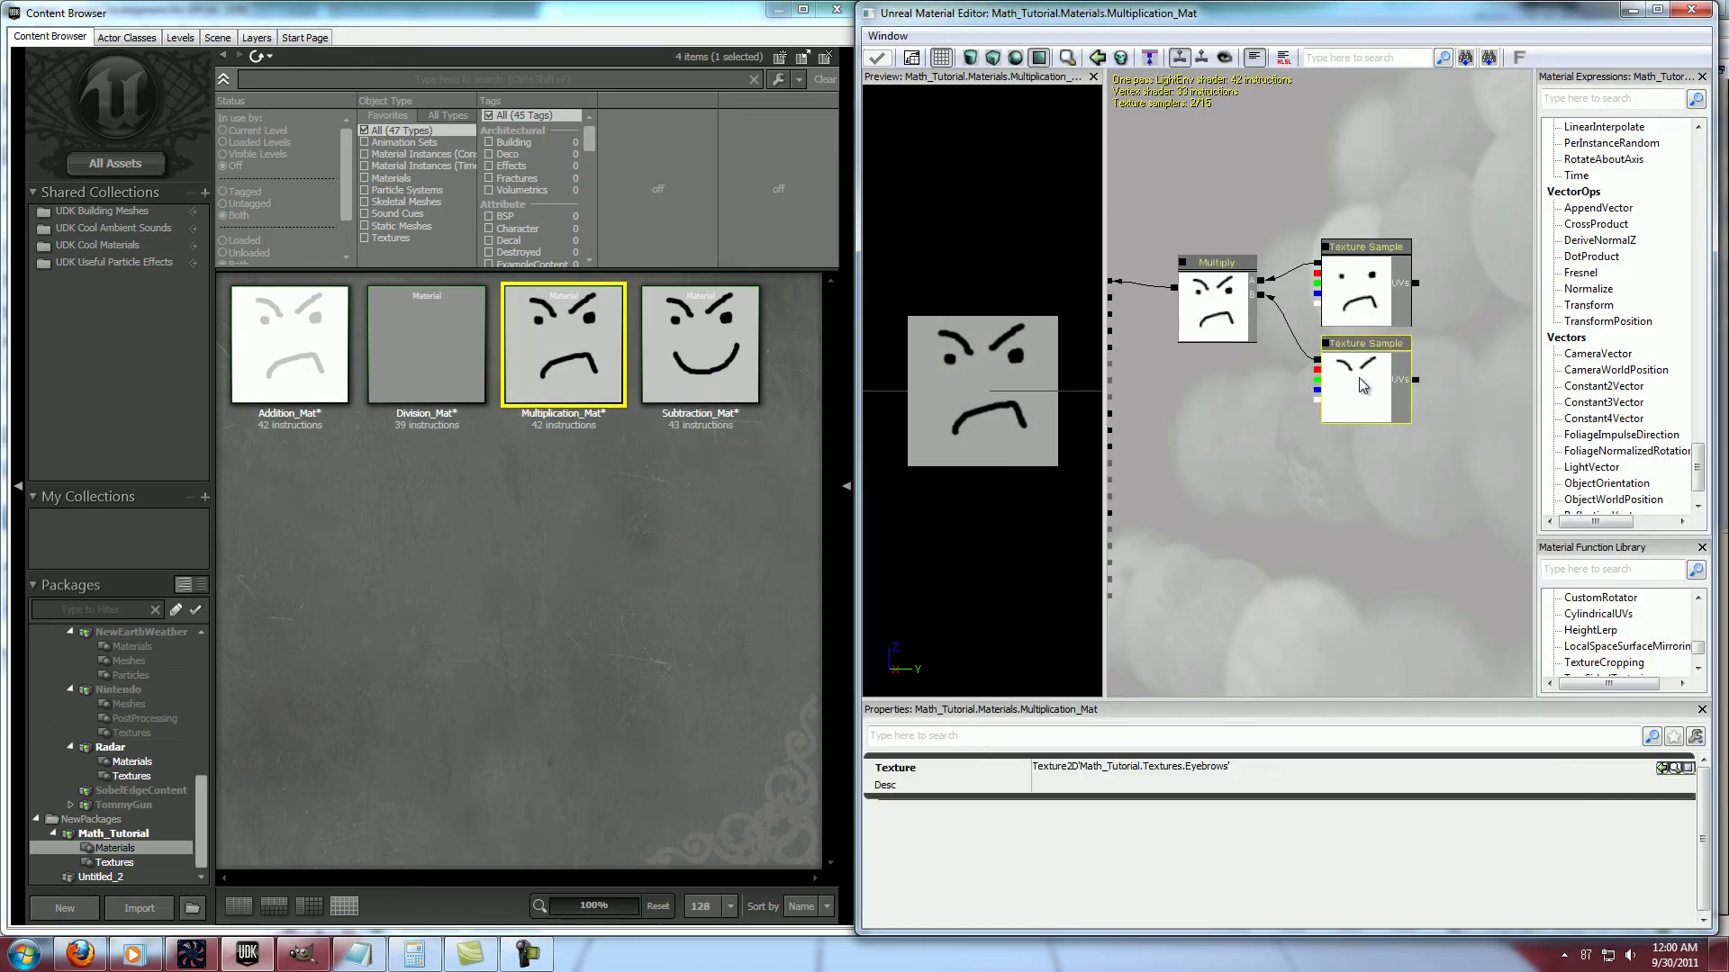
{"action": "left_click", "coordinate": [114, 863]}
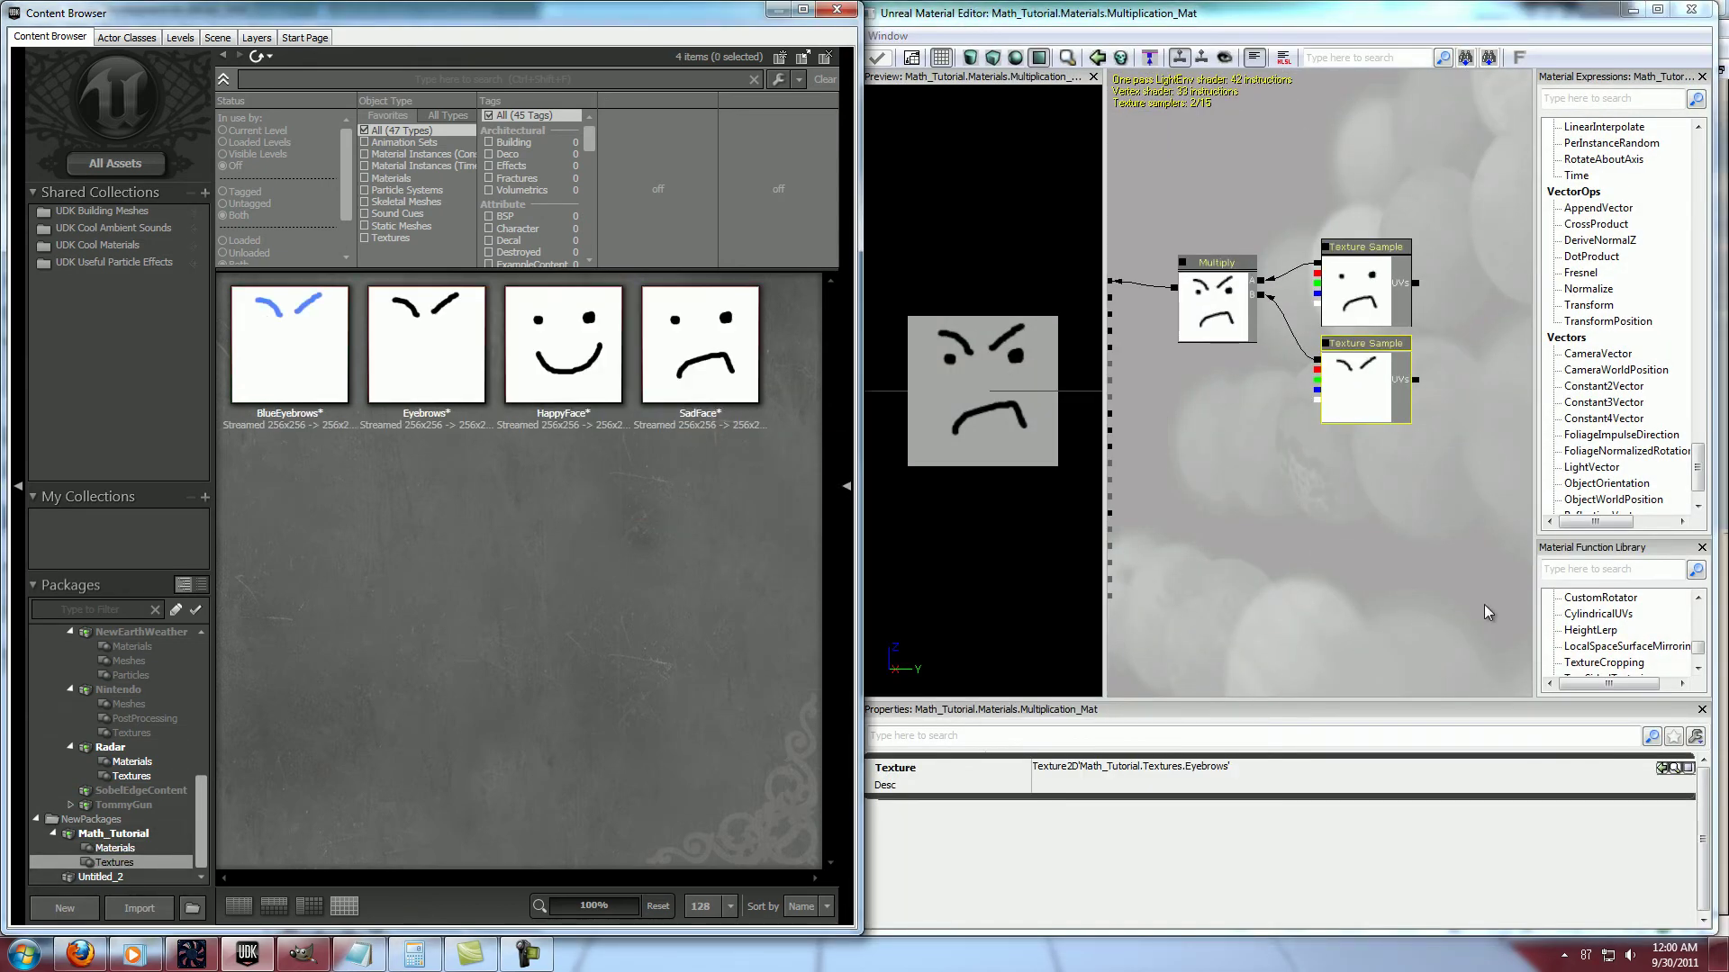
{"action": "left_click", "coordinate": [1658, 768]}
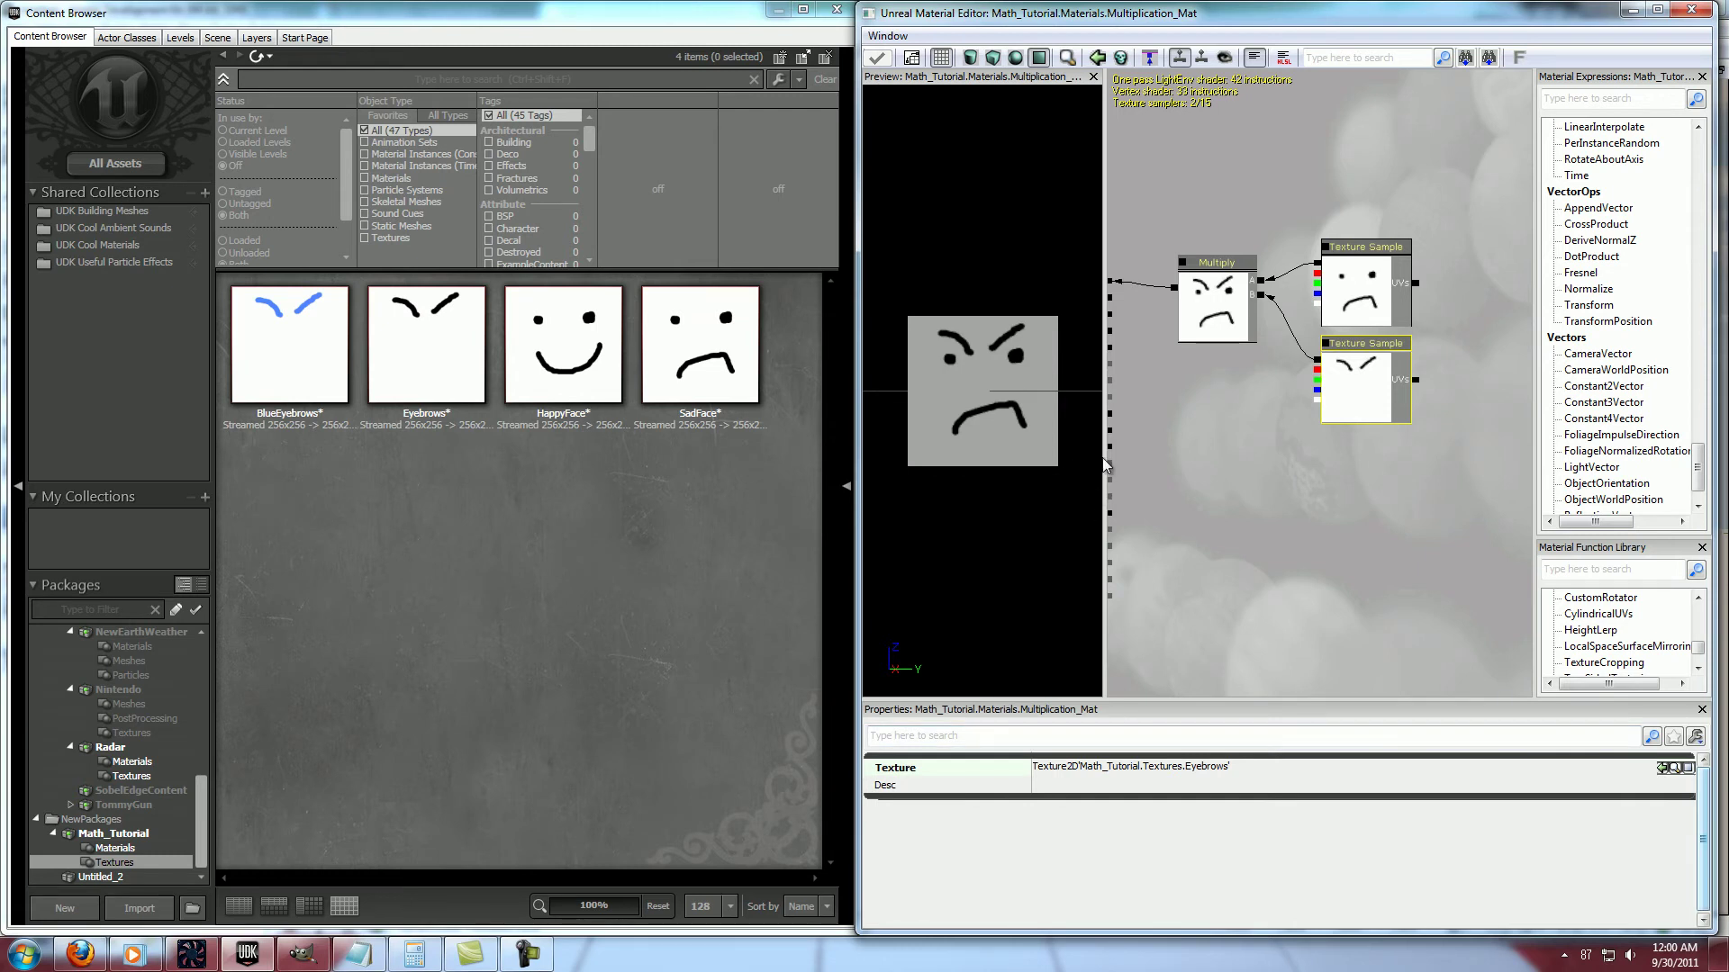
{"action": "left_click", "coordinate": [301, 383]}
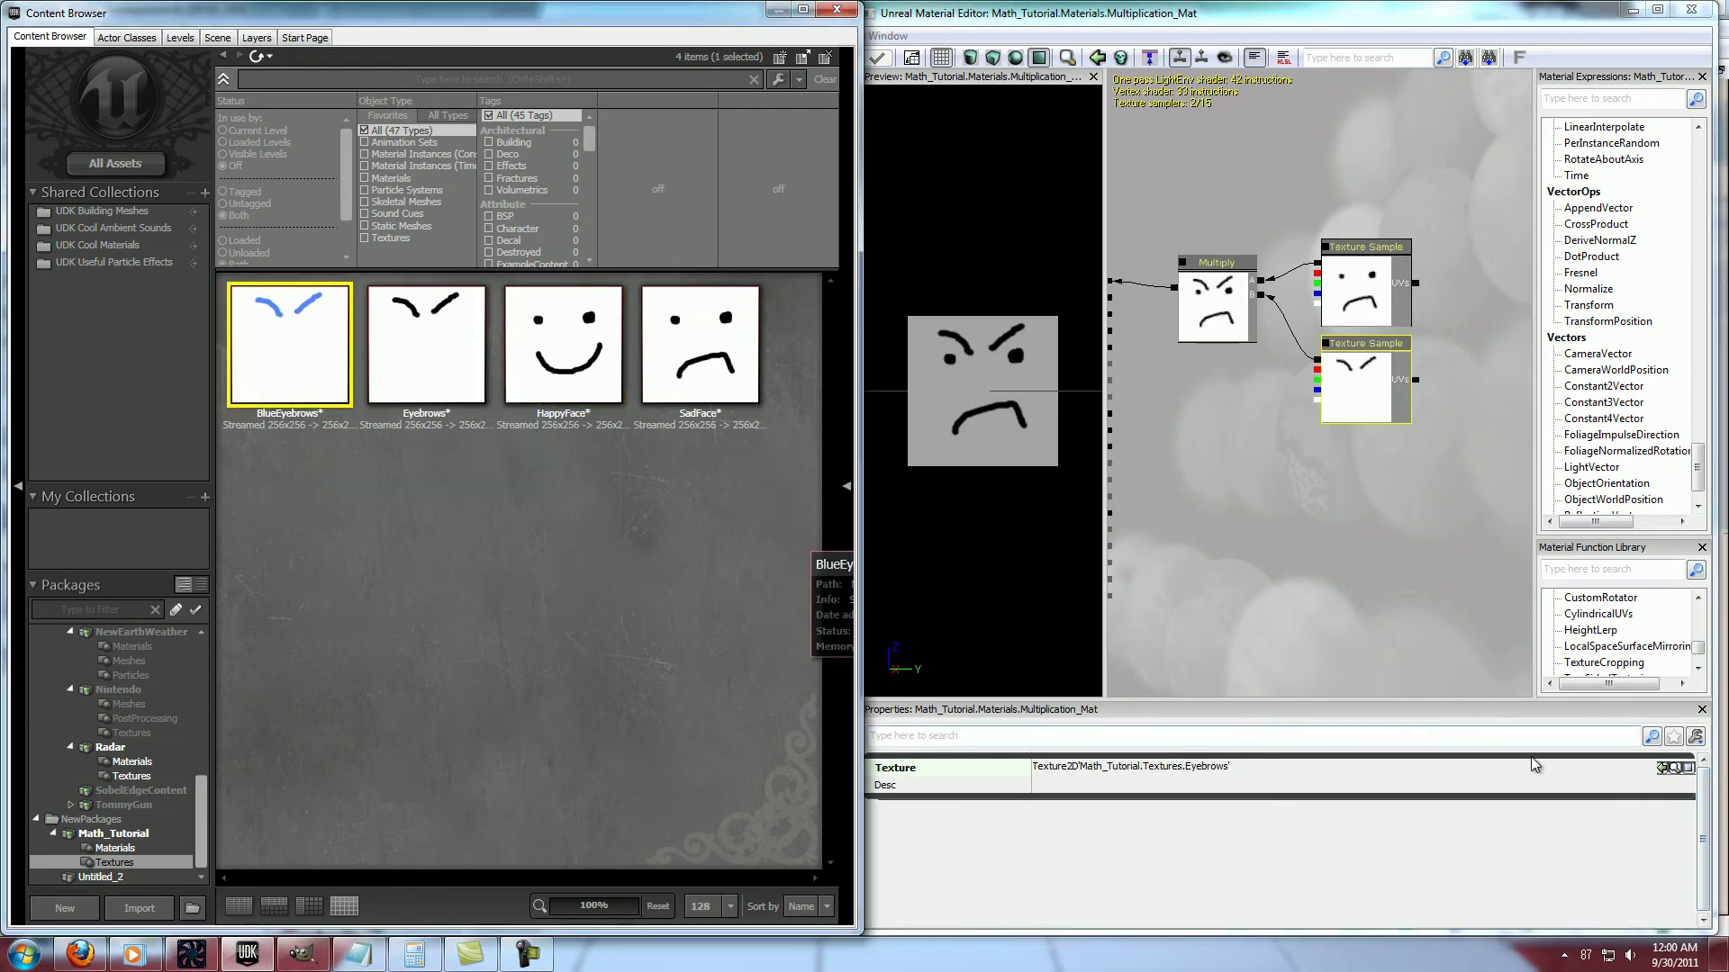
{"action": "left_click", "coordinate": [1664, 768]}
{"action": "left_click_drag", "start_coordinate": [993, 367], "coordinate": [1360, 493]}
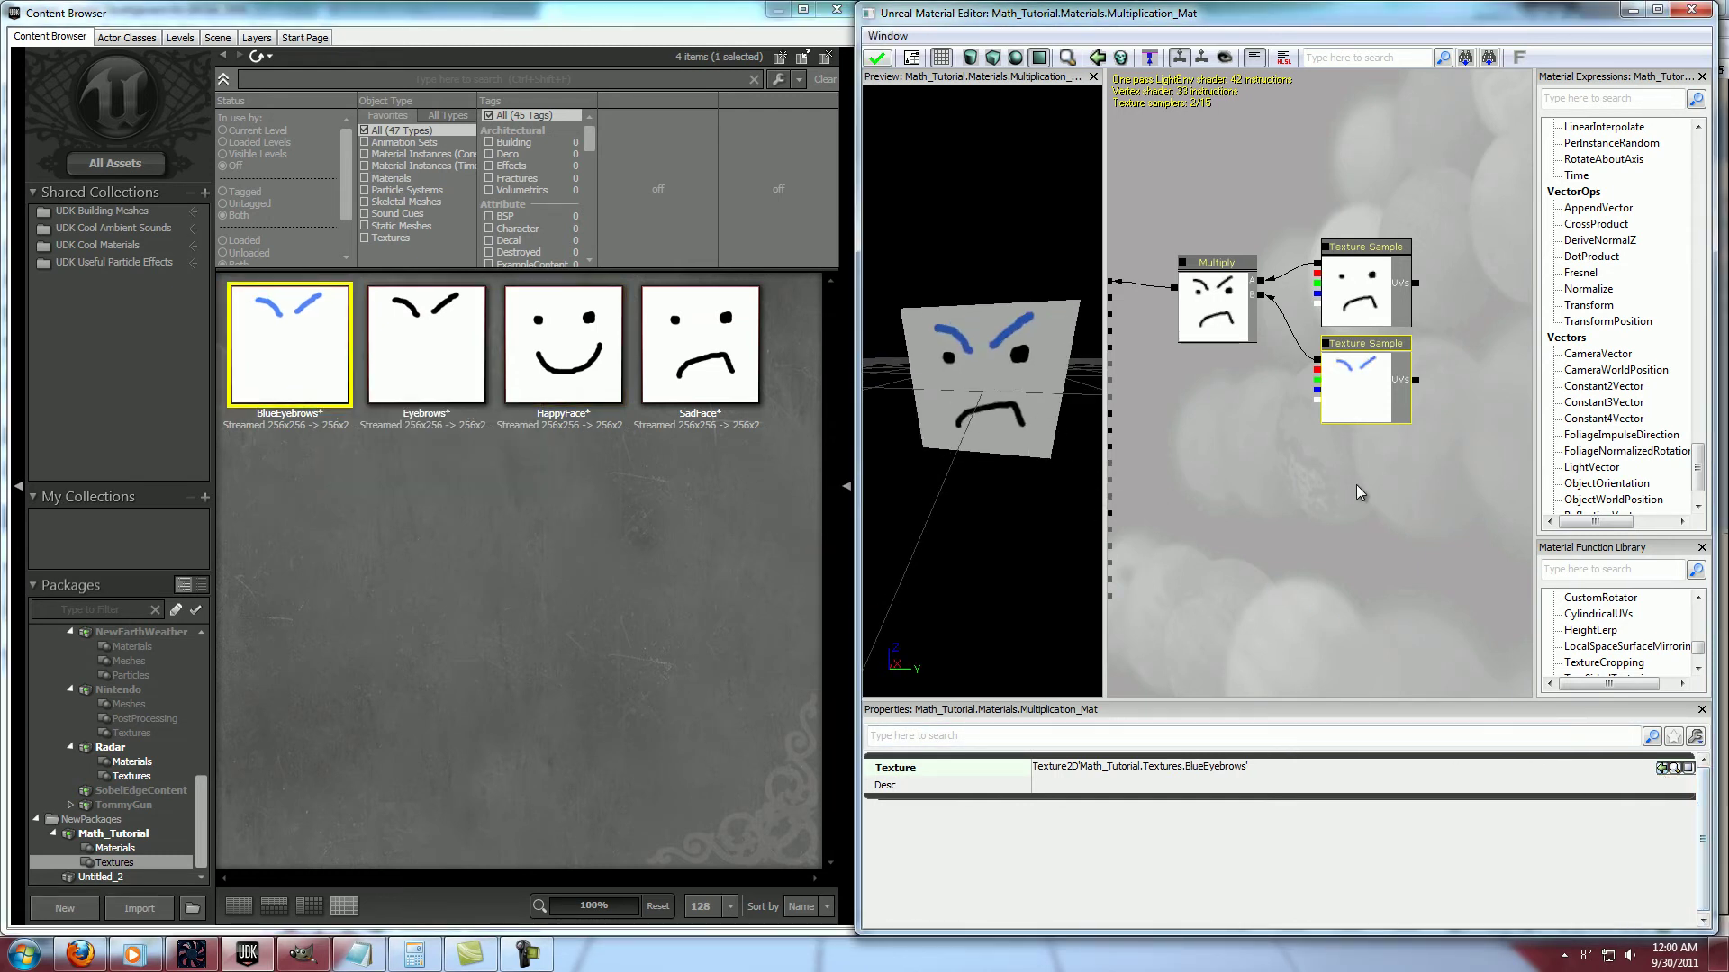
{"action": "left_click", "coordinate": [1357, 486]}
{"action": "scroll", "coordinate": [1352, 344], "scroll_direction": "up", "scroll_amount": 1}
{"action": "left_click", "coordinate": [1380, 376]}
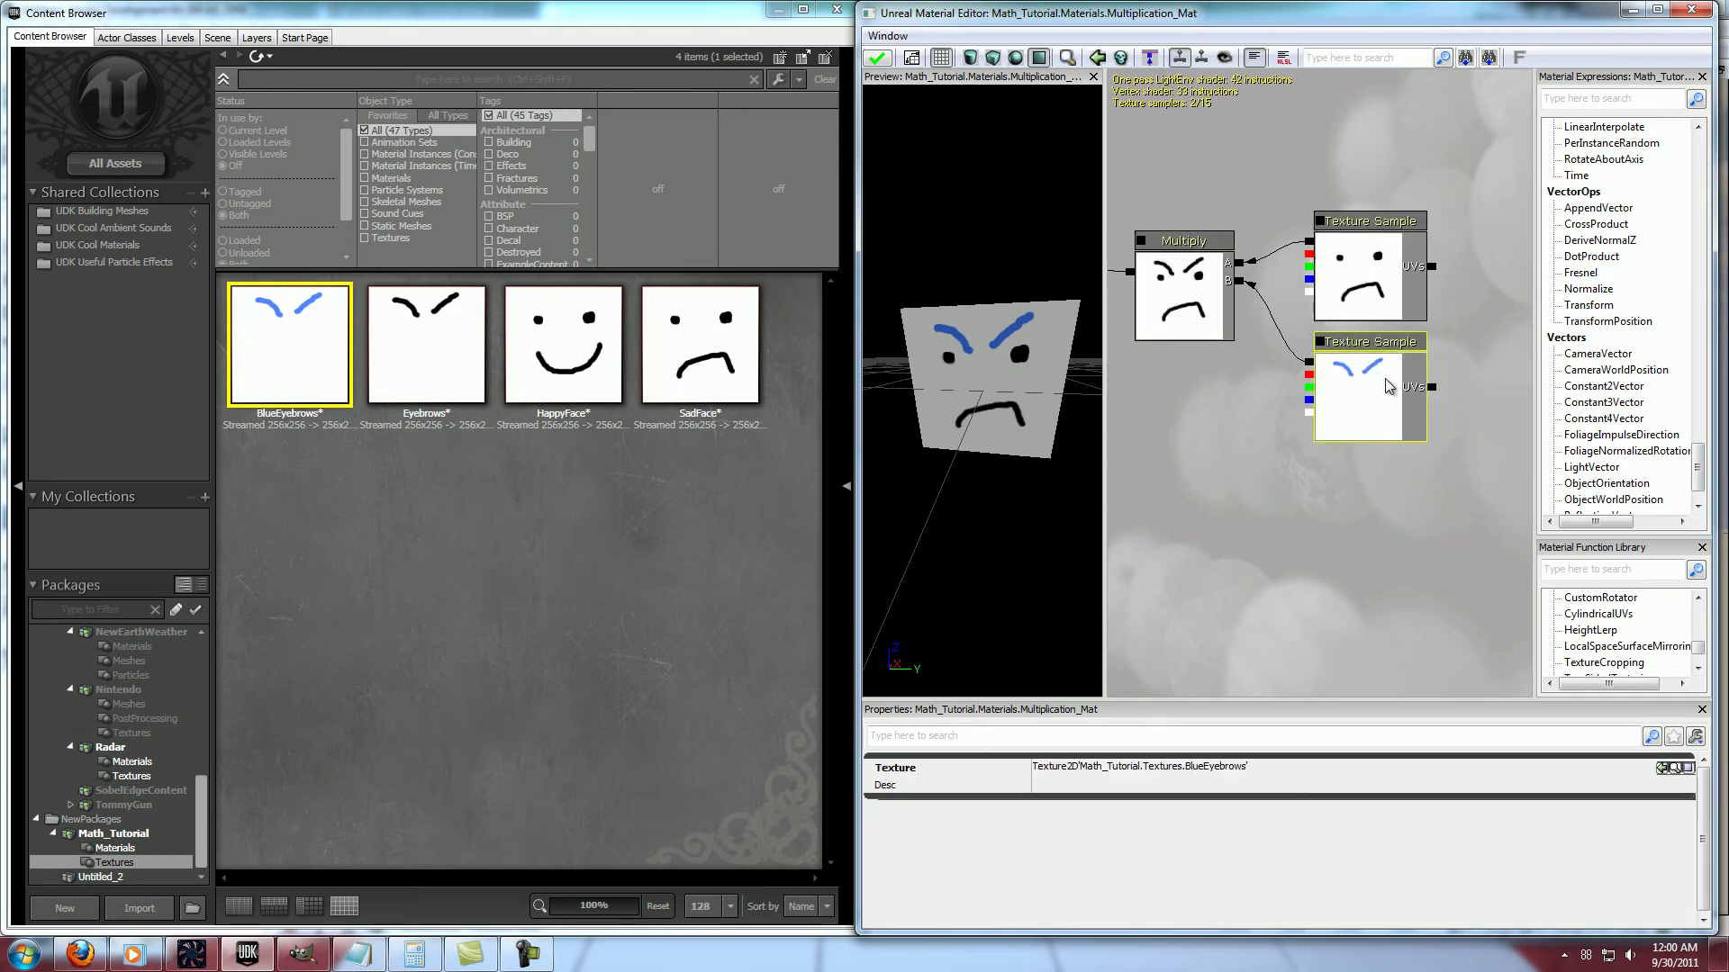
Switch to Notepad to examine the noted R, G and B values of the blue eyebrow colour
{"action": "left_click", "coordinate": [417, 952]}
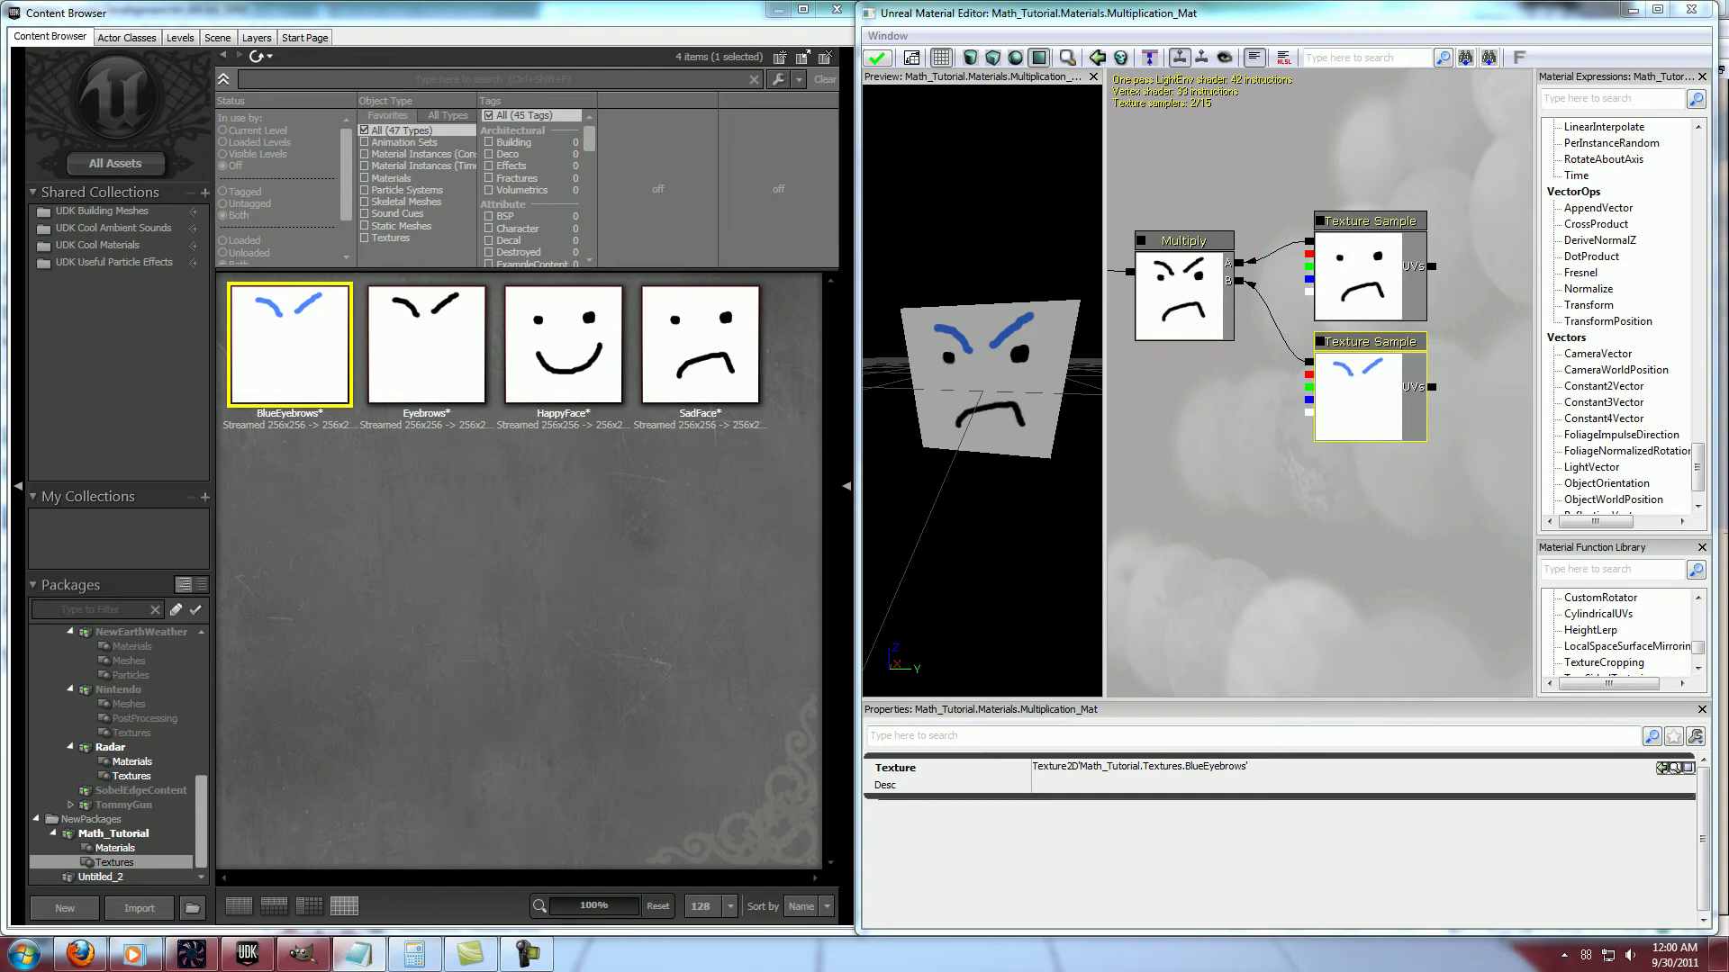
{"action": "left_click_drag", "start_coordinate": [1727, 72], "coordinate": [504, 259]}
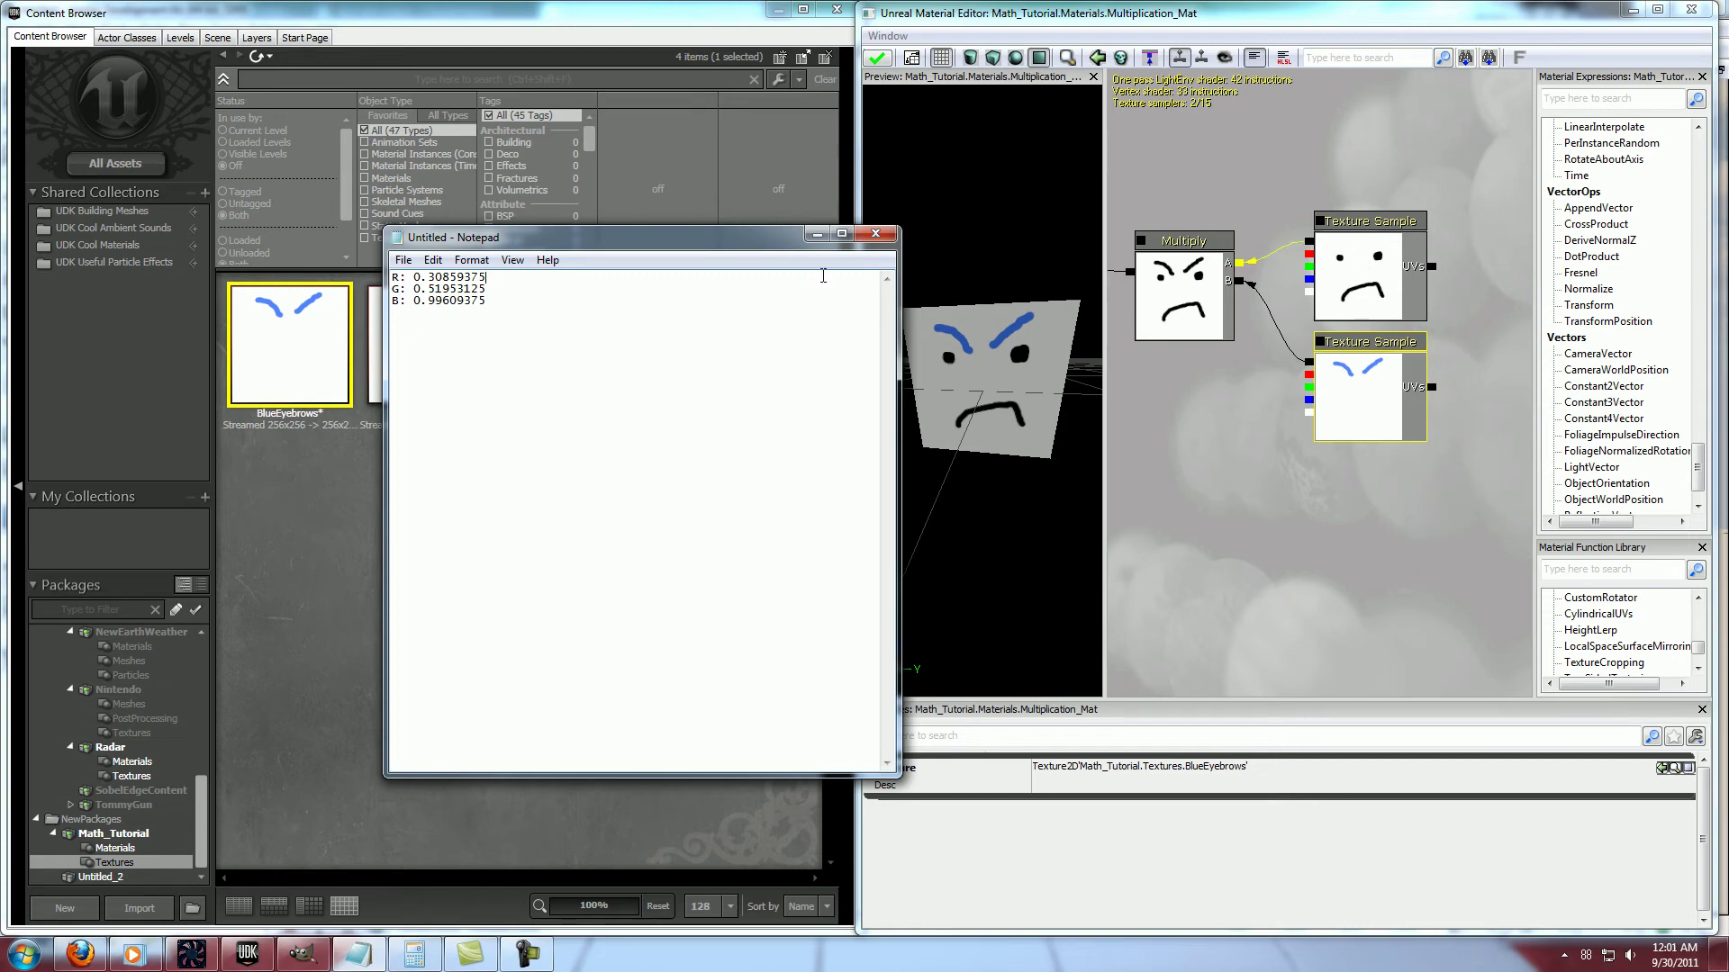
{"action": "left_click_drag", "start_coordinate": [639, 250], "coordinate": [1727, 167]}
Close the Multiplication_Mat editor, applying the changes to the original material
{"action": "left_click_drag", "start_coordinate": [1340, 510], "coordinate": [1312, 566]}
{"action": "left_click", "coordinate": [1270, 552]}
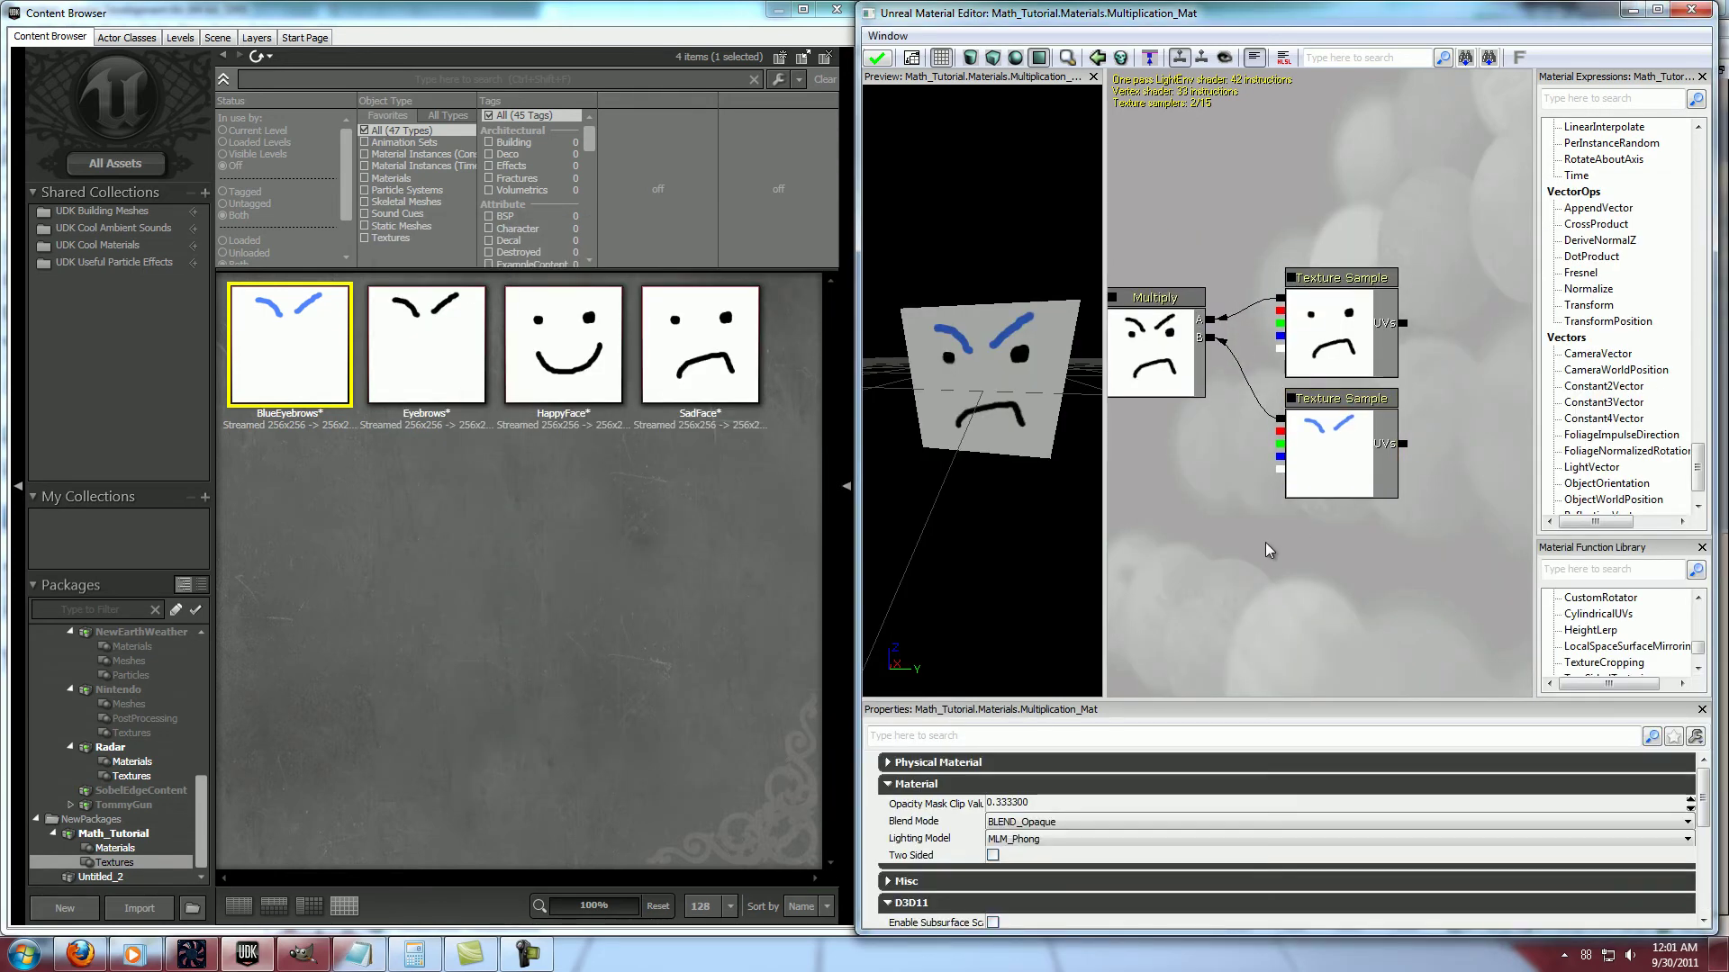
{"action": "left_click", "coordinate": [1691, 9]}
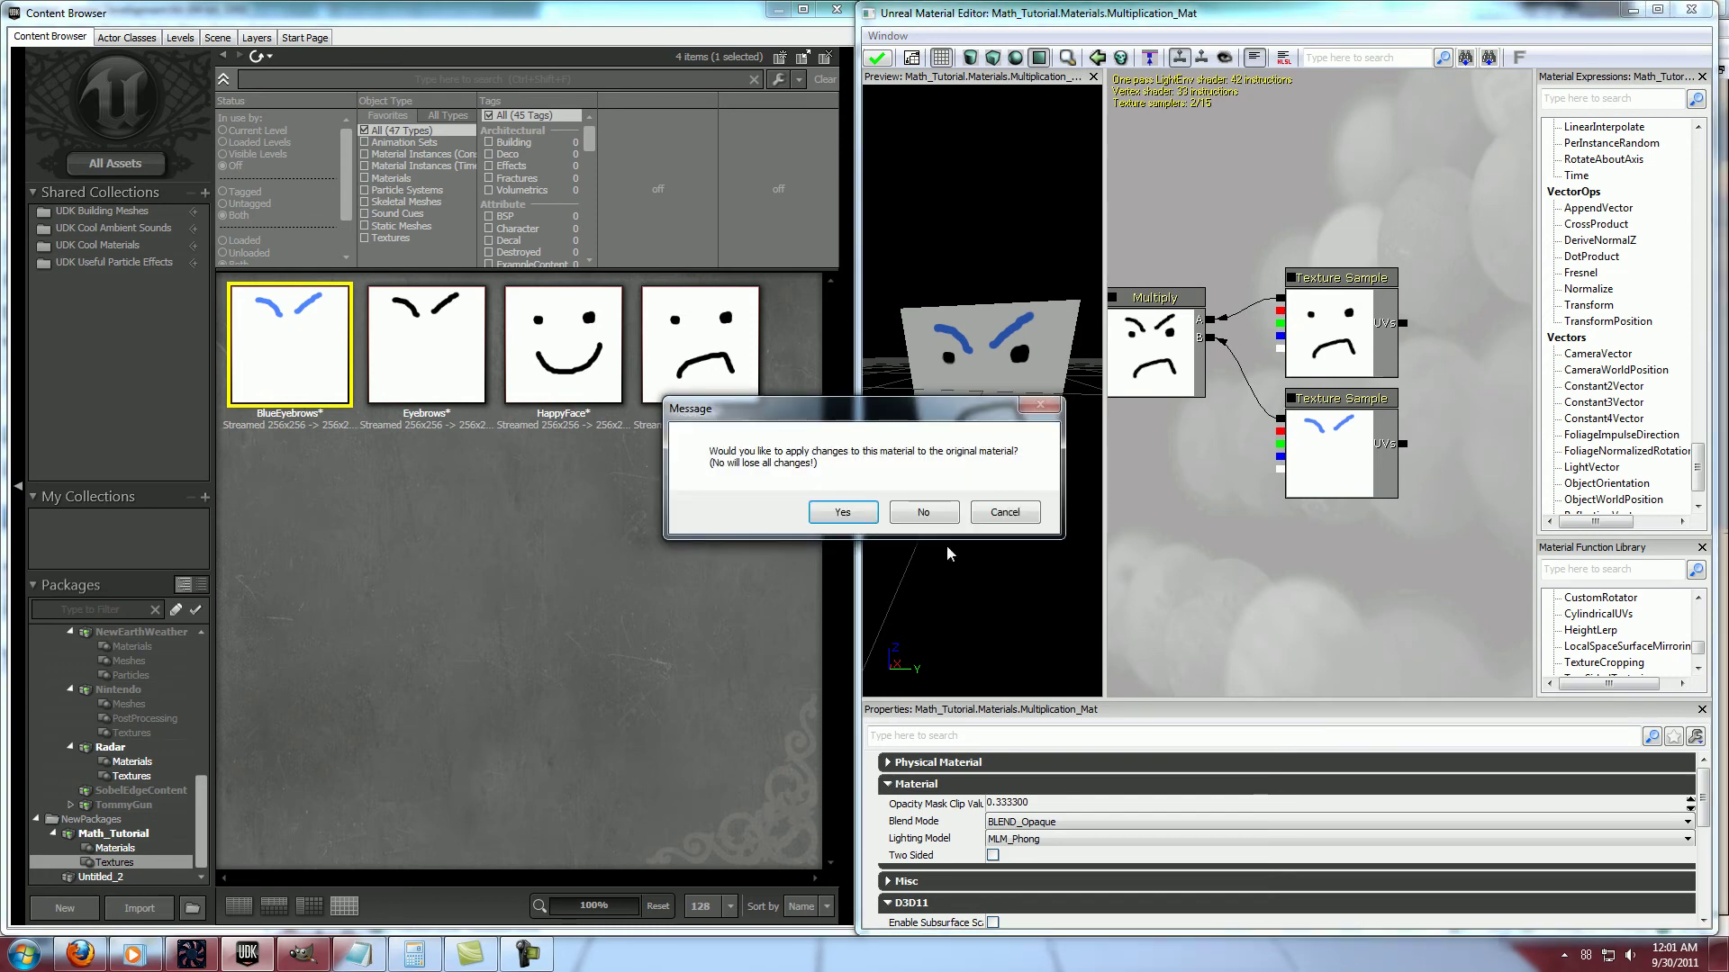
{"action": "left_click", "coordinate": [862, 510]}
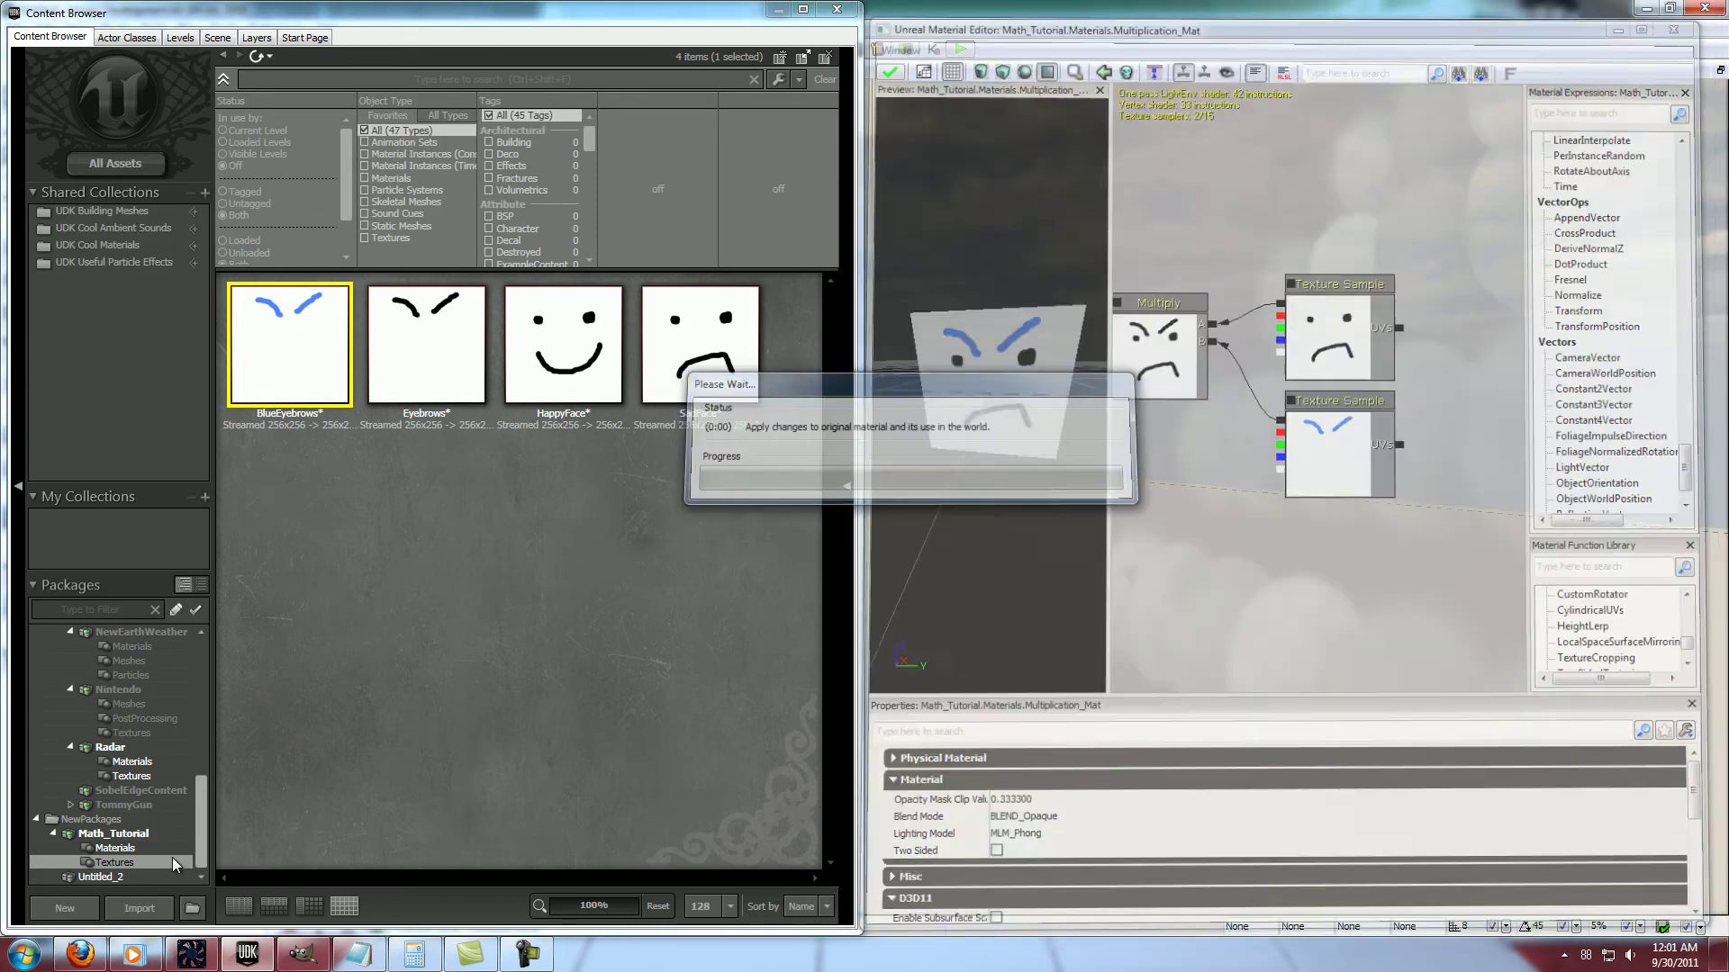
Open Subtraction_Mat from the Math_Tutorial Materials group and bring its Subtract, OneMinus and texture sample nodes into view
{"action": "left_click", "coordinate": [168, 849]}
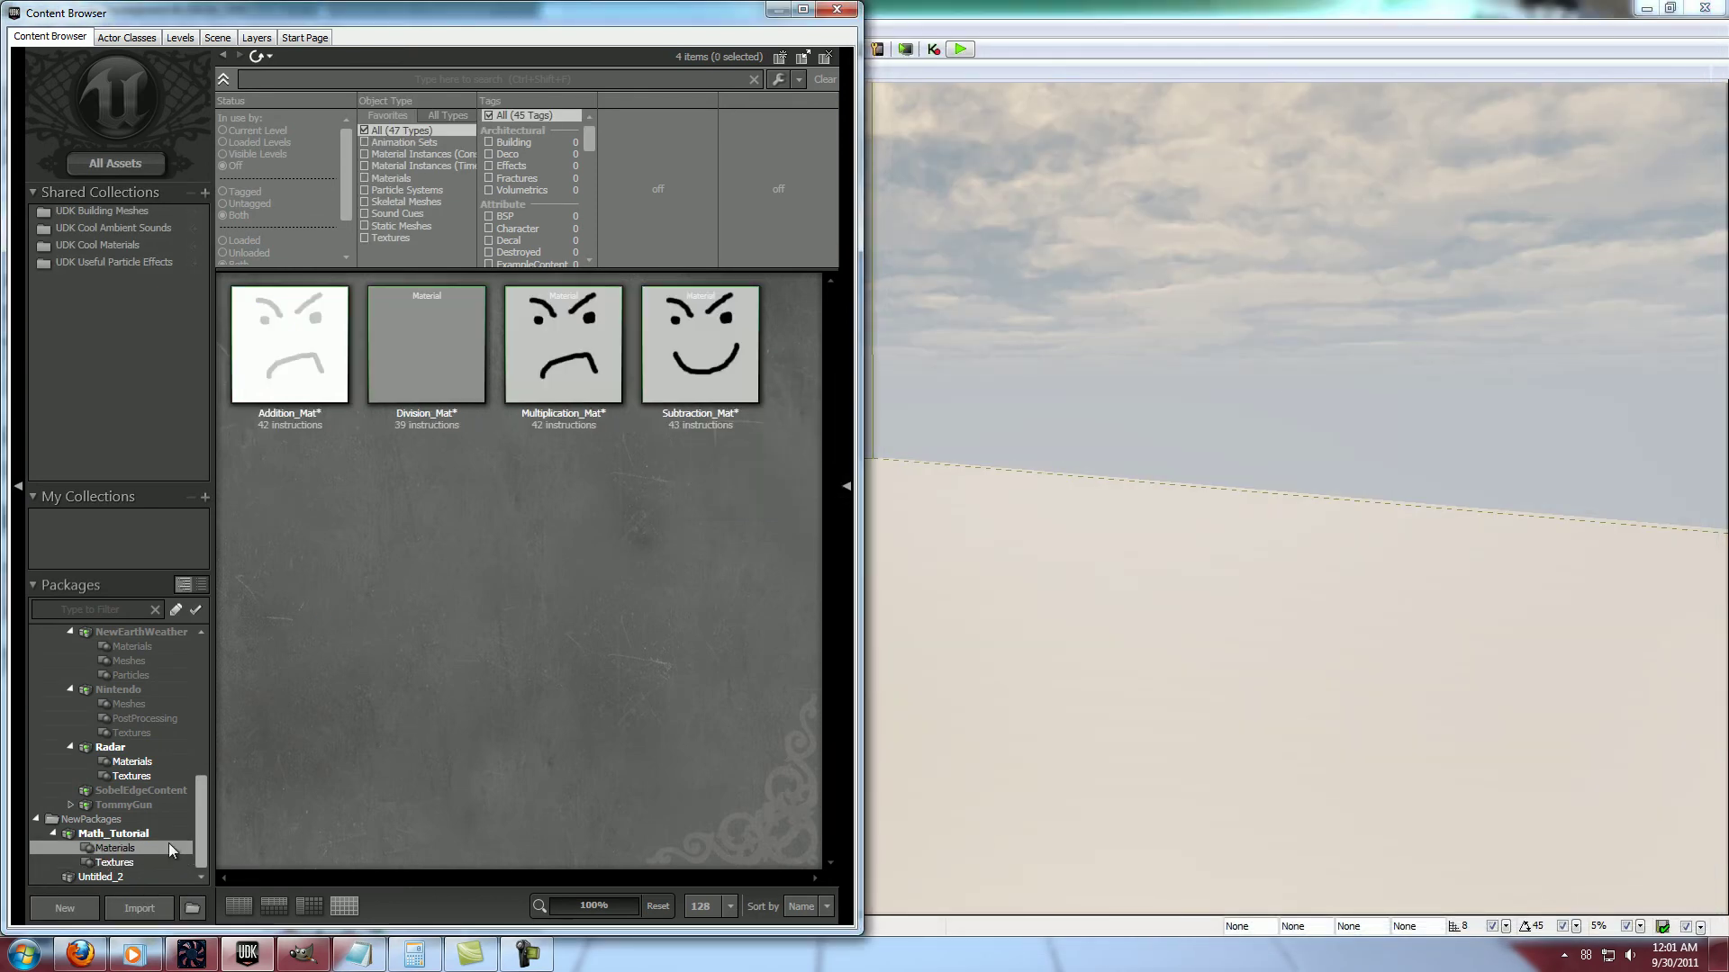
{"action": "double_click", "coordinate": [720, 368]}
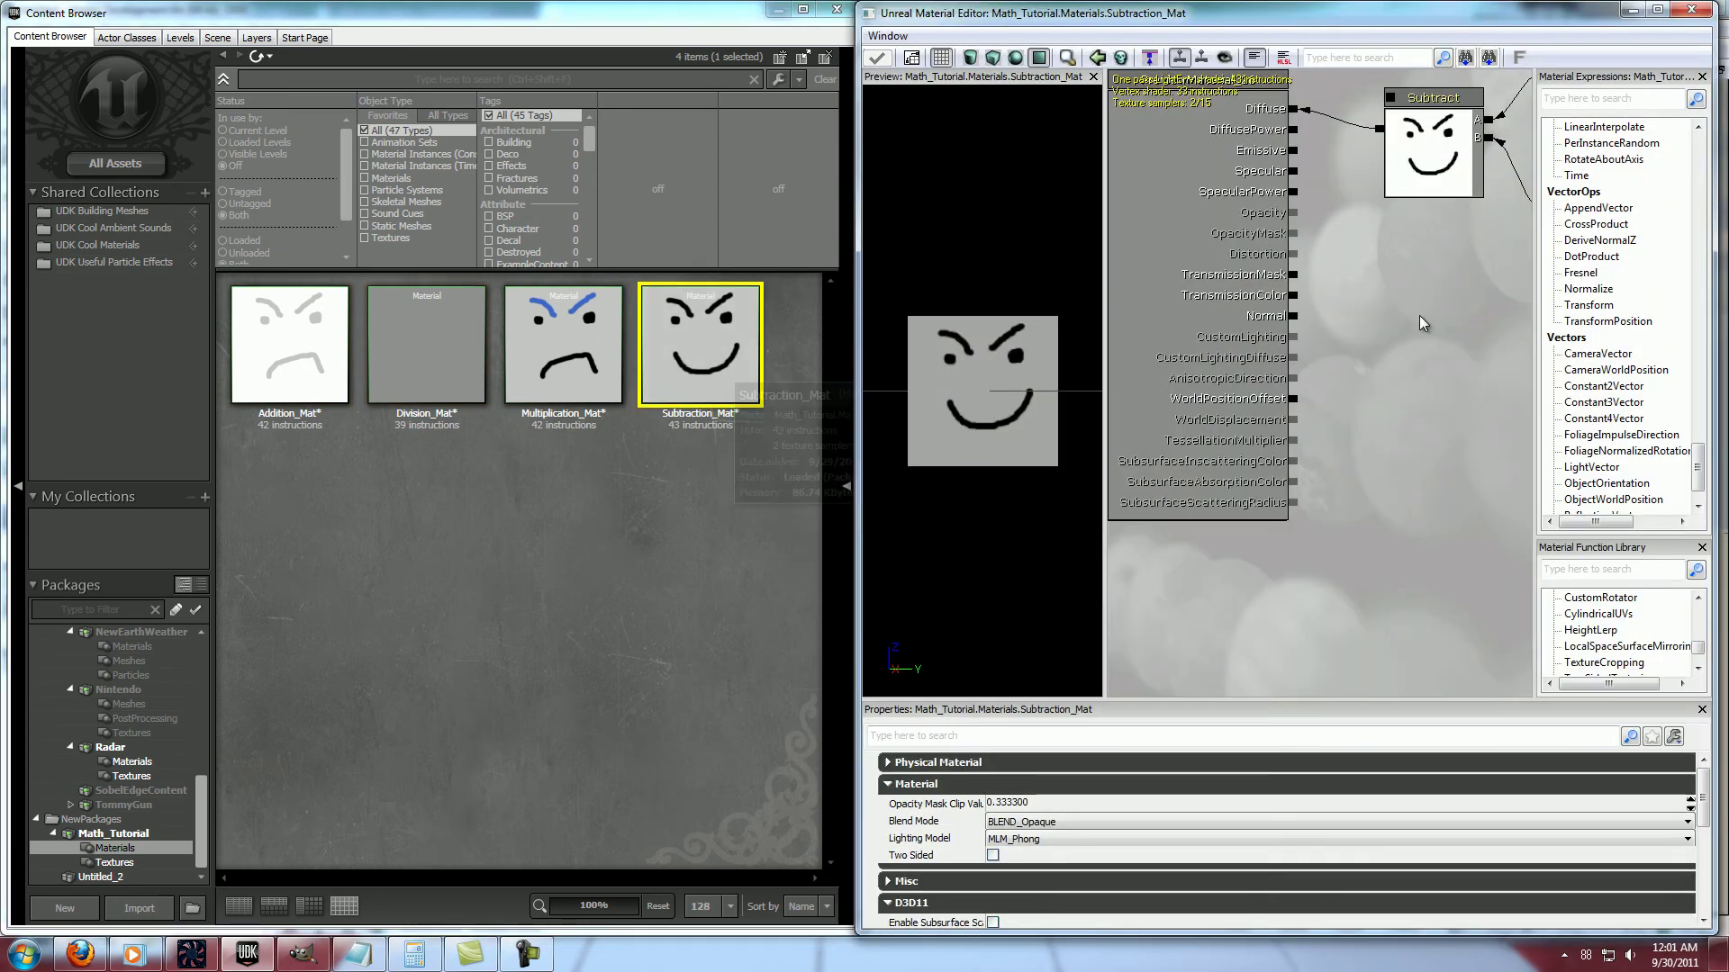
{"action": "left_click_drag", "start_coordinate": [1420, 316], "coordinate": [1252, 391]}
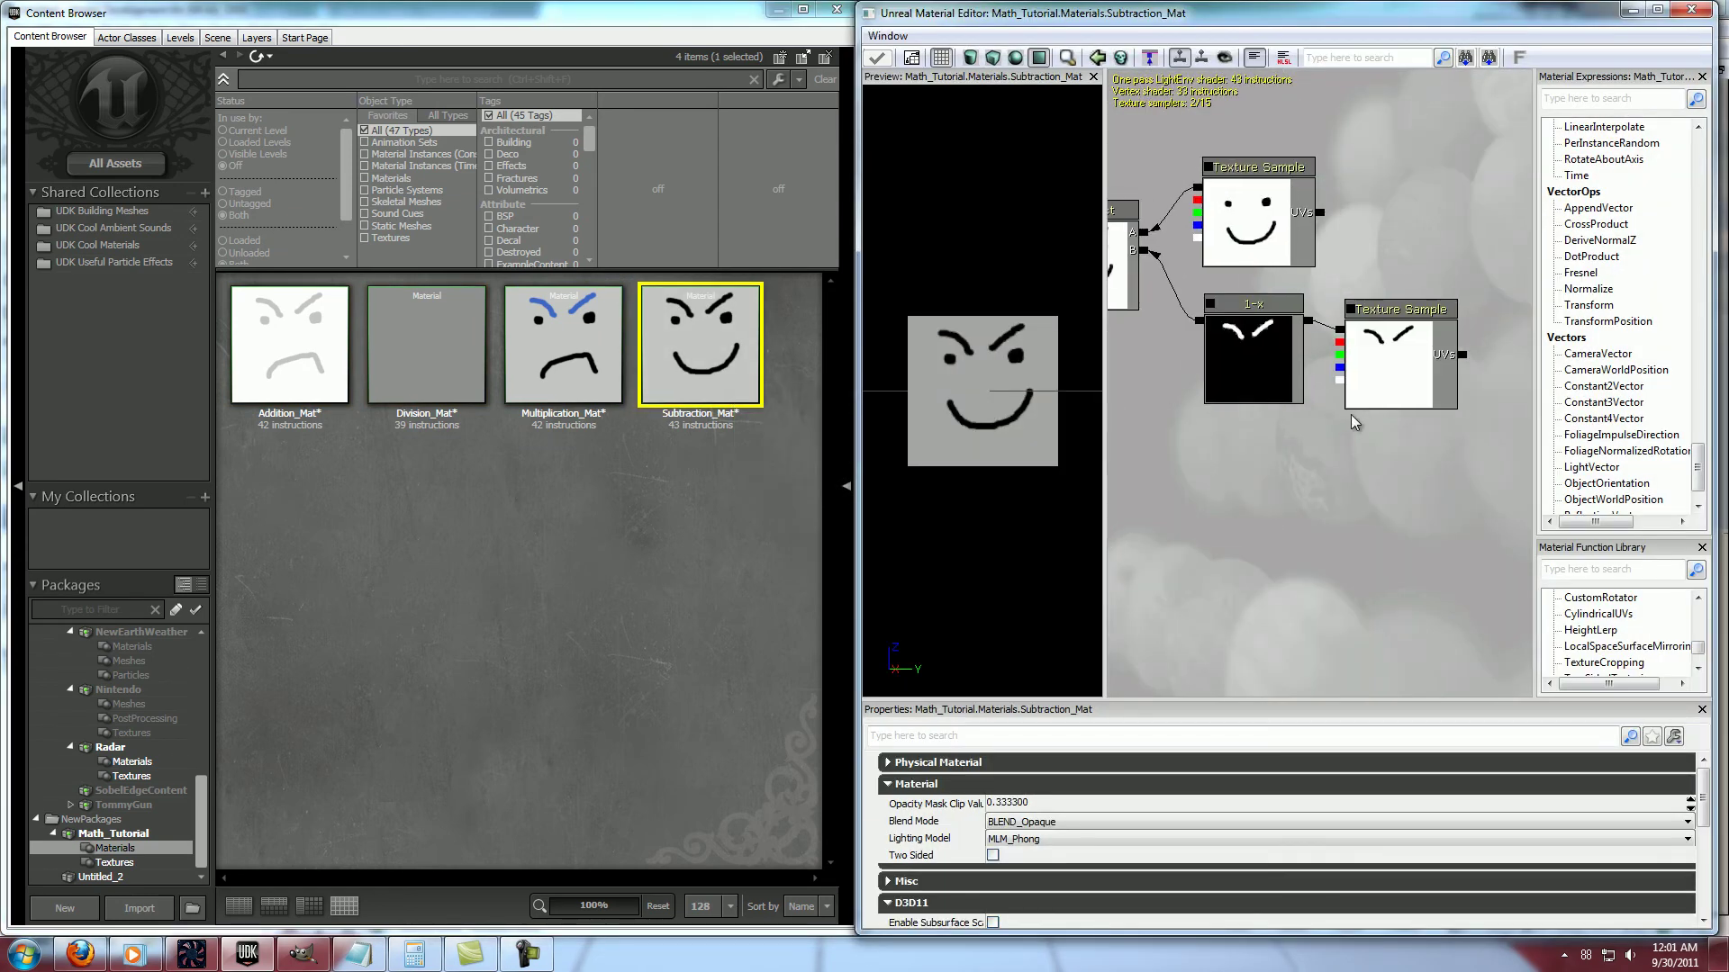
{"action": "scroll", "coordinate": [1351, 414], "scroll_direction": "down", "scroll_amount": 2}
{"action": "left_click_drag", "start_coordinate": [1253, 491], "coordinate": [1337, 493]}
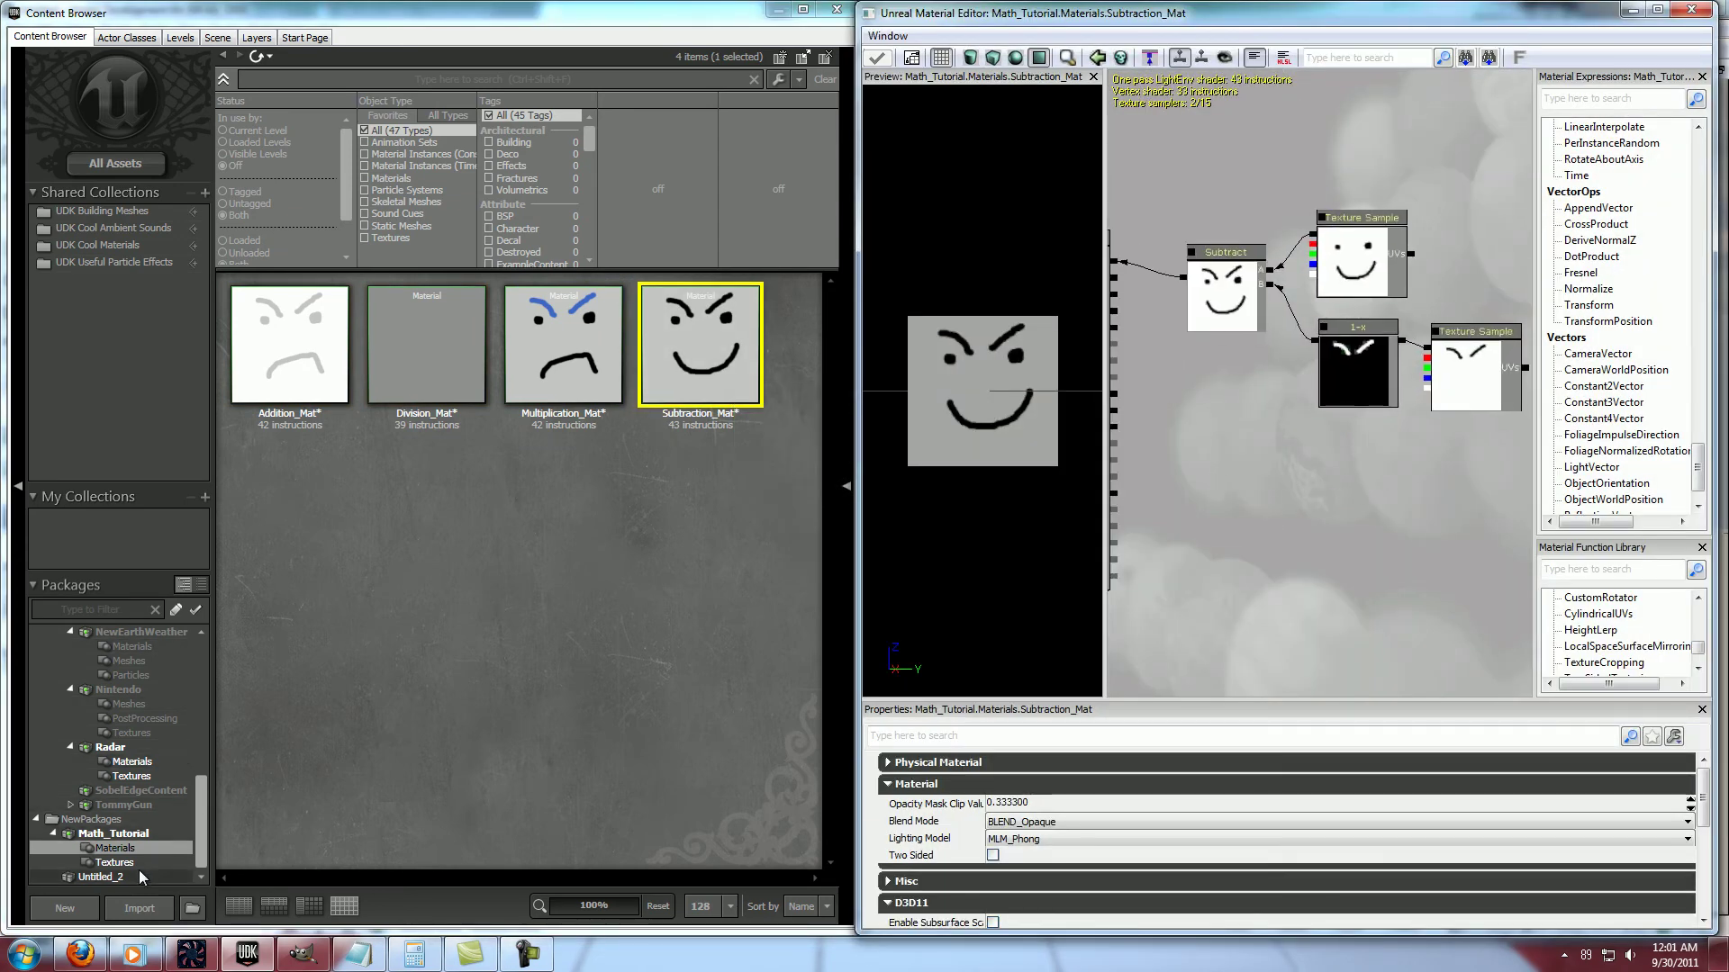
Replace the Eyebrows texture in the texture sample feeding the OneMinus node of Subtraction_Mat with BlueEyebrows from the Math_Tutorial Textures group
{"action": "left_click", "coordinate": [114, 862]}
{"action": "left_click", "coordinate": [324, 360]}
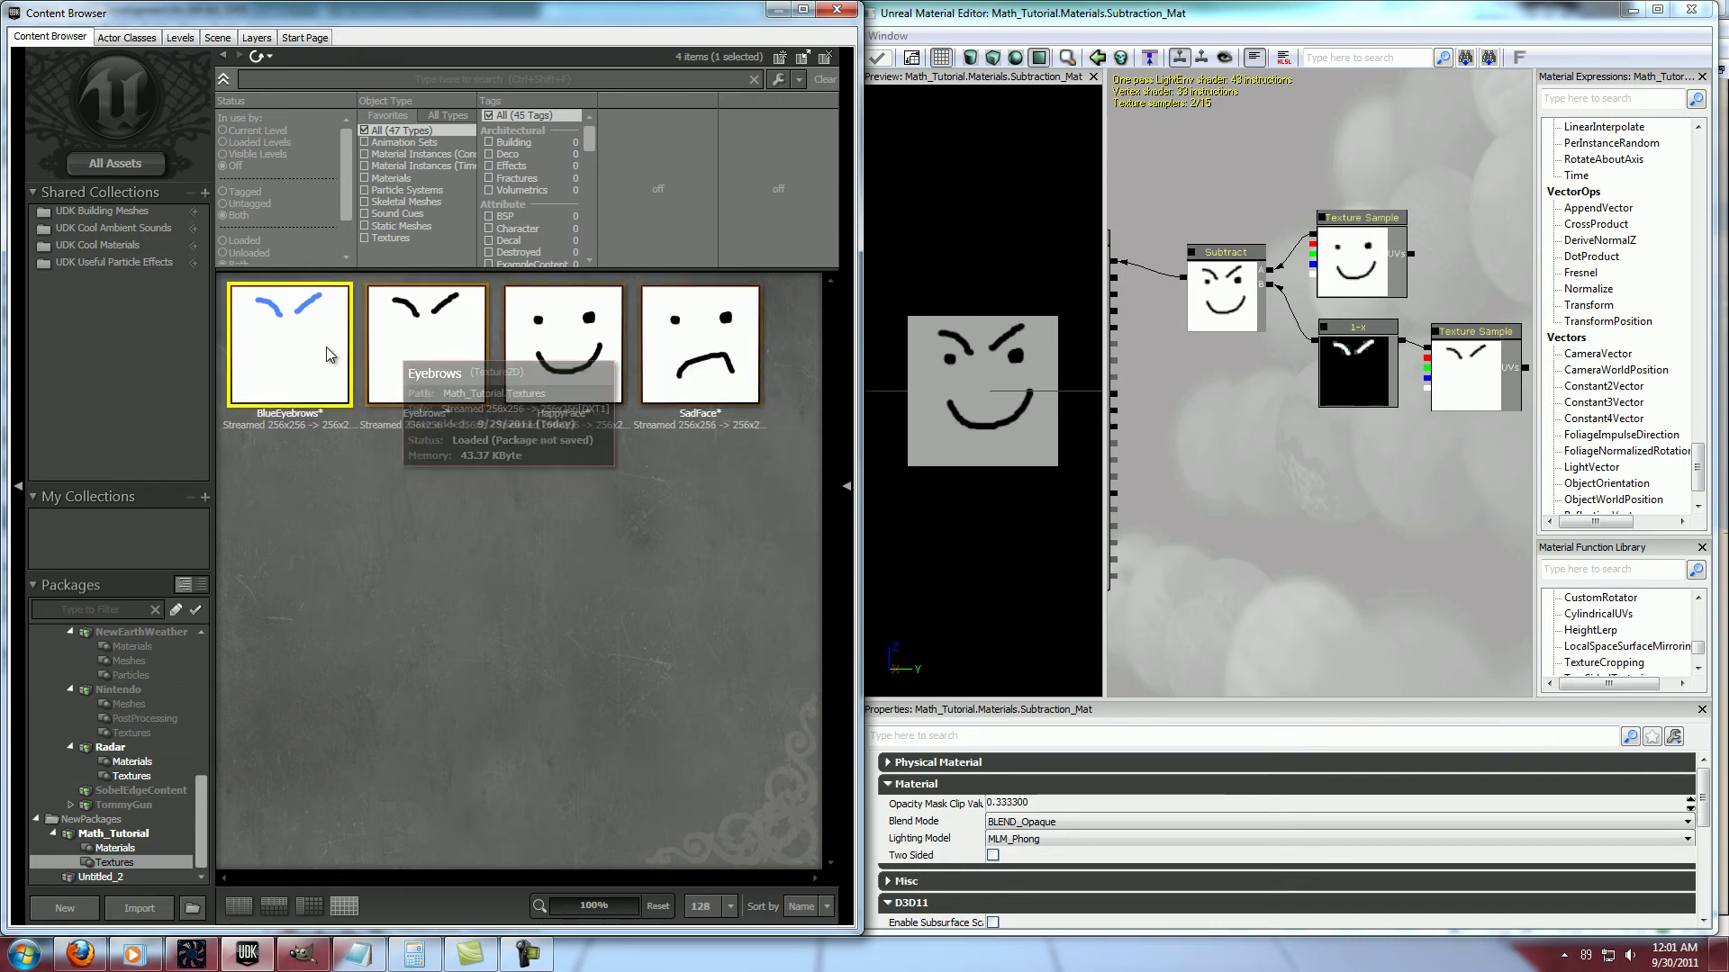
{"action": "left_click", "coordinate": [1481, 382]}
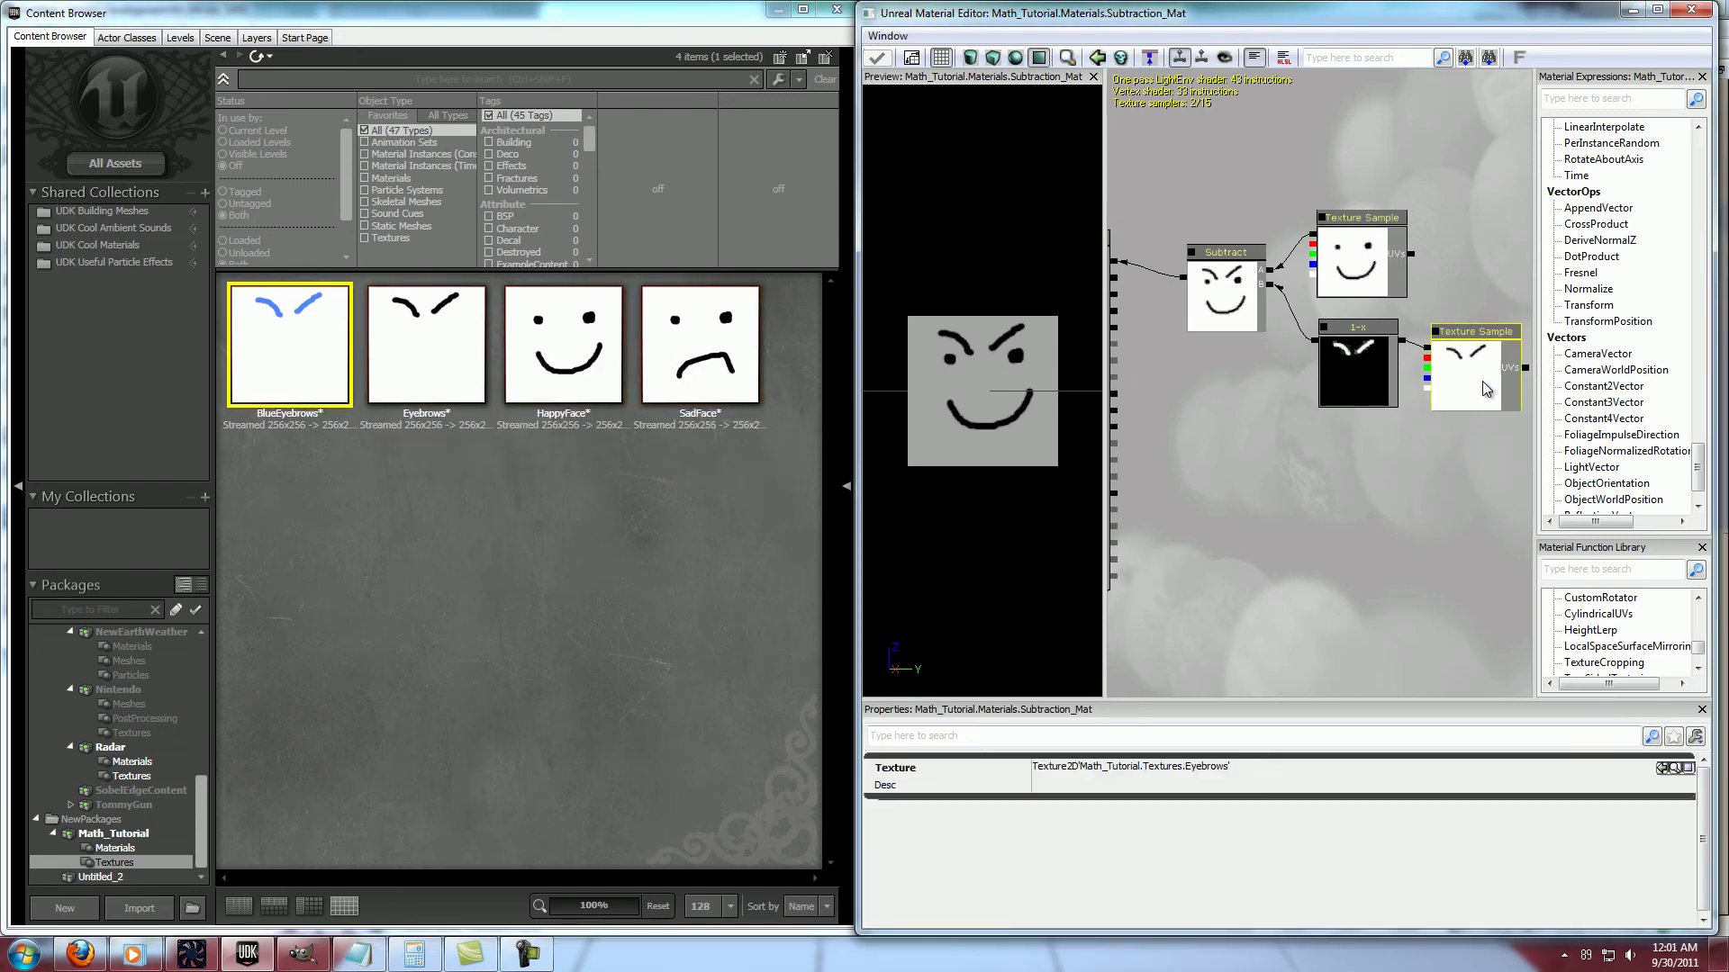
{"action": "left_click", "coordinate": [1662, 767]}
{"action": "left_click_drag", "start_coordinate": [1023, 376], "coordinate": [958, 442]}
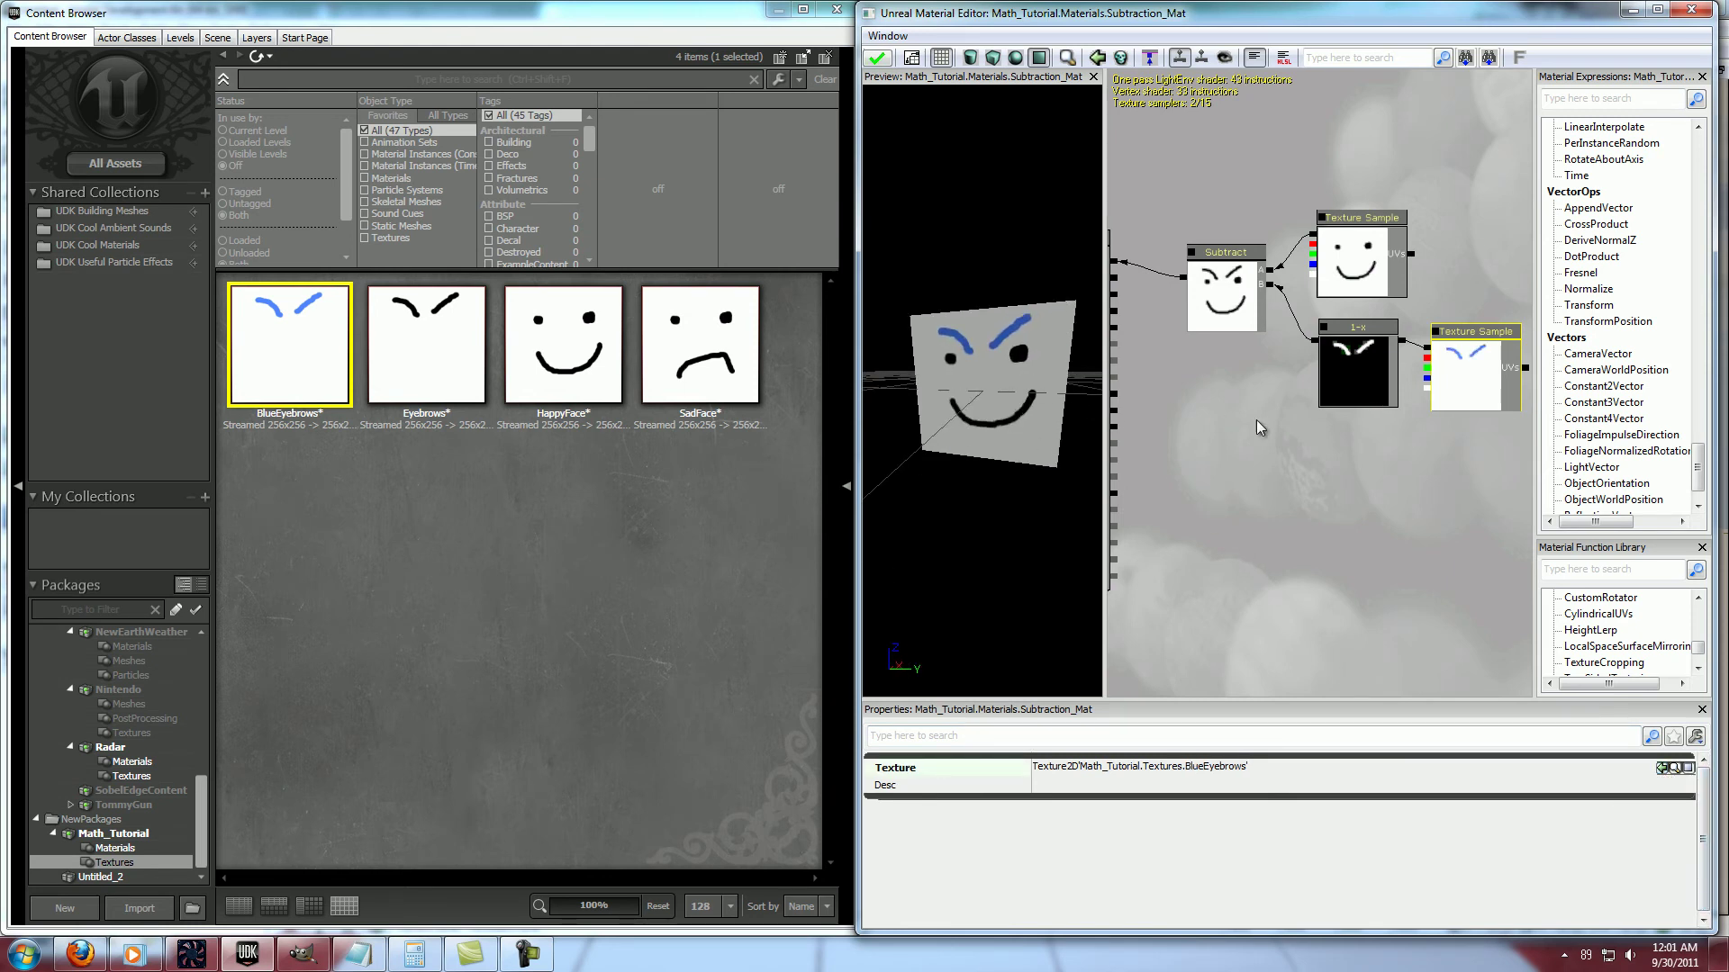
Connect the OneMinus node's output directly to the material's Diffuse input to preview the inverted blue eyebrows
{"action": "left_click", "coordinate": [1314, 435]}
{"action": "left_click_drag", "start_coordinate": [1327, 433], "coordinate": [1409, 491]}
{"action": "left_click_drag", "start_coordinate": [1411, 421], "coordinate": [1211, 341]}
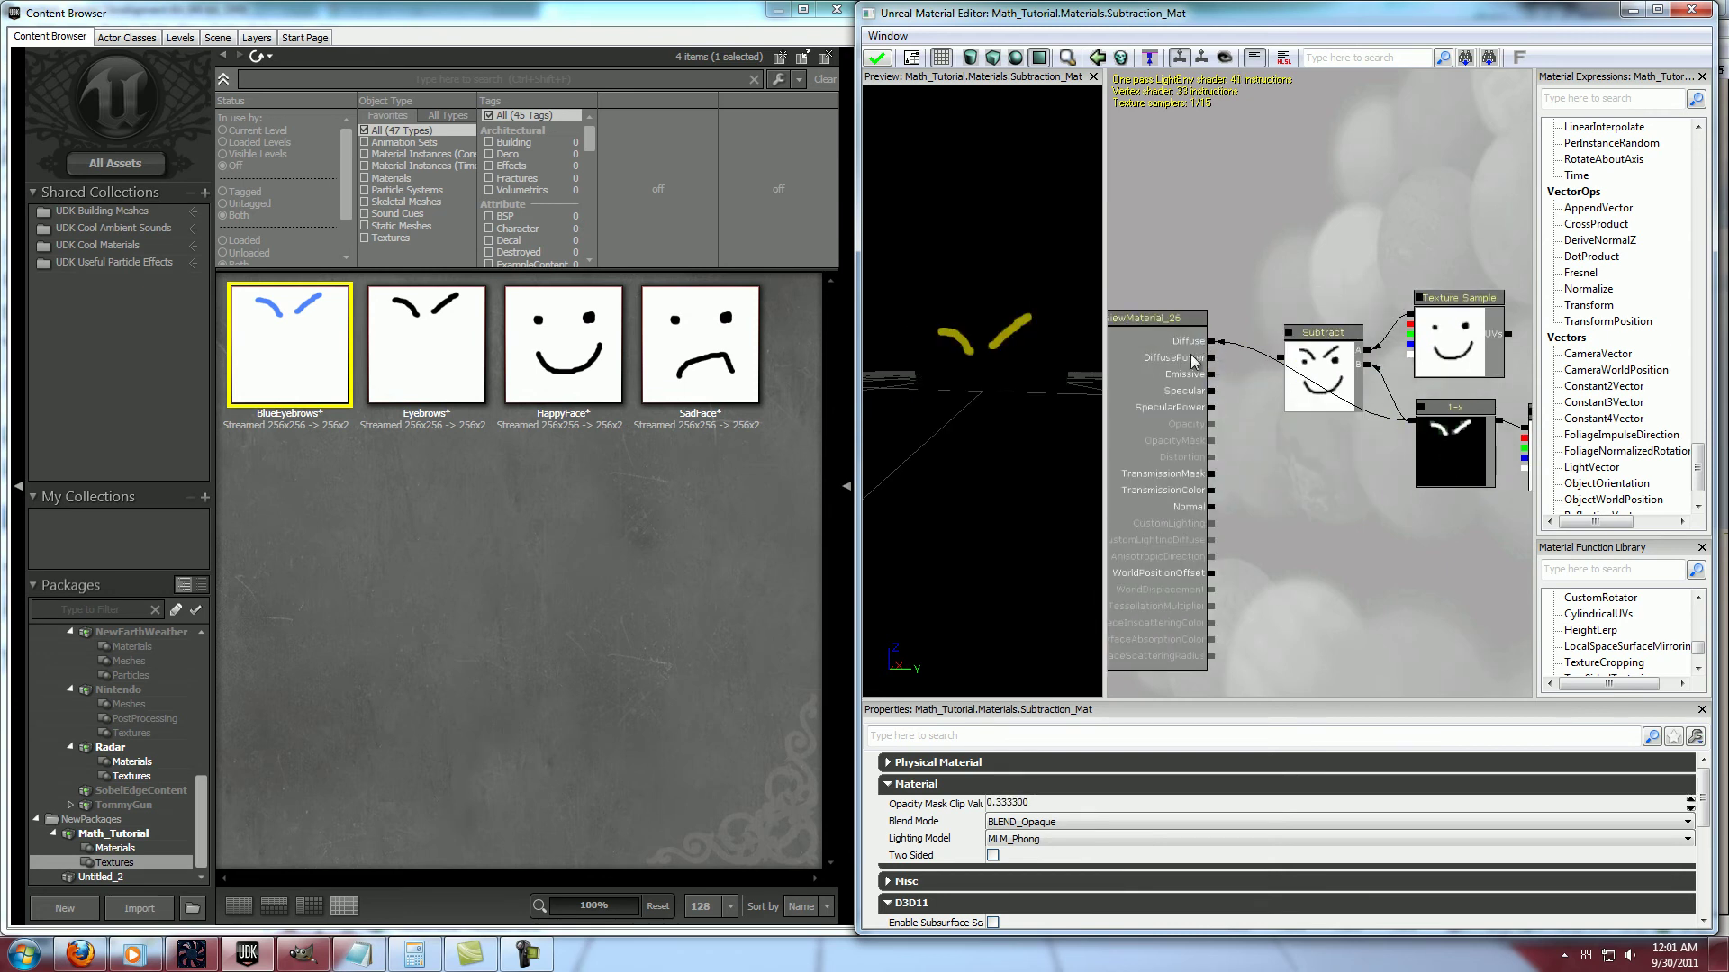
{"action": "left_click_drag", "start_coordinate": [1330, 525], "coordinate": [1167, 519]}
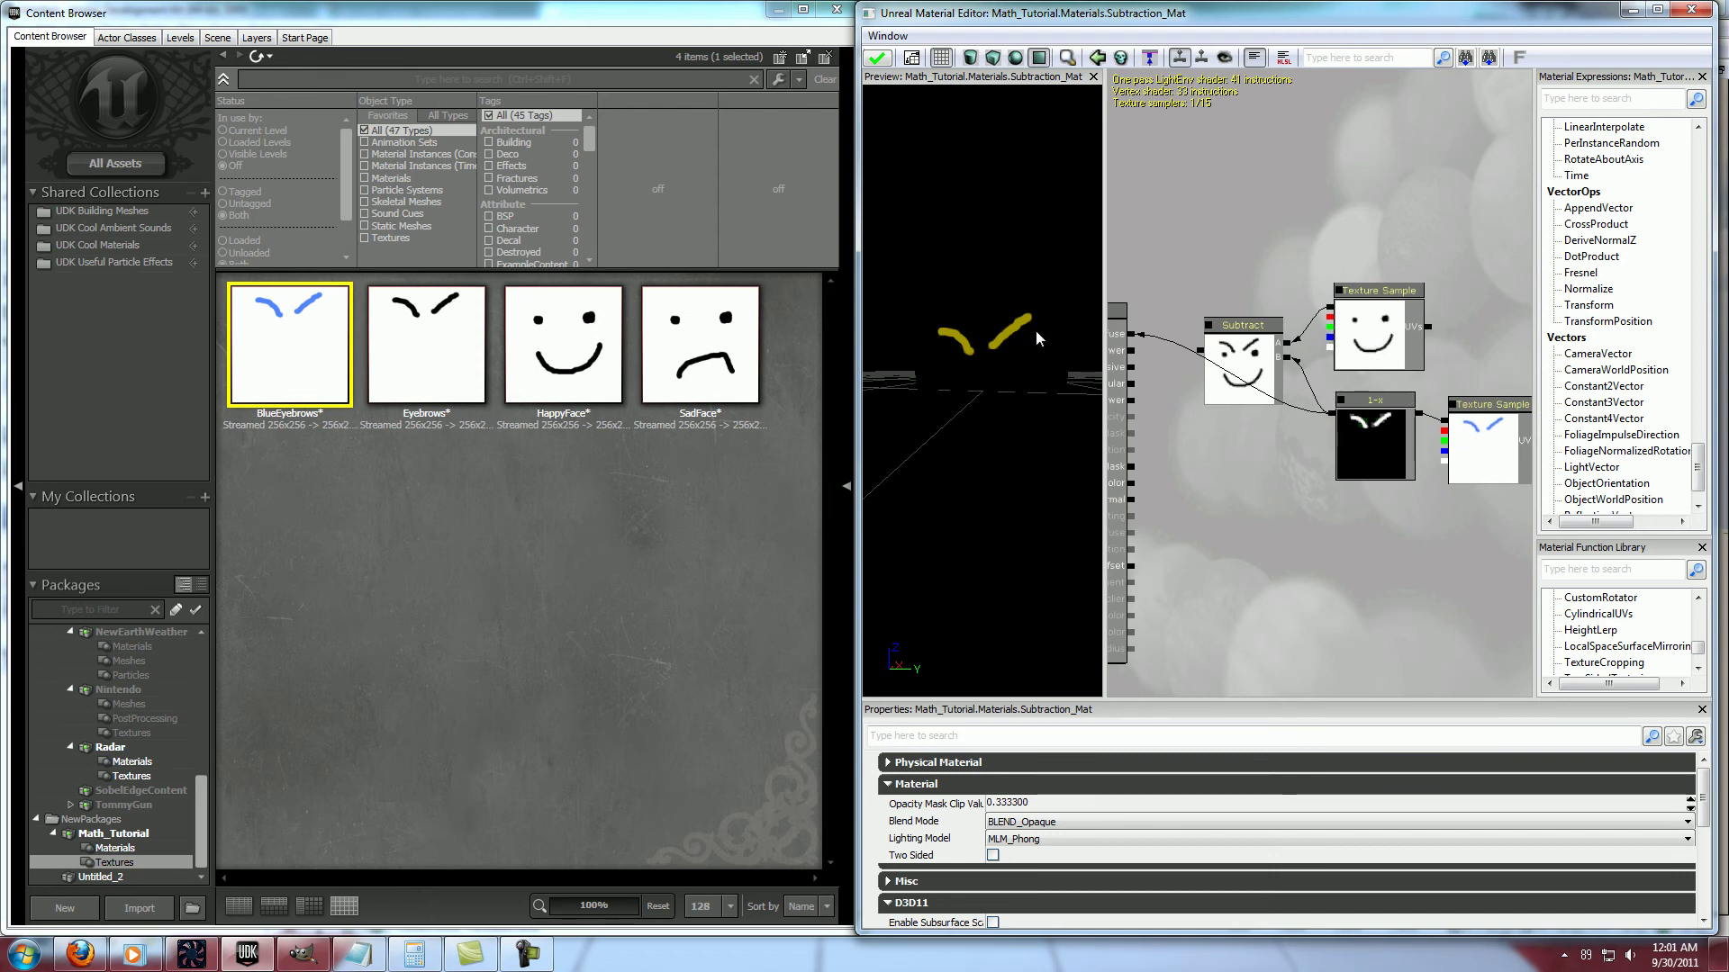
Reconnect the Subtract node to the Diffuse input and close the Subtraction_Mat editor with the changes applied
{"action": "left_click_drag", "start_coordinate": [1200, 350], "coordinate": [1130, 334]}
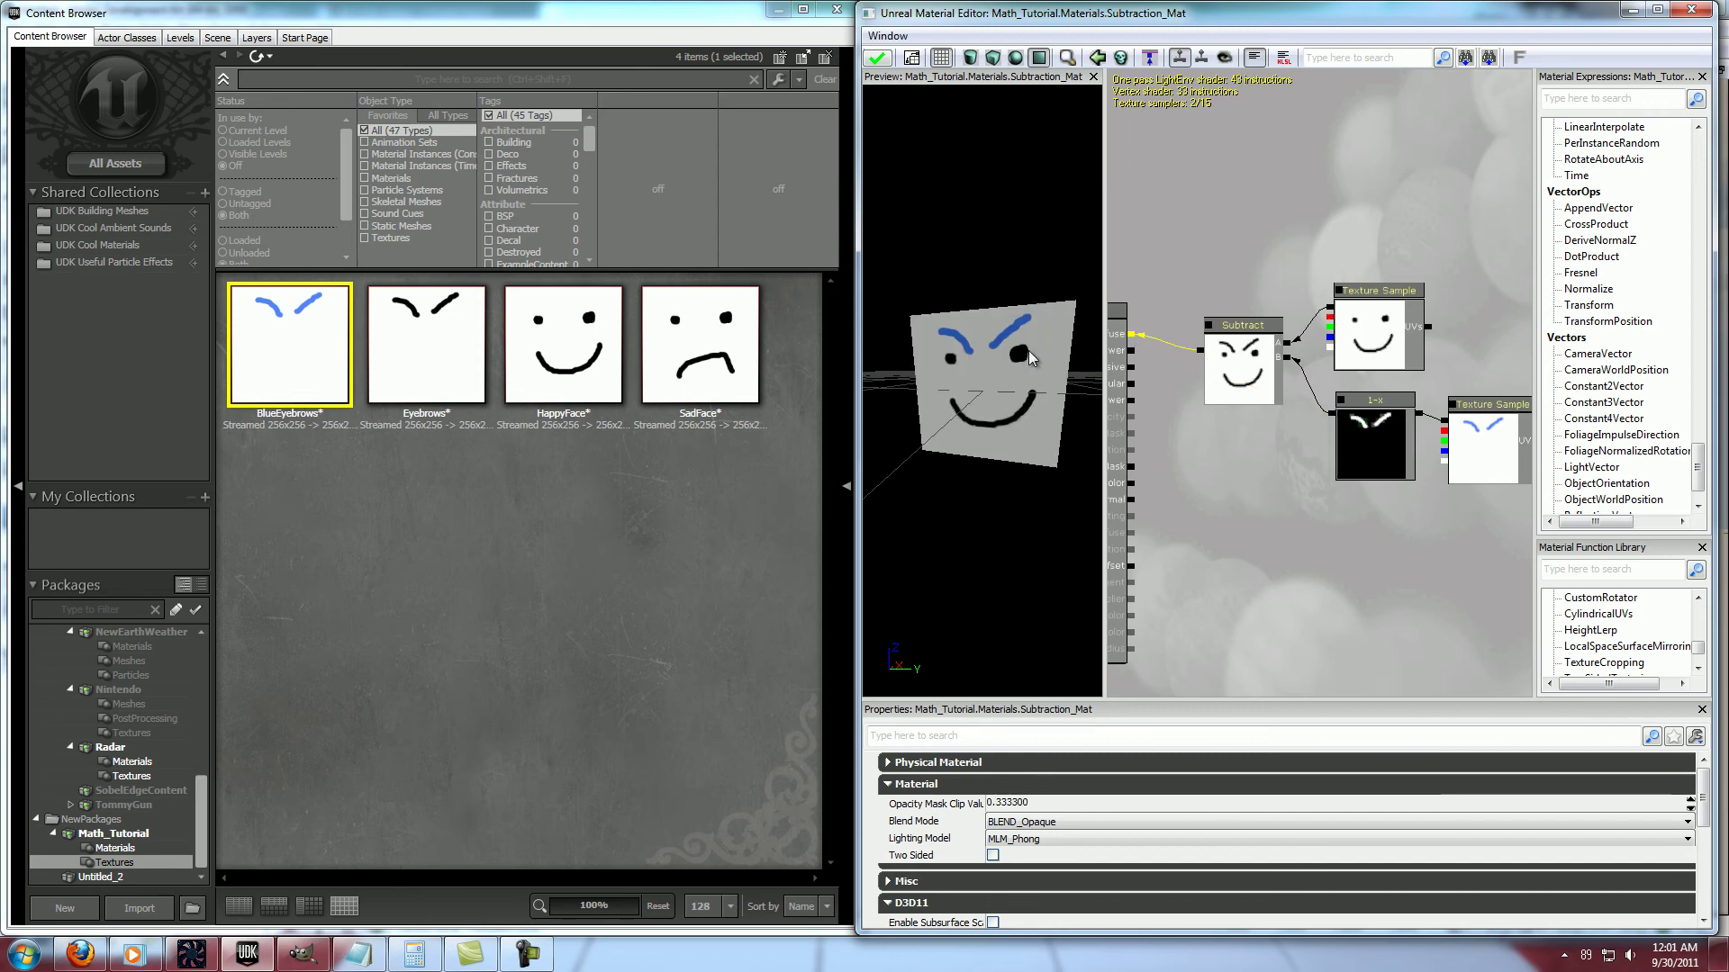
{"action": "left_click_drag", "start_coordinate": [1028, 351], "coordinate": [1080, 353]}
{"action": "left_click", "coordinate": [883, 57]}
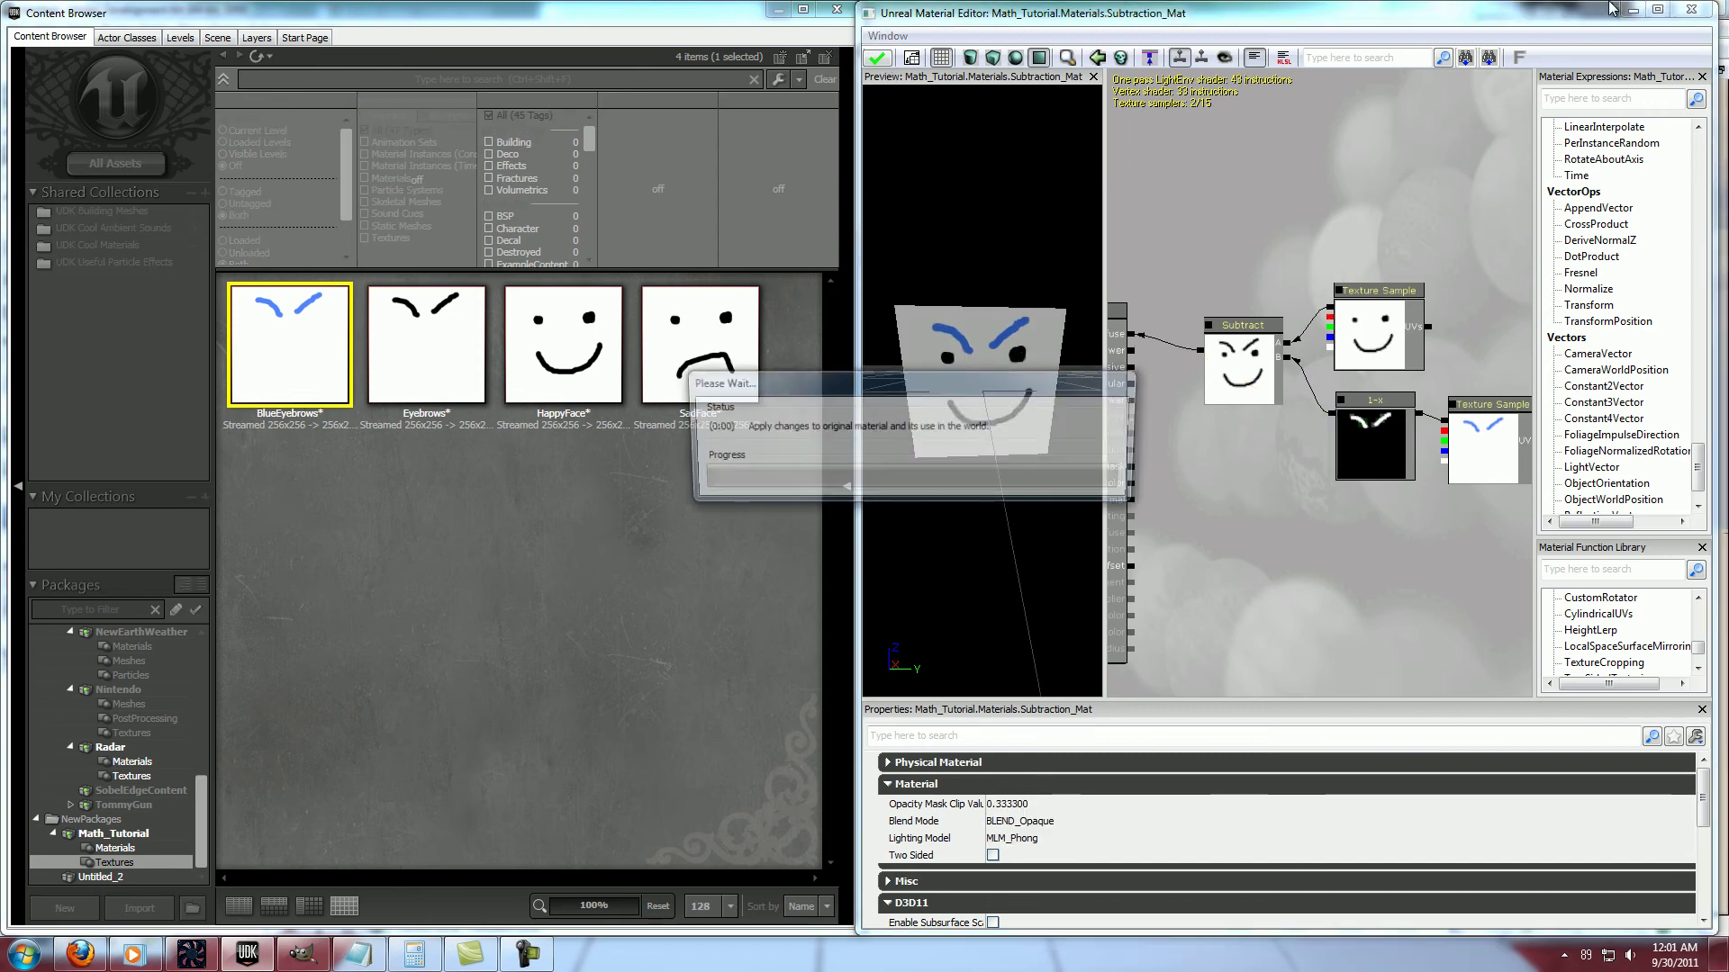
{"action": "left_click", "coordinate": [1690, 9]}
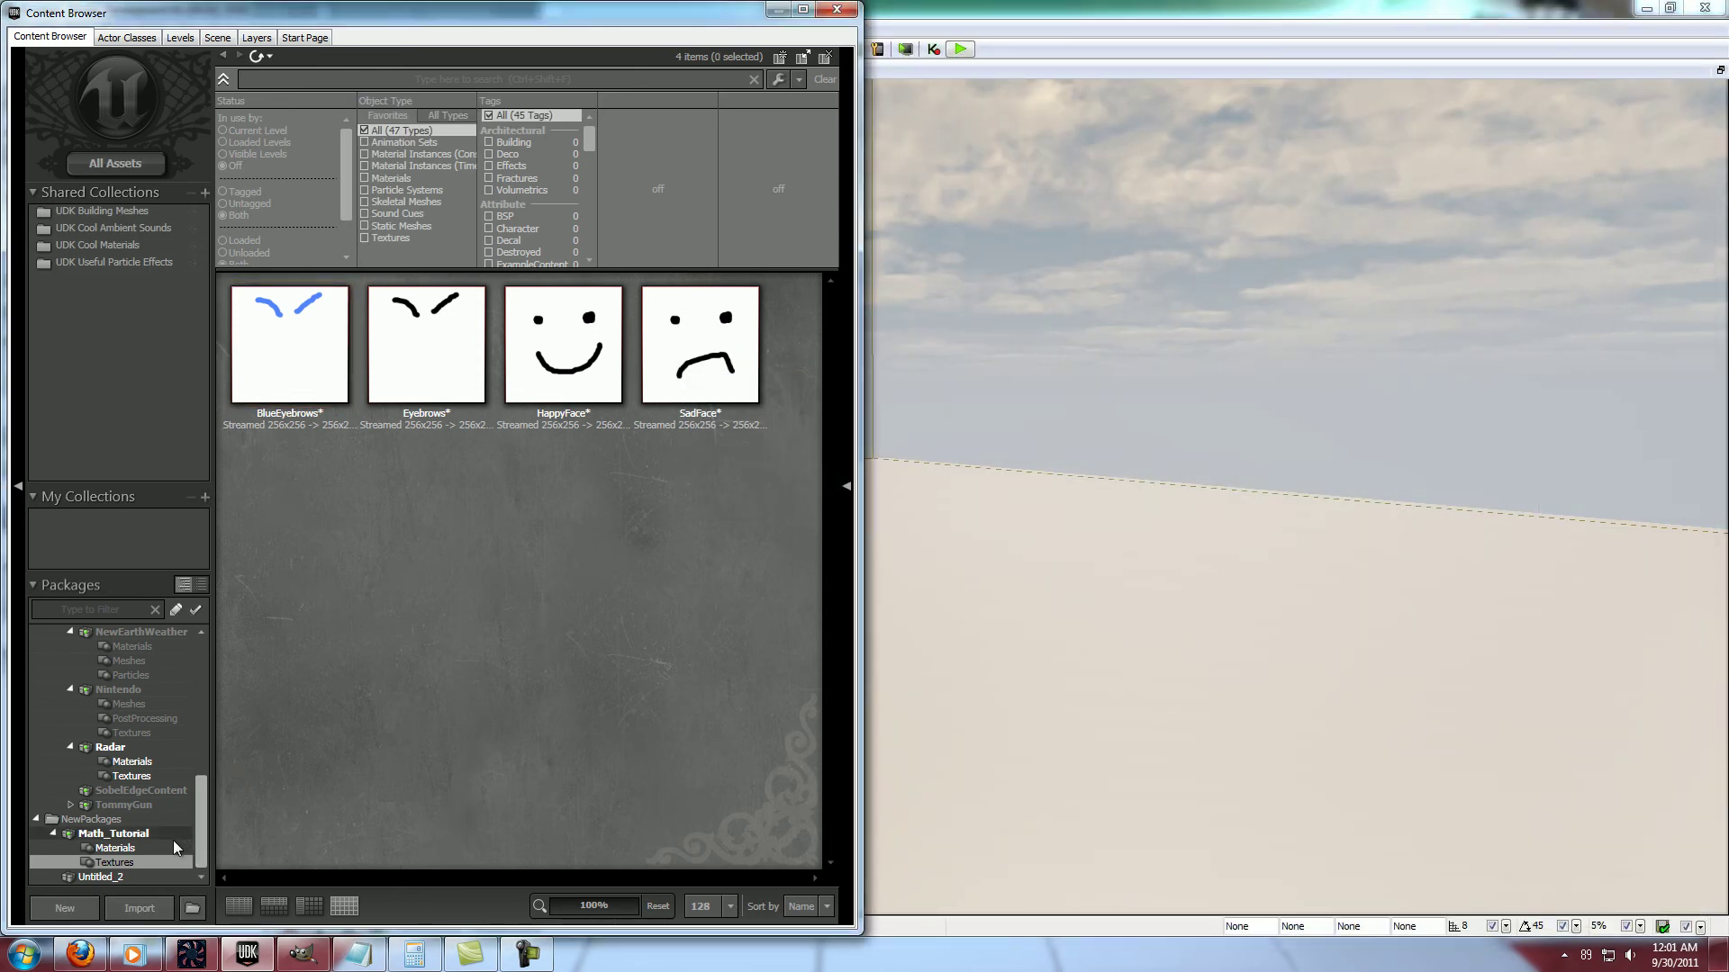
Open Addition_Mat from the Math_Tutorial Materials group and move its Add node slightly up, closer to level with the upper texture sample
{"action": "left_click", "coordinate": [173, 846]}
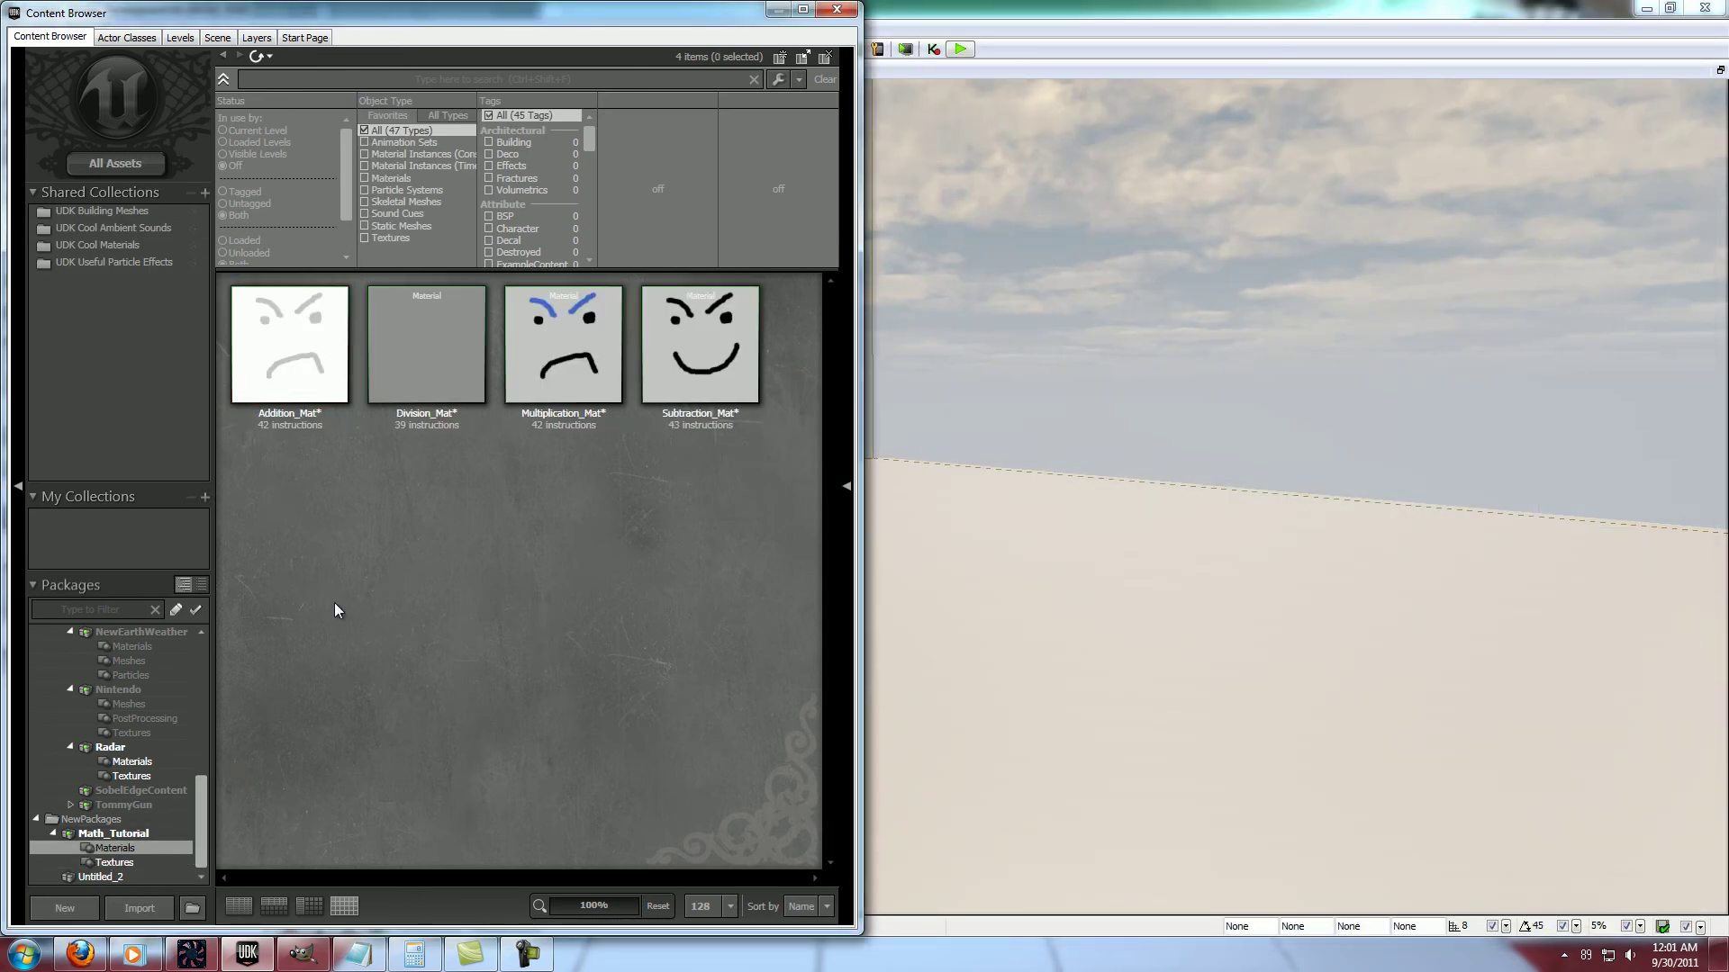
{"action": "double_click", "coordinate": [273, 385]}
{"action": "left_click_drag", "start_coordinate": [1355, 342], "coordinate": [1170, 422]}
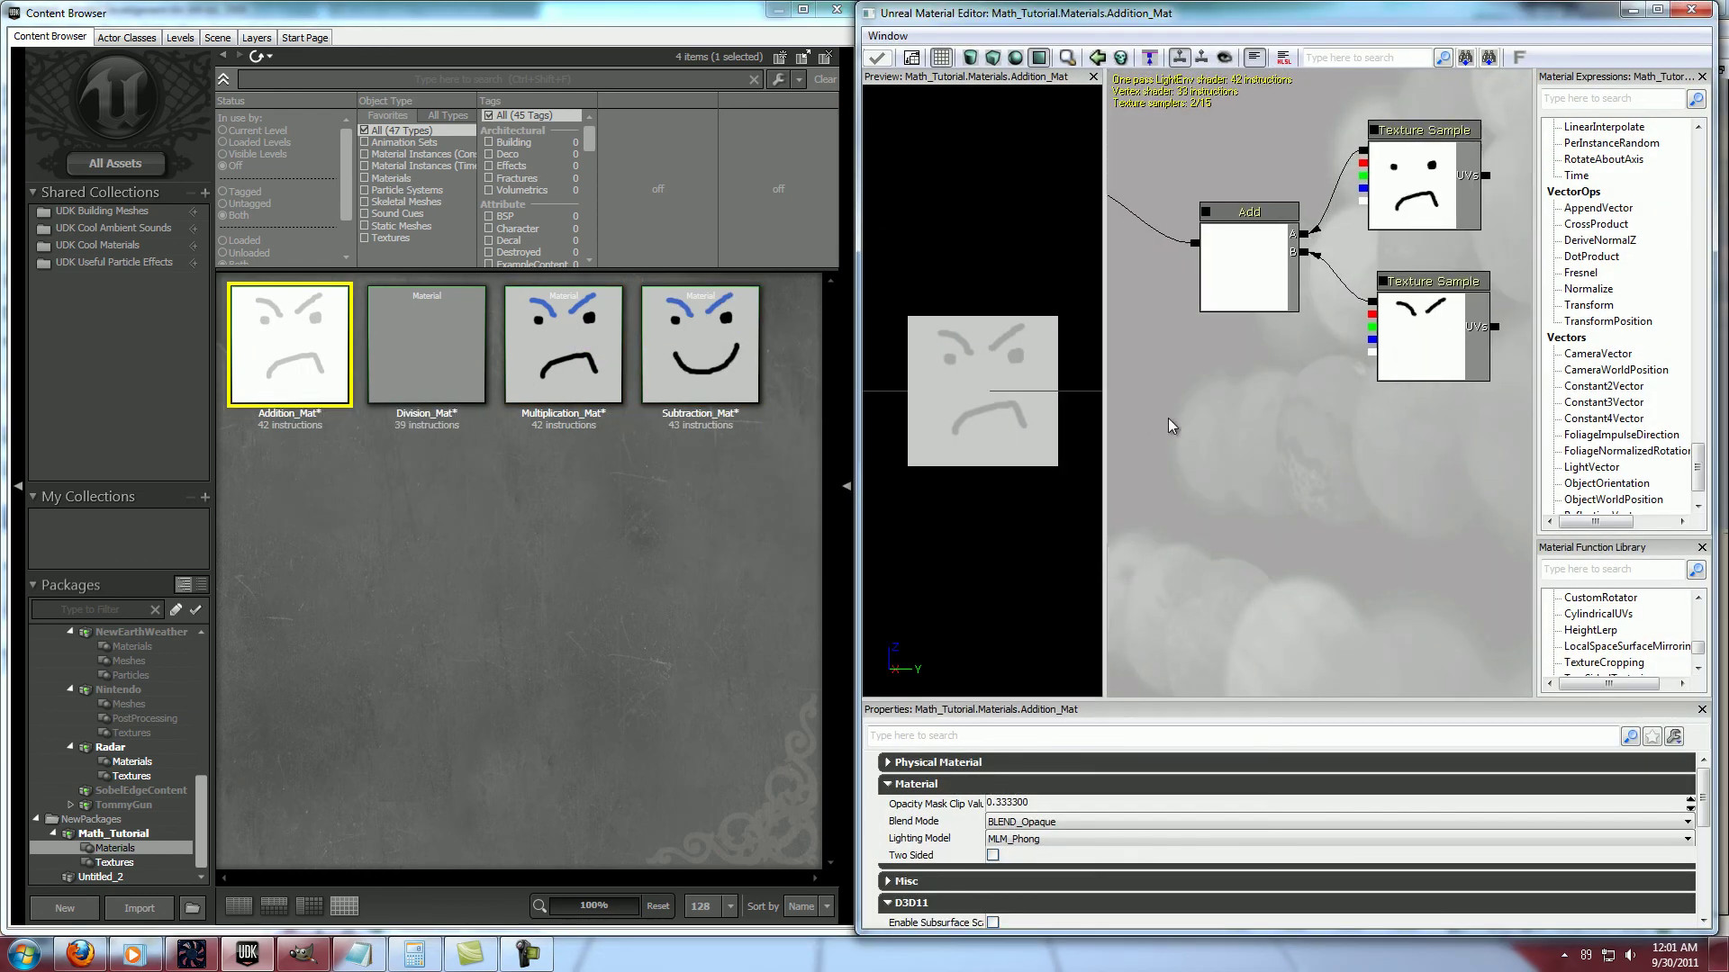
{"action": "scroll", "coordinate": [1340, 392], "scroll_direction": "down", "scroll_amount": 2}
{"action": "left_click_drag", "start_coordinate": [1297, 396], "coordinate": [1343, 474]}
{"action": "left_click", "coordinate": [1343, 378]}
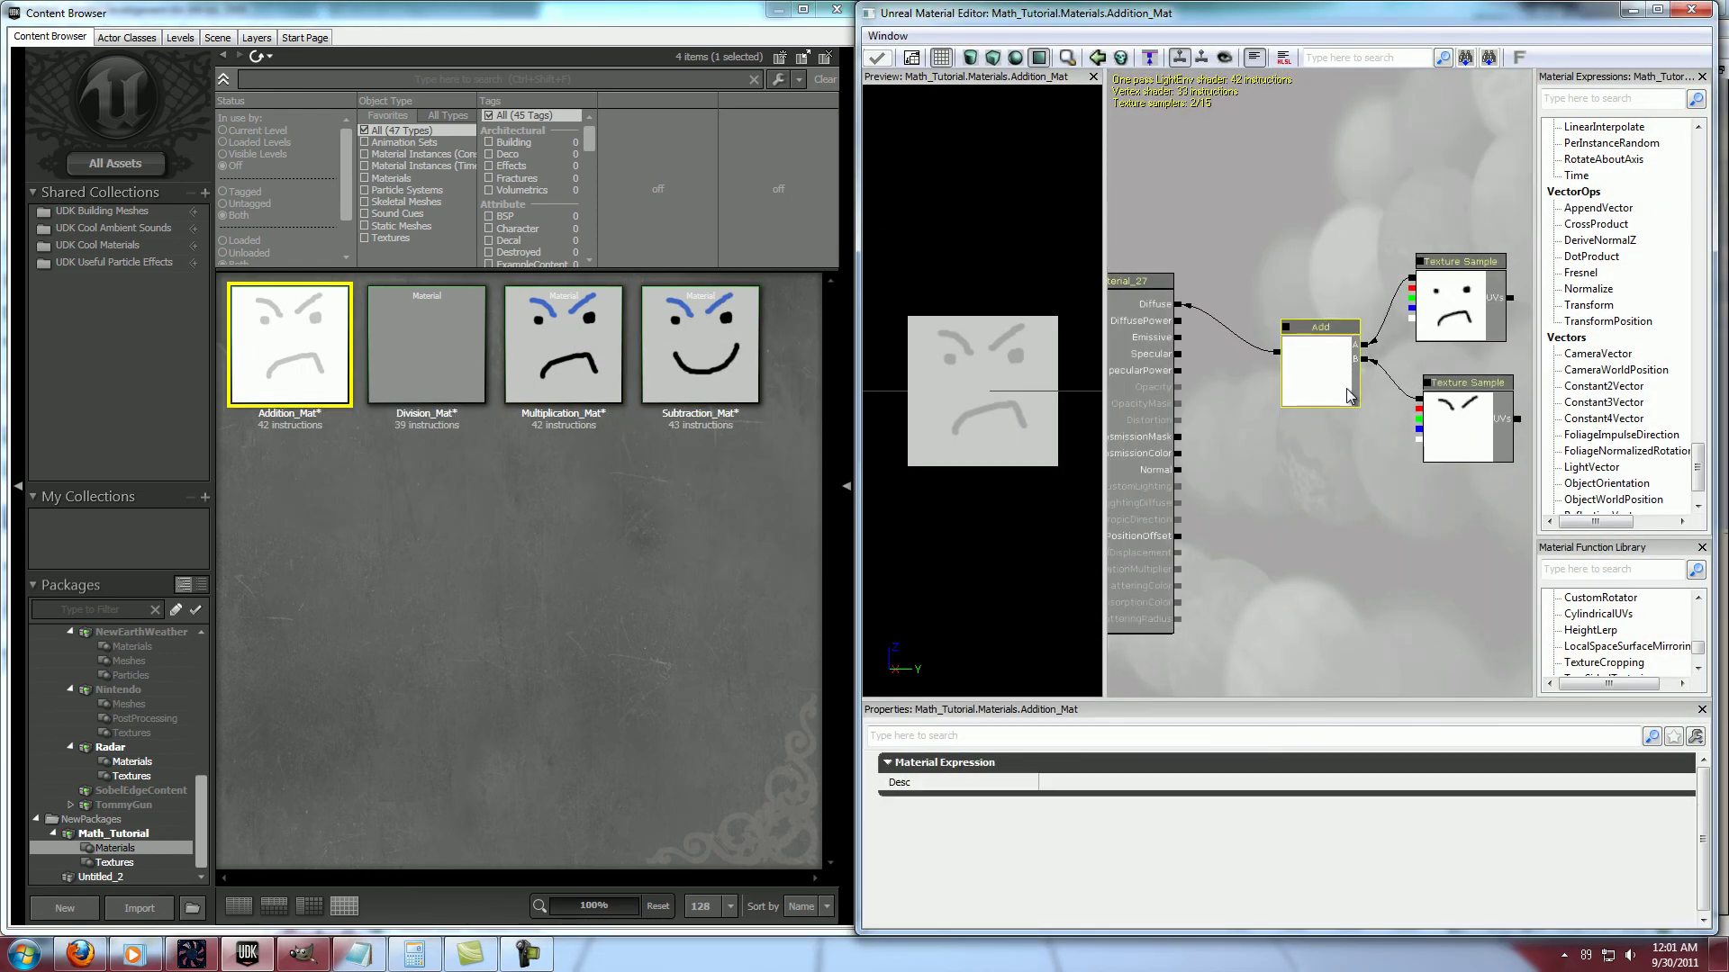
{"action": "left_click_drag", "start_coordinate": [1347, 389], "coordinate": [1345, 351], "text": "ctrl"}
{"action": "left_click", "coordinate": [1367, 390]}
{"action": "scroll", "coordinate": [1455, 422], "scroll_direction": "up", "scroll_amount": 2}
{"action": "left_click_drag", "start_coordinate": [1323, 522], "coordinate": [1211, 514]}
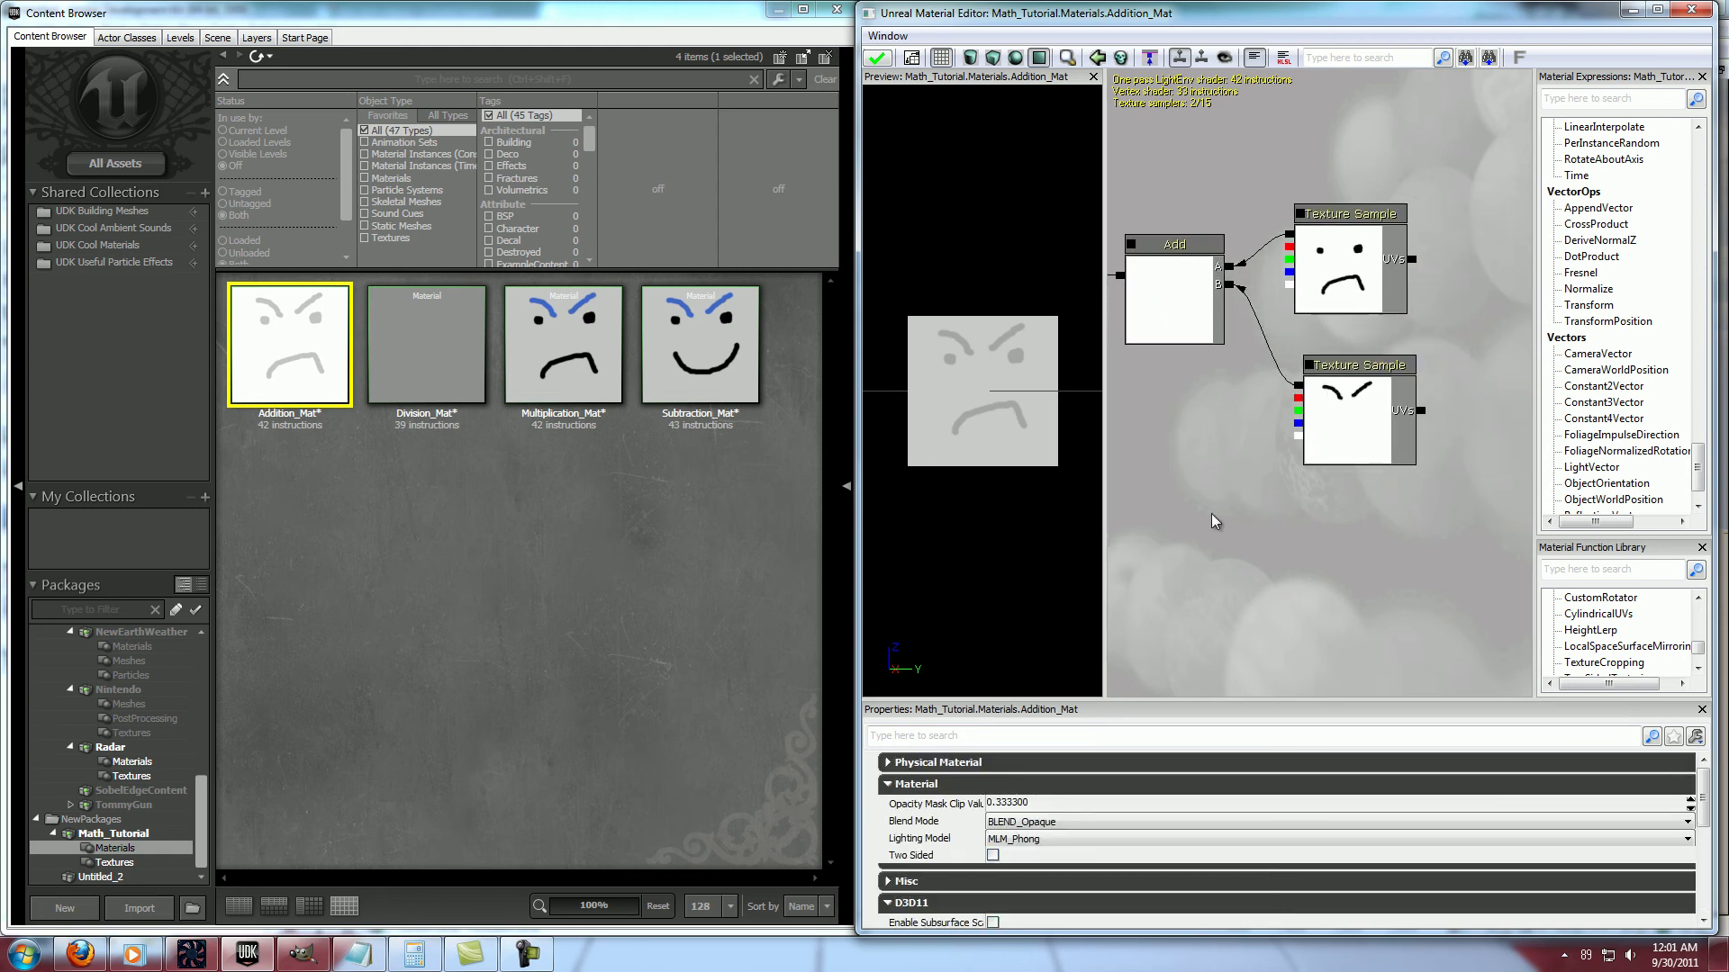
Move both Texture Sample nodes together to the right, leaving a wide gap between them and the Add node
{"action": "left_click", "coordinate": [1392, 426]}
{"action": "left_click", "coordinate": [1448, 403]}
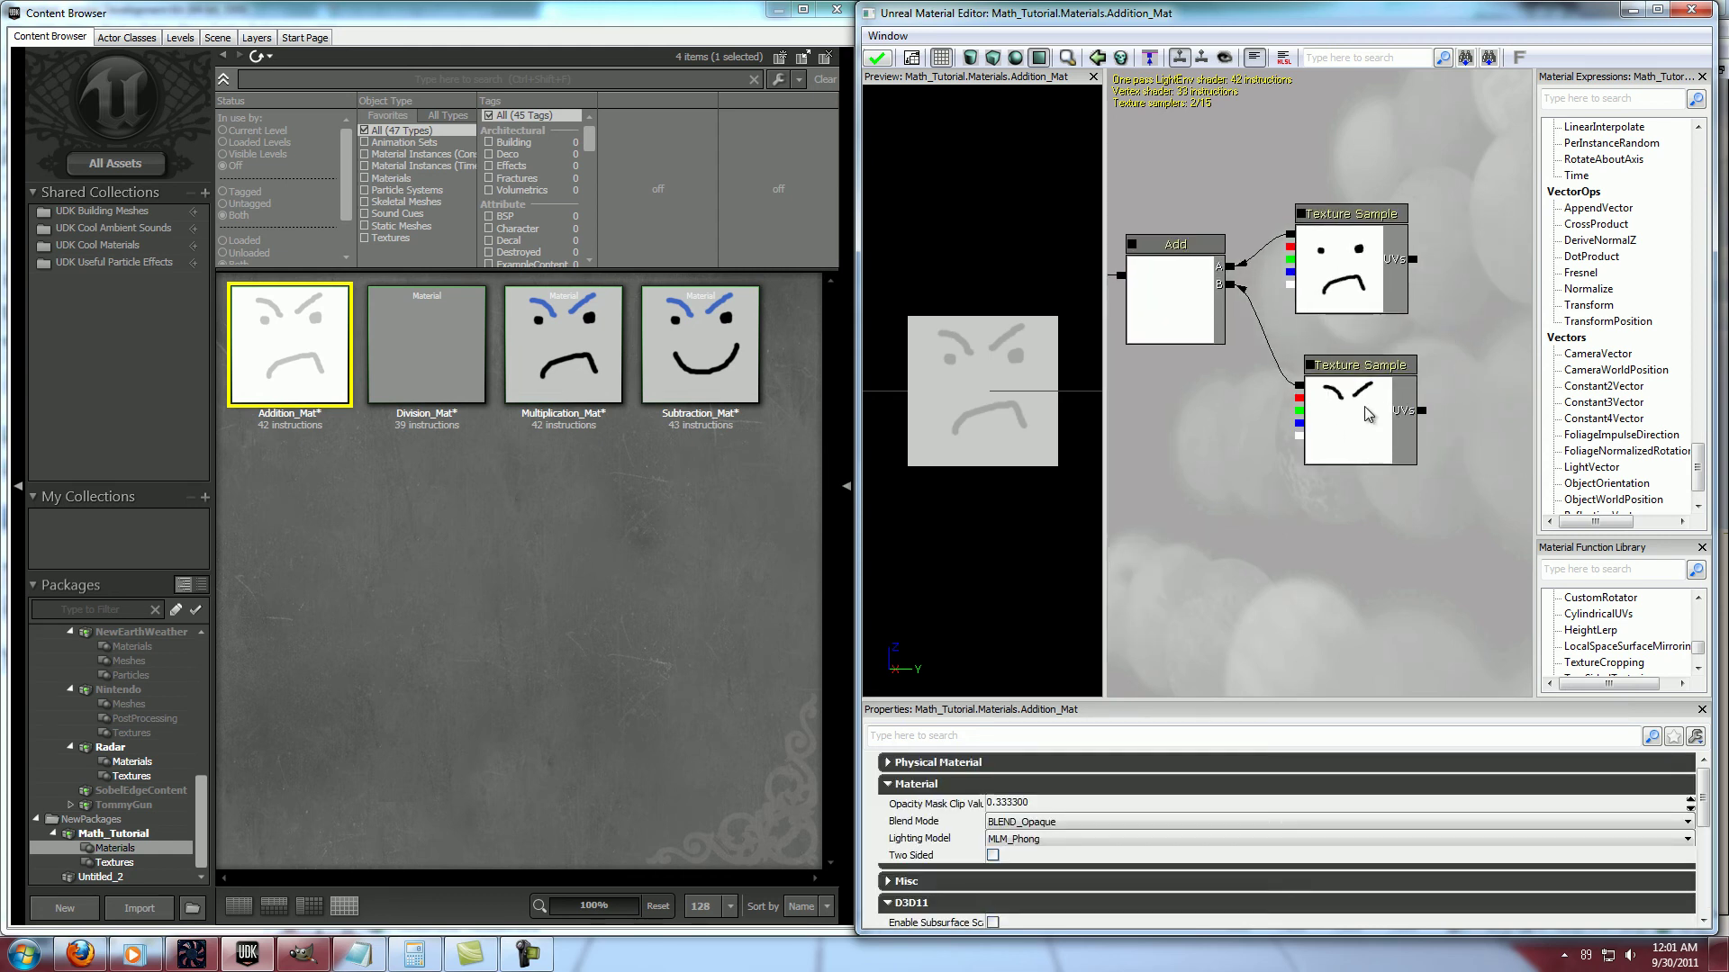
{"action": "left_click_drag", "start_coordinate": [1440, 283], "coordinate": [1416, 354]}
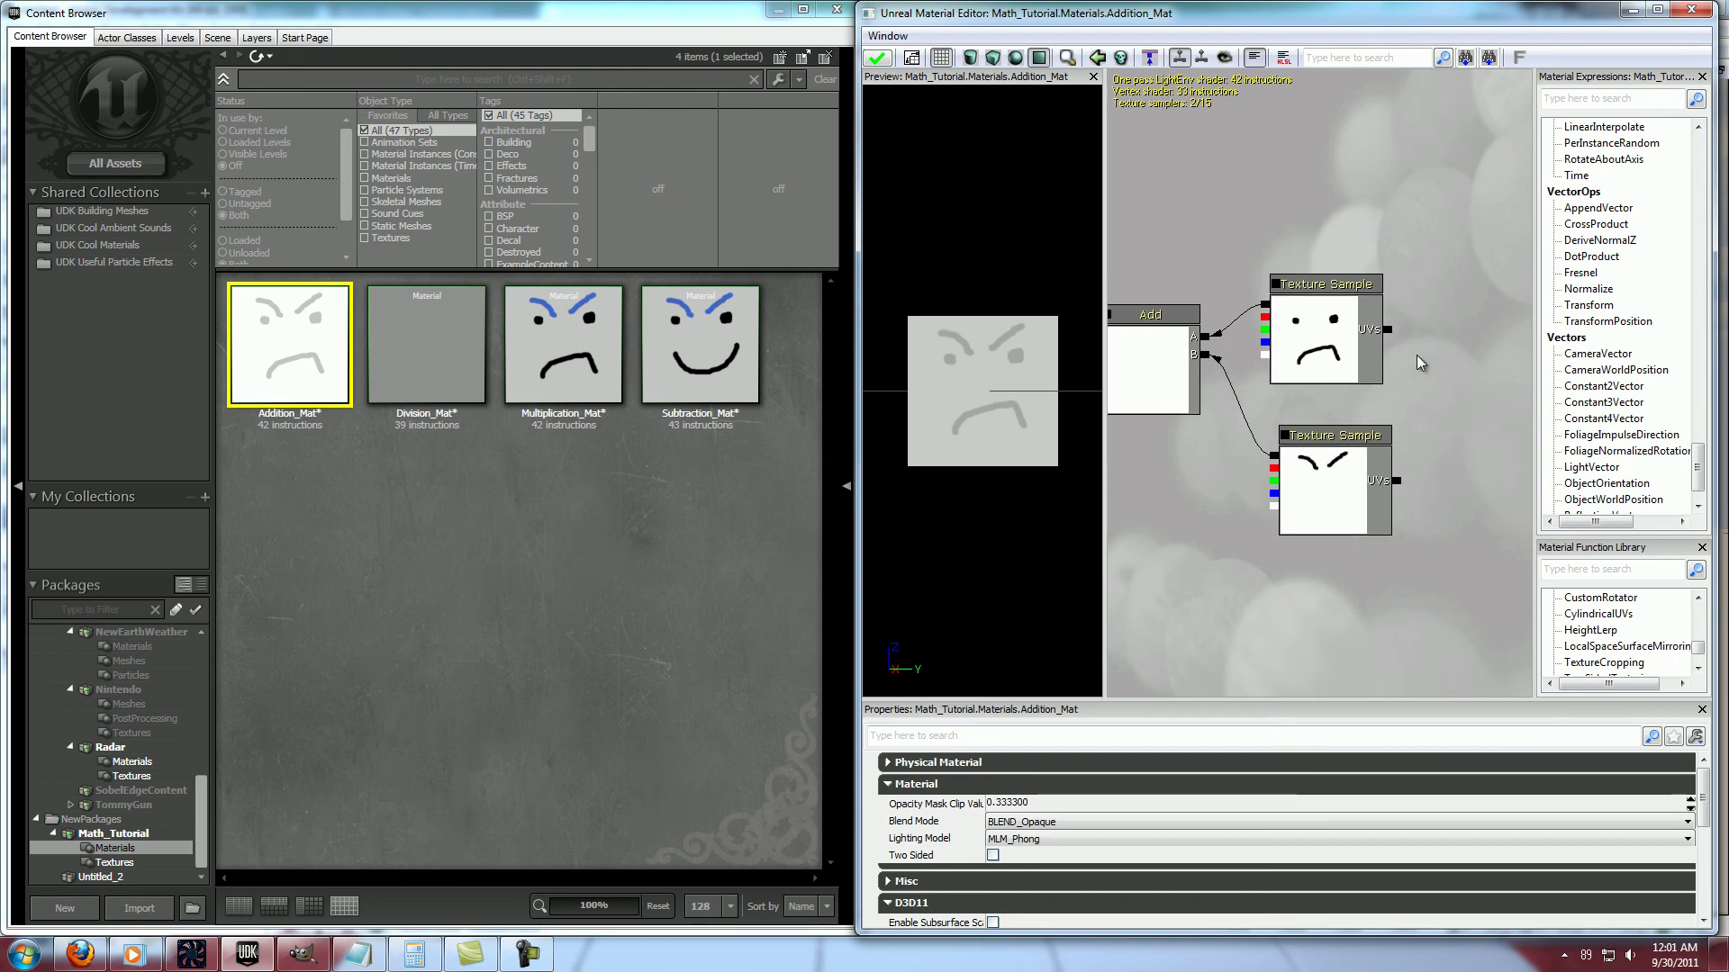
{"action": "left_click", "coordinate": [1342, 460]}
{"action": "left_click_drag", "start_coordinate": [1314, 342], "coordinate": [1512, 330], "text": "ctrl"}
{"action": "left_click", "coordinate": [1361, 335]}
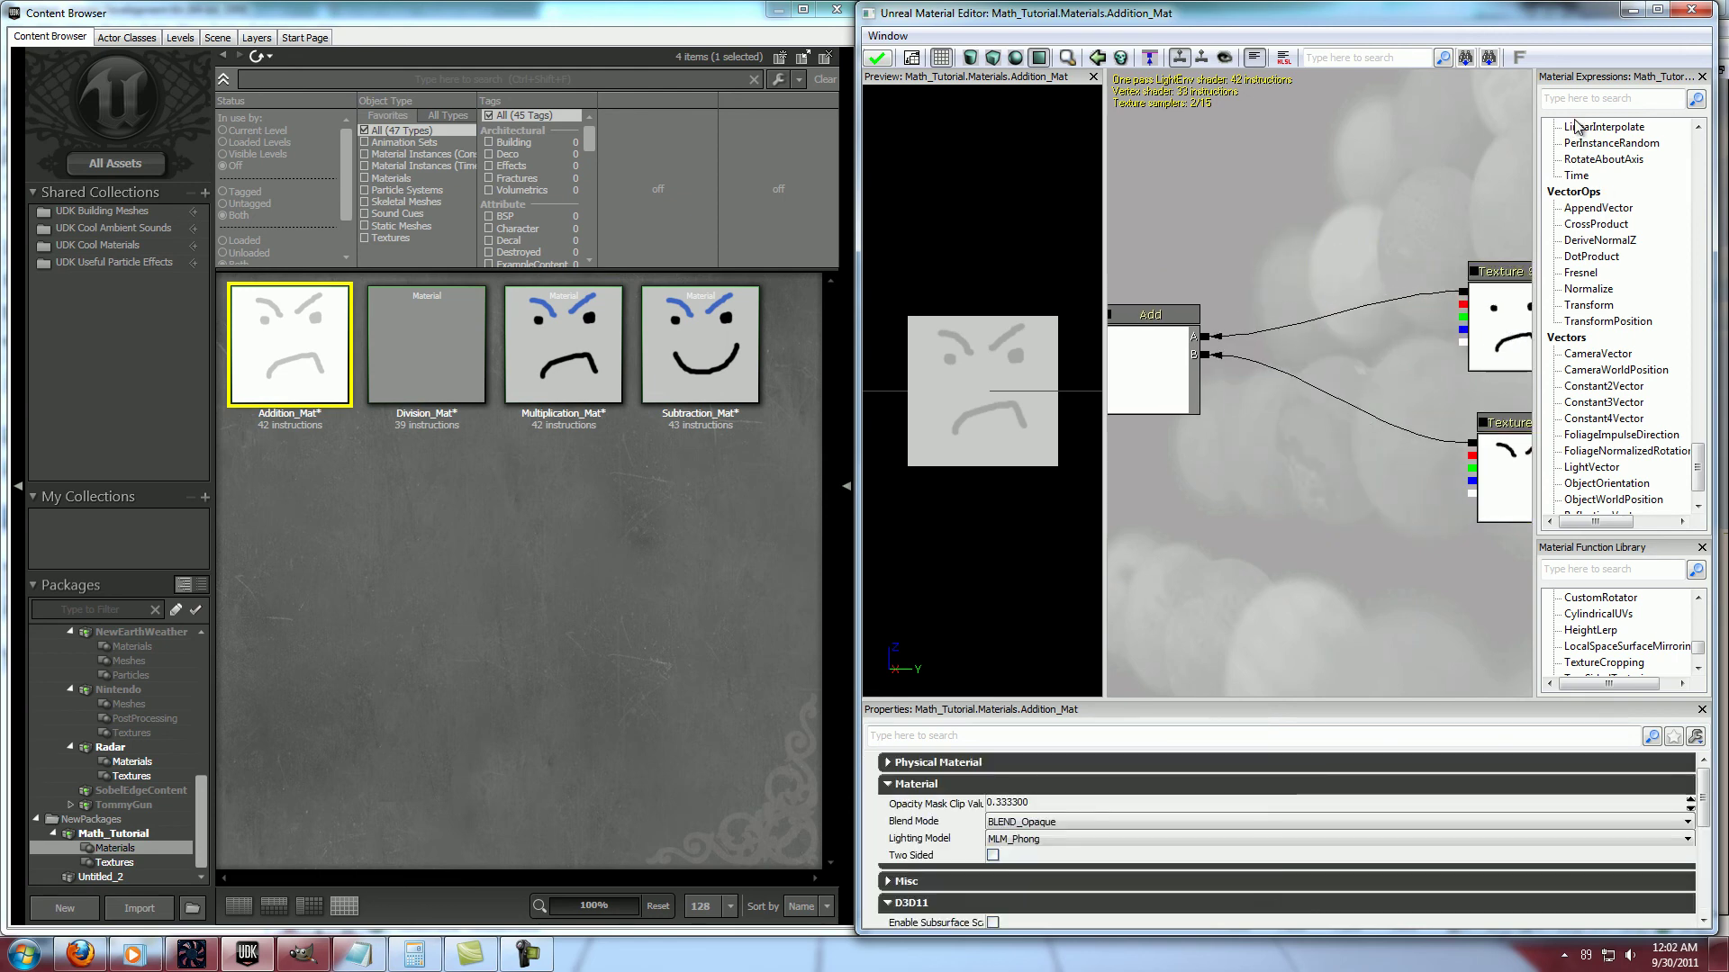
Place two OneMinus nodes, one above the other, between the Add node and the two texture samples
{"action": "left_click", "coordinate": [1581, 99]}
{"action": "type", "text": "onem"}
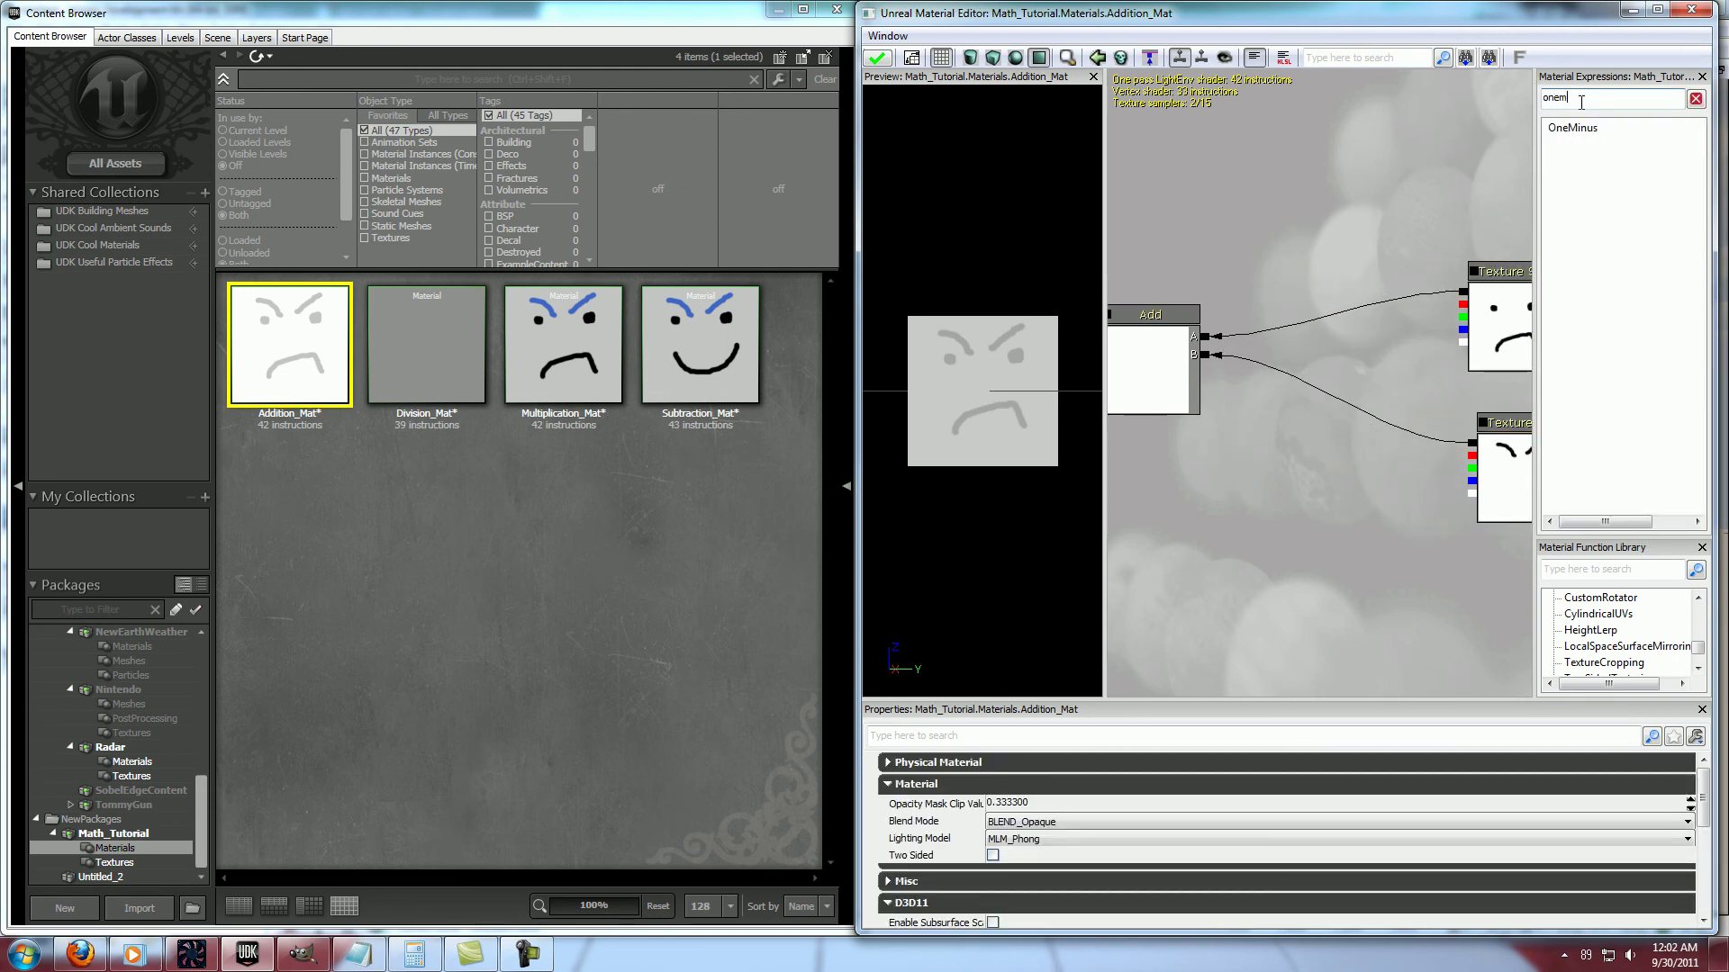
{"action": "left_click_drag", "start_coordinate": [1591, 132], "coordinate": [1327, 272]}
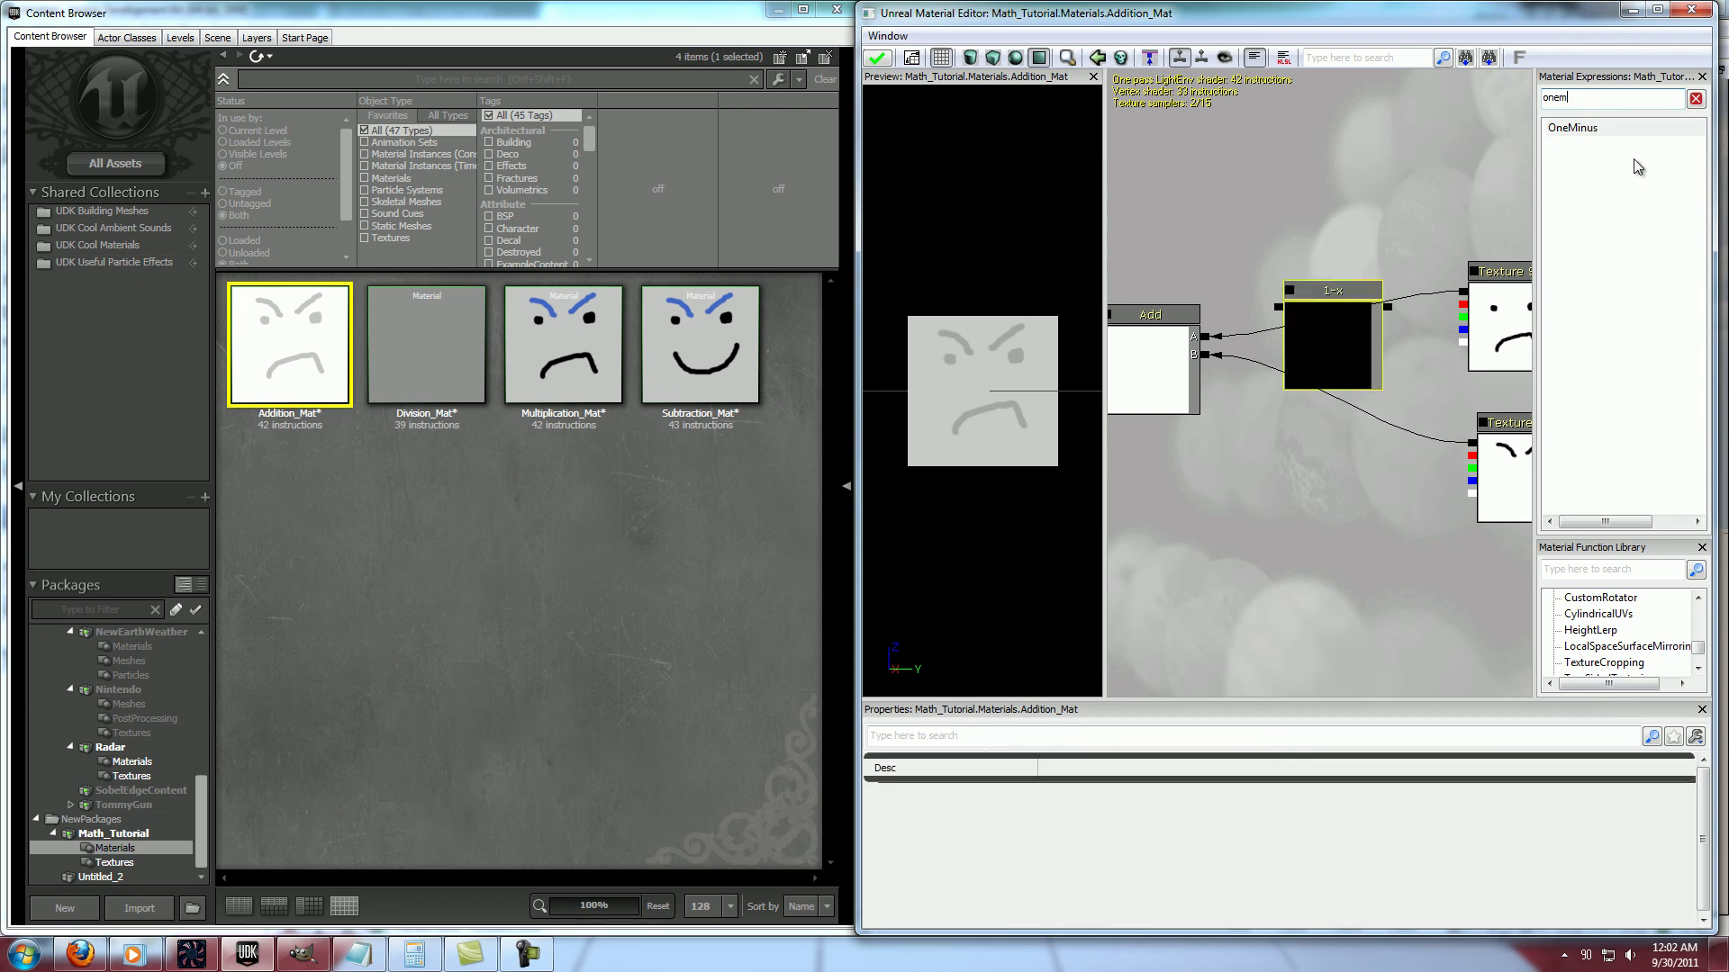
{"action": "left_click_drag", "start_coordinate": [1310, 440], "coordinate": [1332, 445]}
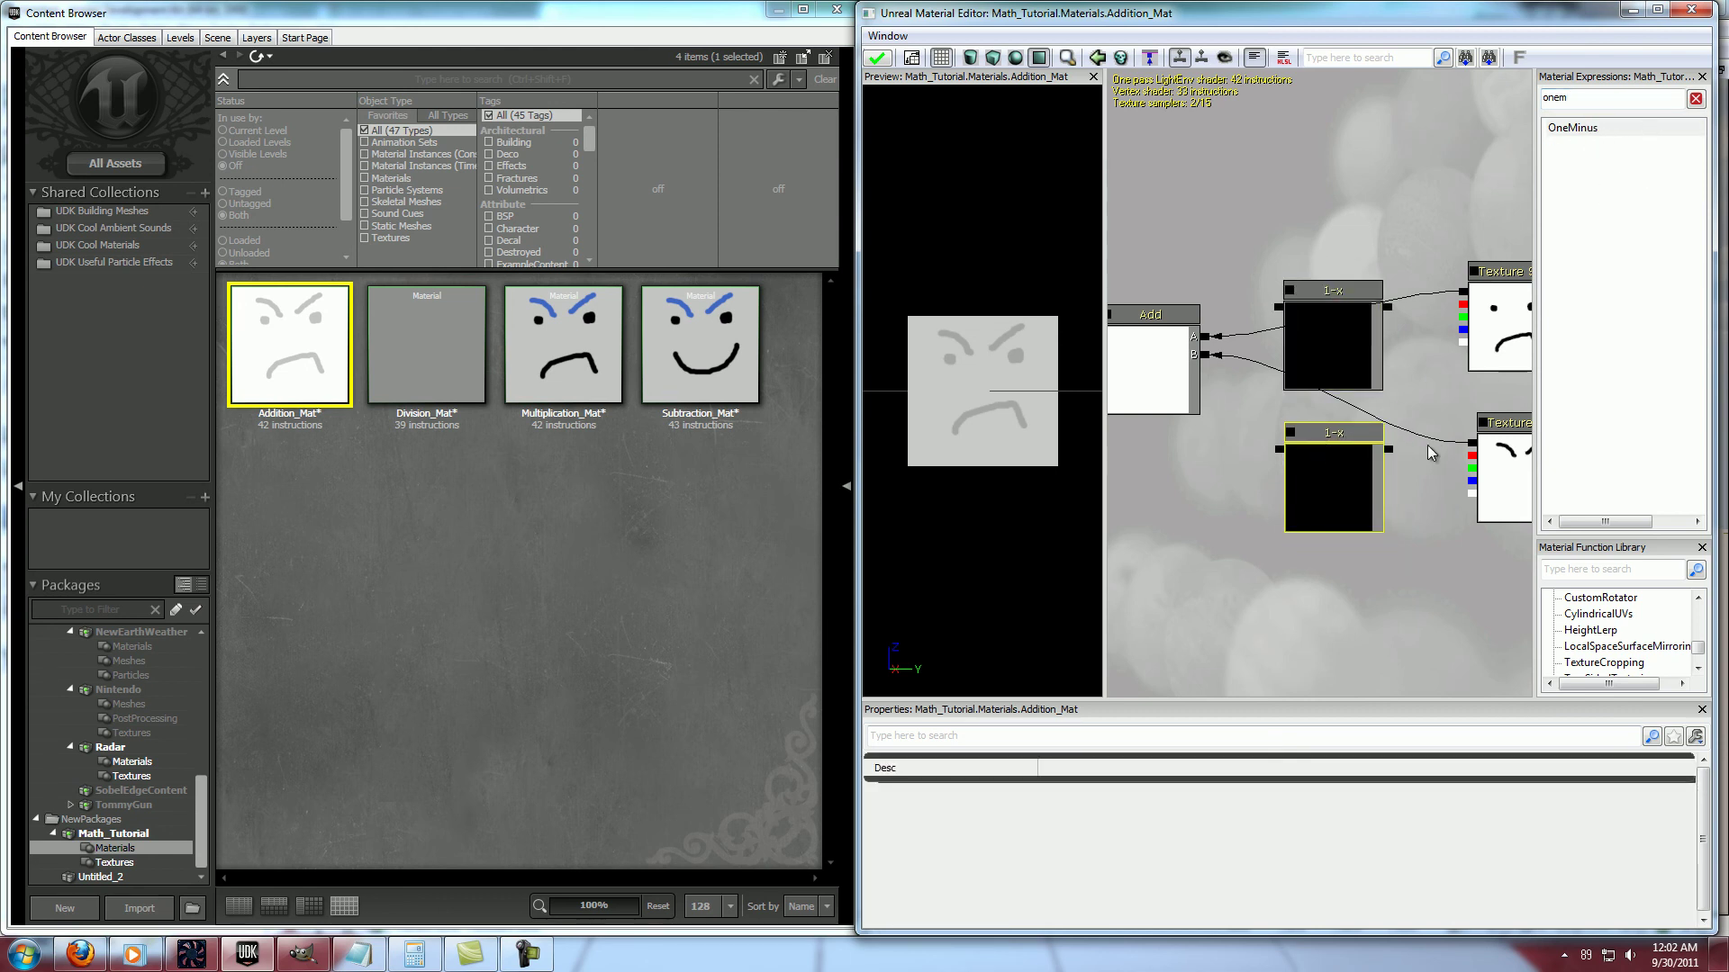
Route each texture sample through its own OneMinus node into the A and B inputs of Add, and inspect the preview
{"action": "left_click_drag", "start_coordinate": [1471, 443], "coordinate": [1394, 450]}
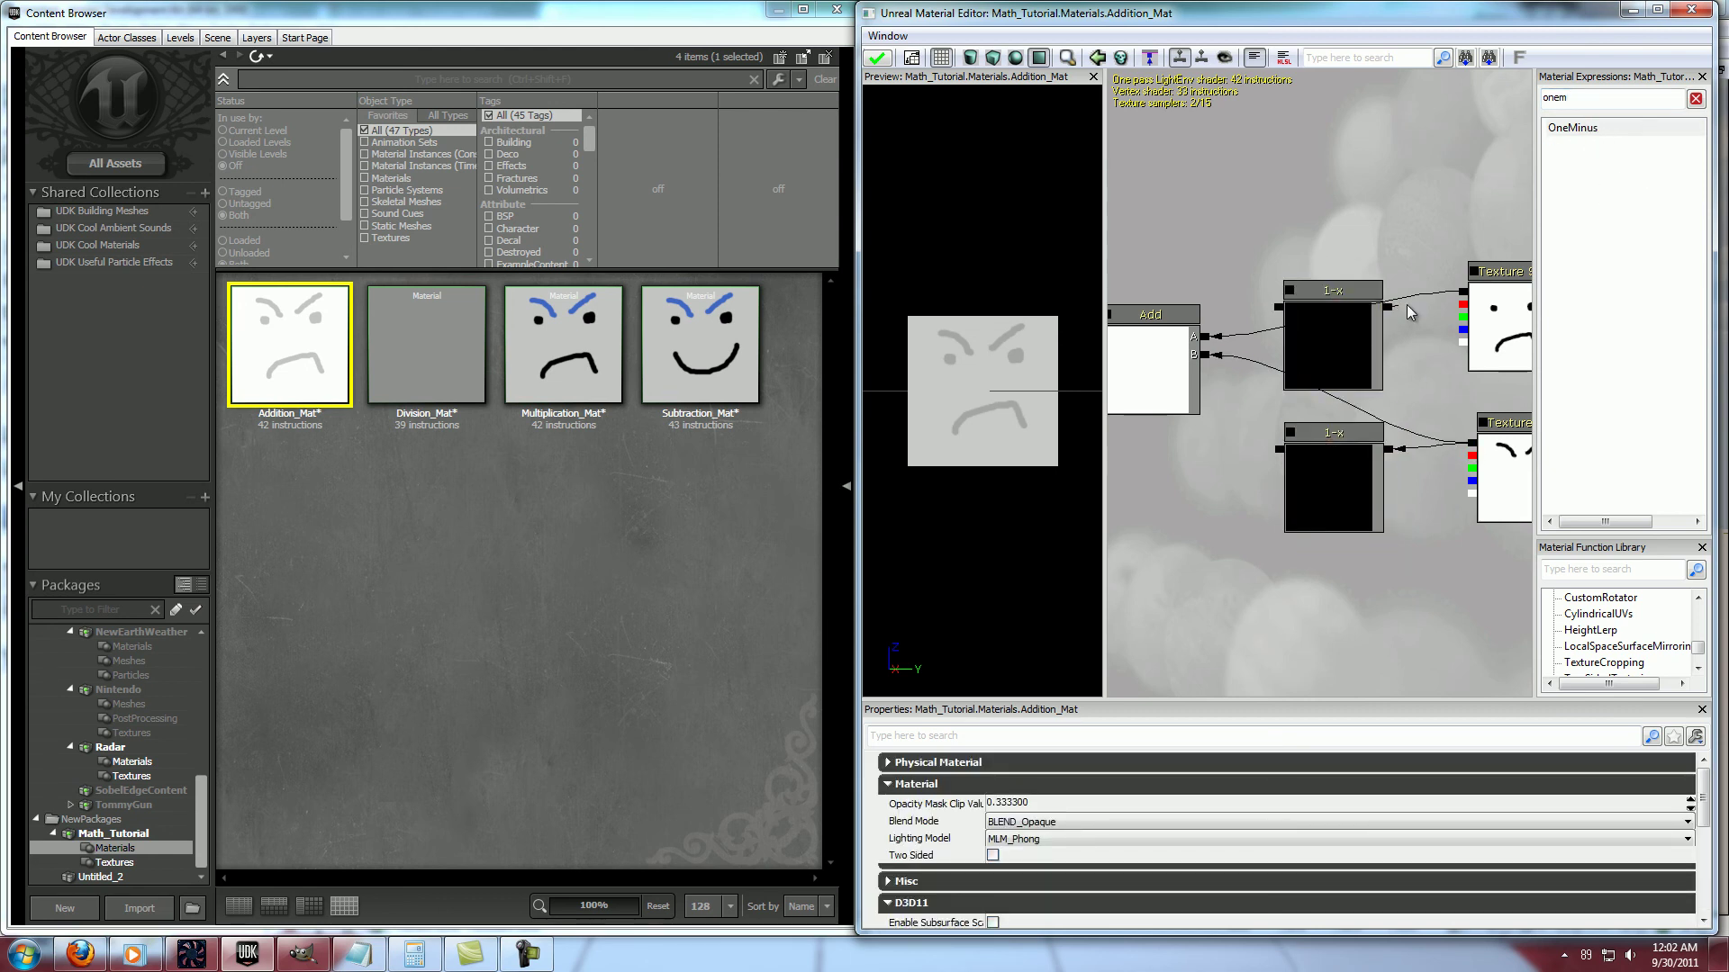
{"action": "left_click_drag", "start_coordinate": [1408, 306], "coordinate": [1393, 307]}
{"action": "left_click_drag", "start_coordinate": [1279, 312], "coordinate": [1279, 308]}
{"action": "left_click_drag", "start_coordinate": [1208, 355], "coordinate": [1277, 453]}
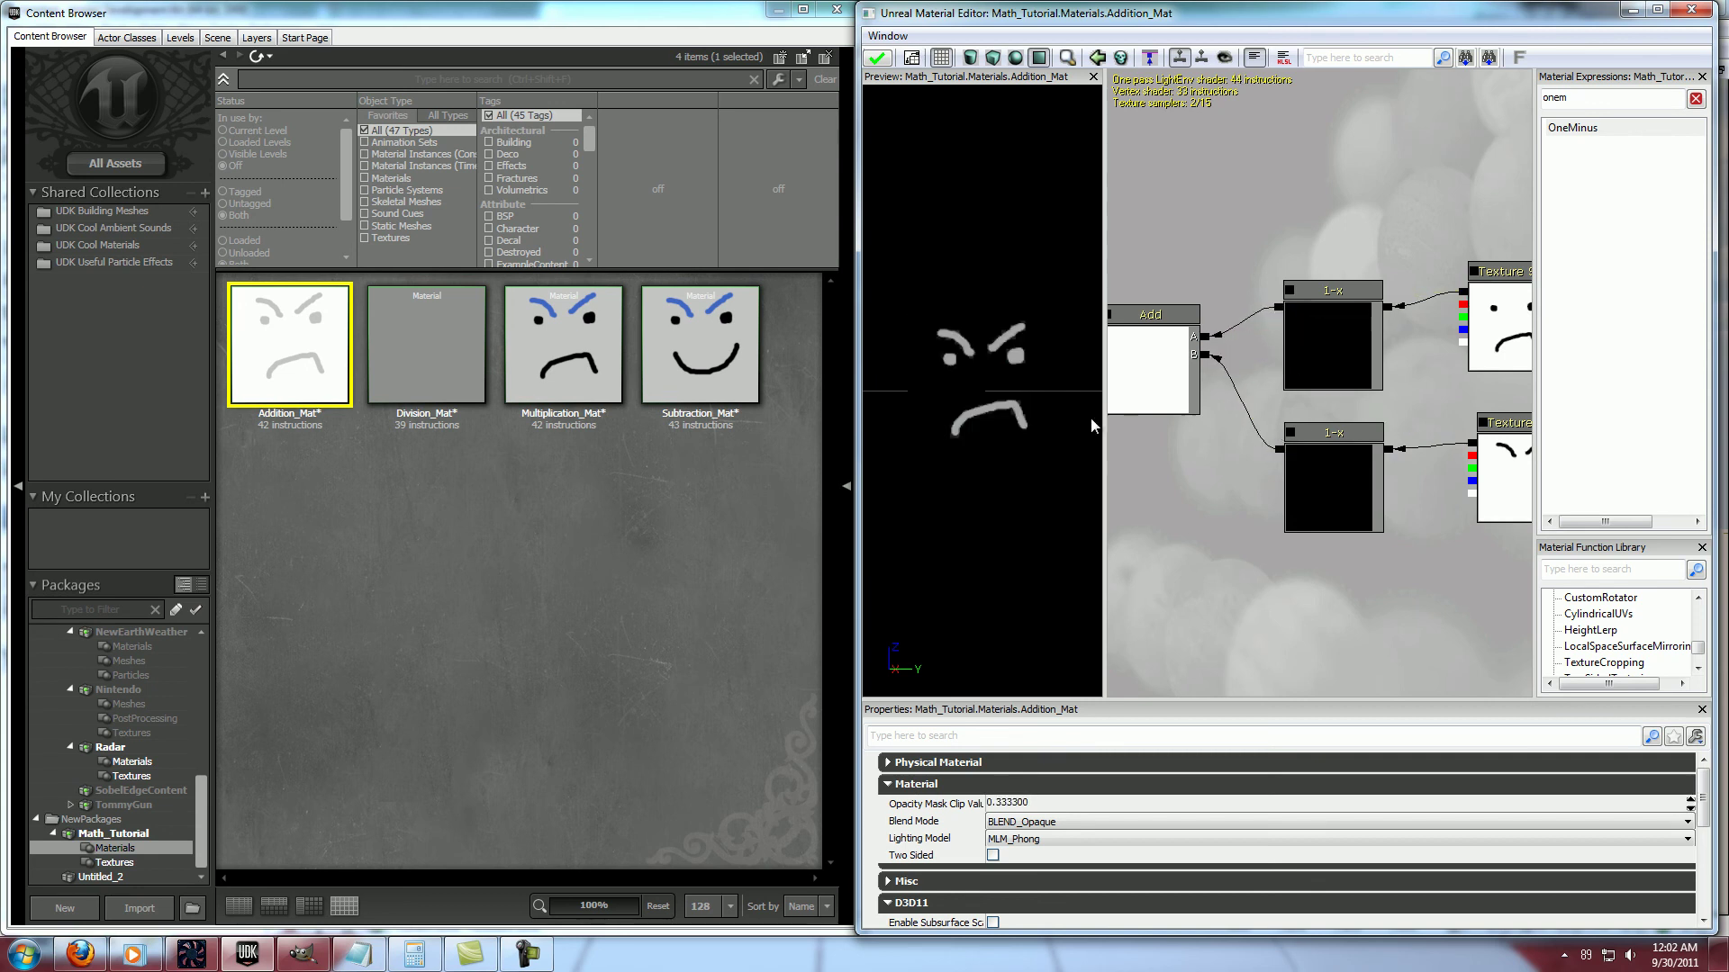
{"action": "left_click_drag", "start_coordinate": [1093, 421], "coordinate": [1024, 421]}
{"action": "right_click_drag", "start_coordinate": [1005, 399], "coordinate": [1108, 462]}
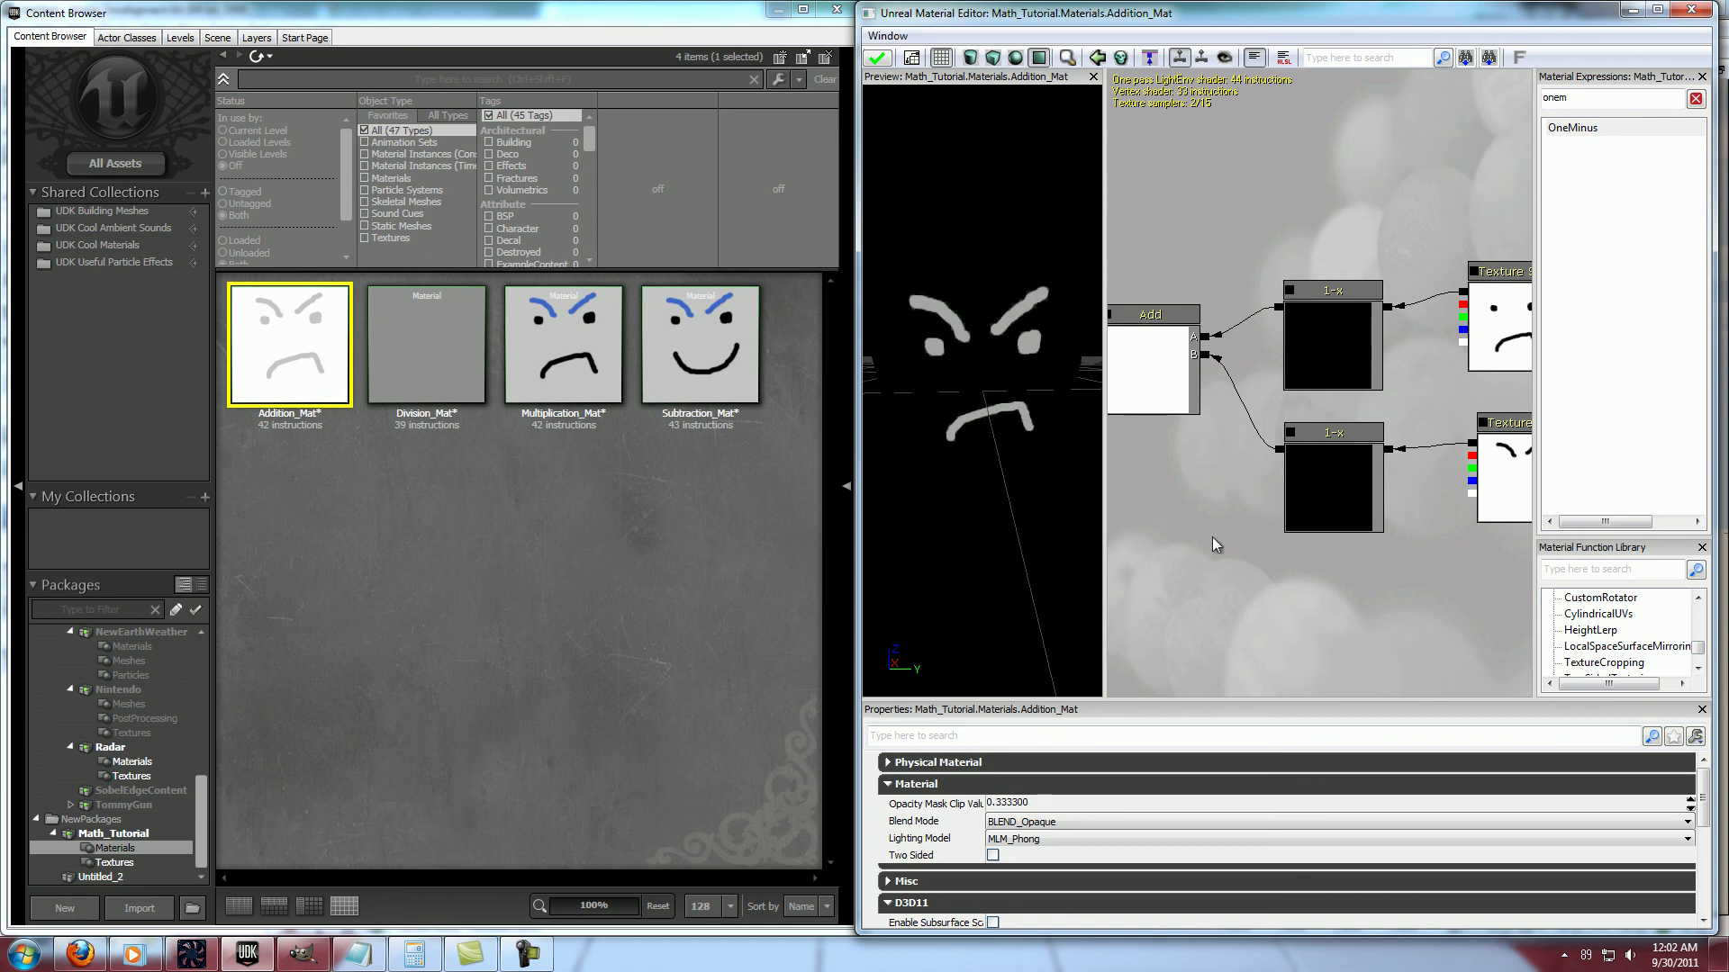
Move the Add node and its input nodes away from the material node and place a third OneMinus node in the gap
{"action": "scroll", "coordinate": [1242, 531], "scroll_direction": "down", "scroll_amount": 3}
{"action": "left_click_drag", "start_coordinate": [1442, 574], "coordinate": [1195, 397], "text": "ctrl+alt"}
{"action": "left_click_drag", "start_coordinate": [1198, 399], "coordinate": [1315, 443], "text": "ctrl"}
{"action": "left_click", "coordinate": [1246, 408]}
{"action": "left_click_drag", "start_coordinate": [1562, 129], "coordinate": [1548, 147]}
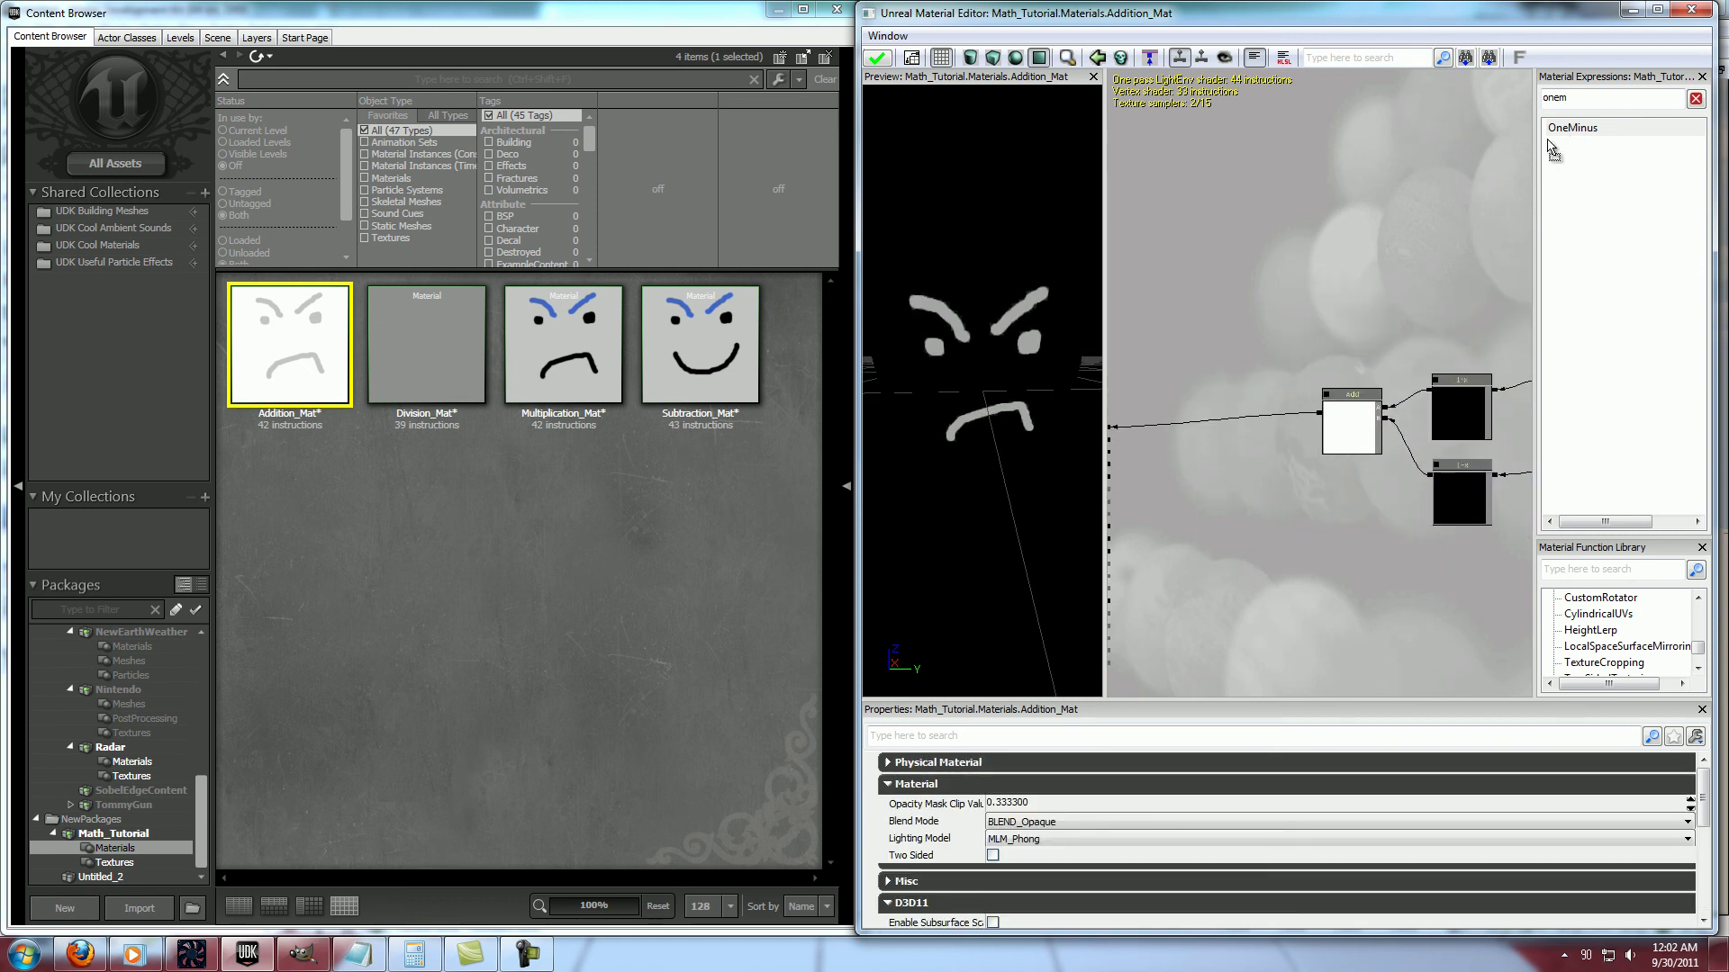
{"action": "left_click_drag", "start_coordinate": [1188, 416], "coordinate": [1191, 417]}
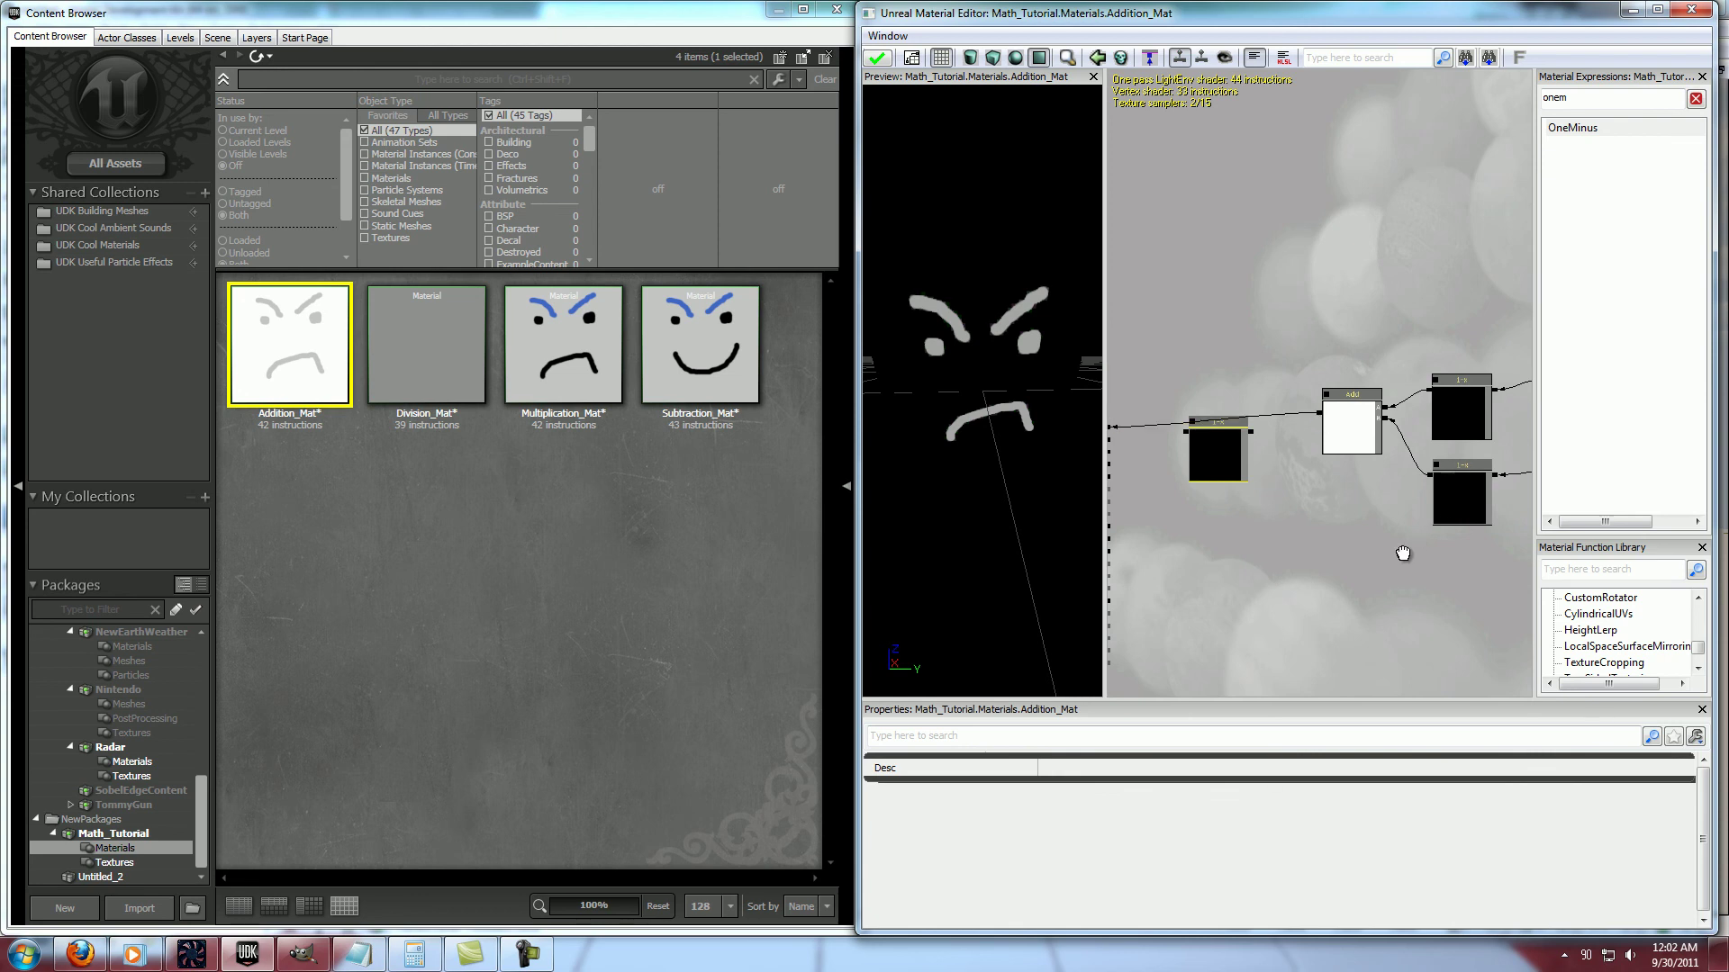
Route the Add output through the third OneMinus node into Diffuse and close the Addition_Mat editor, applying the changes
{"action": "left_click_drag", "start_coordinate": [1497, 422], "coordinate": [1404, 427]}
{"action": "left_click_drag", "start_coordinate": [1150, 504], "coordinate": [1201, 498]}
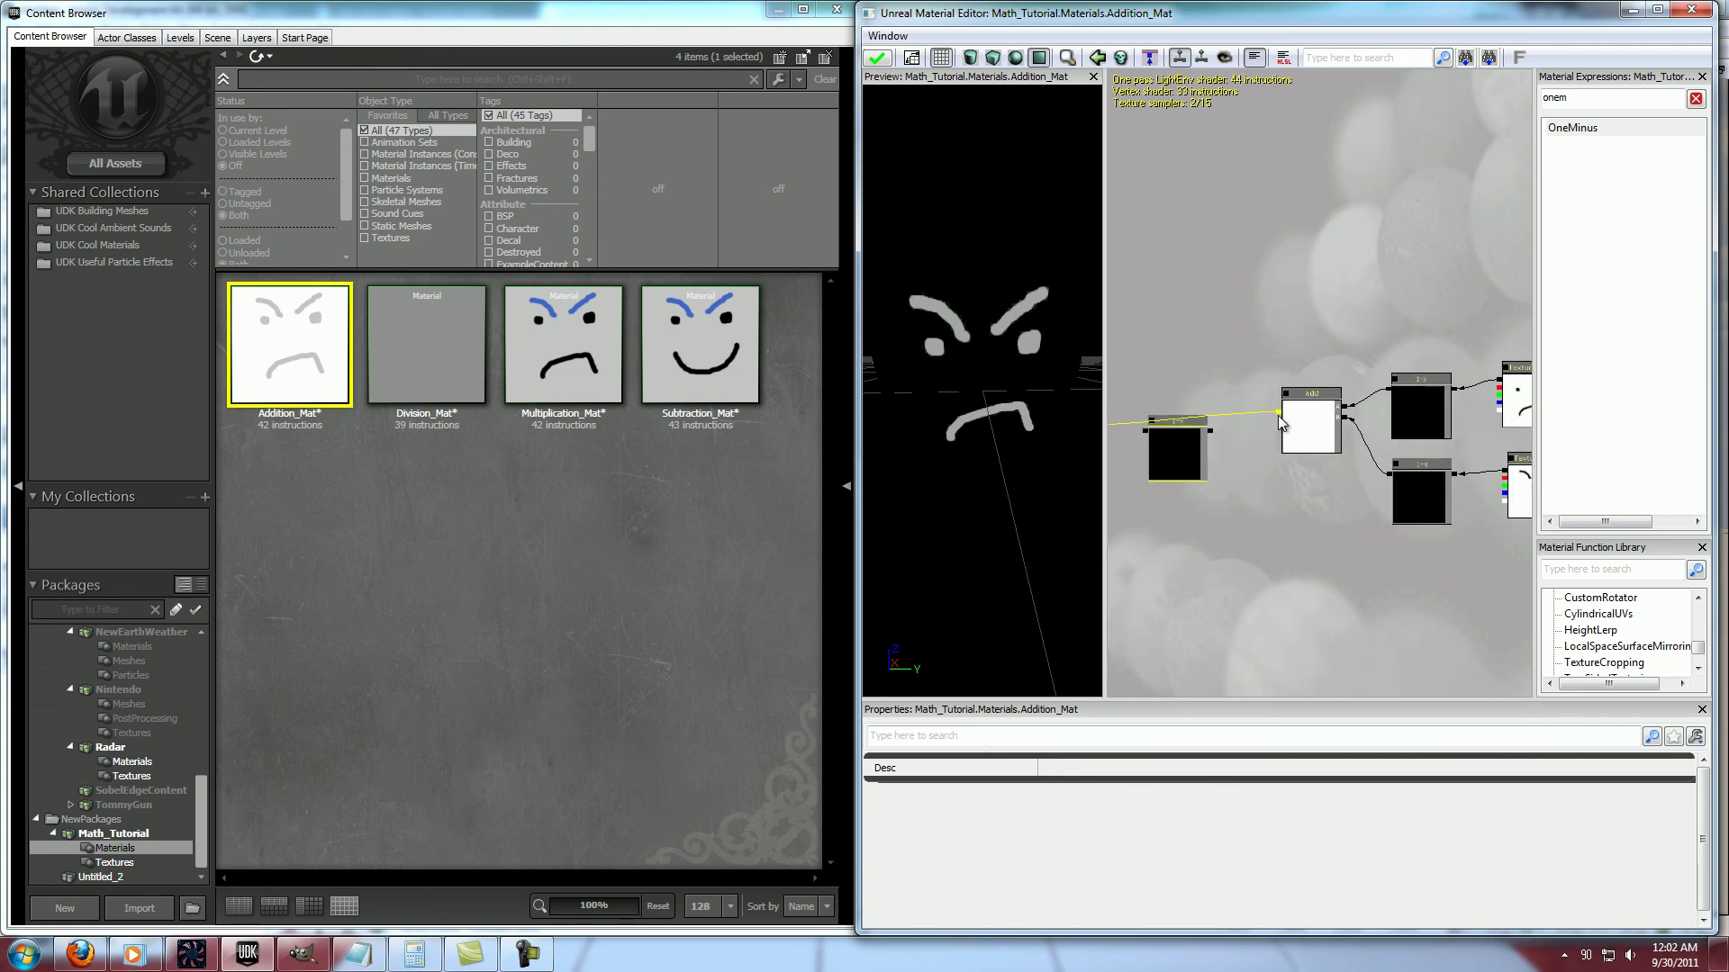
{"action": "left_click_drag", "start_coordinate": [1279, 413], "coordinate": [1368, 472]}
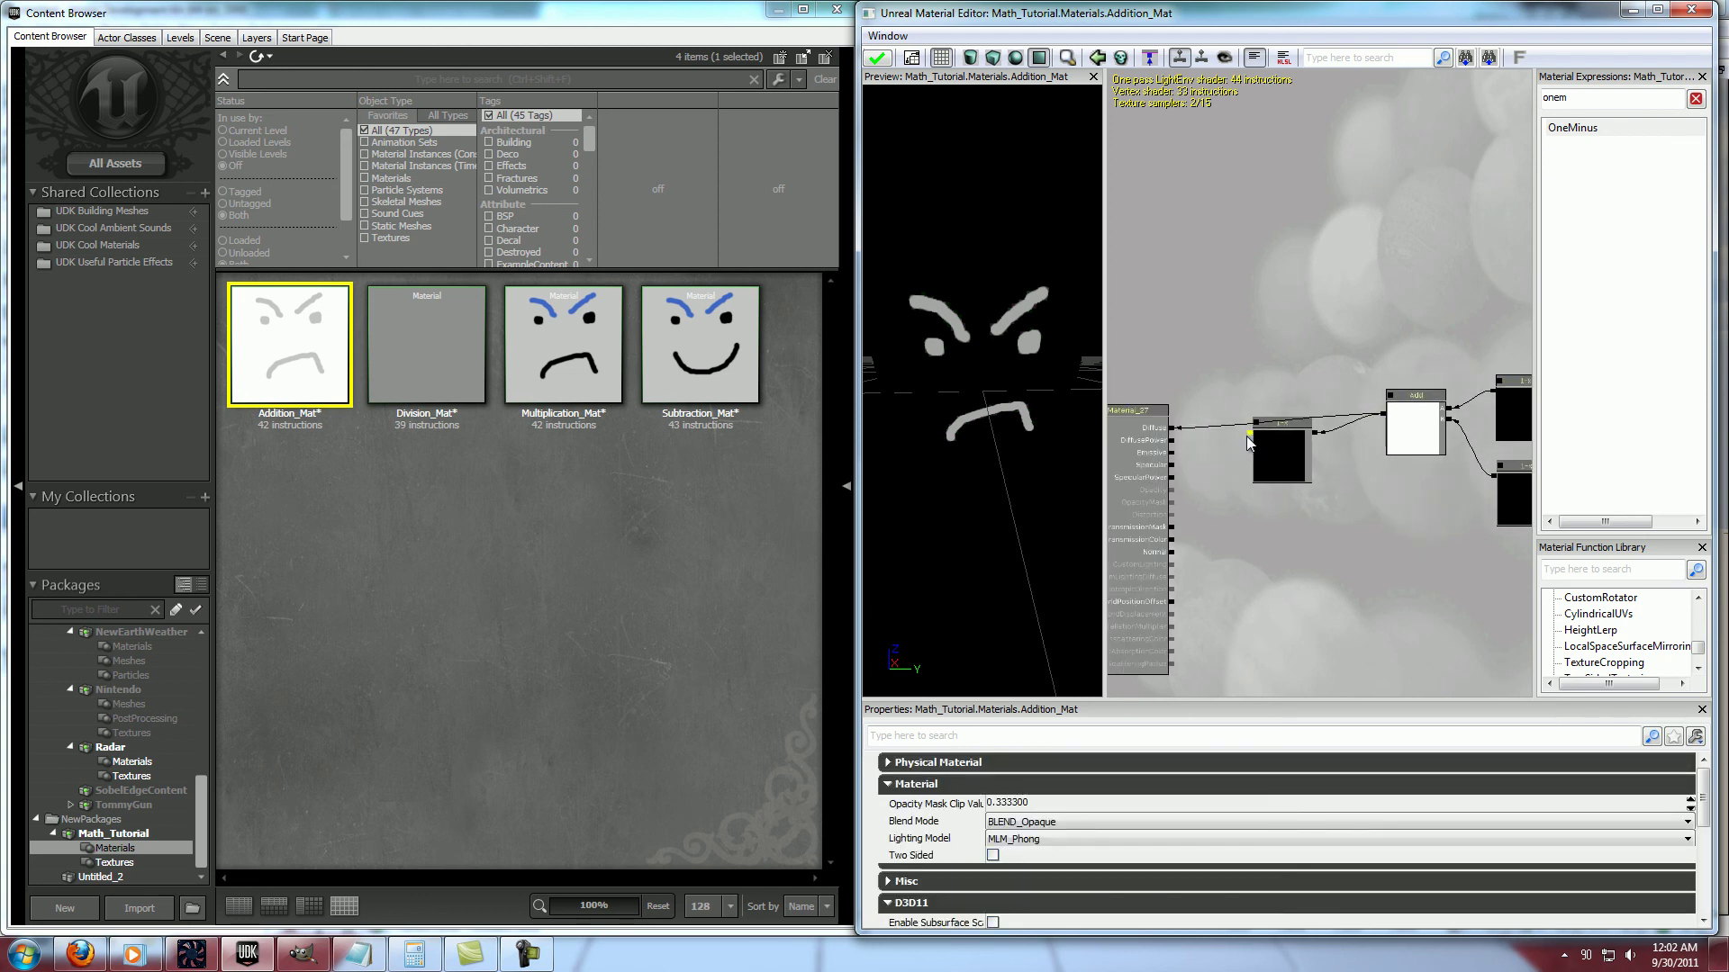
{"action": "left_click_drag", "start_coordinate": [1248, 434], "coordinate": [1172, 429]}
{"action": "left_click_drag", "start_coordinate": [1080, 393], "coordinate": [1046, 353]}
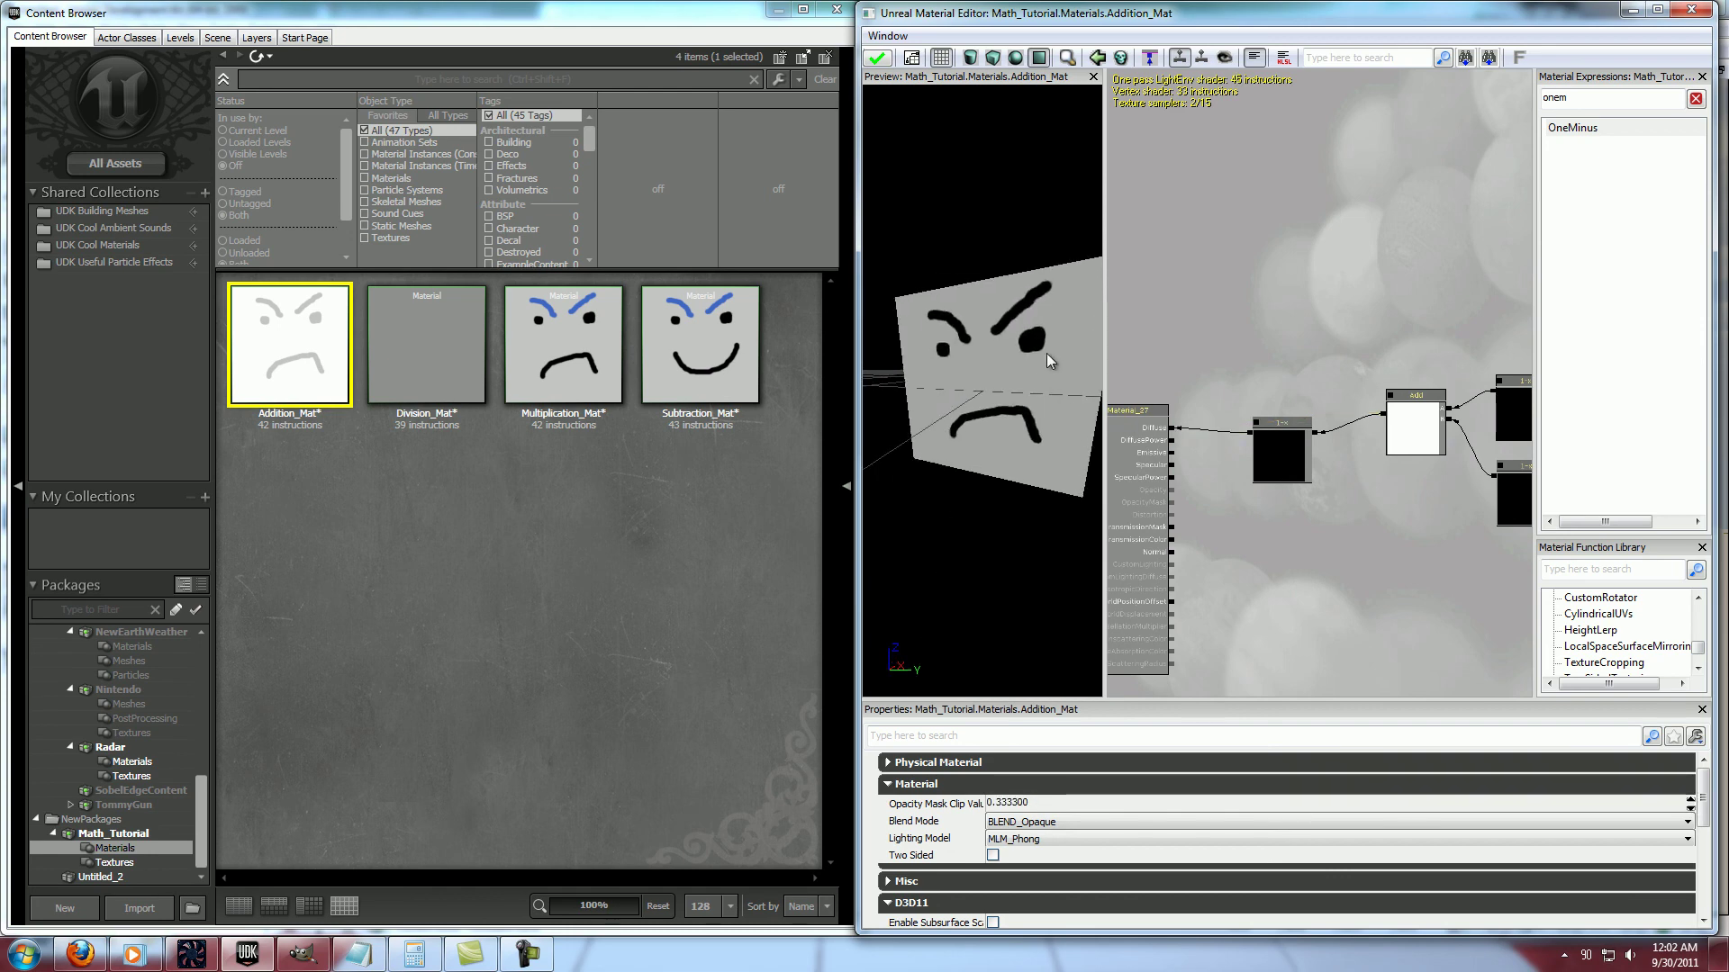
{"action": "left_click", "coordinate": [1691, 9]}
{"action": "left_click", "coordinate": [860, 500]}
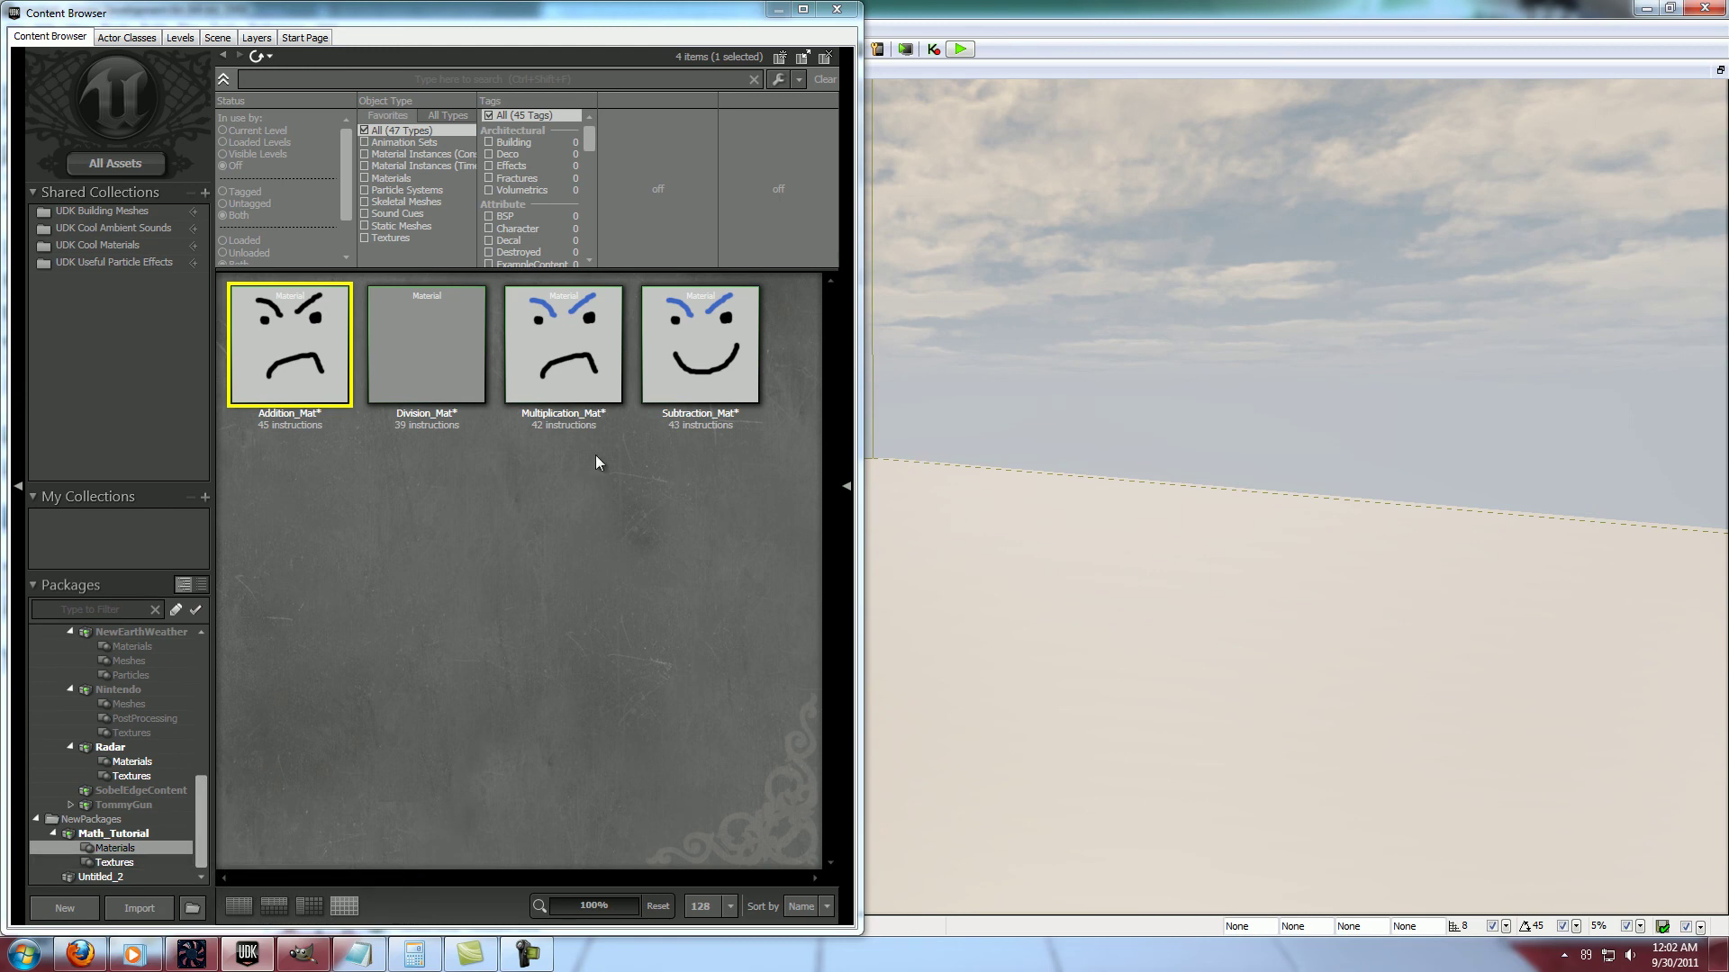
Open Multiplication_Mat to review its Multiply and texture sample nodes, and close it again
{"action": "double_click", "coordinate": [573, 356]}
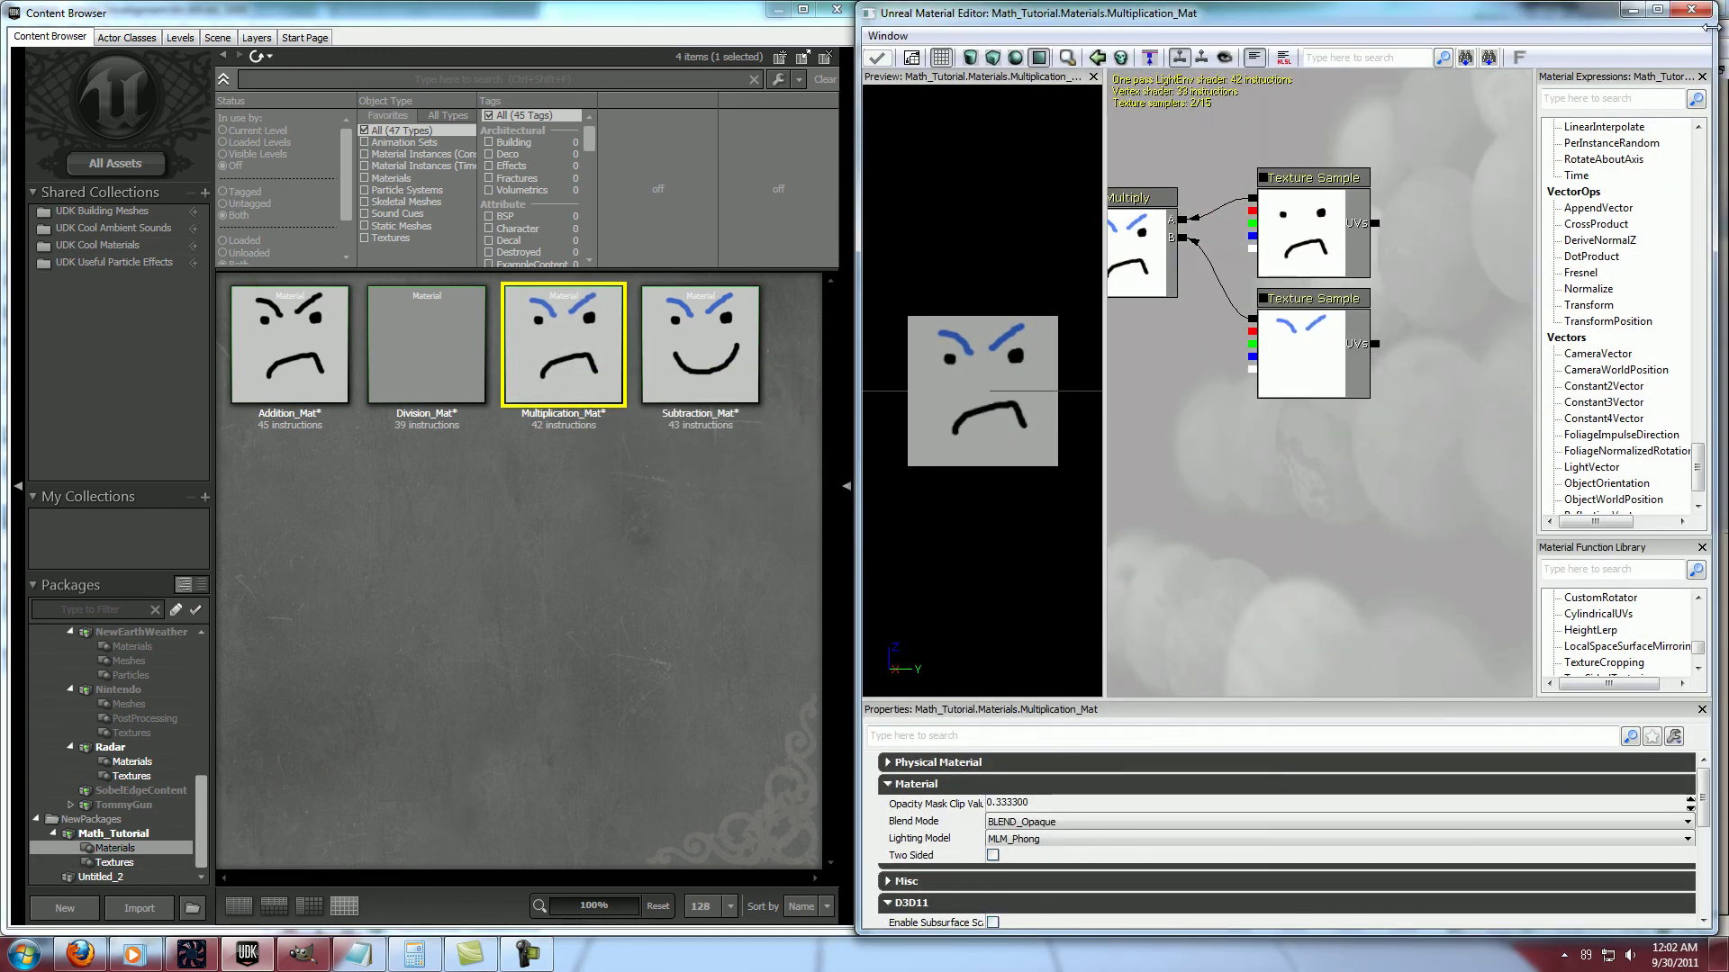
{"action": "left_click", "coordinate": [1691, 9]}
{"action": "left_click", "coordinate": [657, 490]}
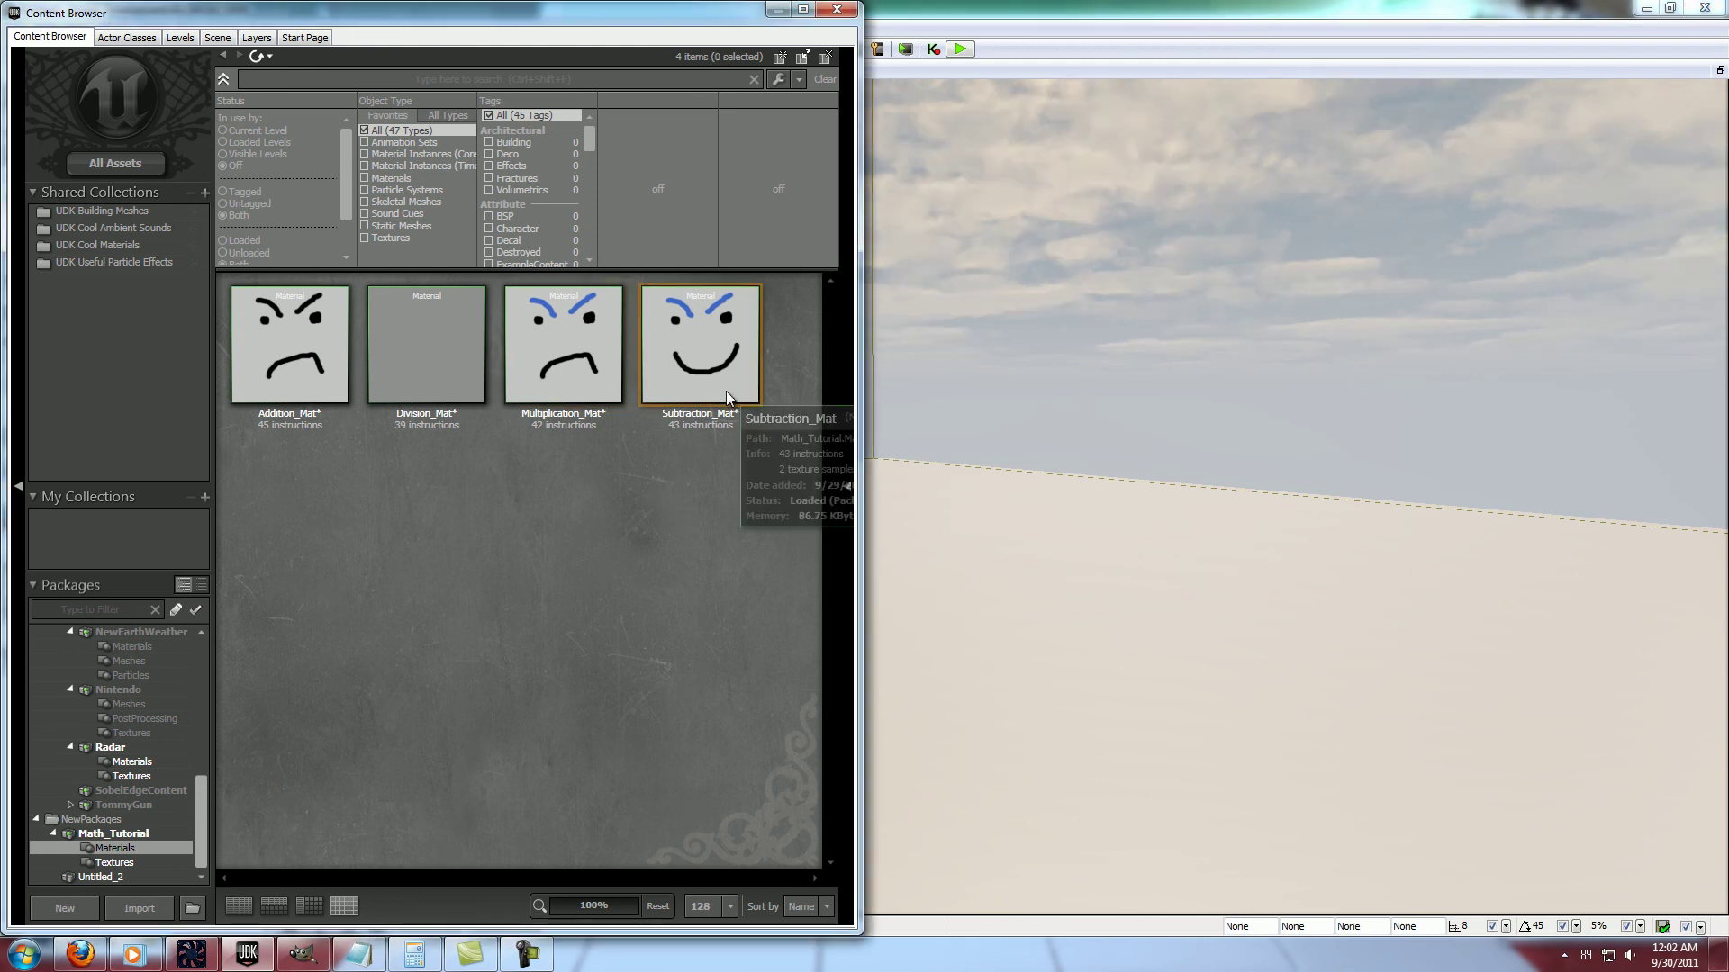